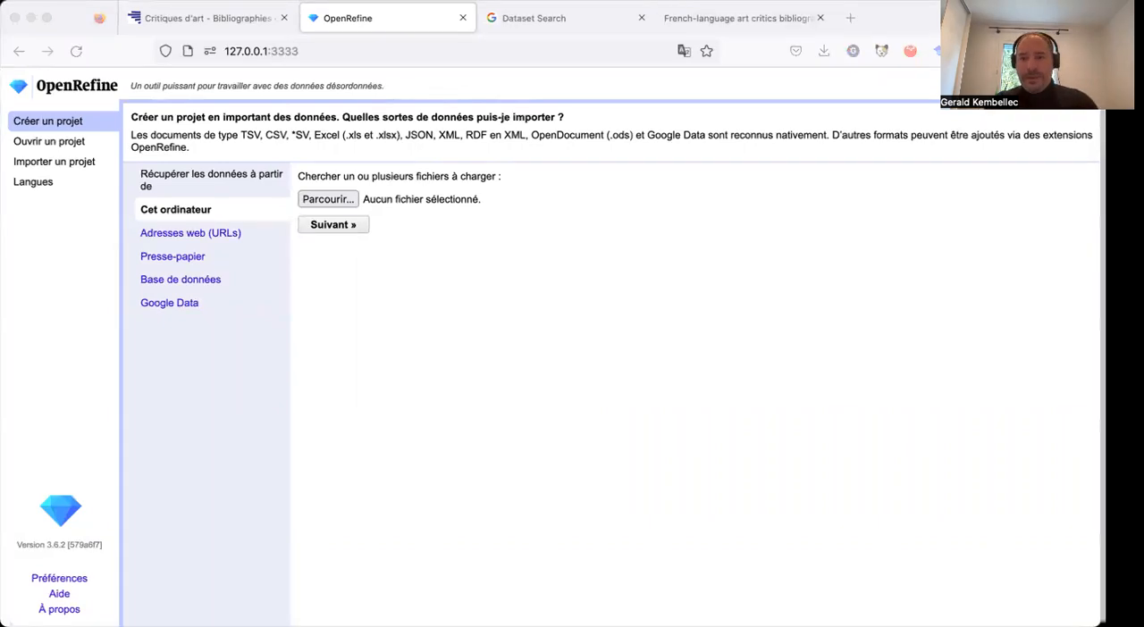
click(888, 9)
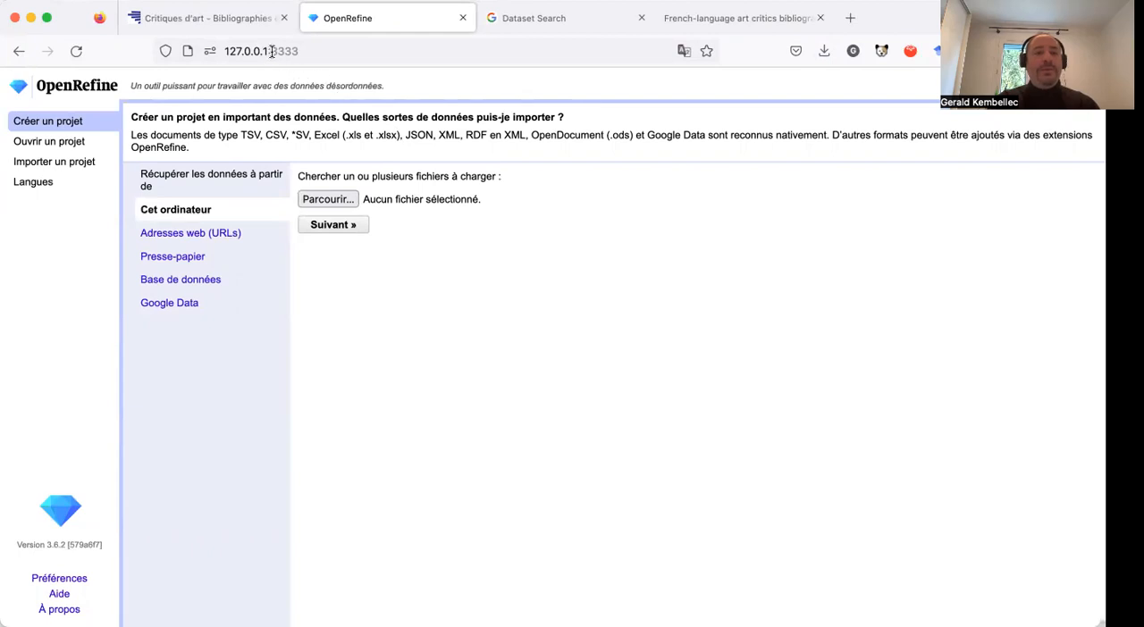
drag(224, 51, 305, 50)
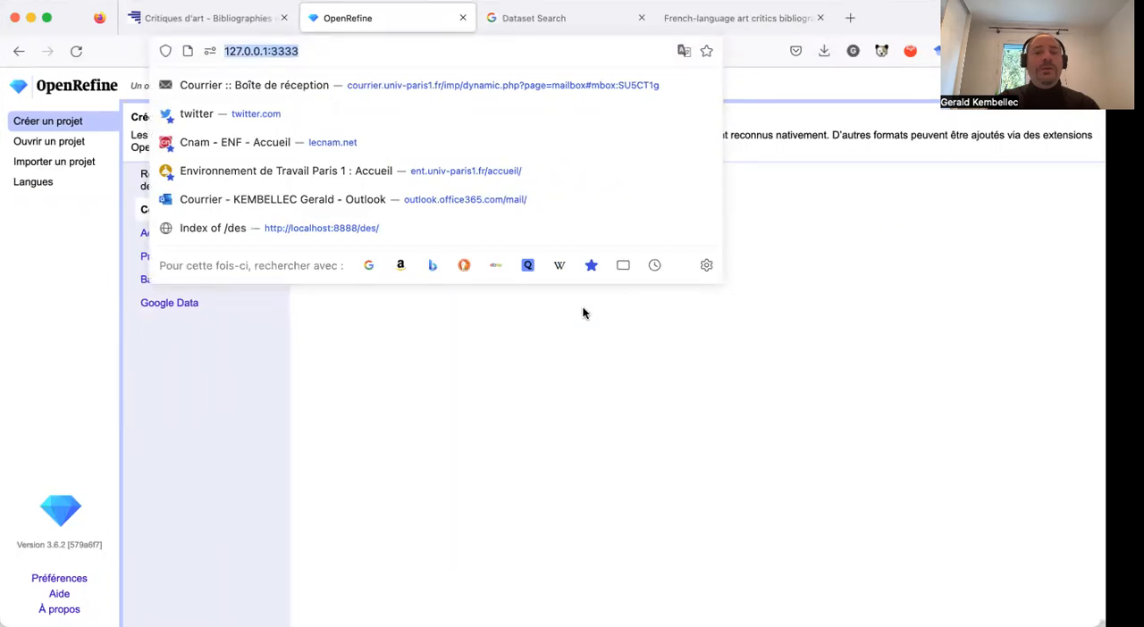
click(706, 380)
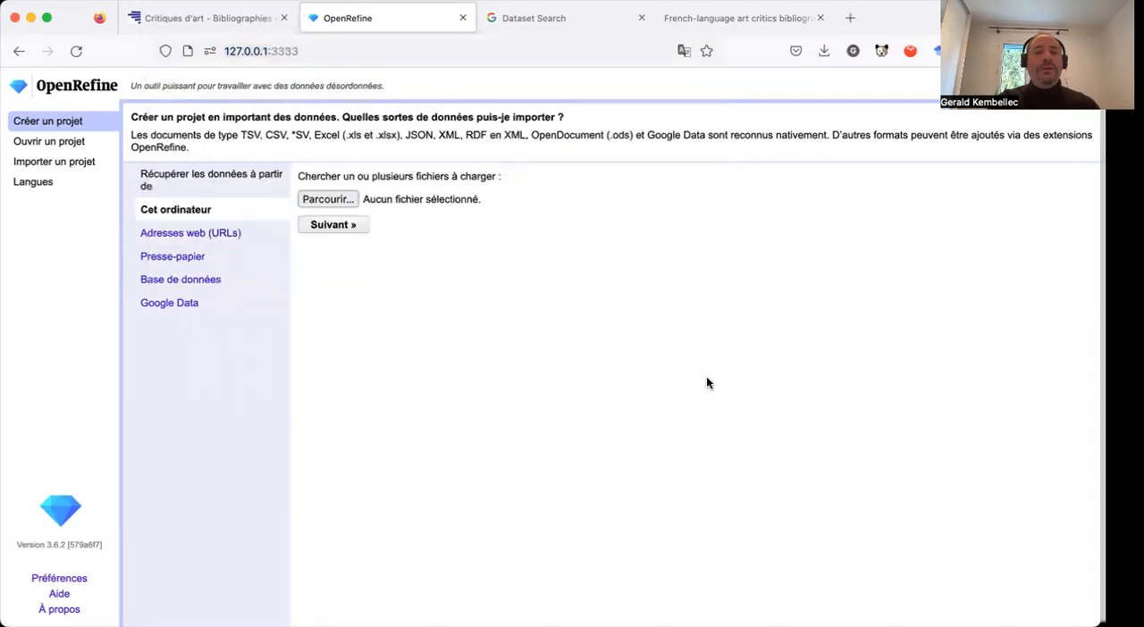
click(411, 53)
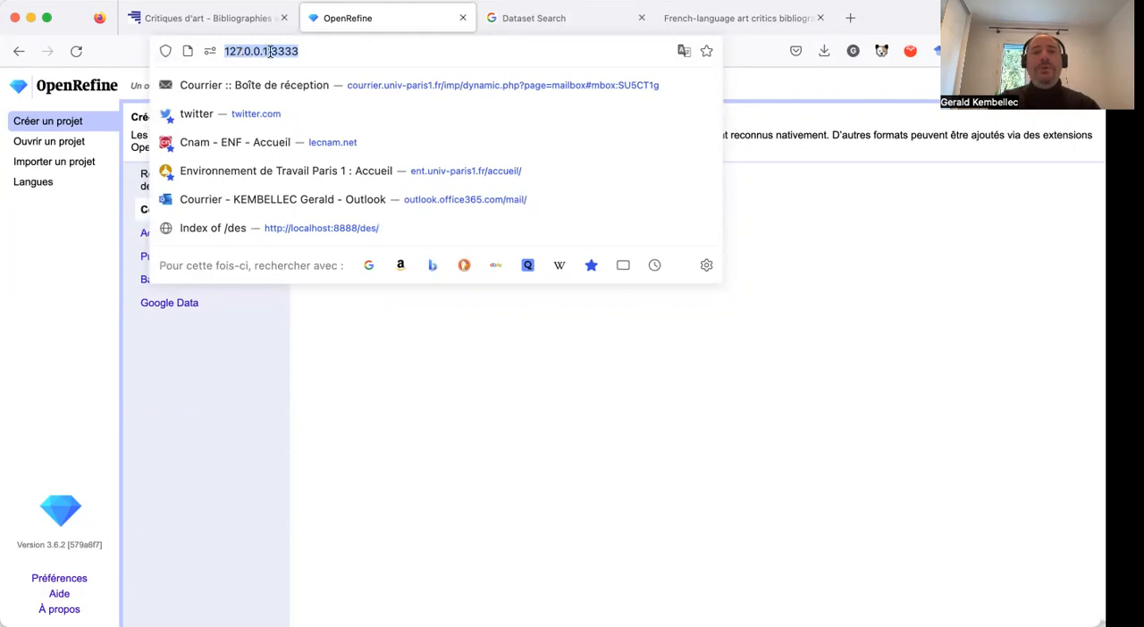
click(772, 359)
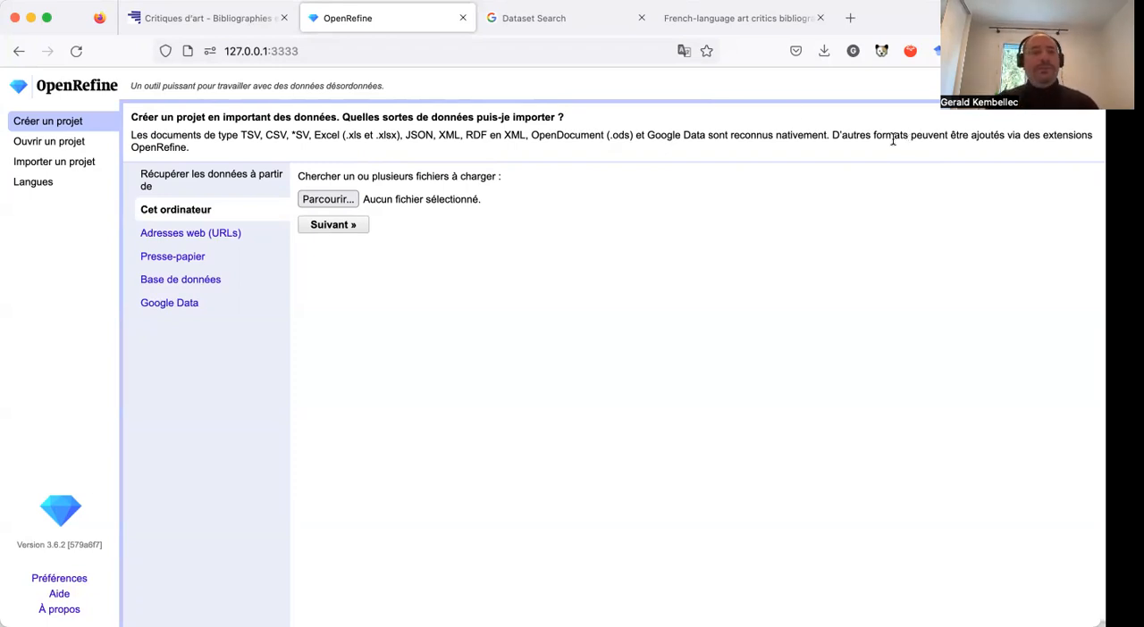
Open the Données Ouvertes page of the Critiques d'art site and expand the dataset "Liste de tous les auteurs de critiques".
click(216, 23)
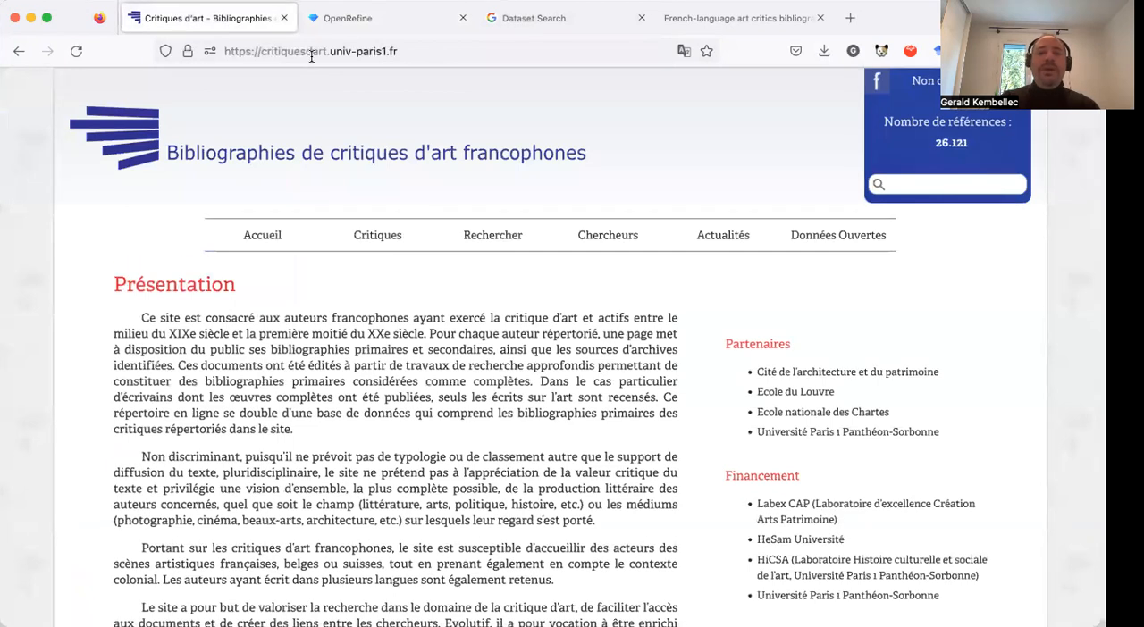
click(831, 238)
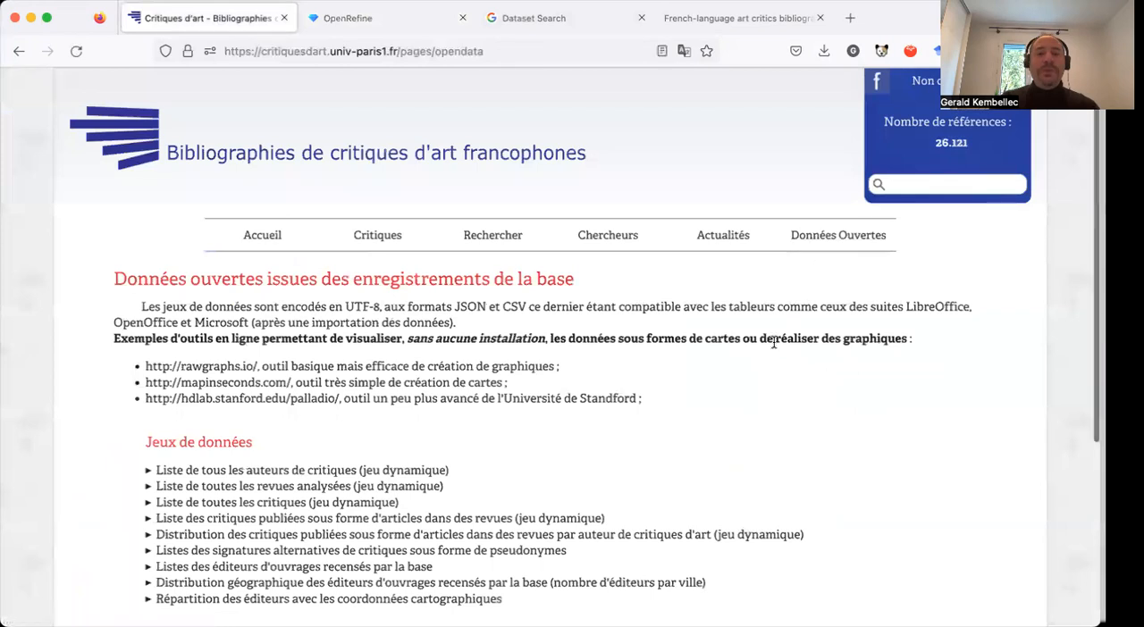
scroll(774, 343, down, 1)
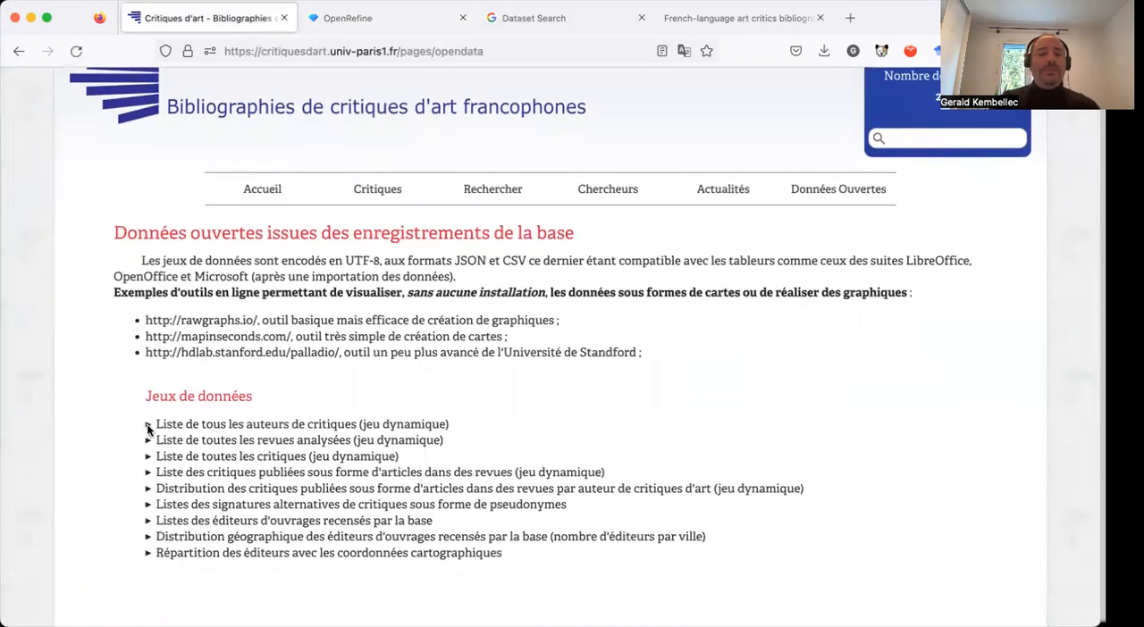
click(148, 425)
scroll(433, 373, down, 1)
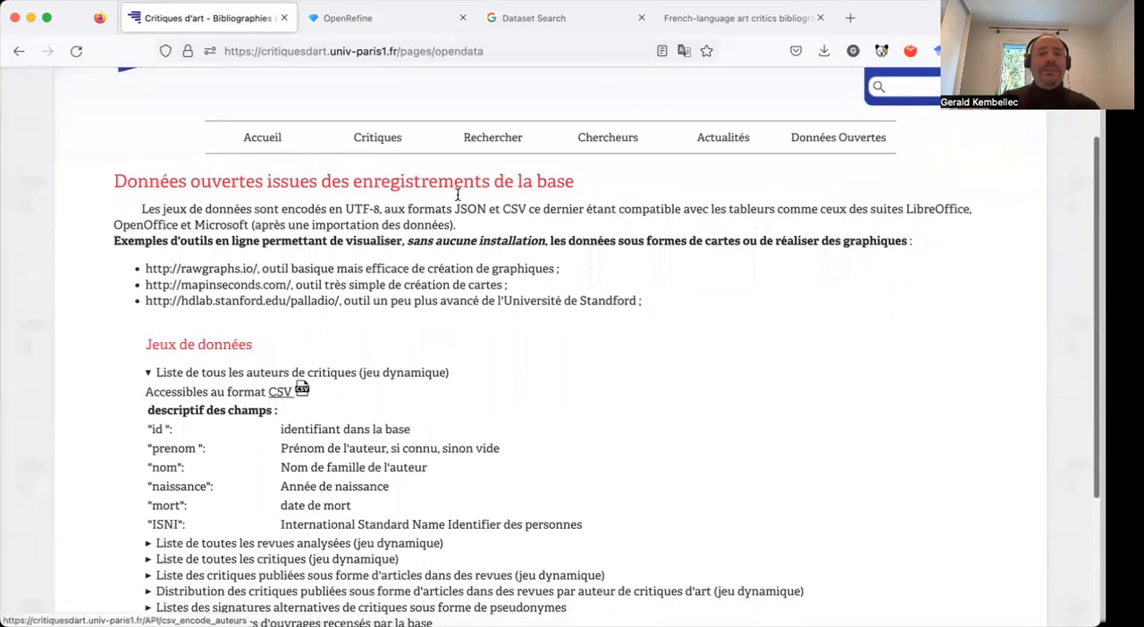
Examine the Google Dataset Search entry and the Zenodo record of the French-language art critics bibliographies dataset, including its field descriptions.
click(550, 20)
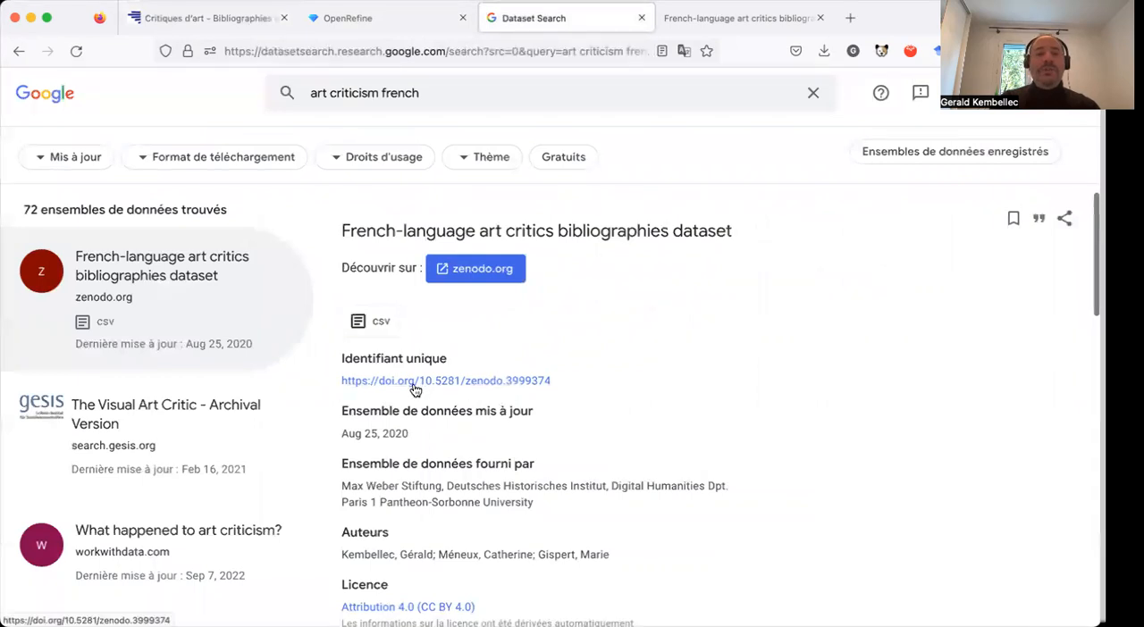
click(749, 21)
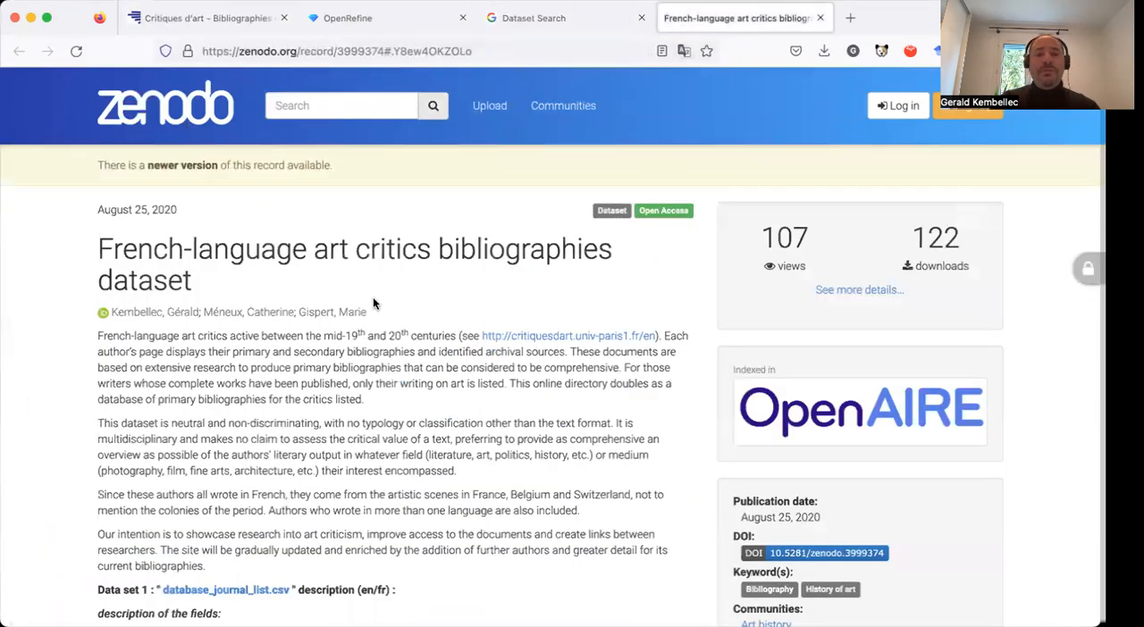
scroll(372, 303, down, 1)
scroll(373, 302, down, 5)
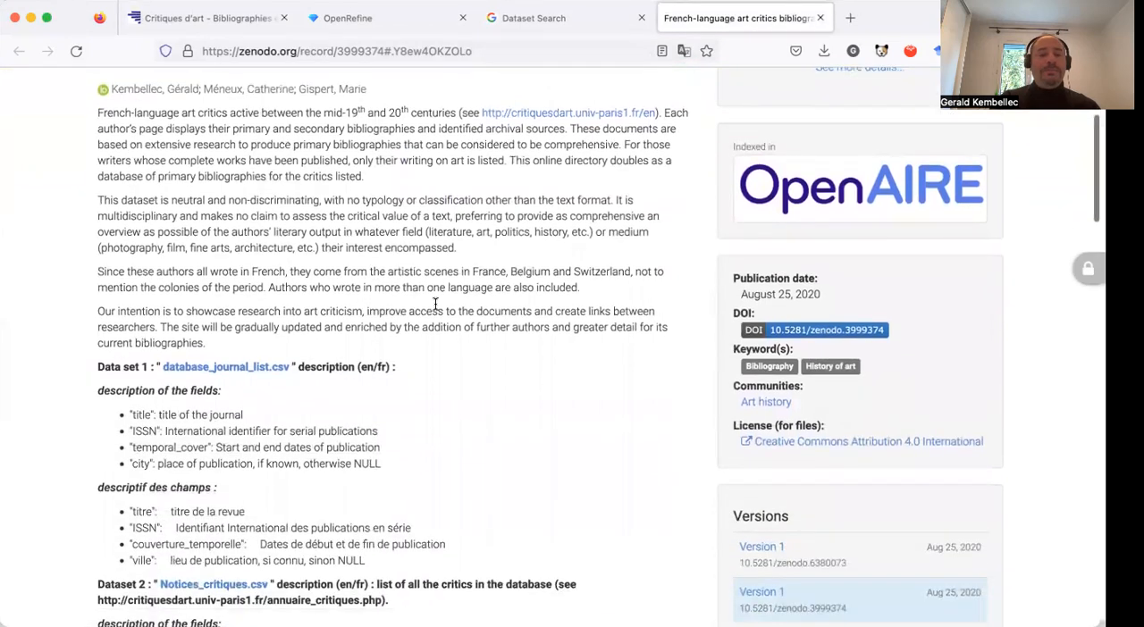
scroll(390, 309, down, 3)
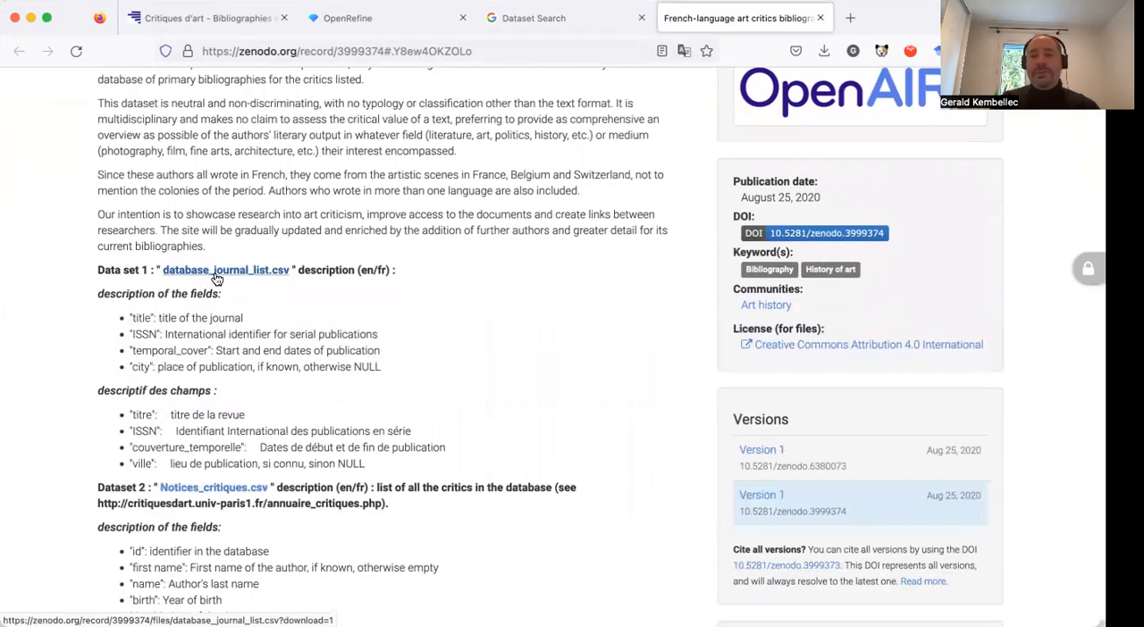
scroll(297, 315, down, 6)
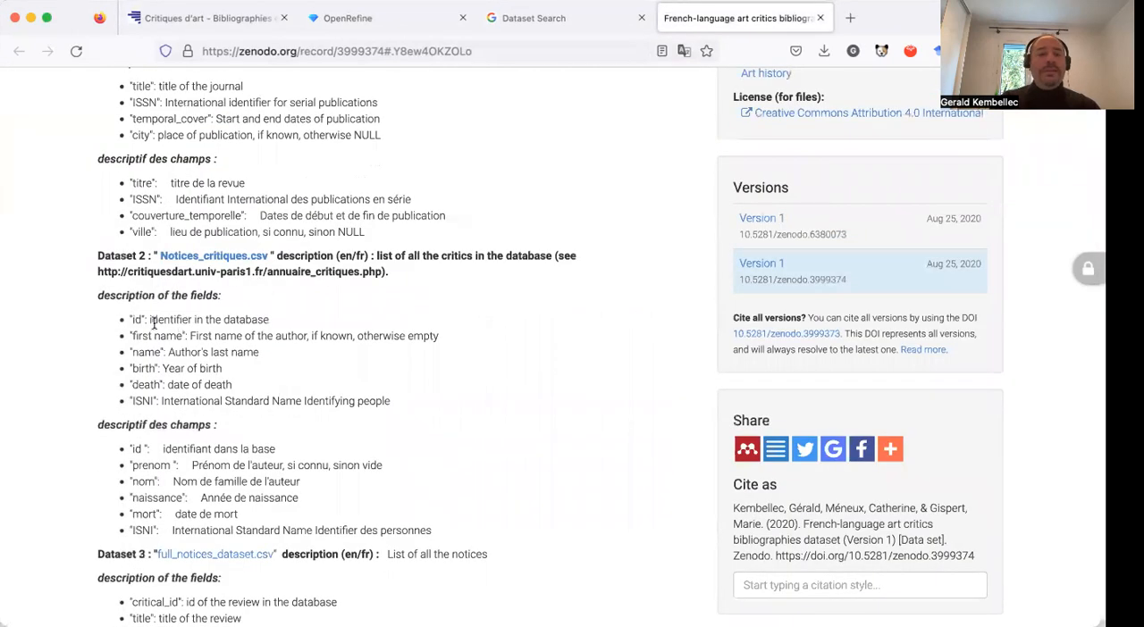
scroll(140, 311, down, 1)
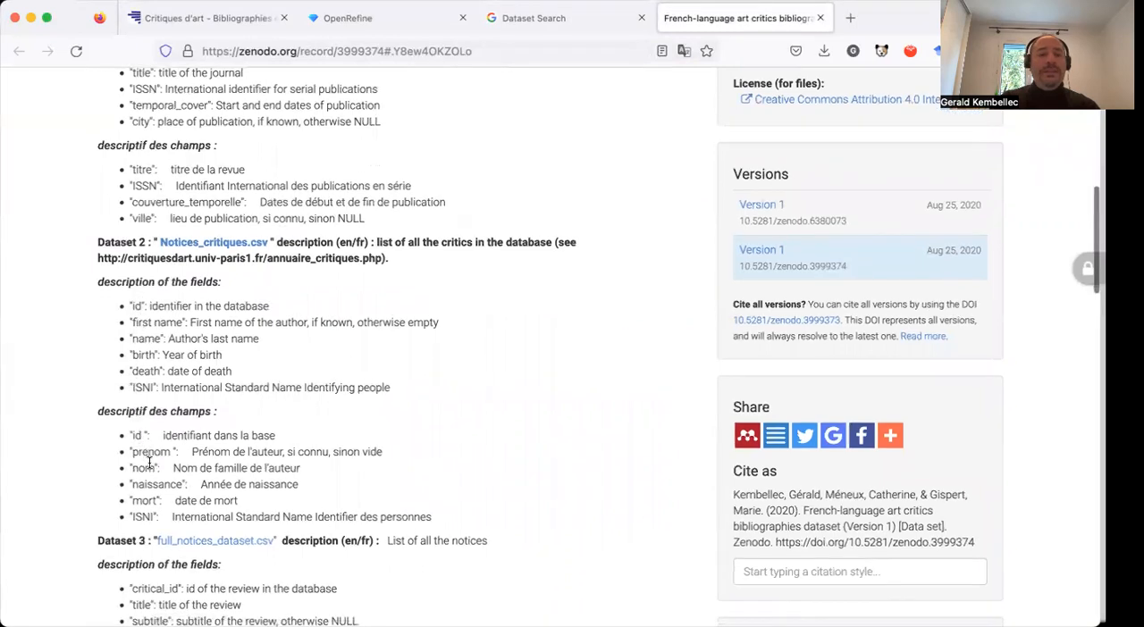
scroll(197, 444, up, 3)
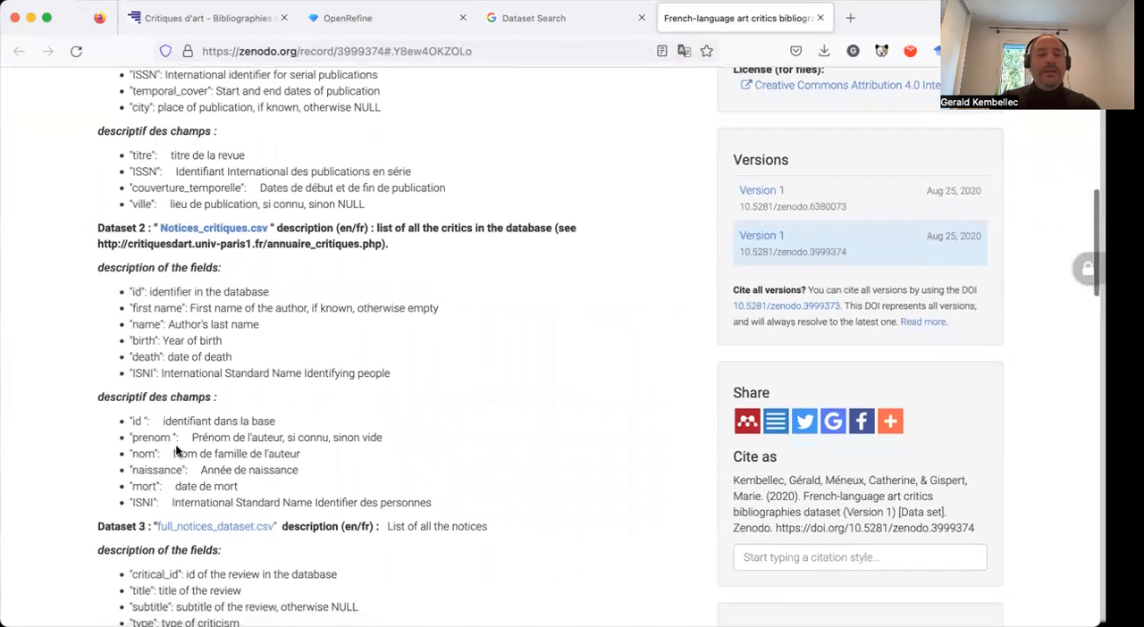
Download the list of all critique authors as a CSV file from the Critiques d'art open data page.
click(222, 20)
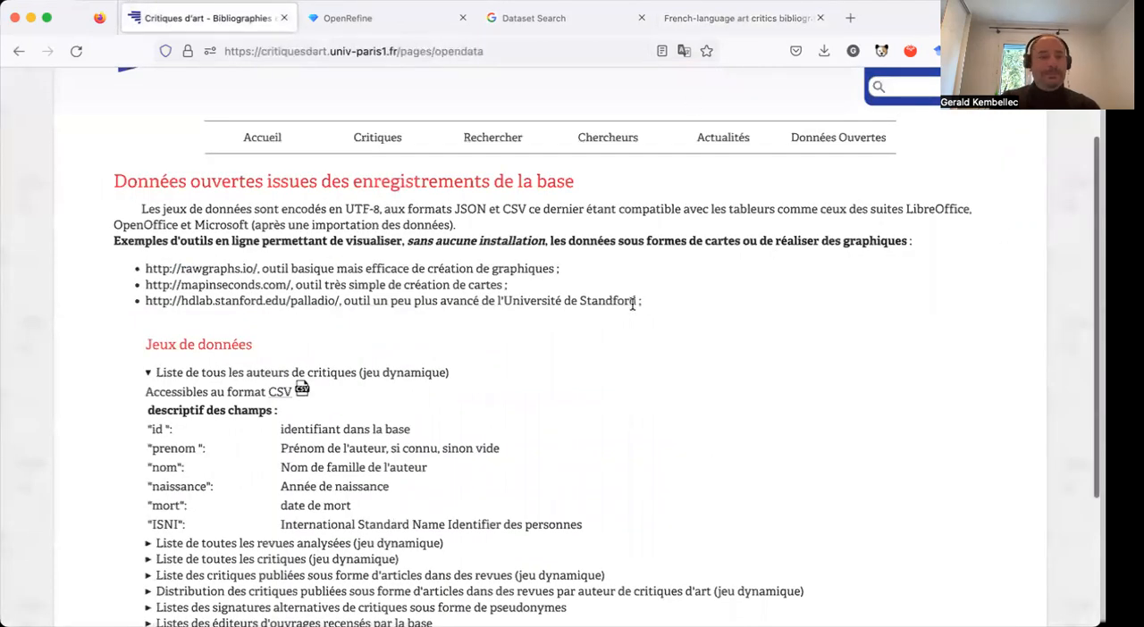
scroll(632, 305, down, 2)
scroll(632, 304, down, 3)
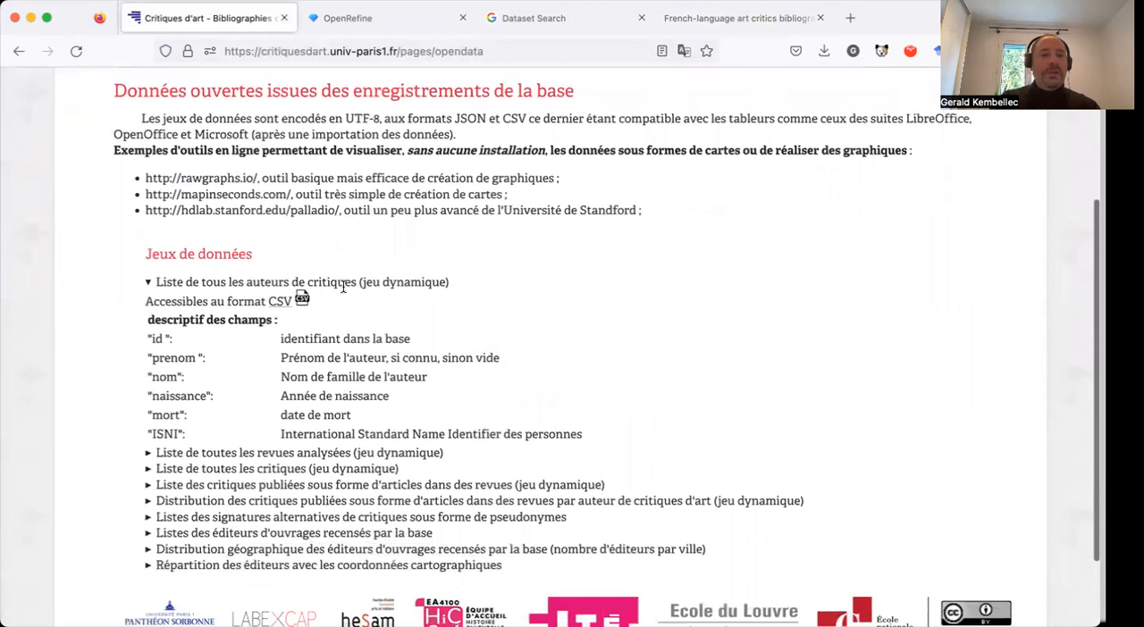
click(278, 303)
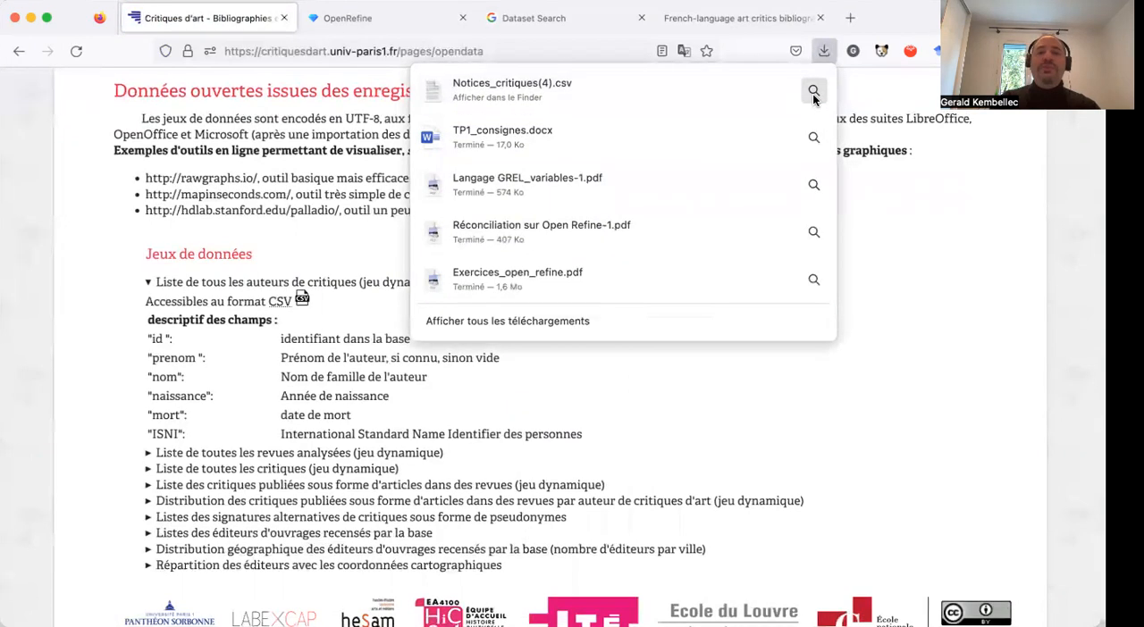
click(960, 143)
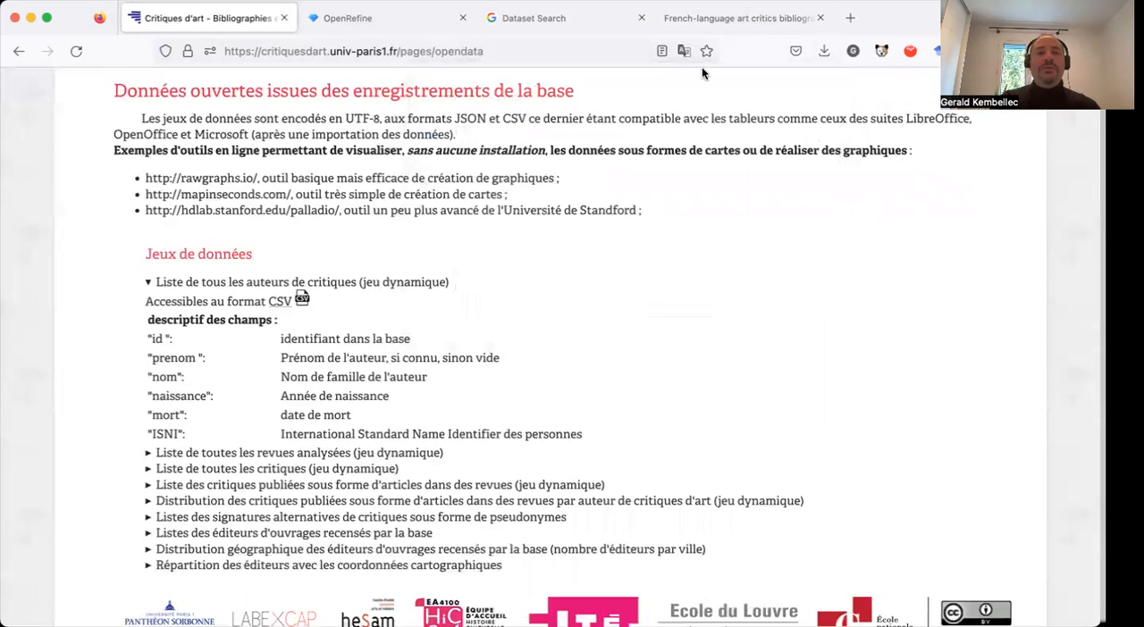
Switch to OpenRefine and load Notices_critiques(4).csv from the downloads folder, continuing to the parsing options.
click(380, 19)
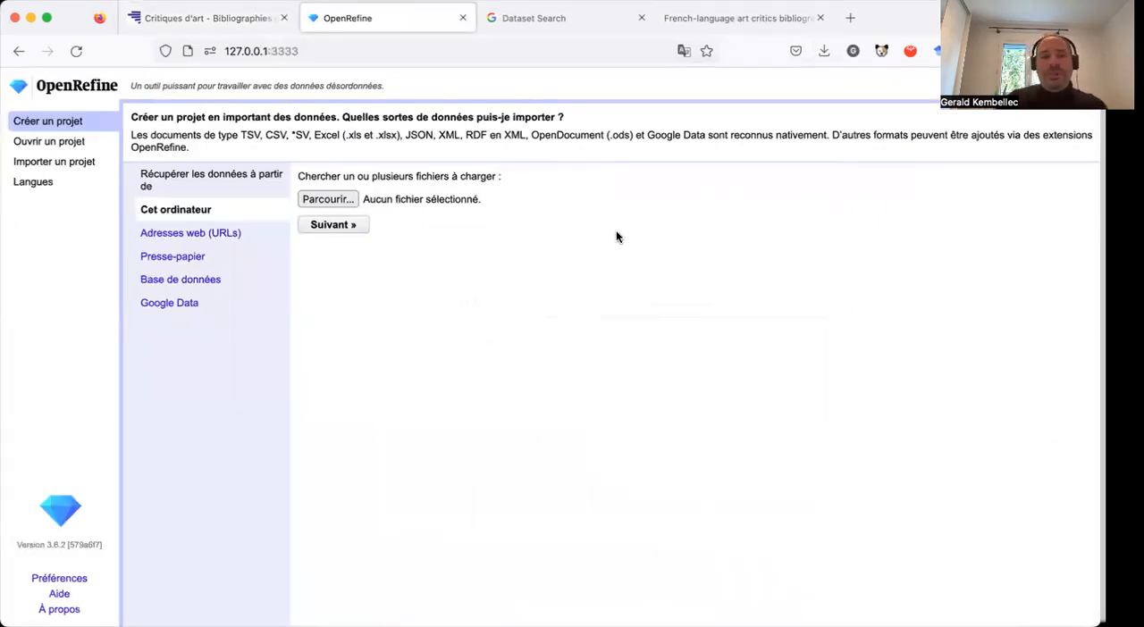
click(343, 200)
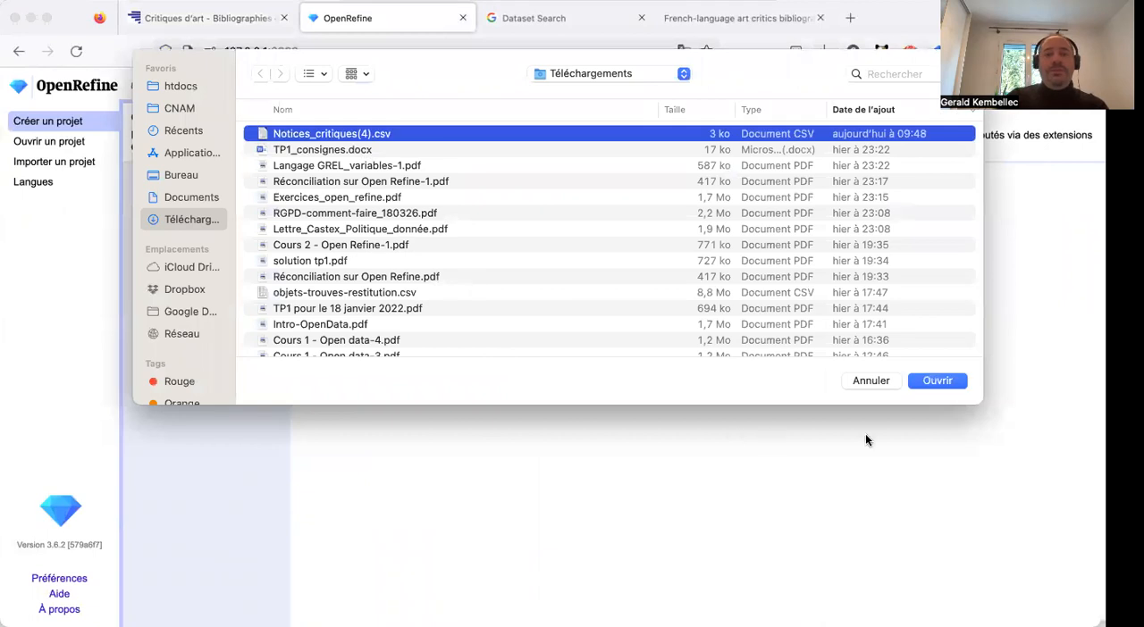
click(934, 382)
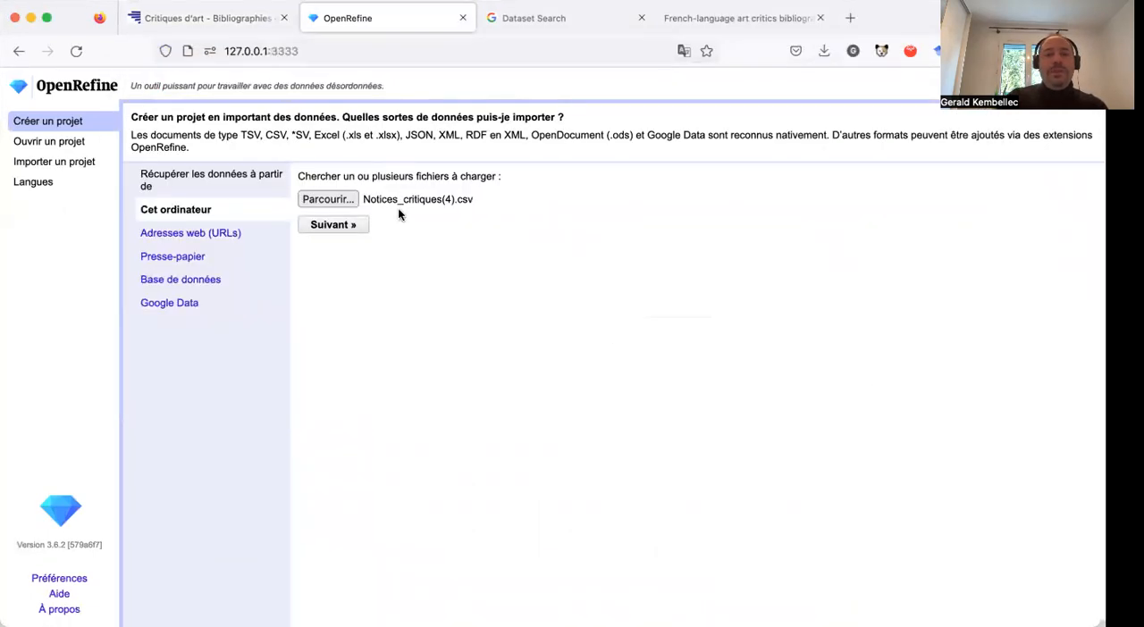
click(348, 228)
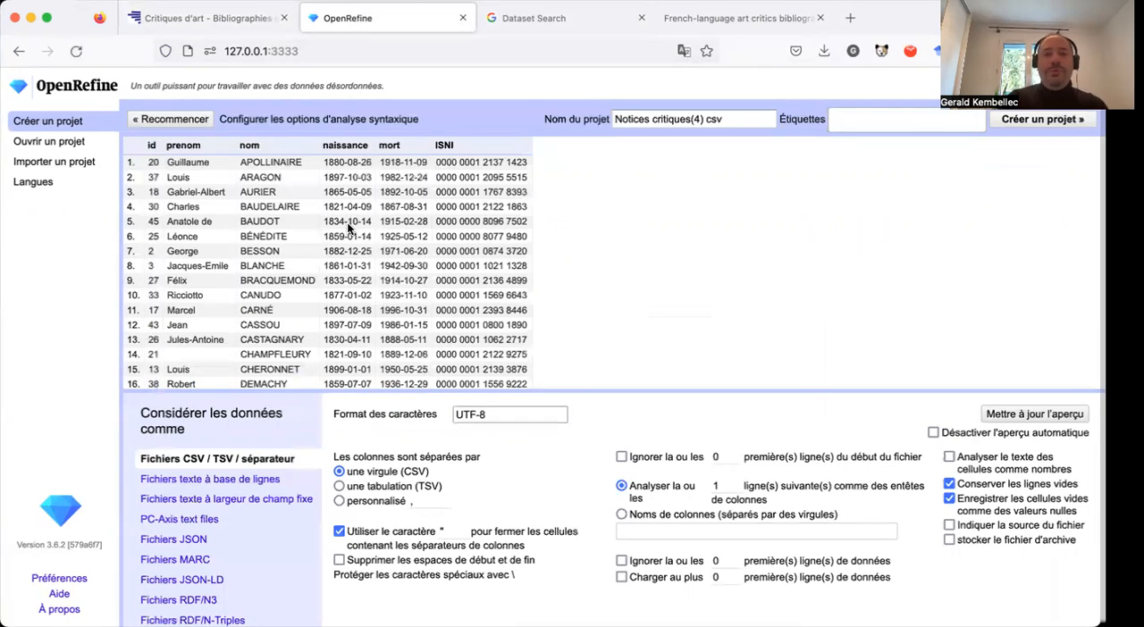
Enlarge the page to 120 % and examine the previewed rows and columns, including the ISNI column.
key(super+plus)
key(super+plus)
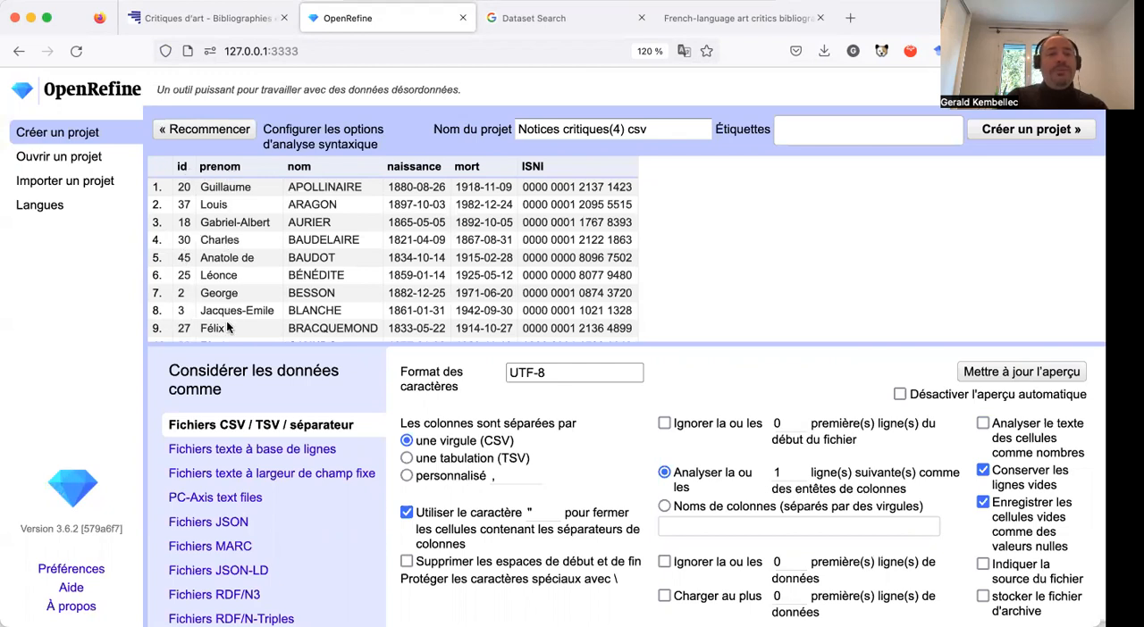
scroll(247, 308, down, 1)
scroll(247, 308, down, 5)
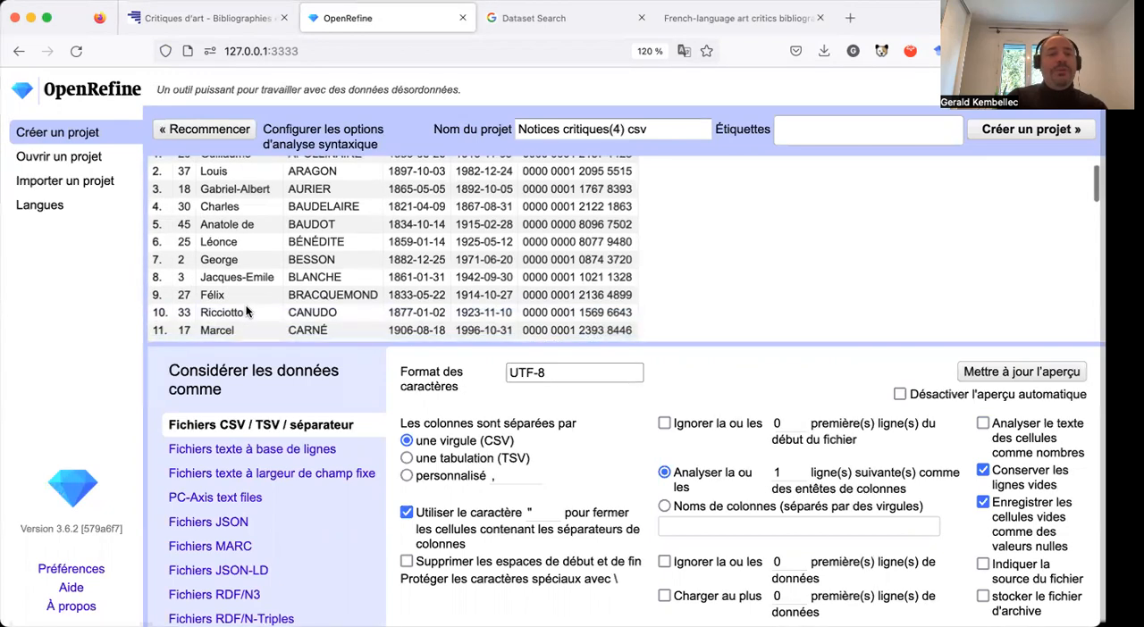
scroll(309, 246, up, 6)
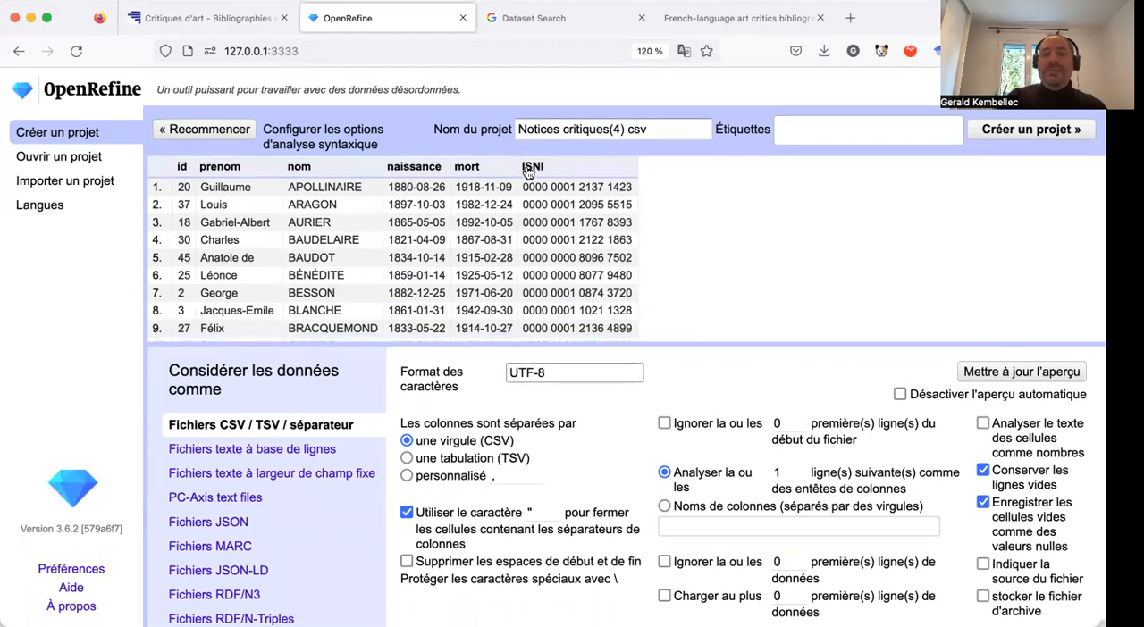
scroll(551, 225, down, 1)
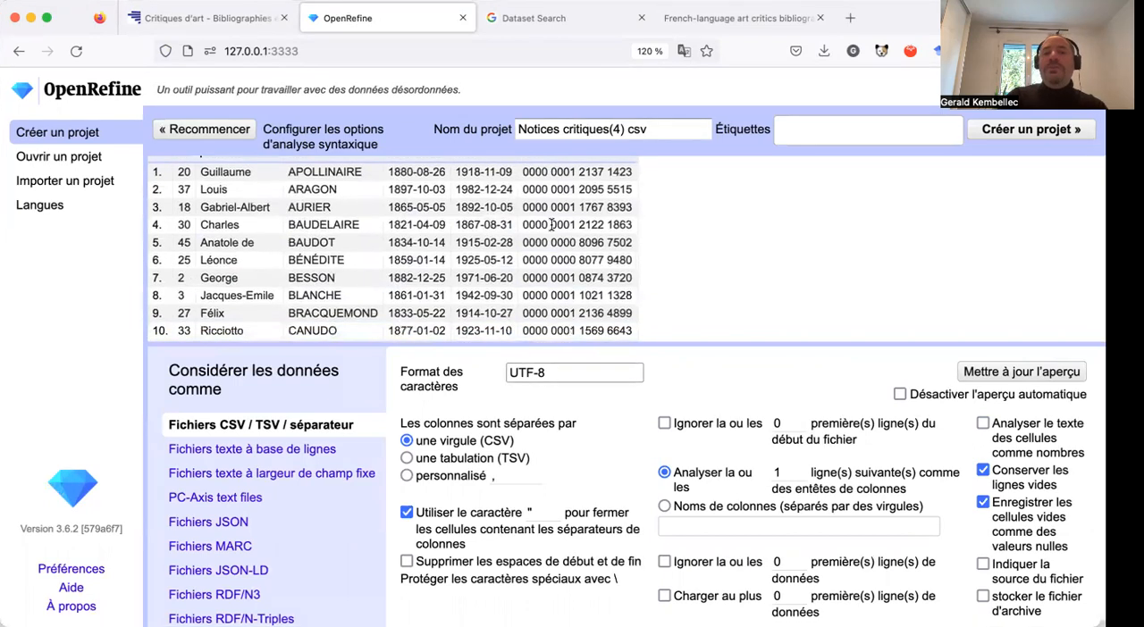
scroll(551, 225, down, 1)
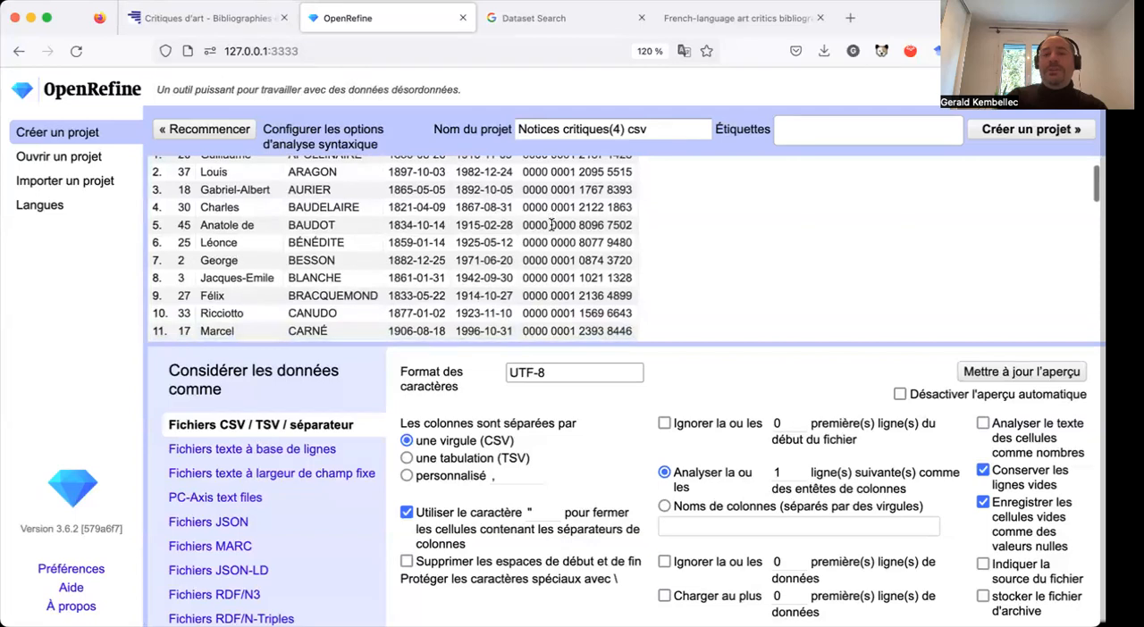
scroll(656, 394, down, 1)
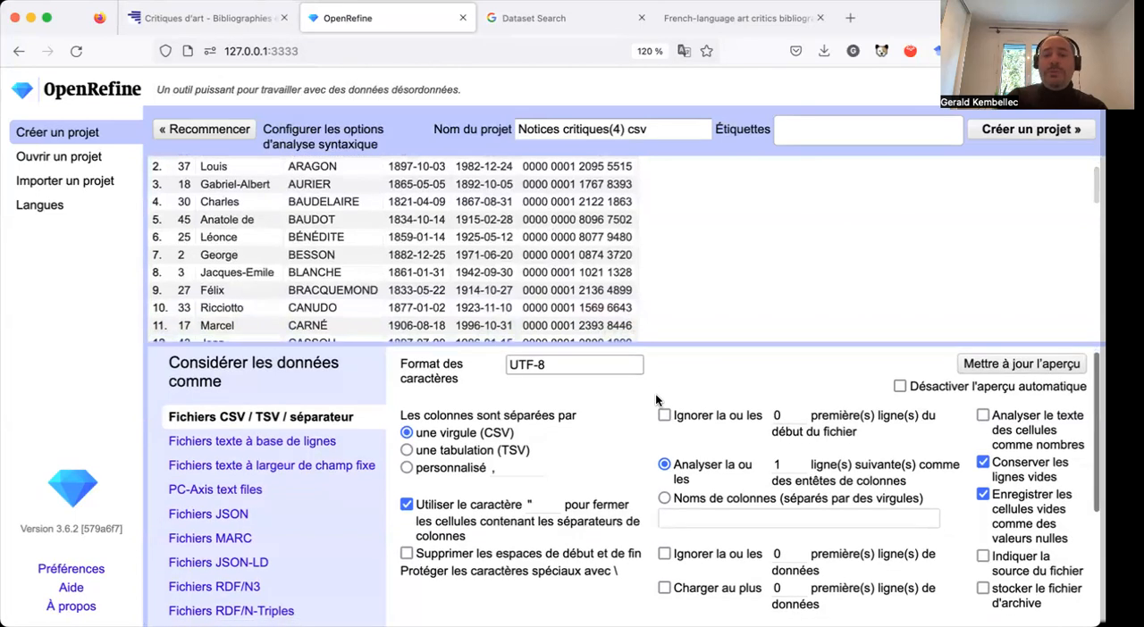
scroll(655, 394, up, 1)
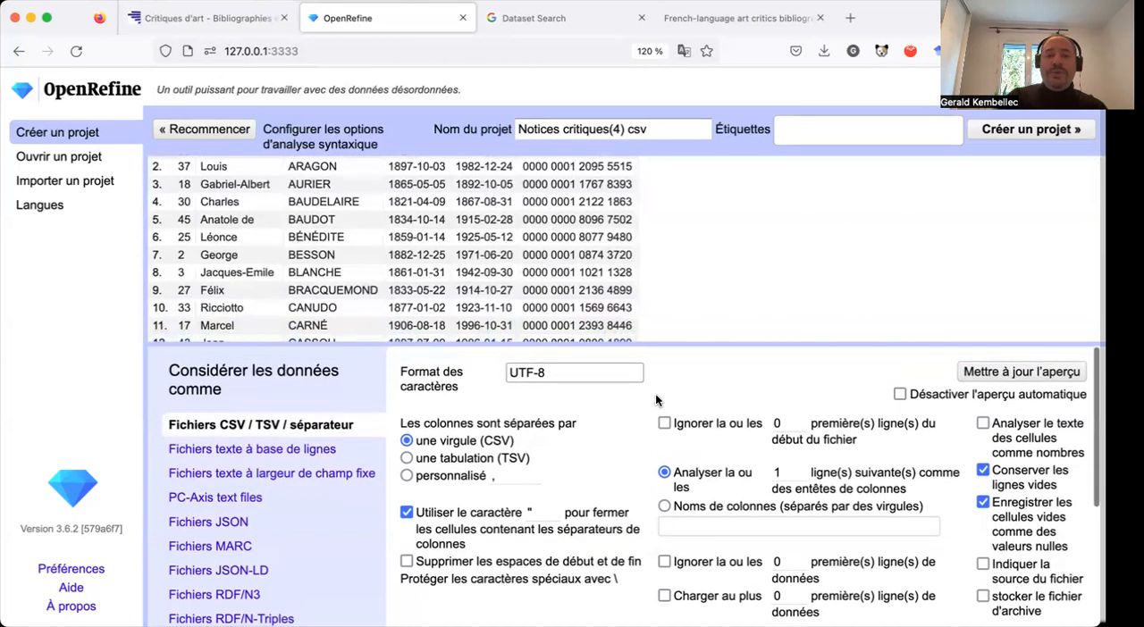
View the common character encodings offered for the import, close the list without choosing one, and review the previewed rows.
click(562, 374)
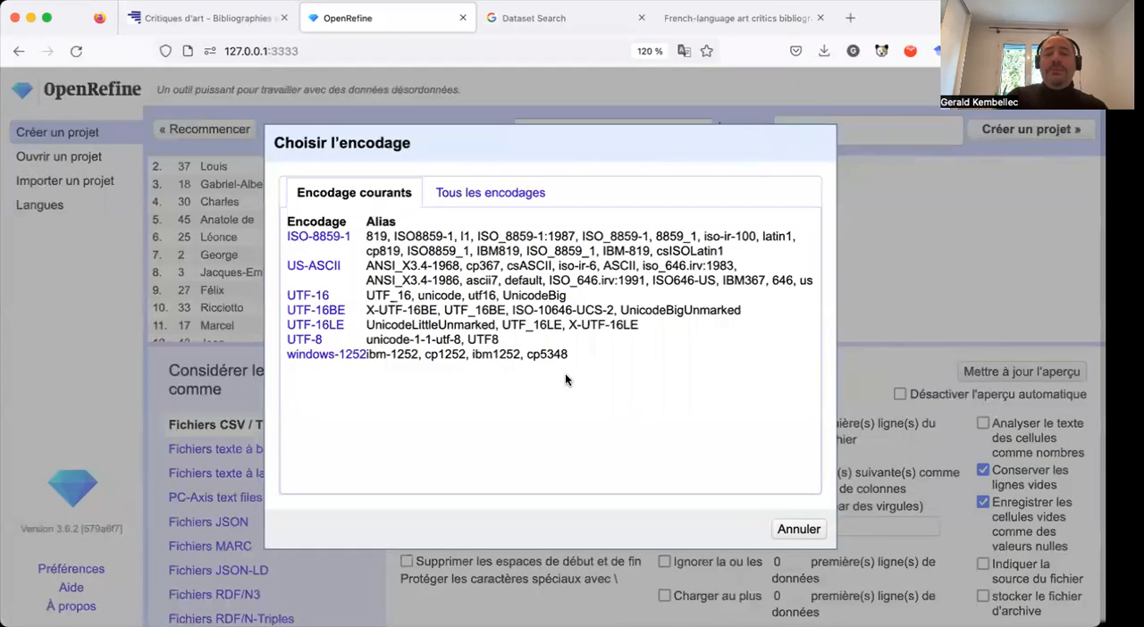
click(799, 529)
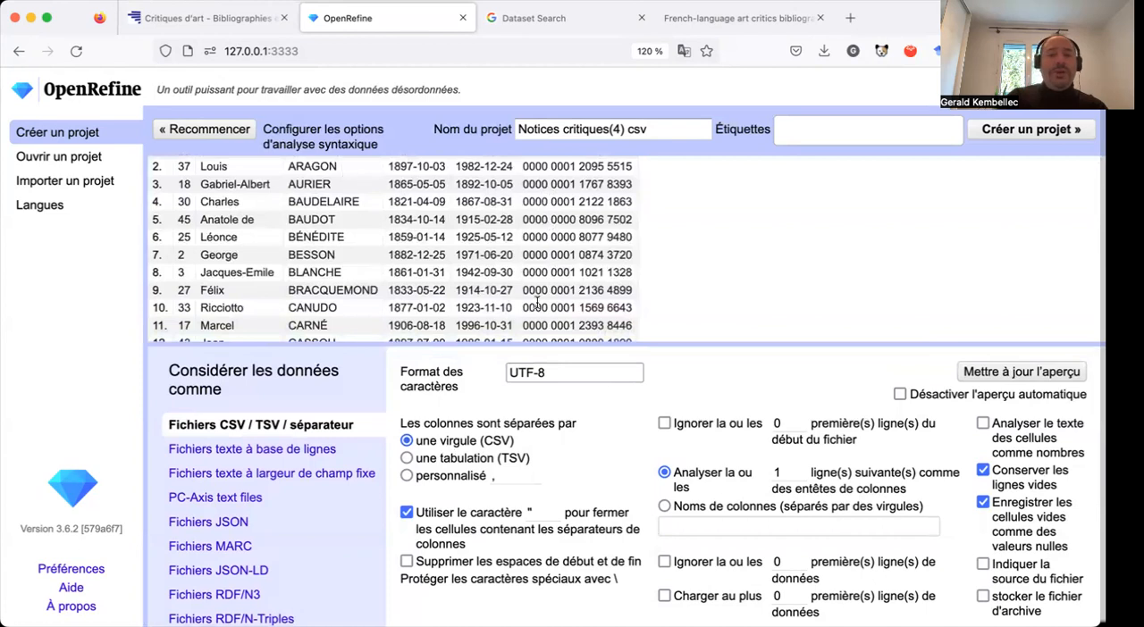
scroll(533, 340, down, 1)
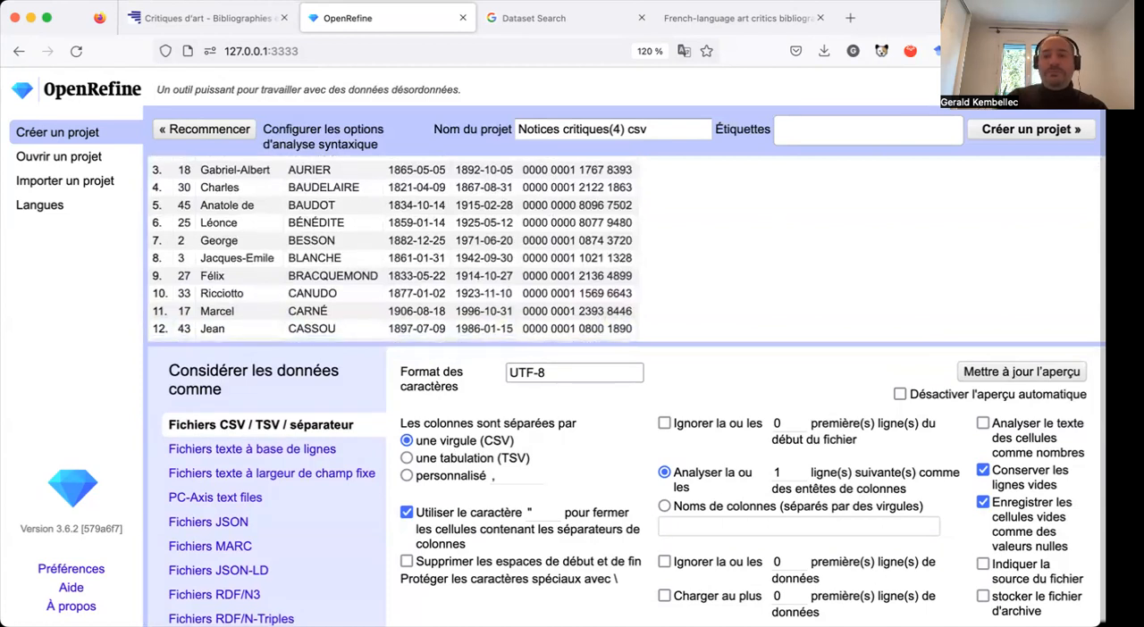
scroll(675, 294, up, 2)
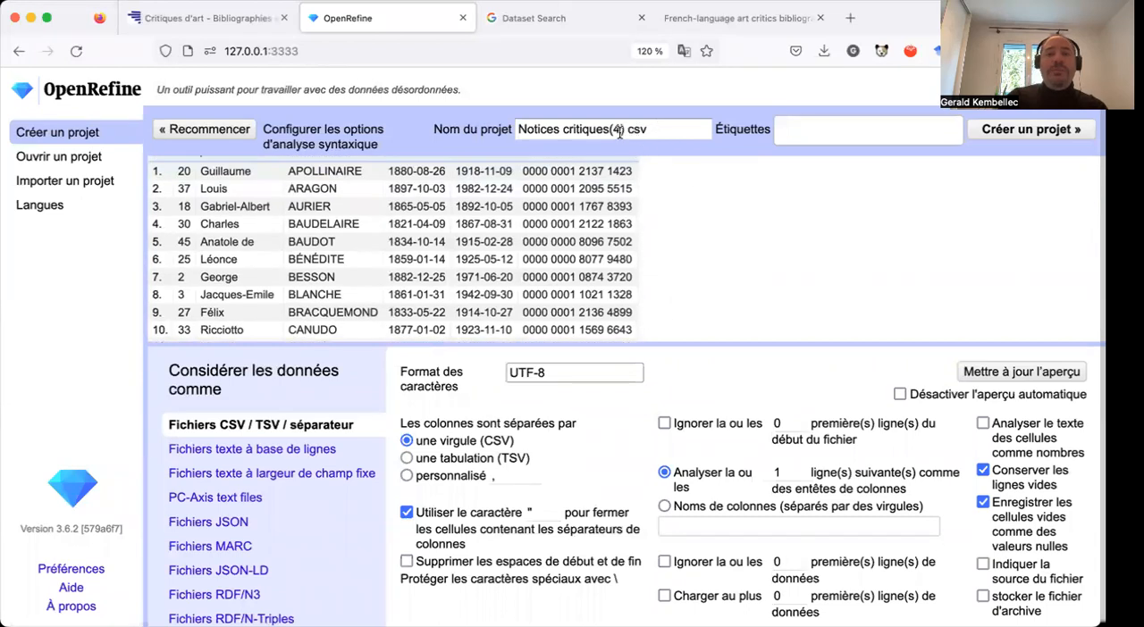
Name the project "Personnes critiques ART" and create it without any tags.
drag(650, 129, 515, 128)
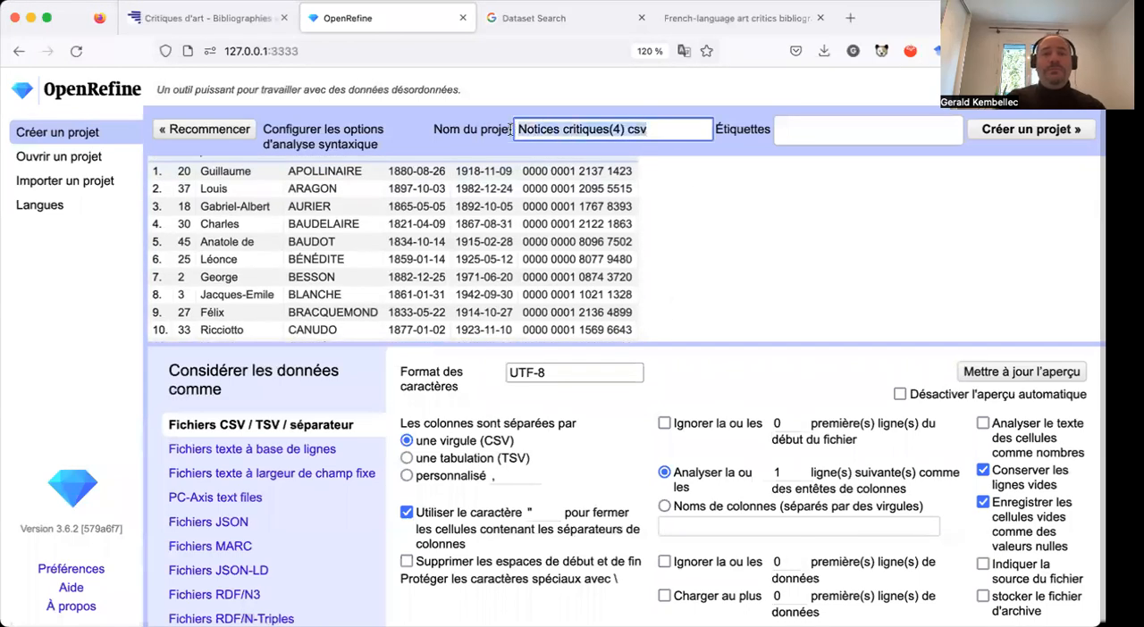
text(Perso)
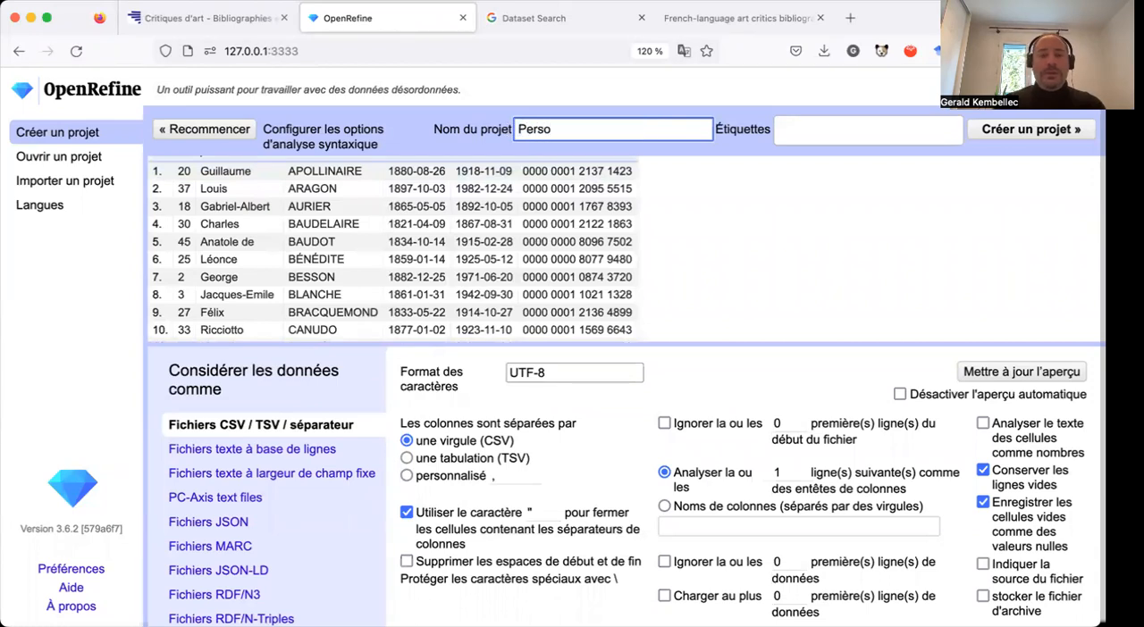
text(nnes)
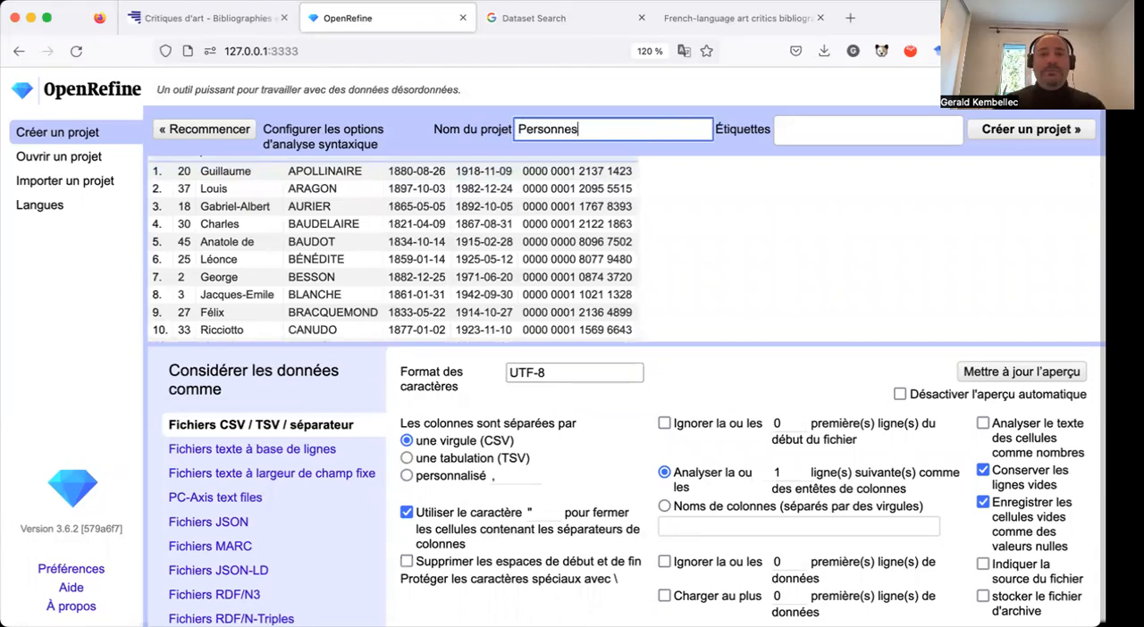
text( cri)
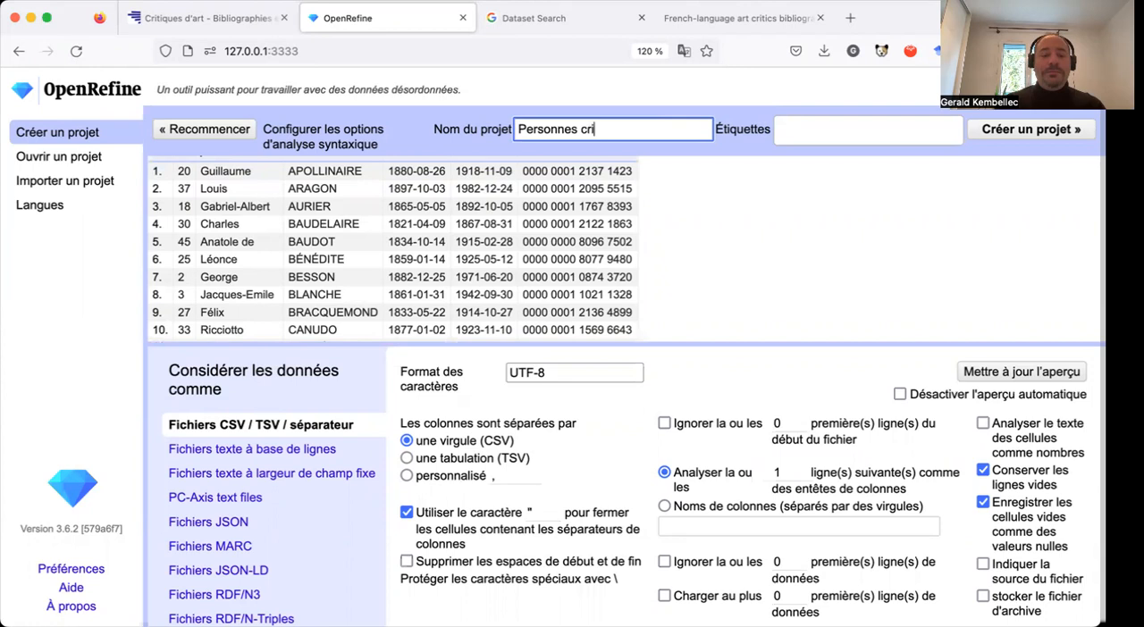
text(tiques ART)
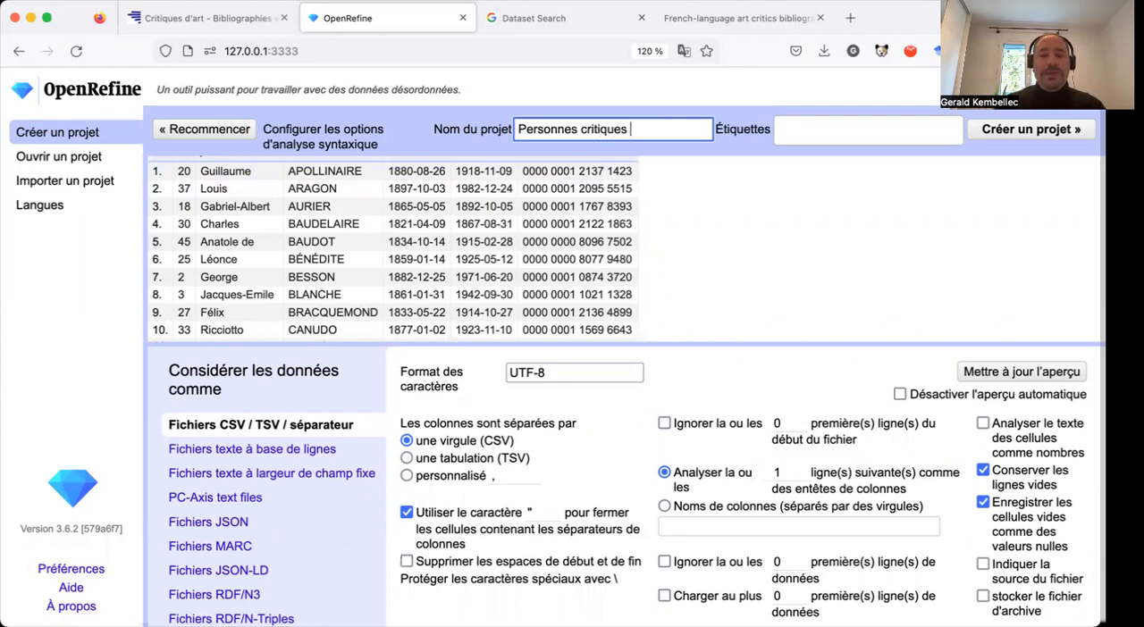
click(929, 127)
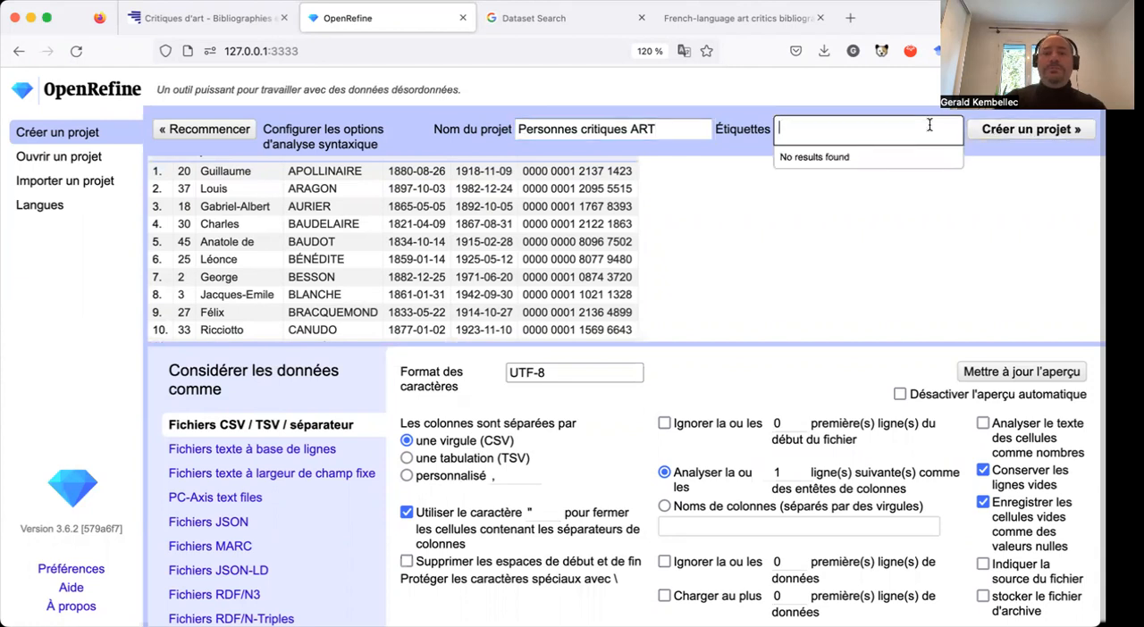
click(1019, 129)
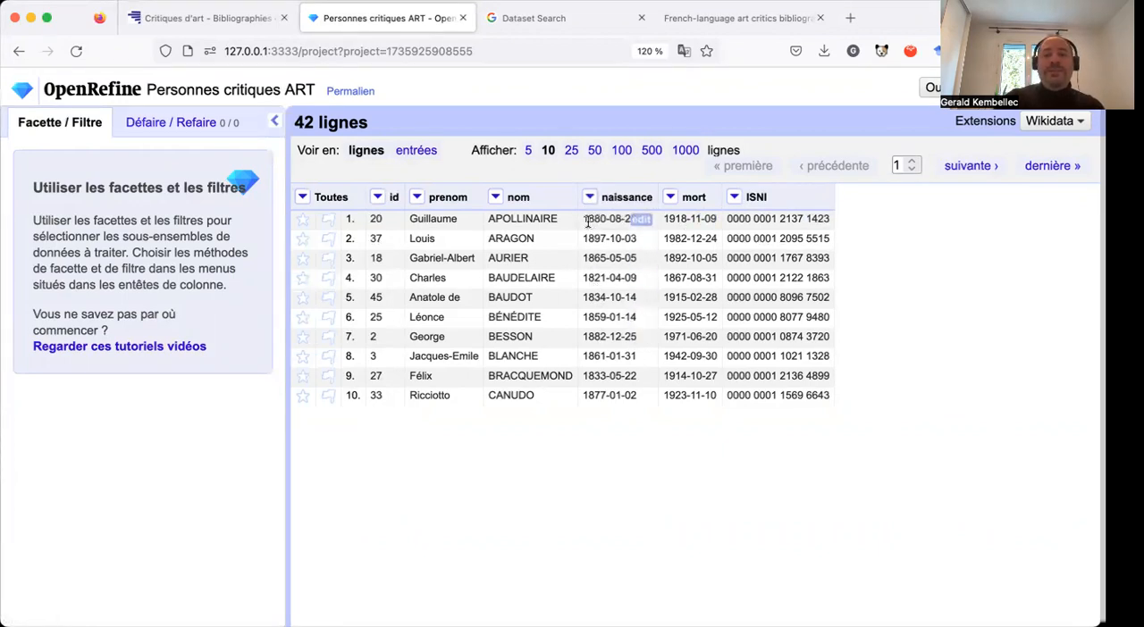
Open the custom text transformation for the cells of the naissance column, ready to extend the value expression.
drag(587, 223, 635, 227)
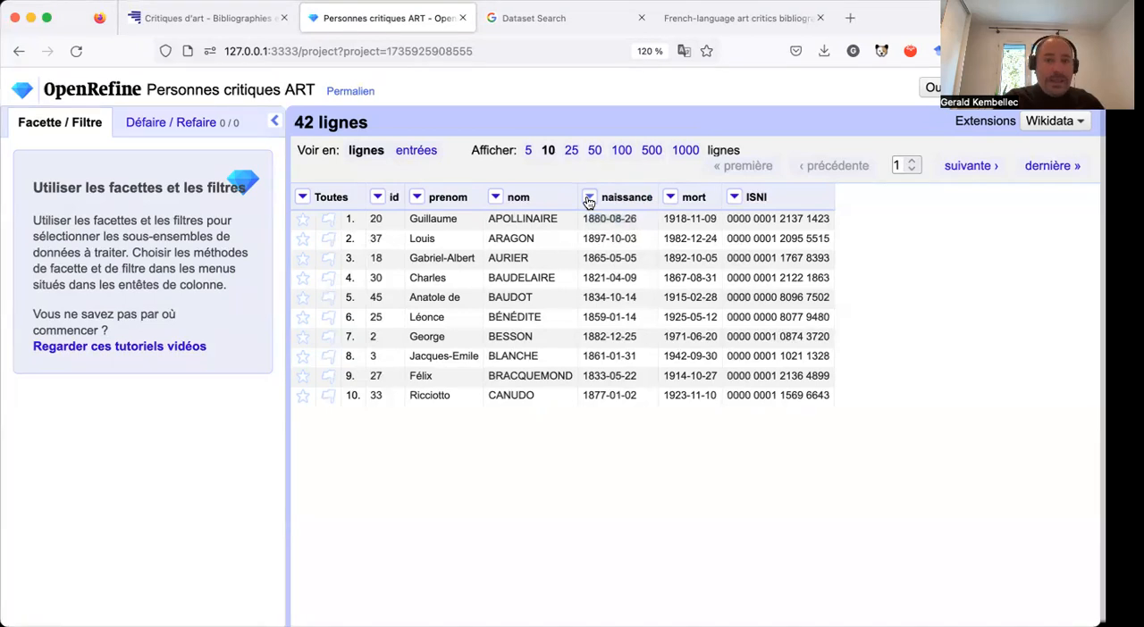
click(589, 198)
mouse_move(607, 268)
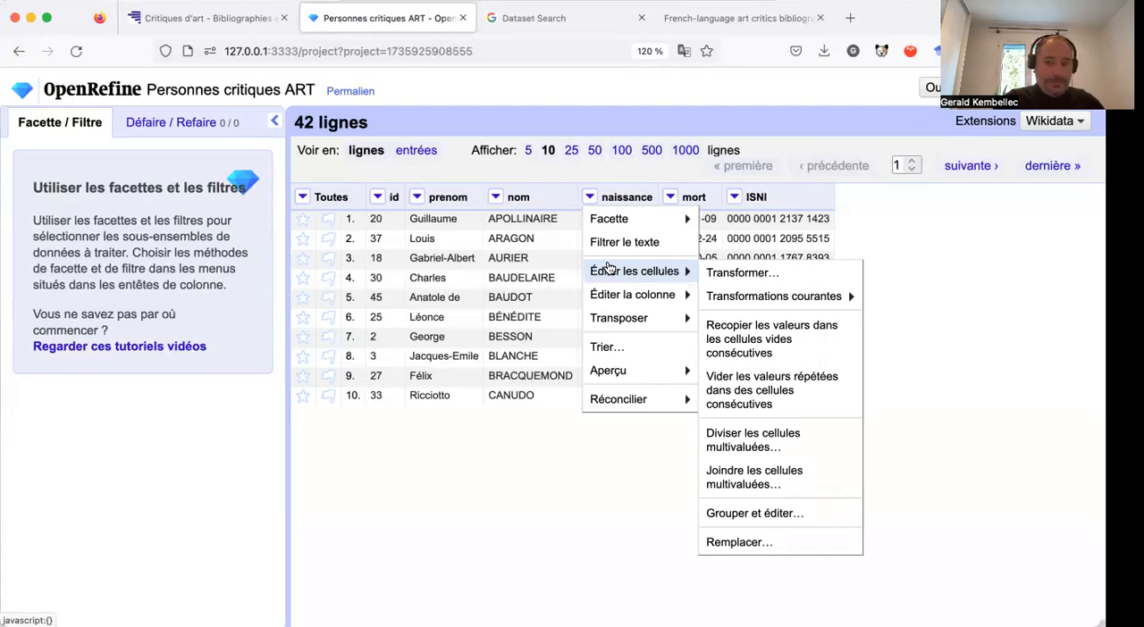
click(722, 273)
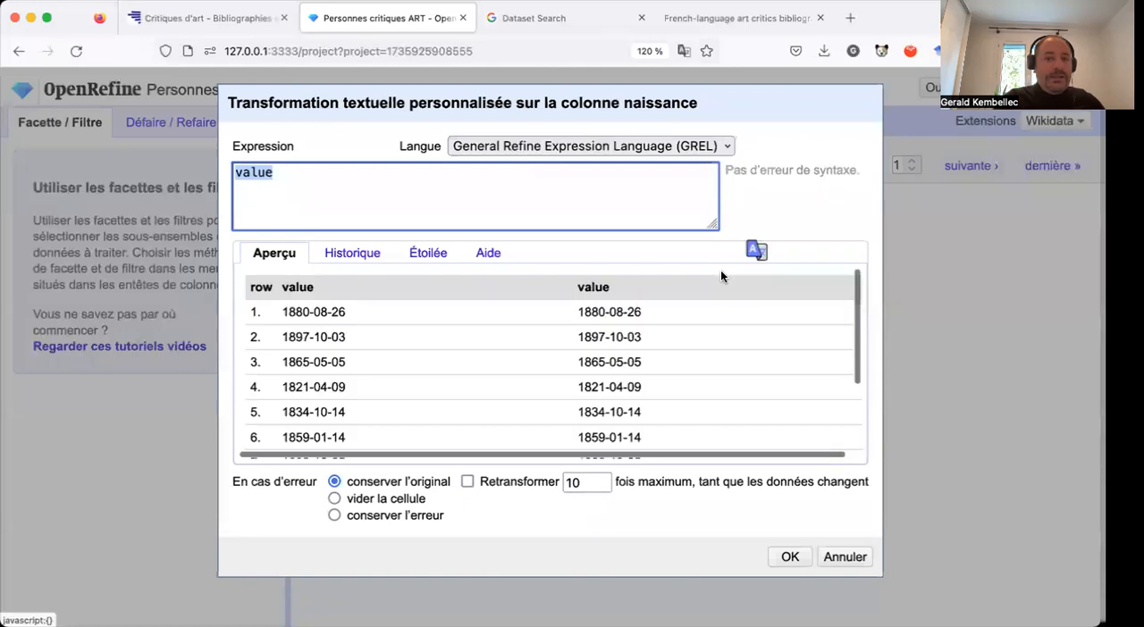
click(596, 180)
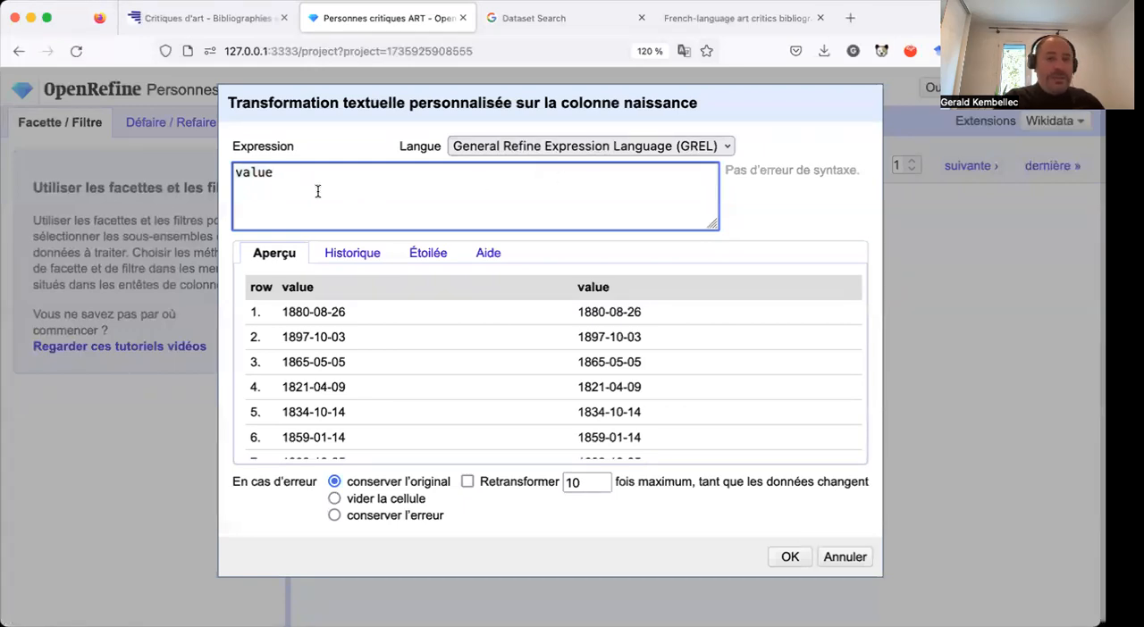
drag(280, 175, 237, 174)
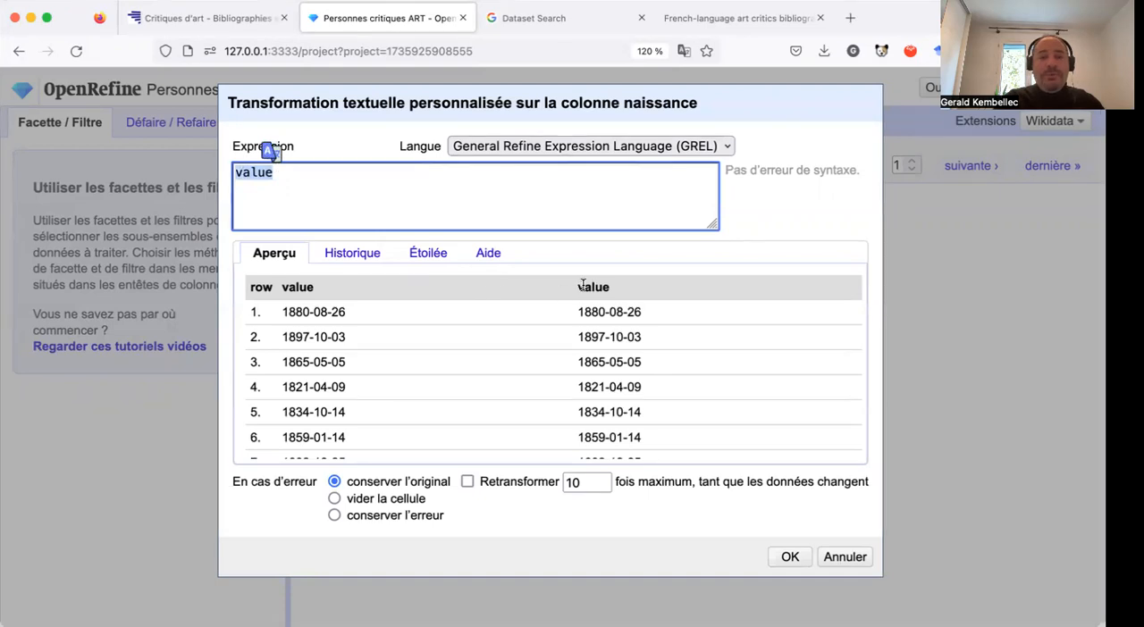
click(476, 189)
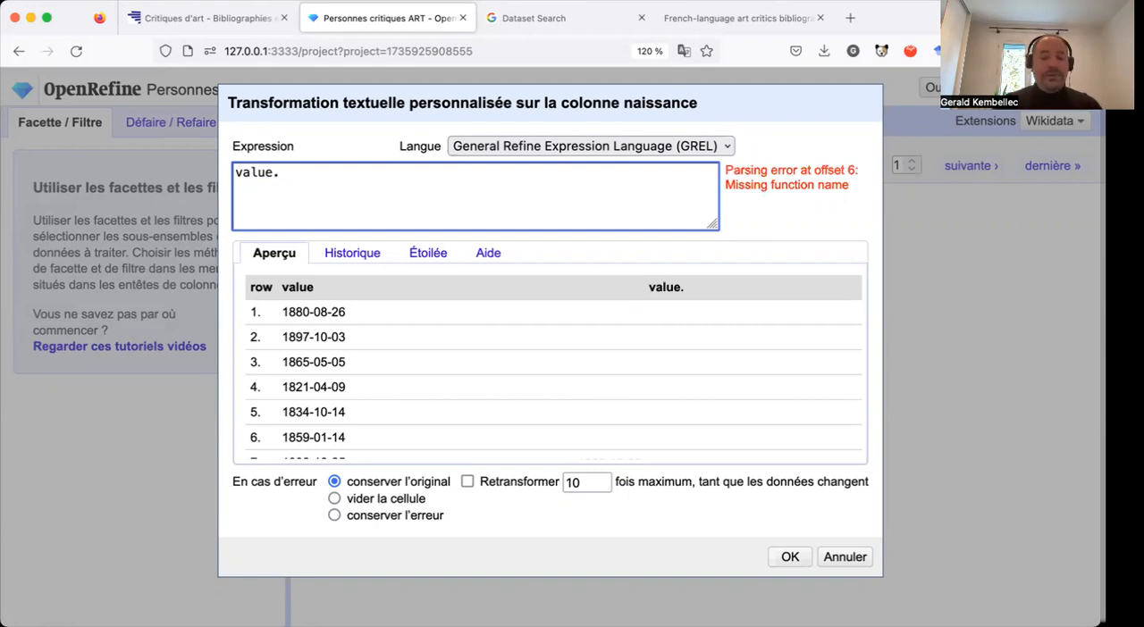
text(ate)
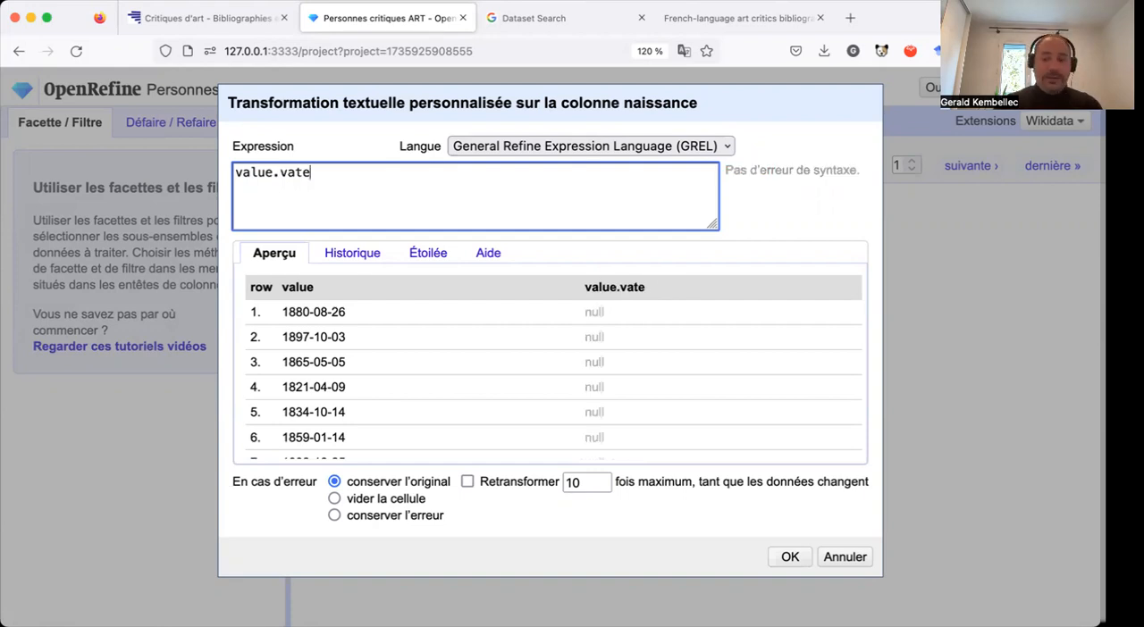
key(BackSpace)
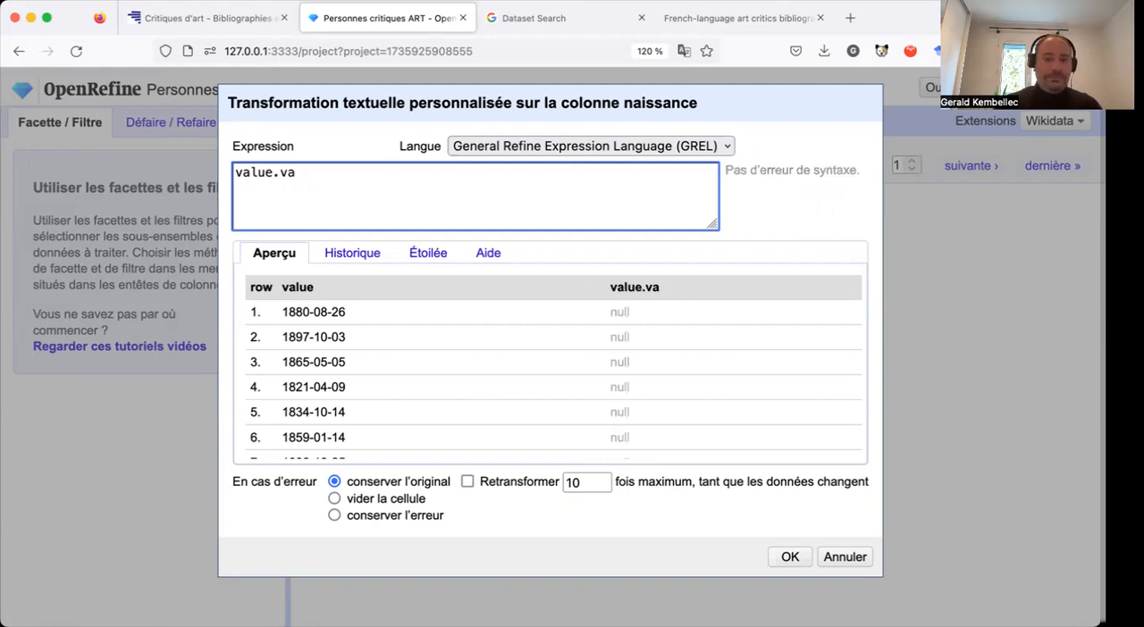
text(lue)
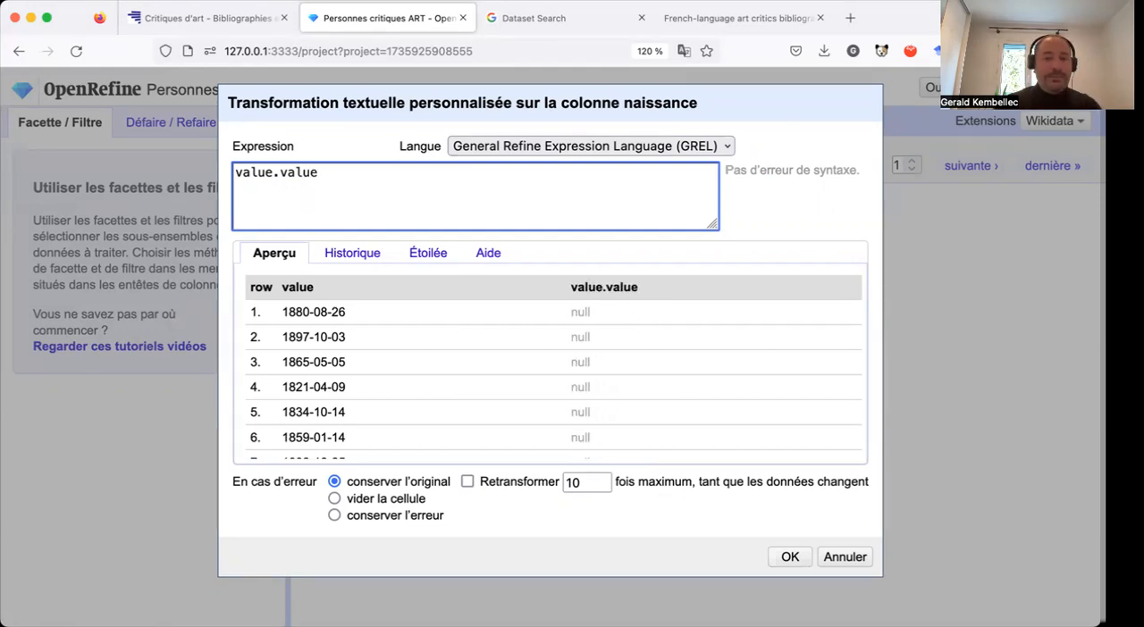
text(()
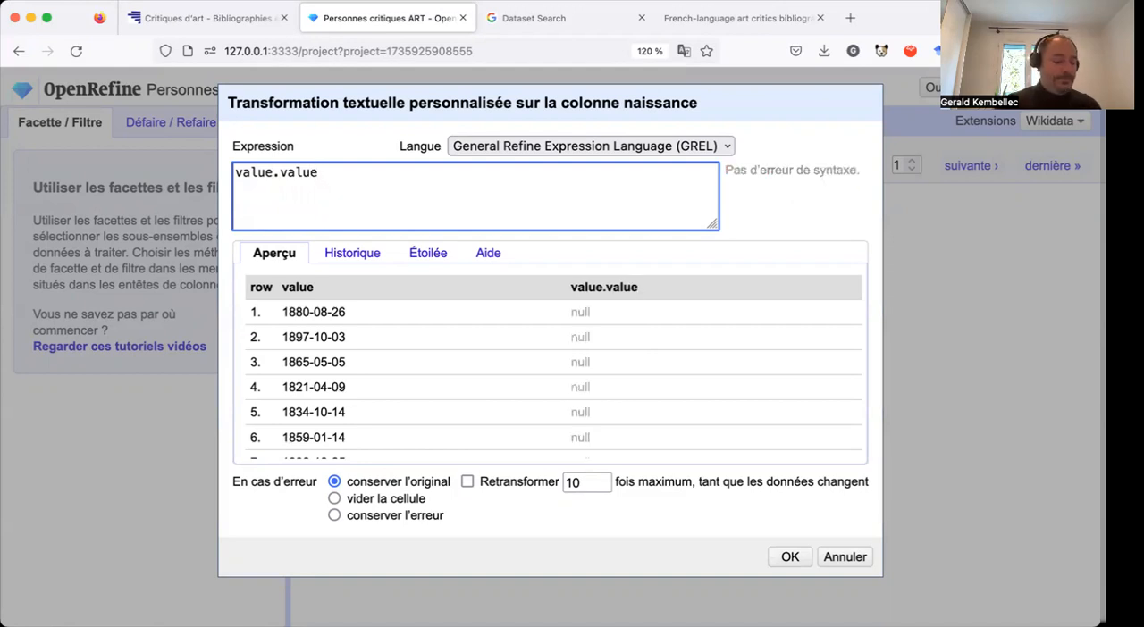
key(BackSpace)
key(BackSpace)
key(BackSpace)
key(BackSpace)
key(BackSpace)
key(BackSpace)
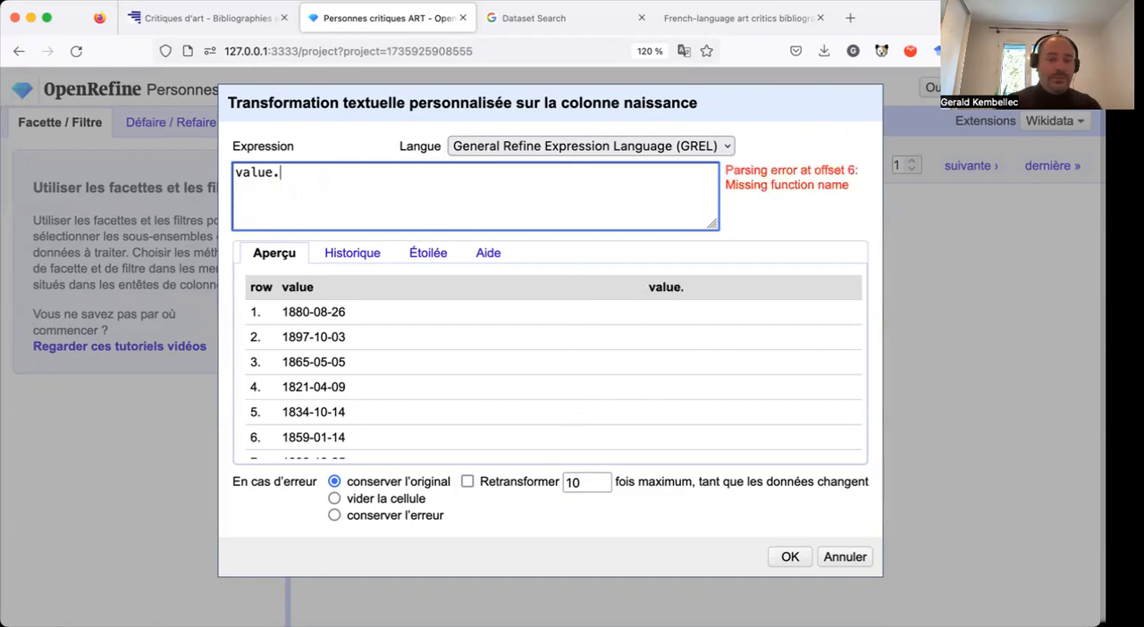
Write the GREL expression value.toDate("yyyy.mm.dd") to convert the naissance values to dates.
text(t)
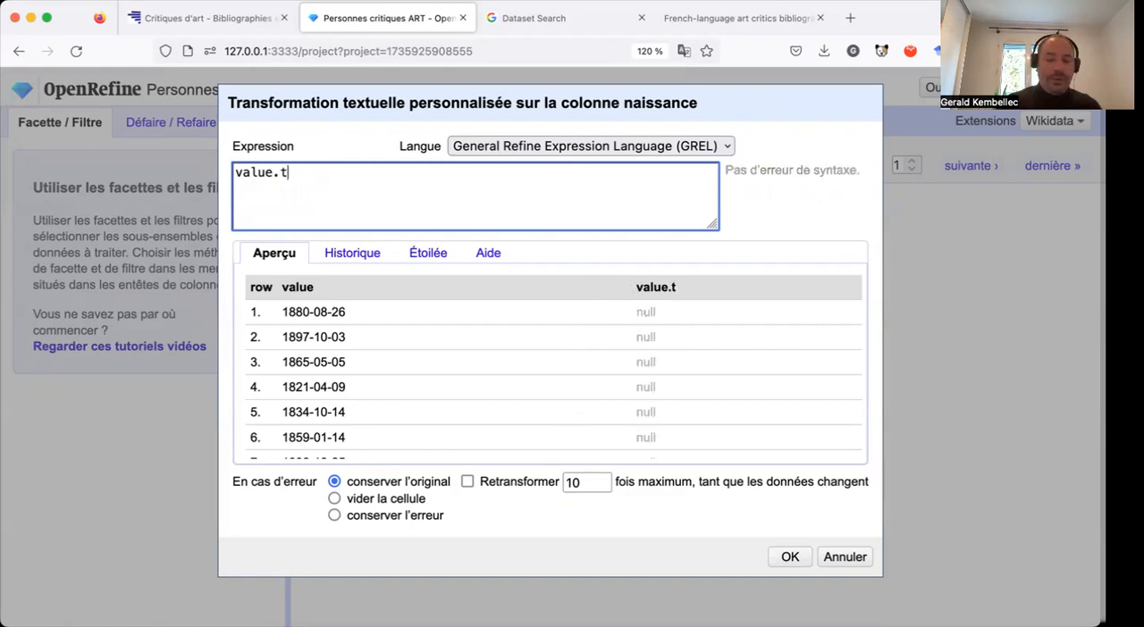
text(oDate()
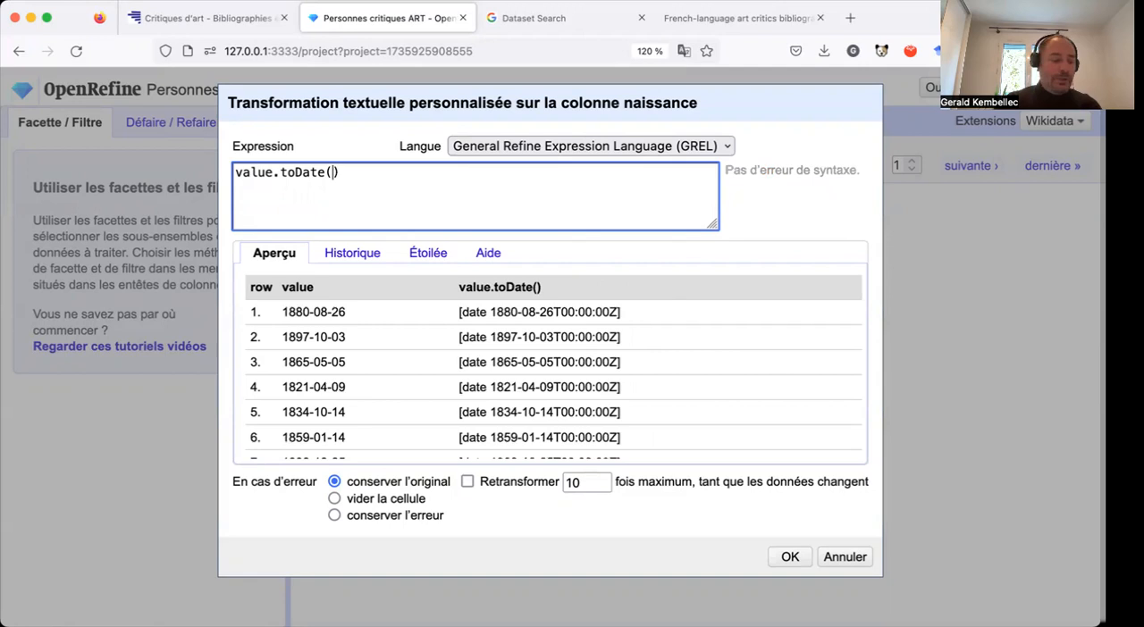
text("")
key(Left)
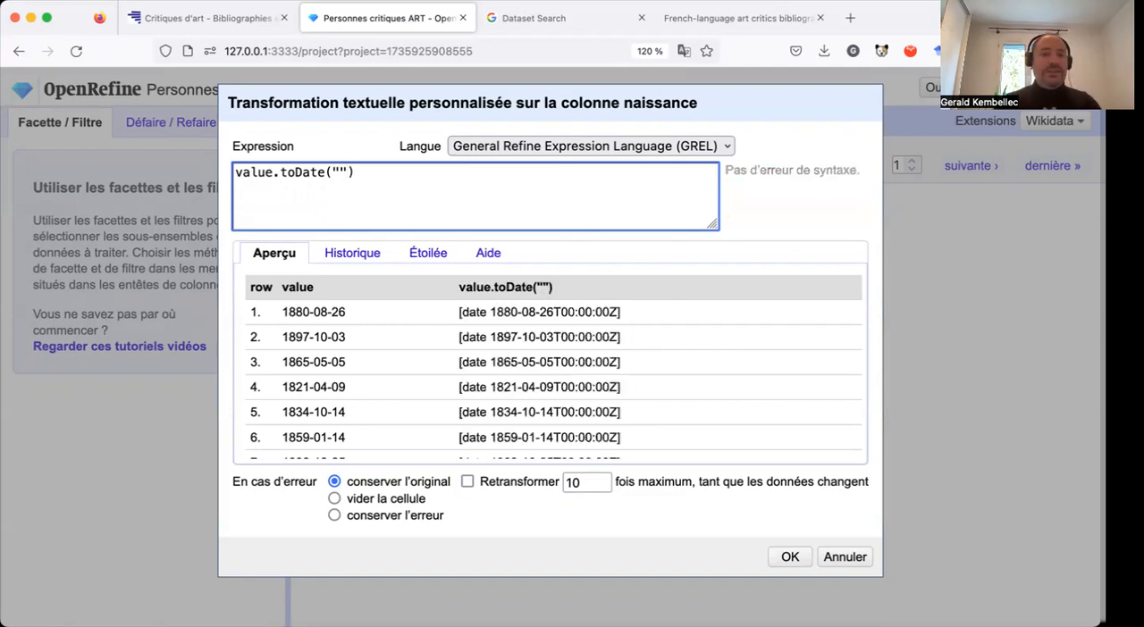
text(yyyy)
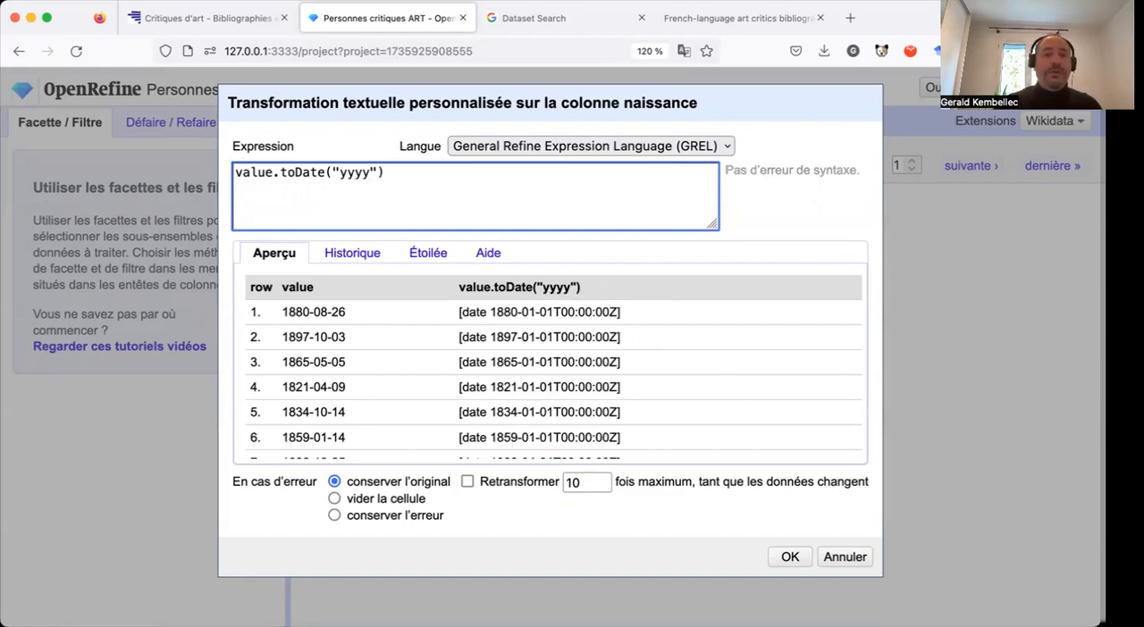
text(.)
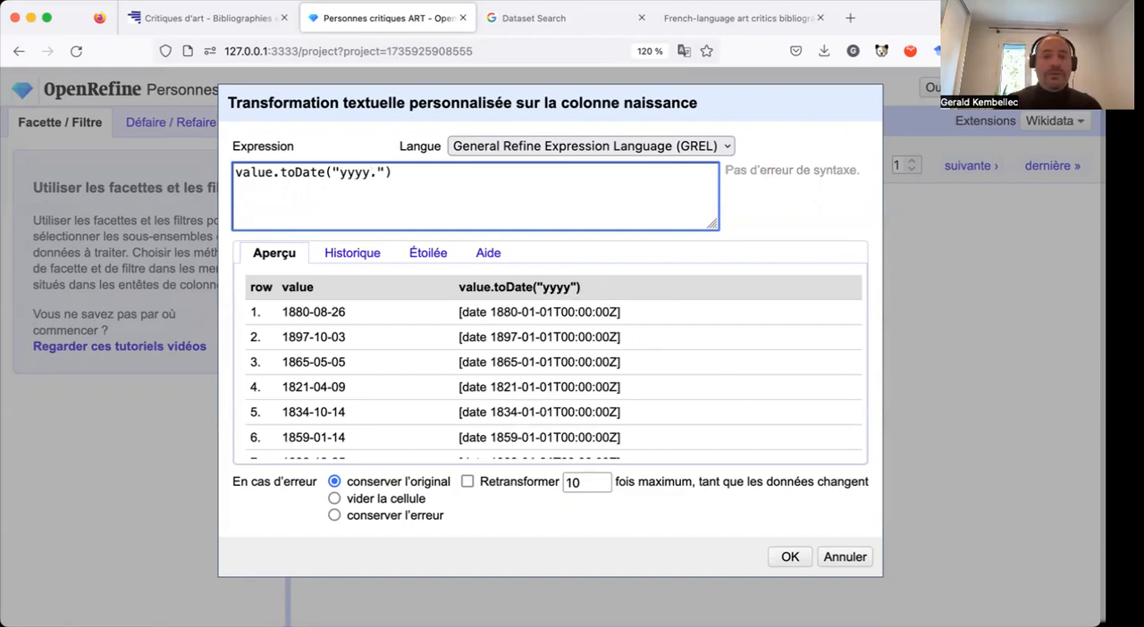
drag(284, 311, 308, 310)
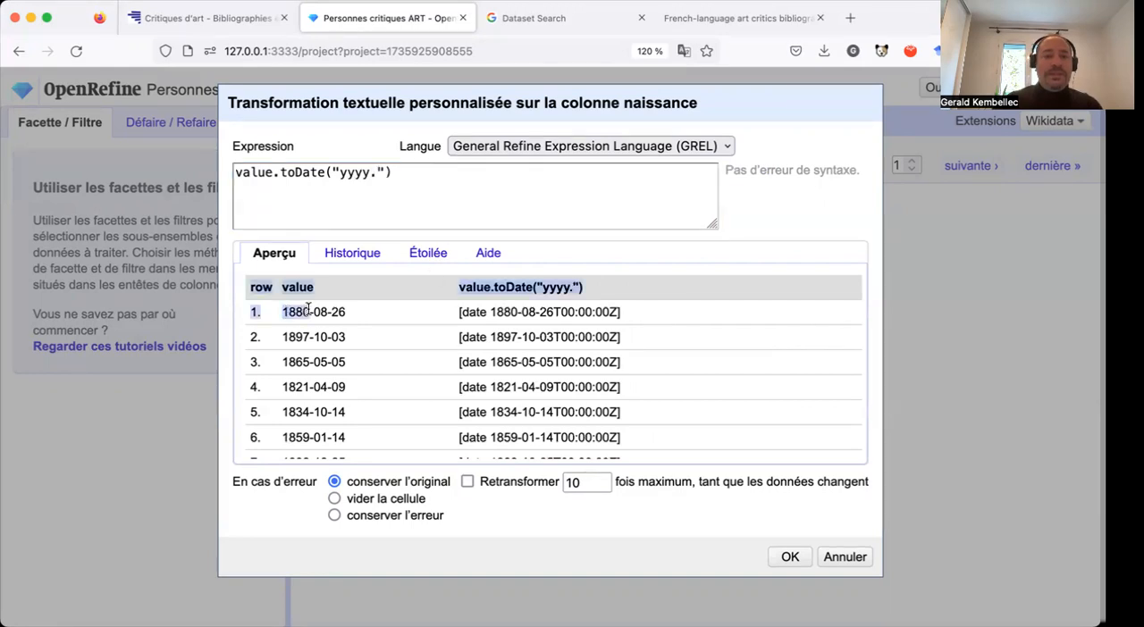
click(378, 174)
text(mm.dd)
Append .toString("dd.mm.yyyy") to the toDate expression to output the dates in day-month-year order.
click(459, 177)
text(.)
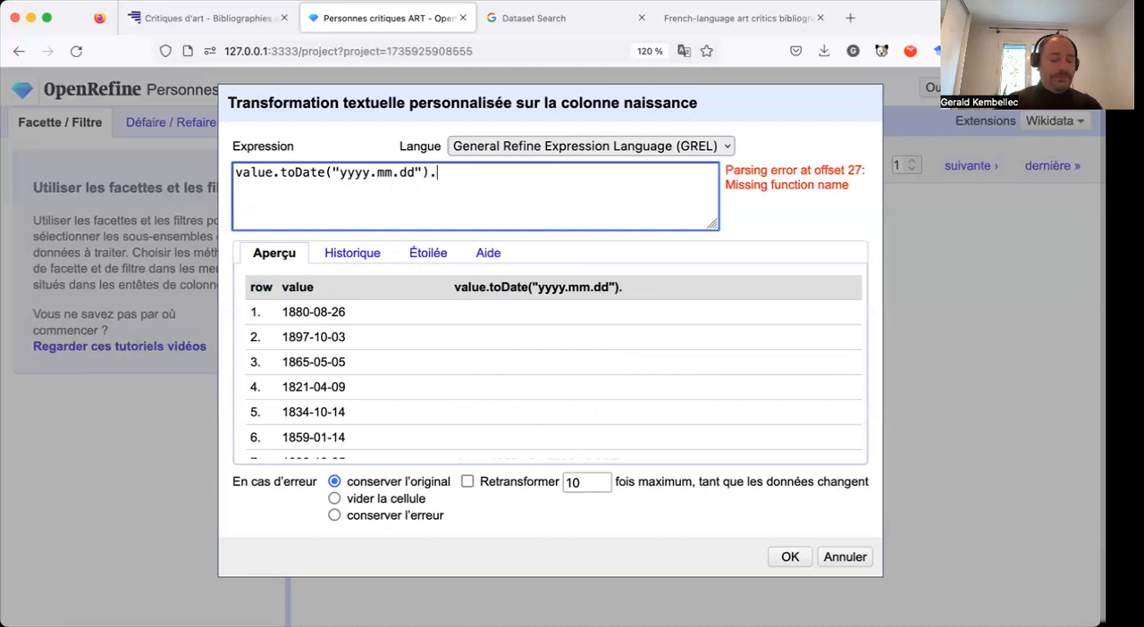
text(to)
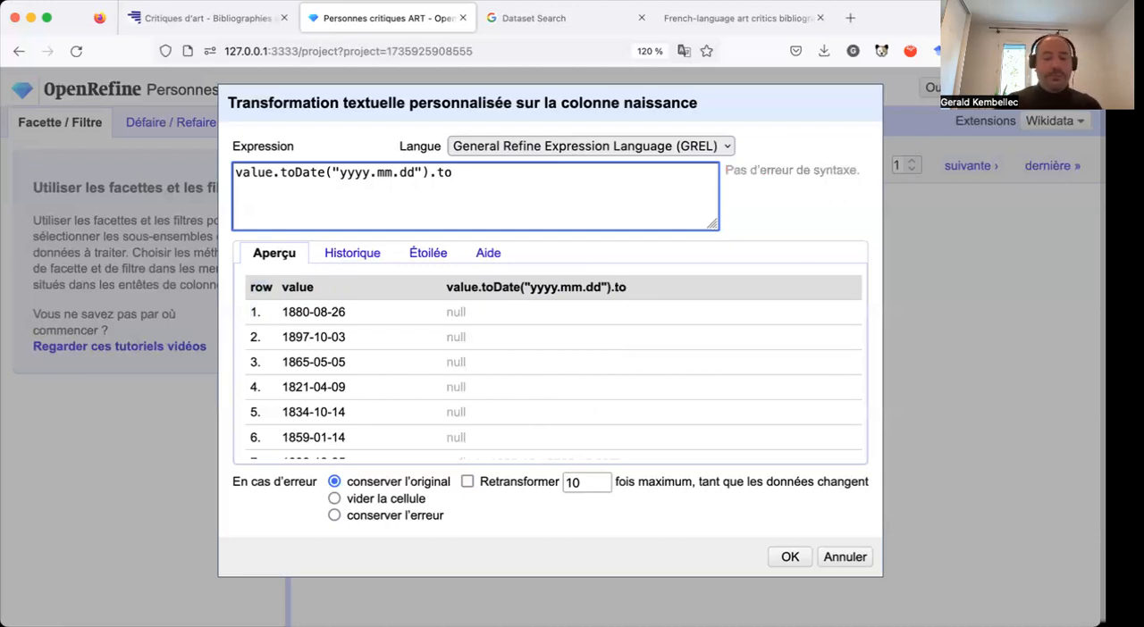
text(St)
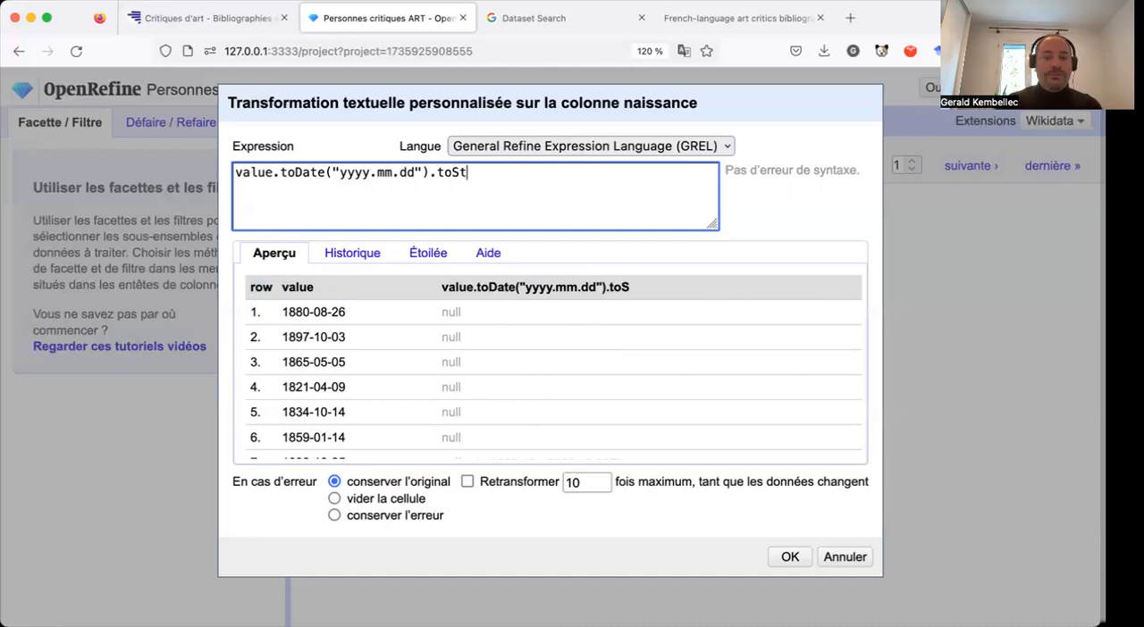
text(rin)
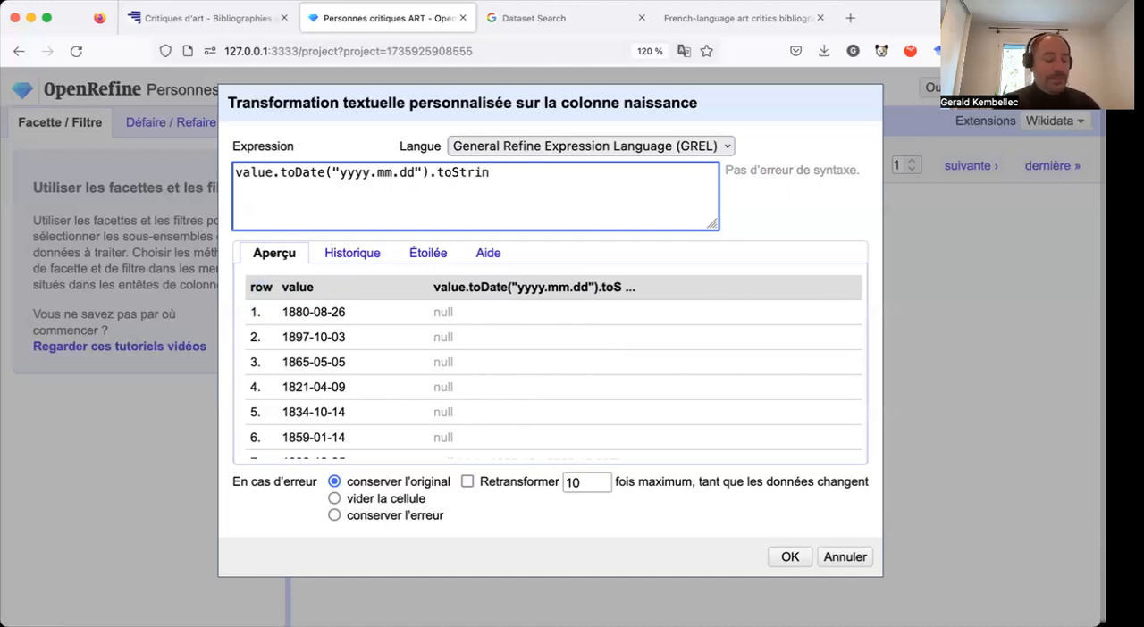
text(("")
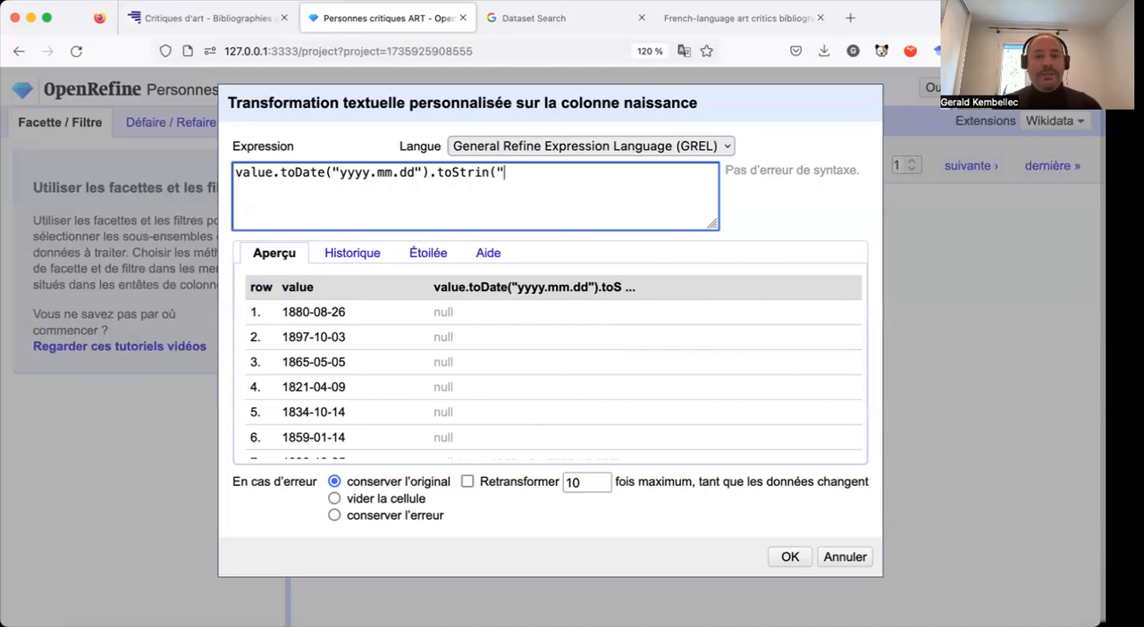
text())
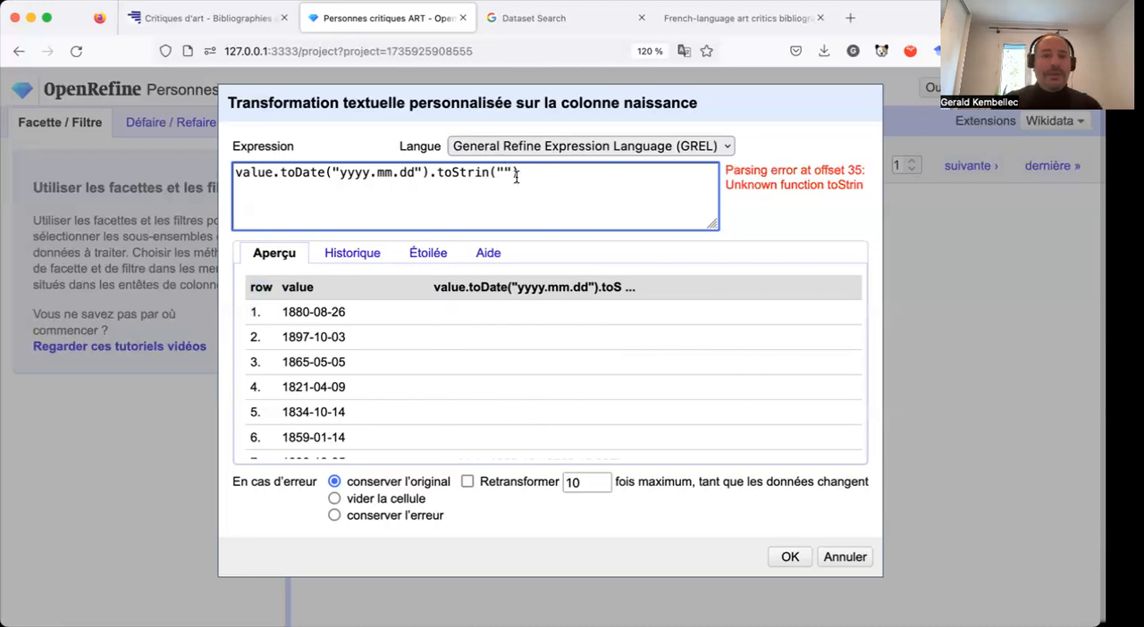
text(dd.)
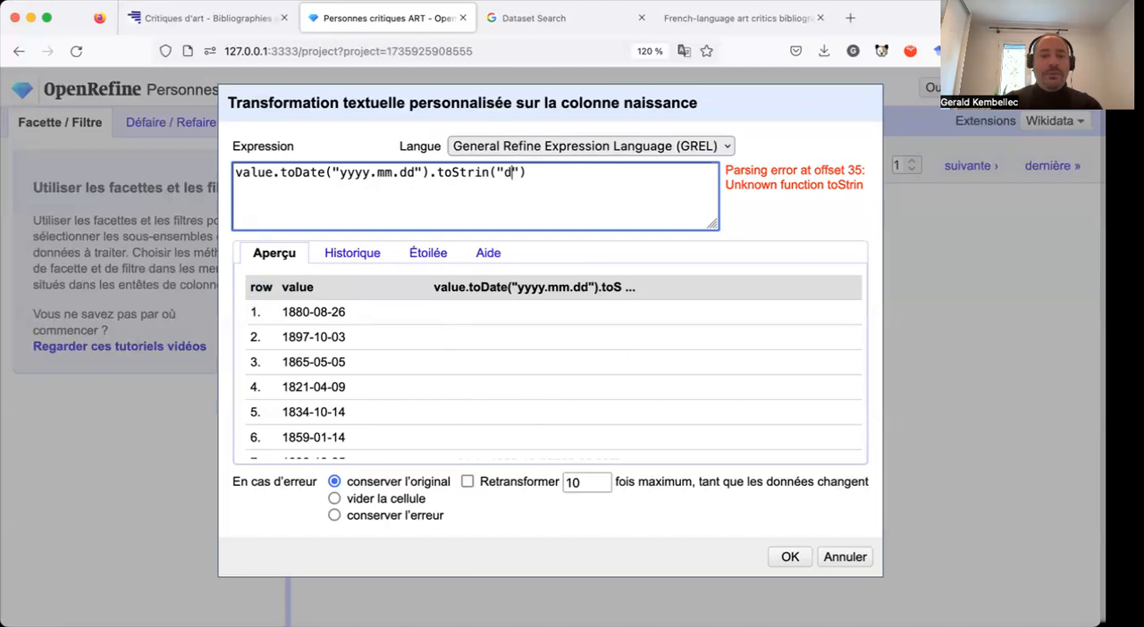
text(mm)
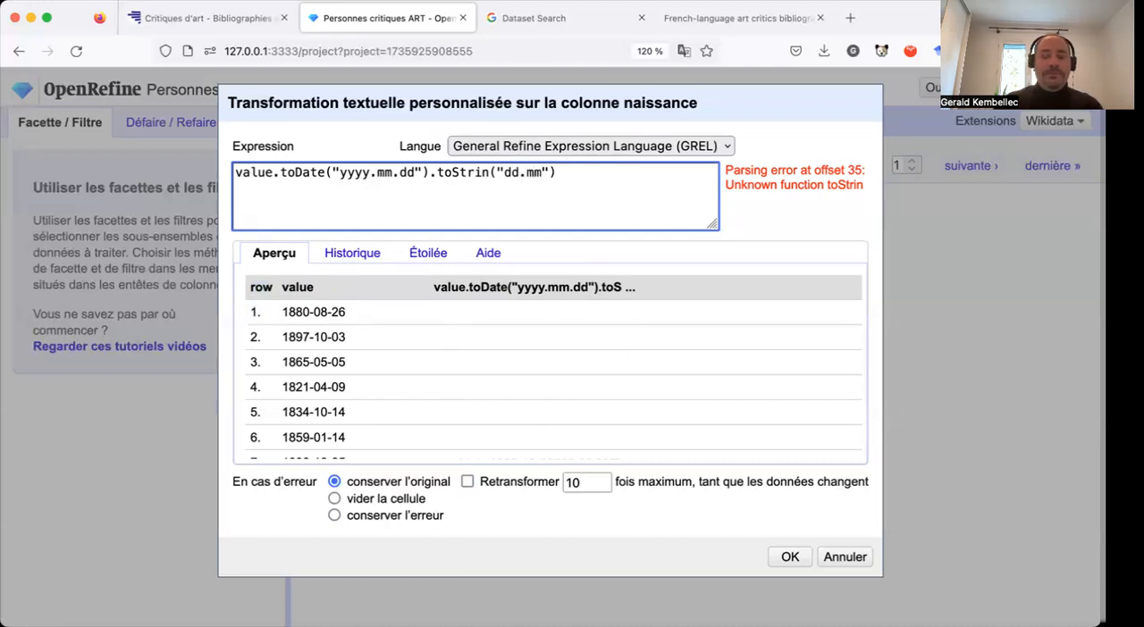
text(.yyyy)
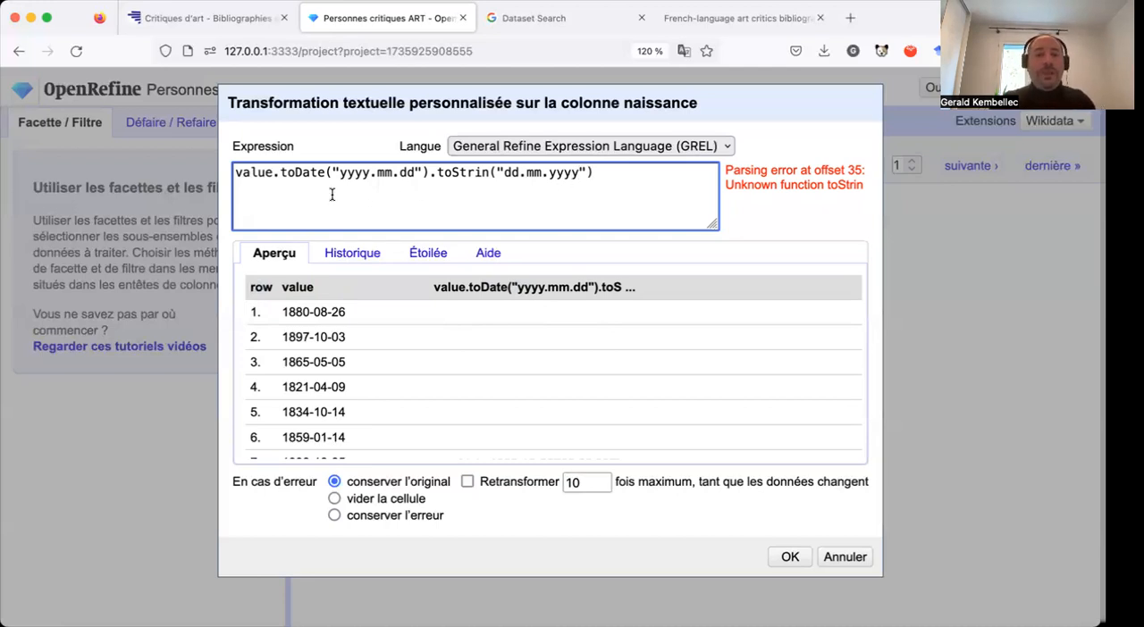
click(490, 172)
text(g)
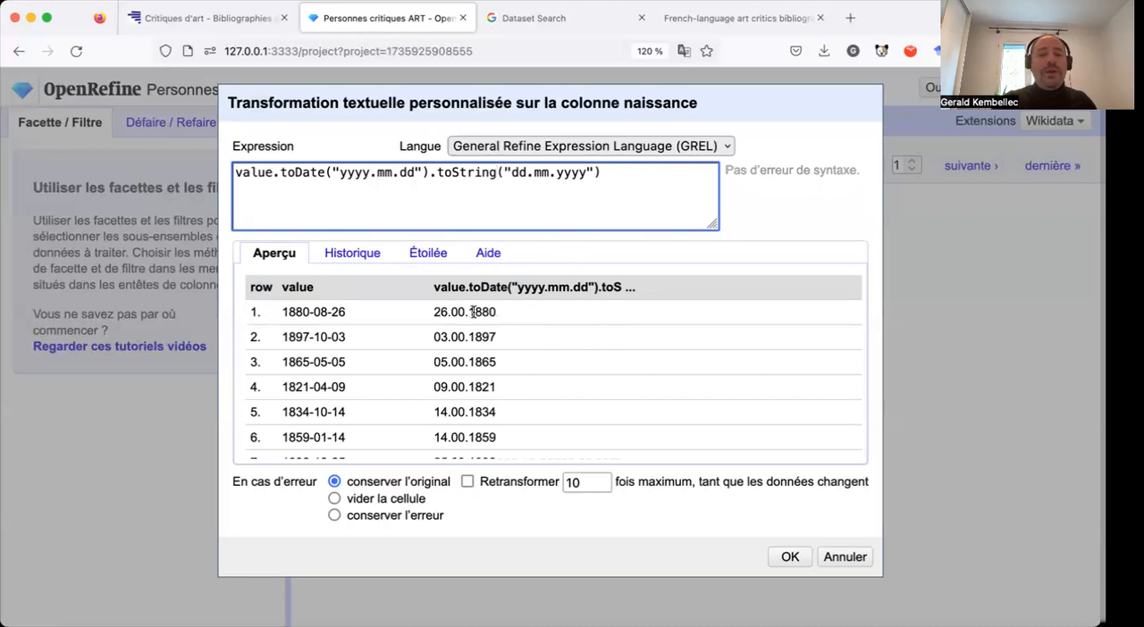
click(532, 172)
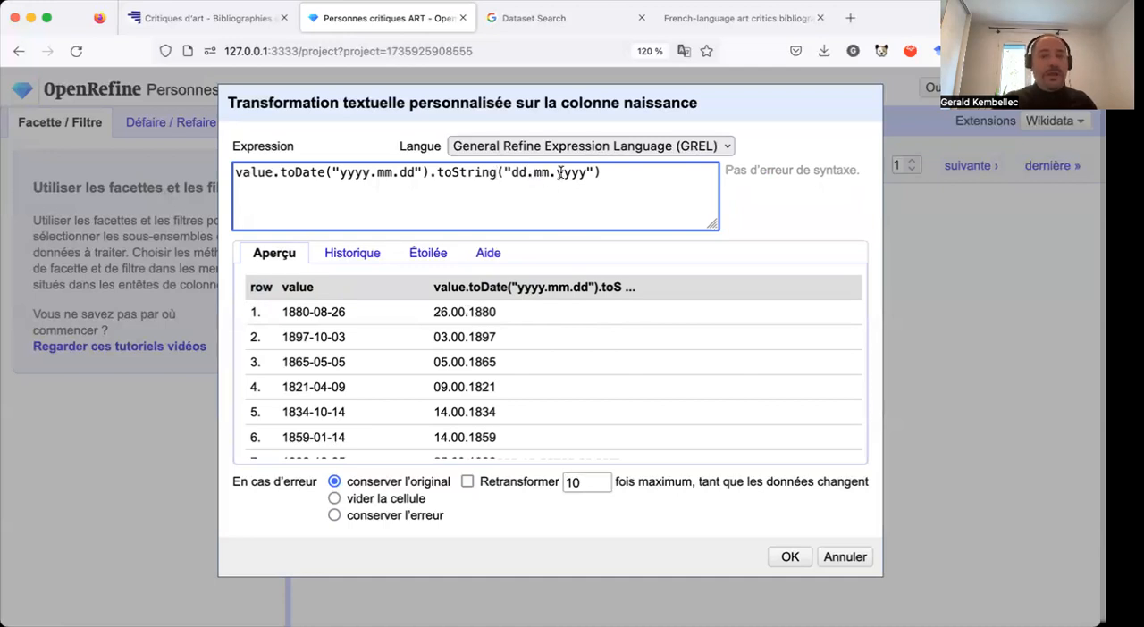
Change the separators in the toString output pattern so that it reads "dd/mm/yyyy".
key(BackSpace)
text(-)
key(Right)
key(Right)
key(BackSpace)
text(-)
key(Left)
key(Left)
key(Left)
key(BackSpace)
text(/)
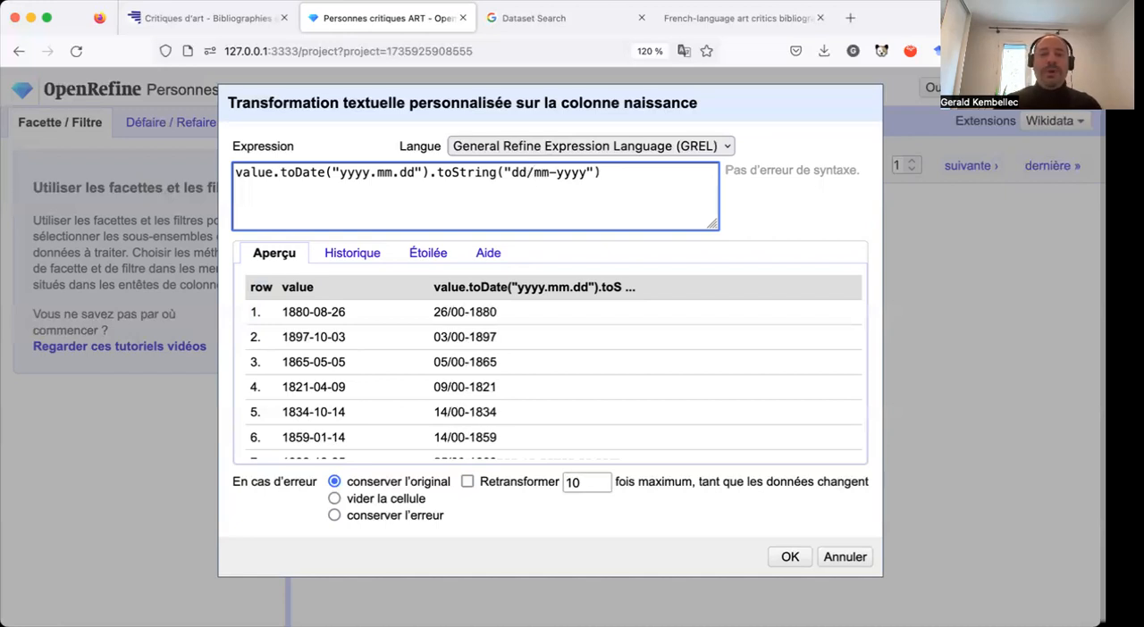
key(BackSpace)
key(BackSpace)
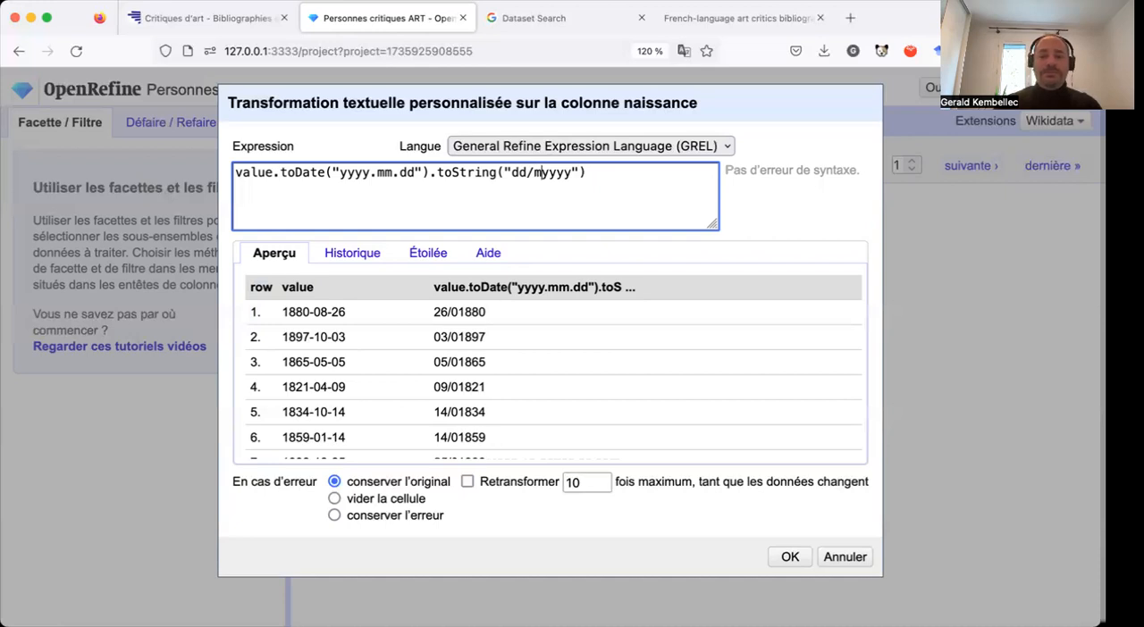
text(m/)
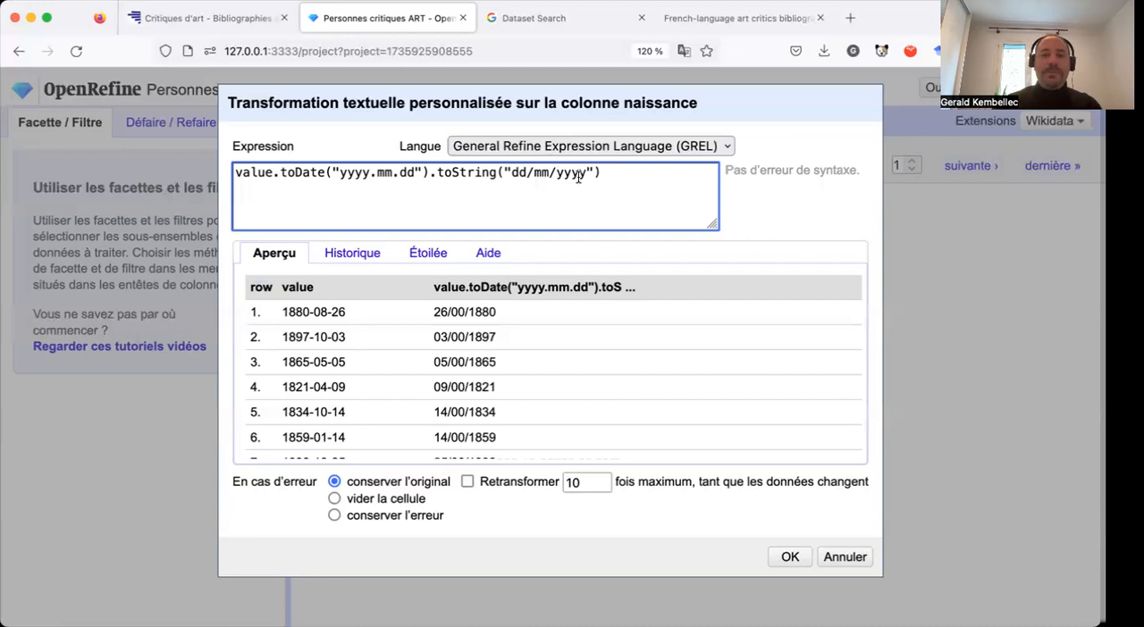
Apply the naissance transformation with the toString output pattern "dd-mm-yyyy" and show the project's operation history.
click(530, 170)
key(BackSpace)
text(-)
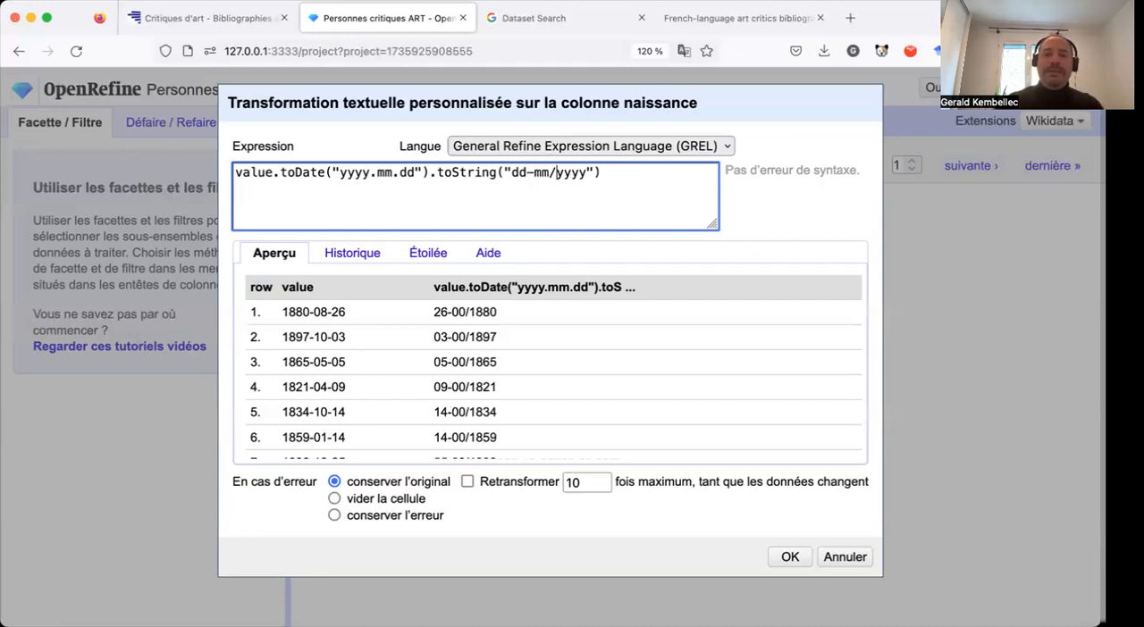
key(BackSpace)
text(-)
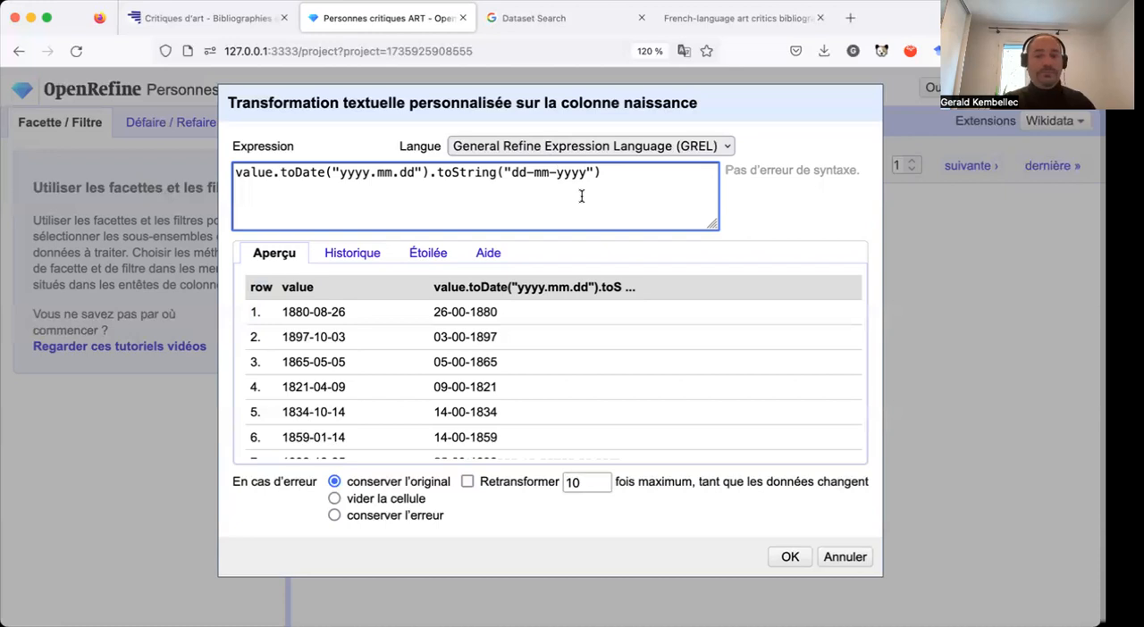
click(791, 557)
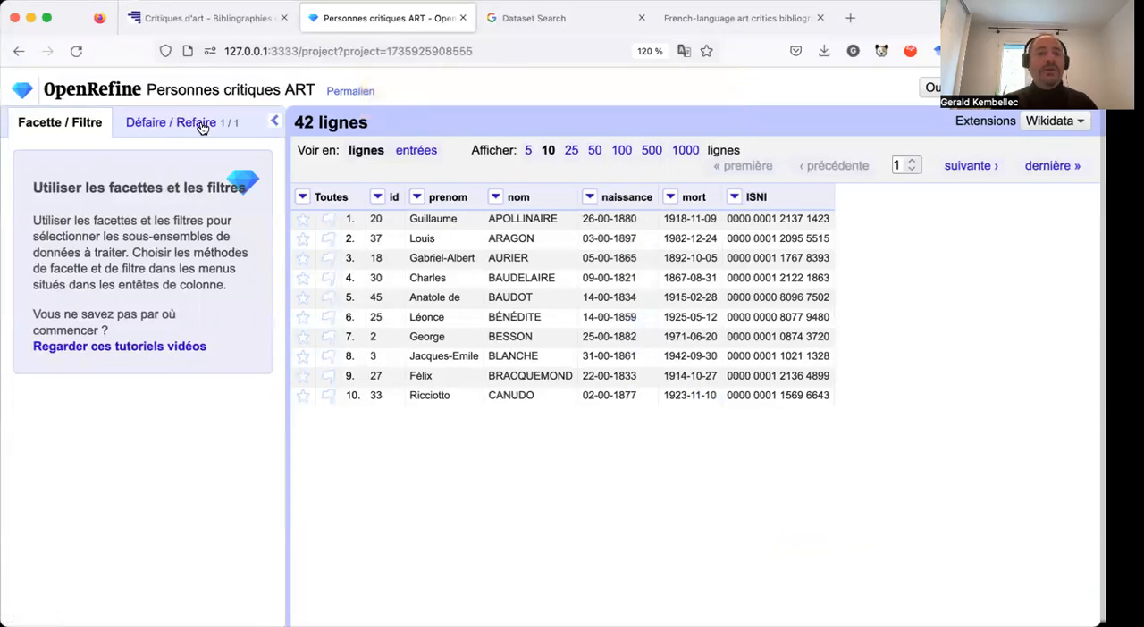
click(123, 125)
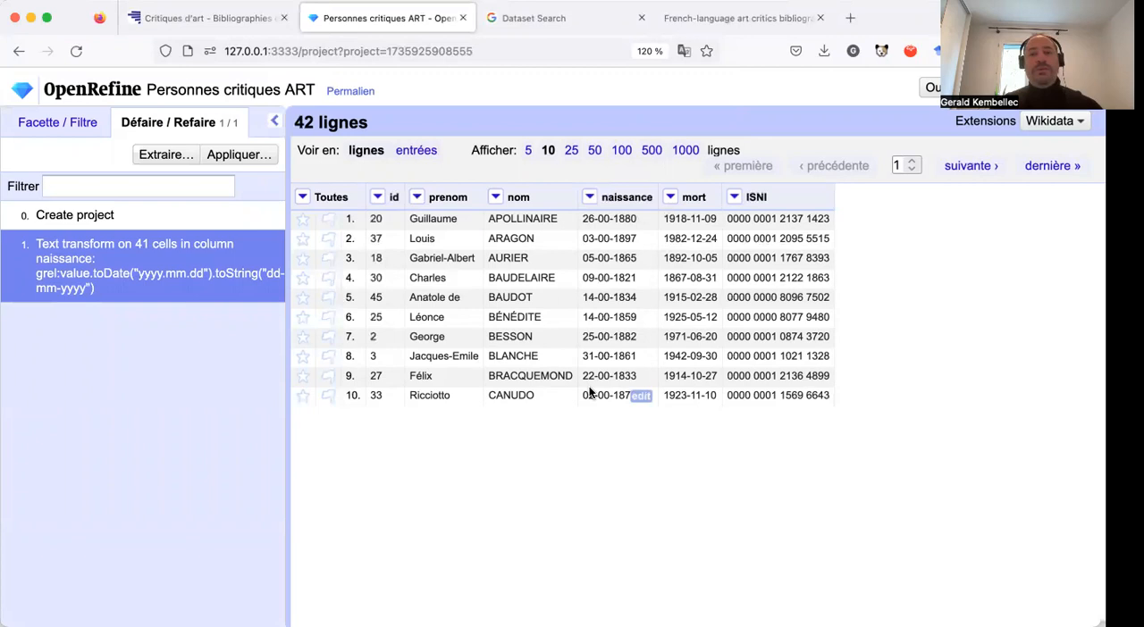
Open the custom text transformation for the cells of the mort column, ready to extend the value expression.
click(669, 200)
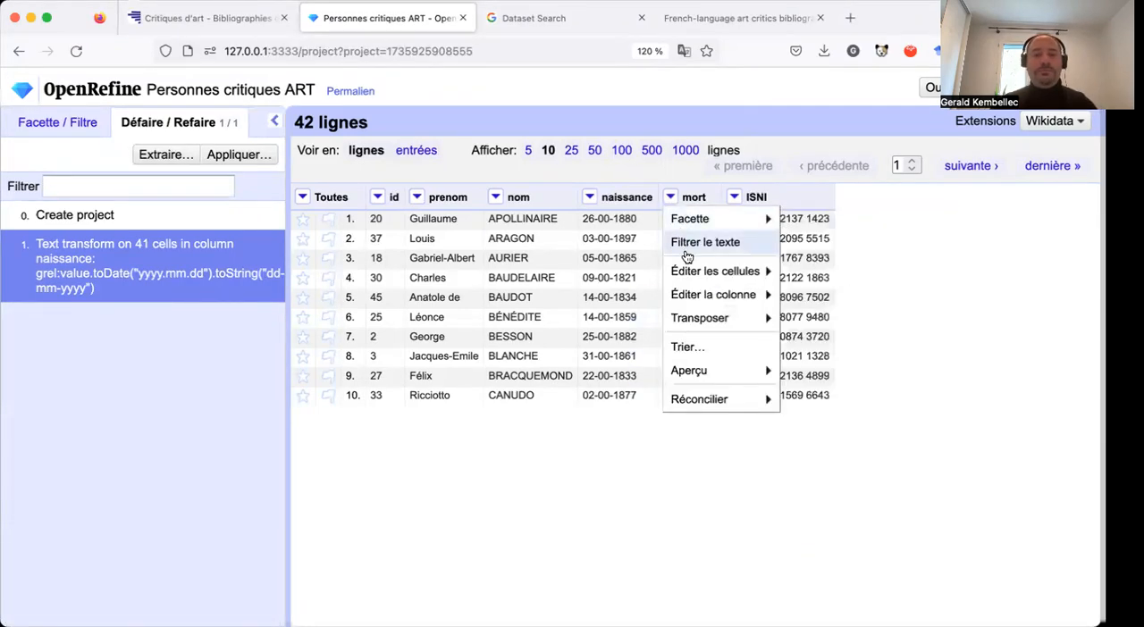
mouse_move(705, 273)
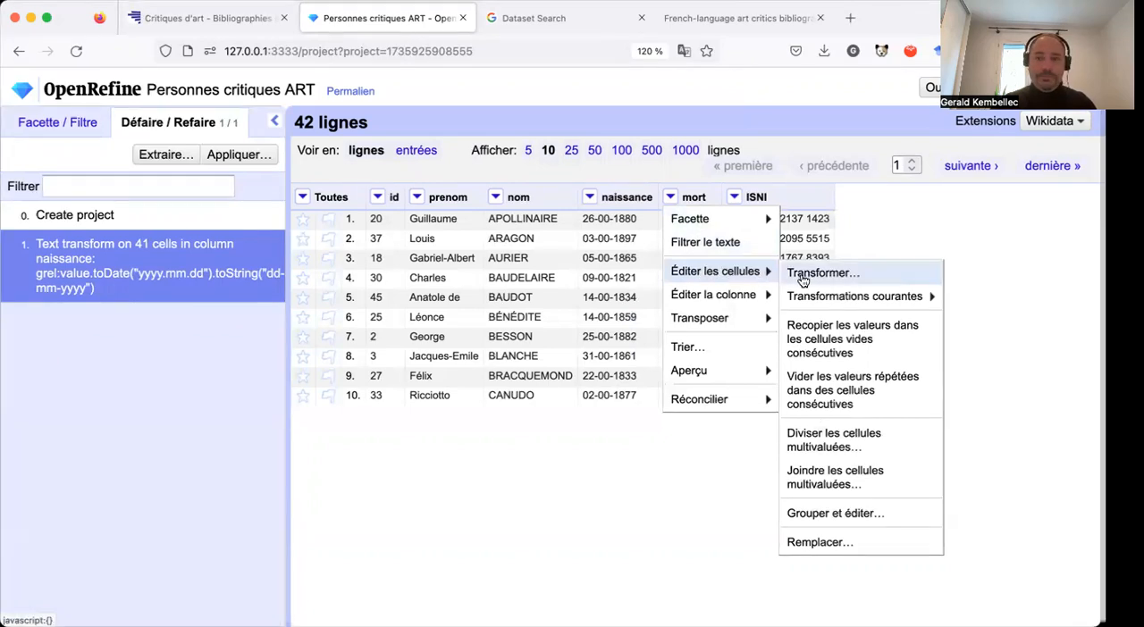
mouse_move(810, 298)
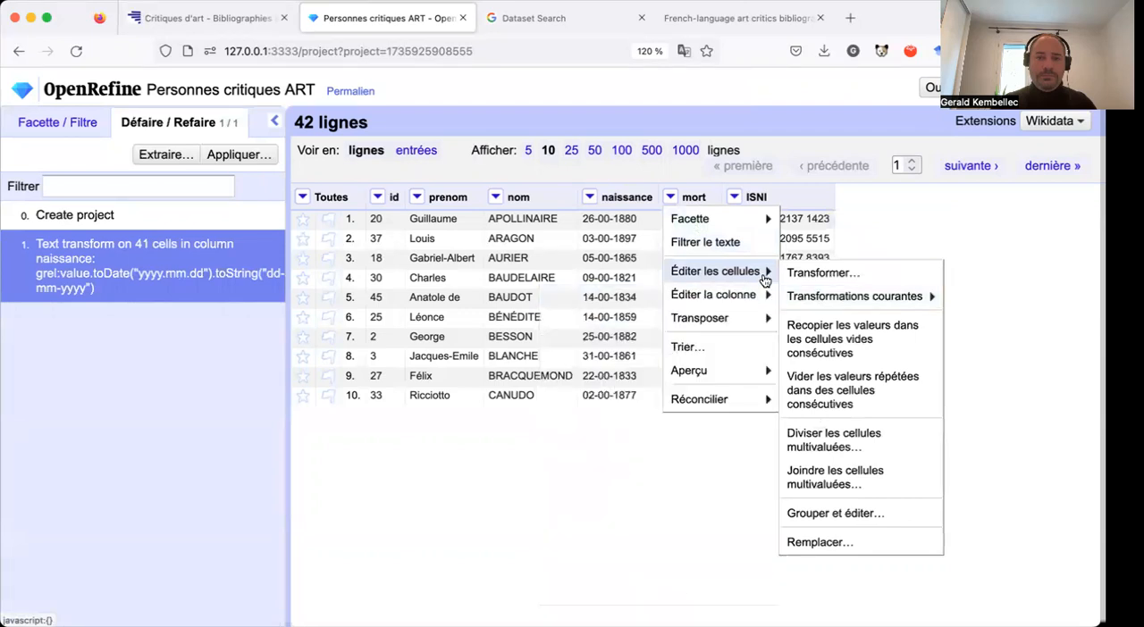
click(816, 272)
click(531, 173)
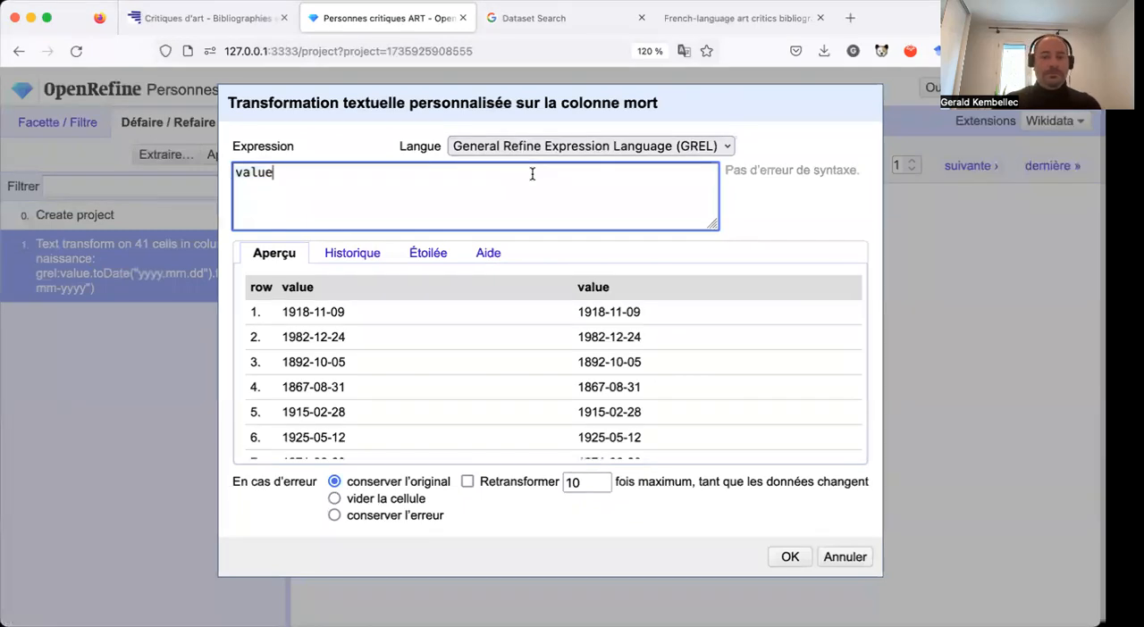
Extend the mort column's GREL expression to value.toDate(yyyy-mm-dd), leaving the date pattern unquoted.
text(.)
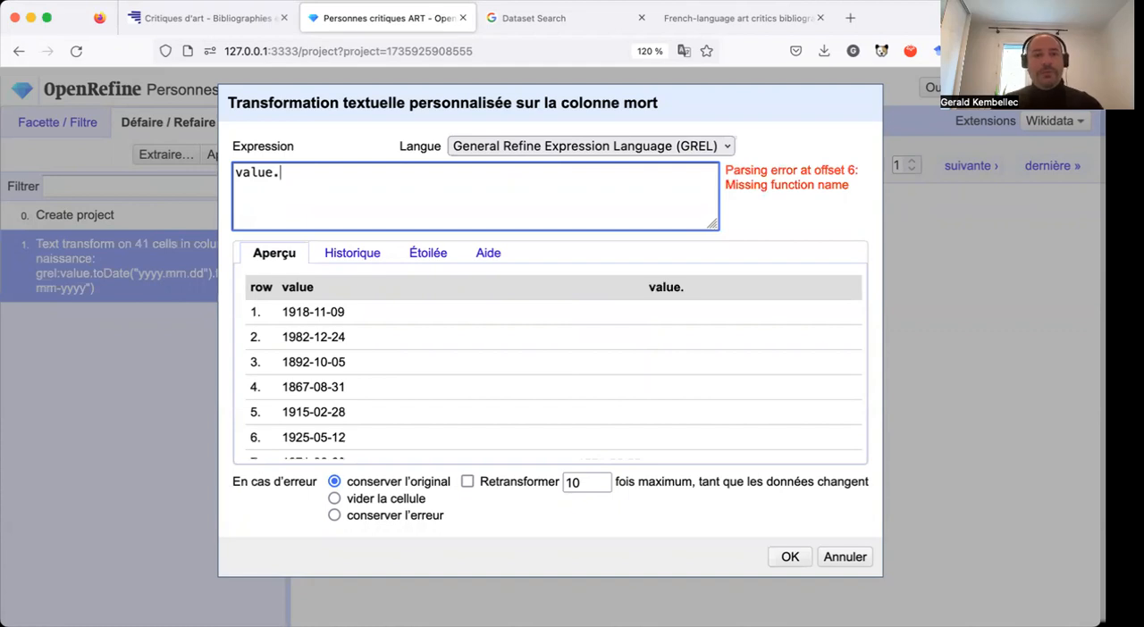
text(t)
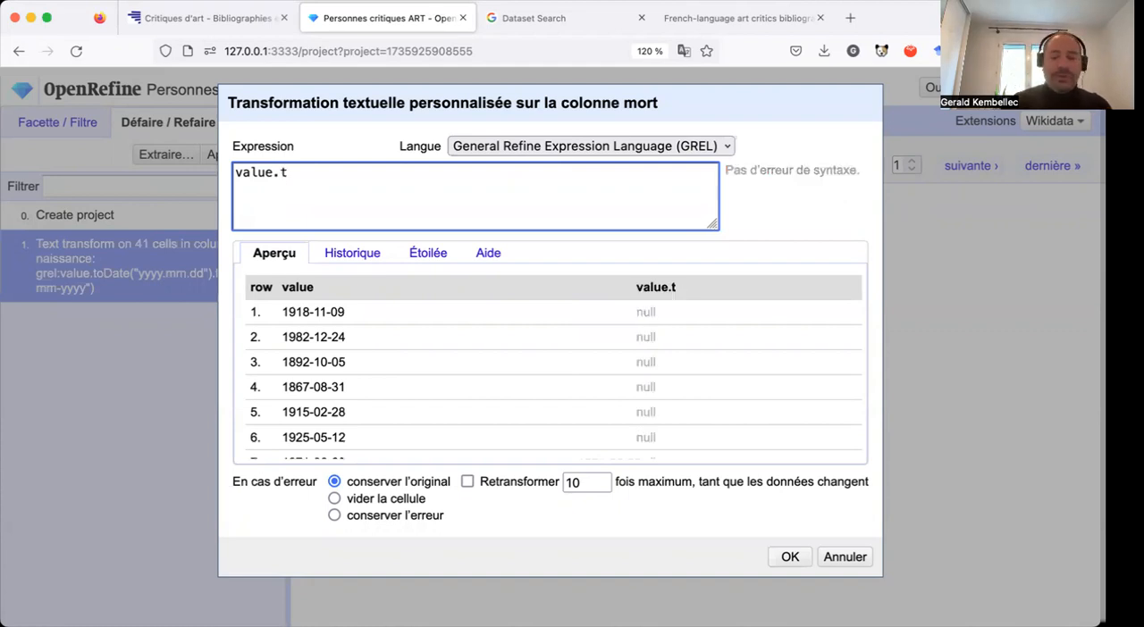
text(oDate()
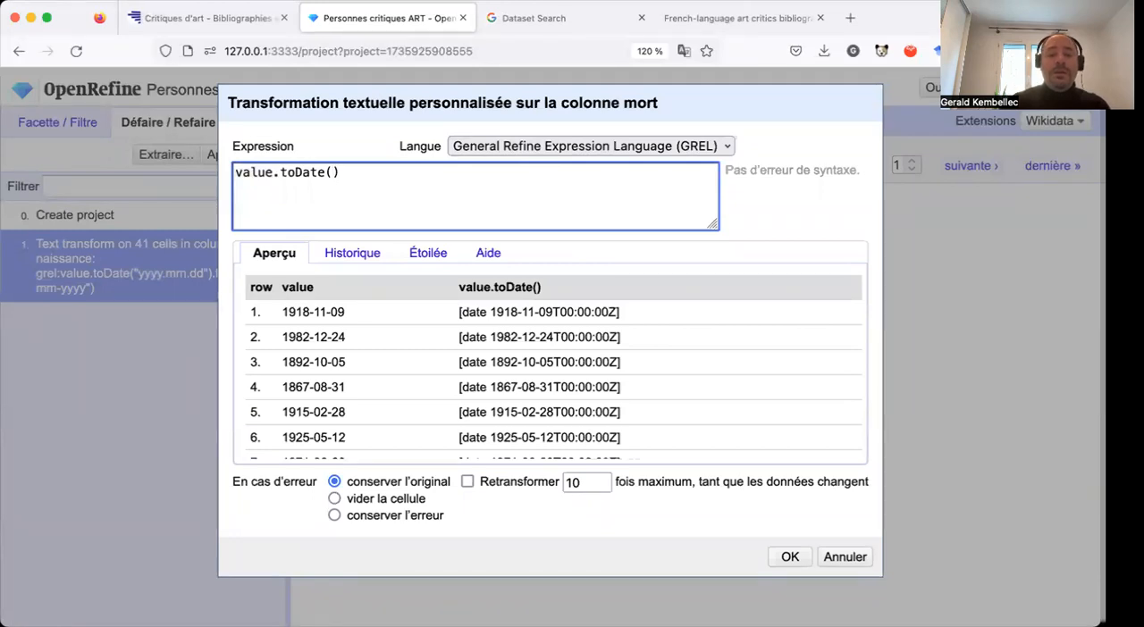
text(yy)
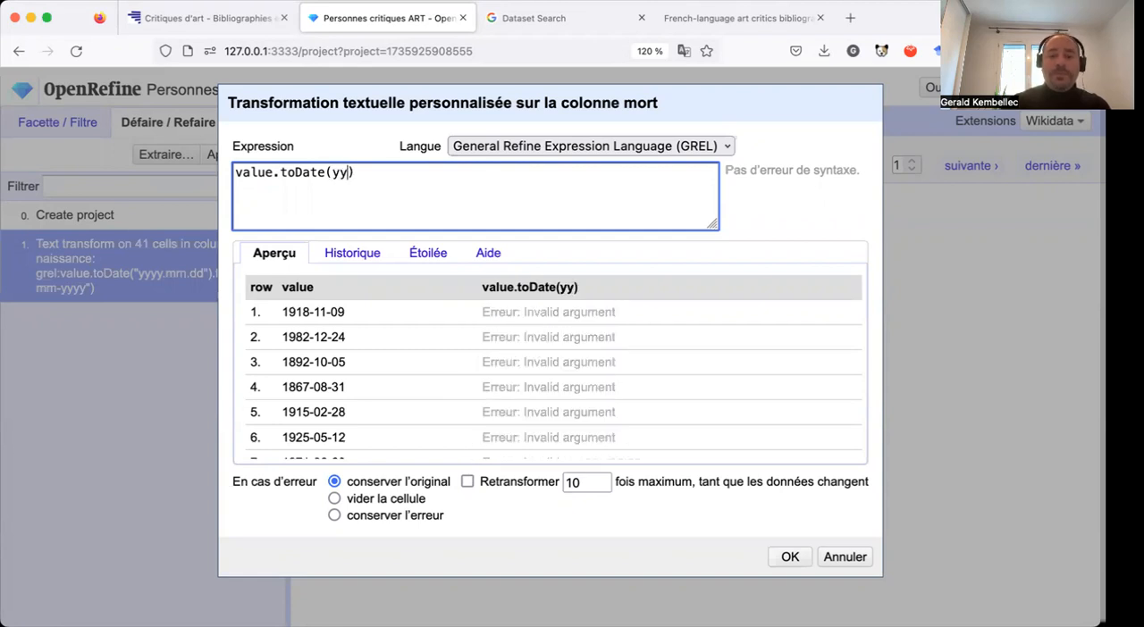
text(-)
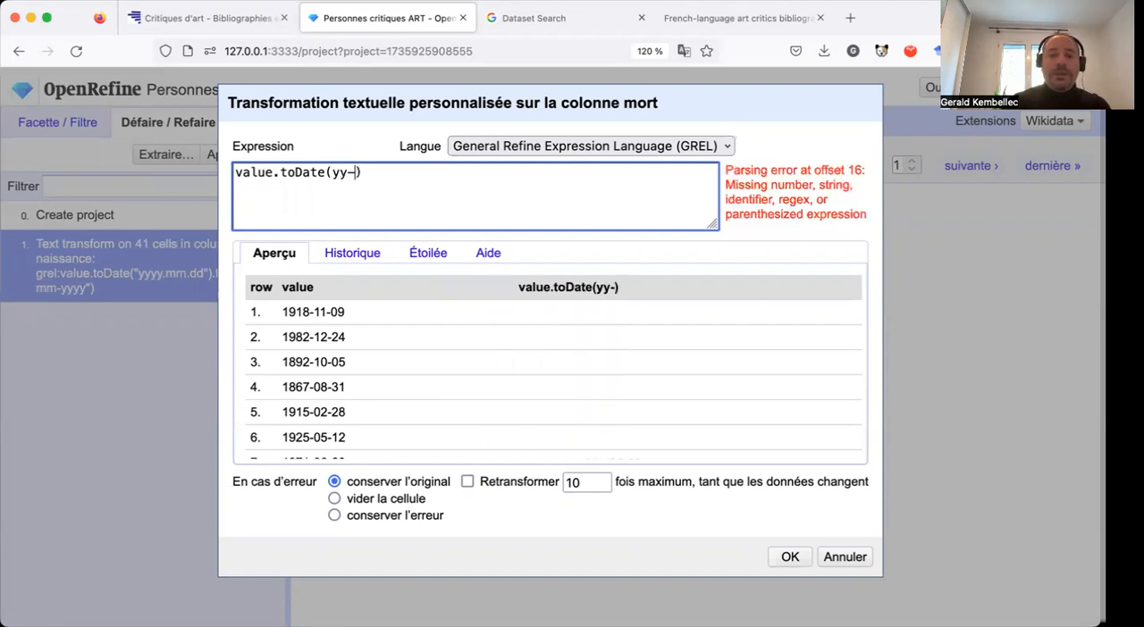
text(mm-)
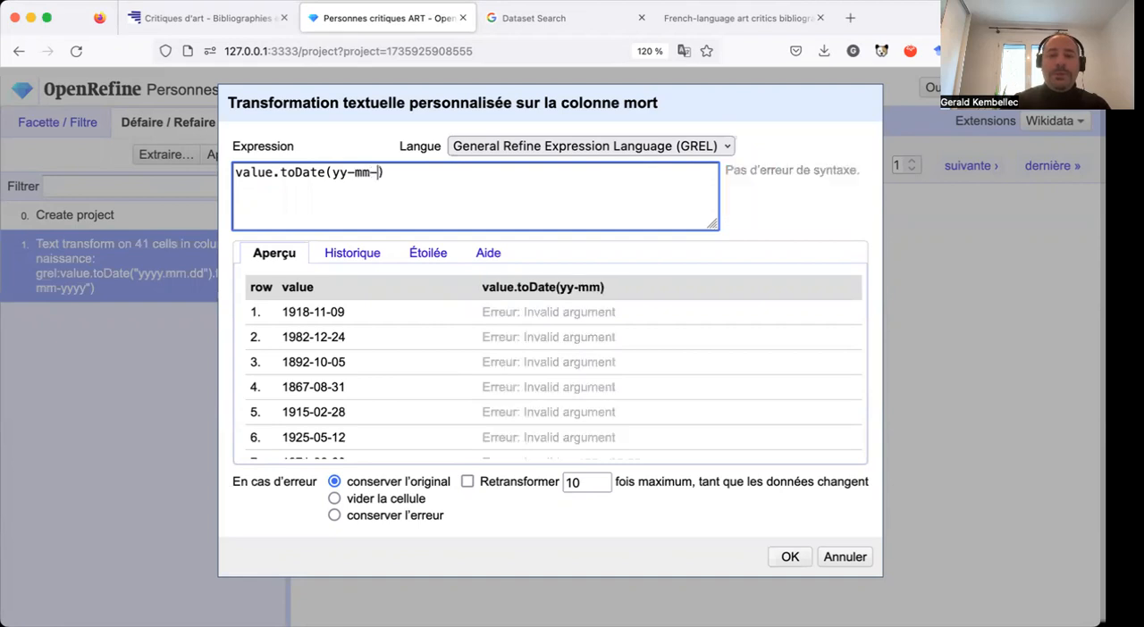
text(dd)
key(Left)
key(Left)
key(Left)
key(Left)
text(yy)
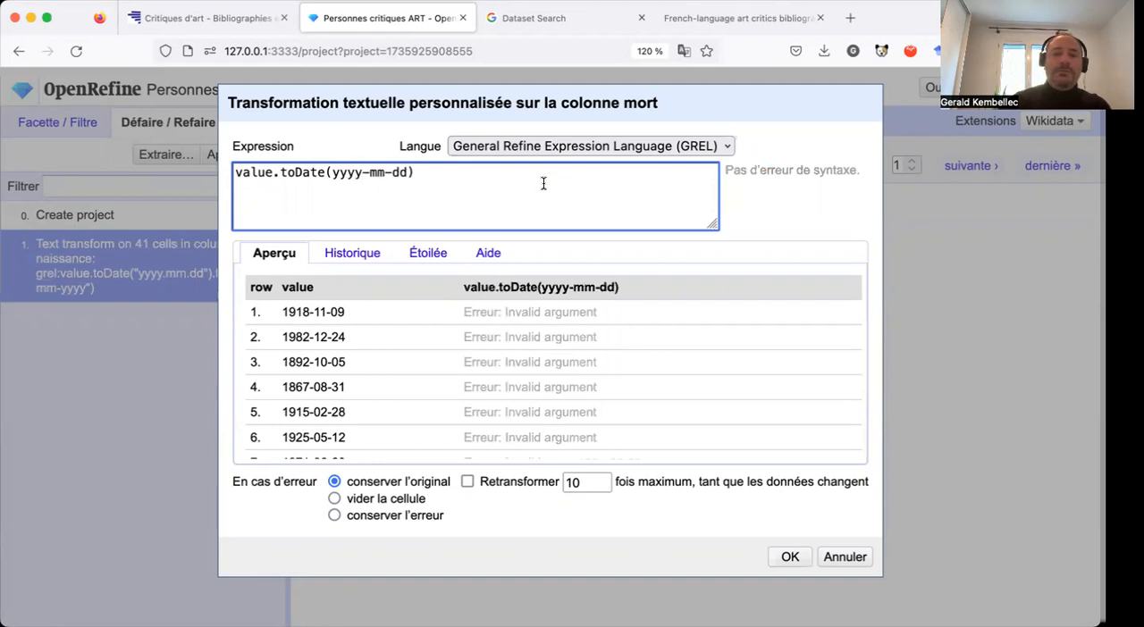
Append .toString("dd-mm-yyyy") to the mort column's toDate expression to output the dates in day-month-year order.
click(537, 177)
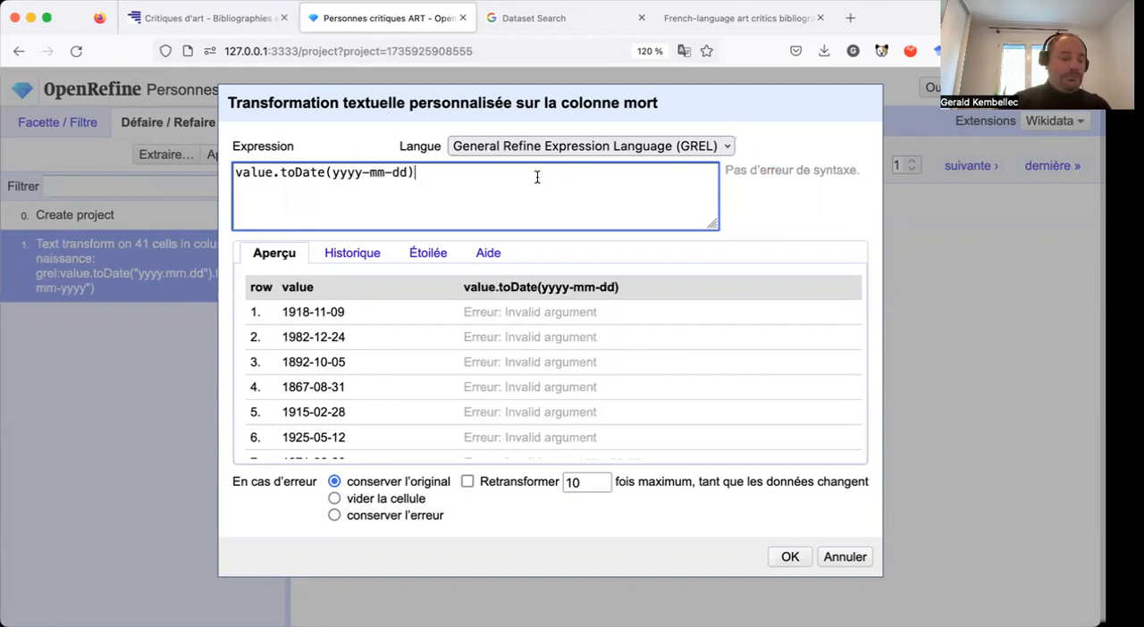
text(.ti)
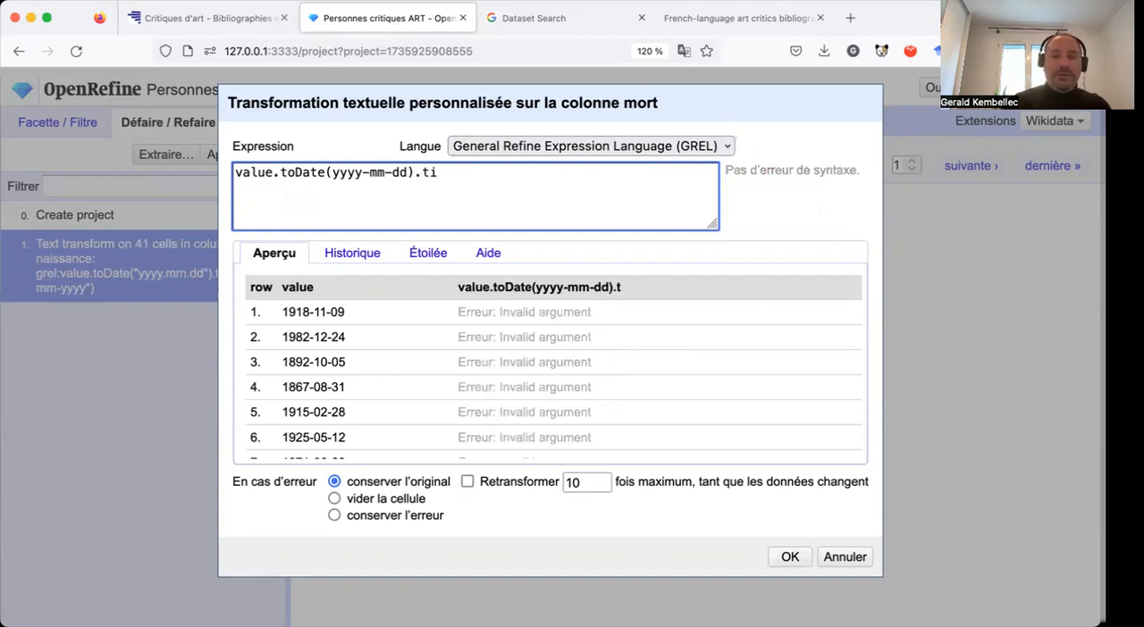
key(BackSpace)
text(o)
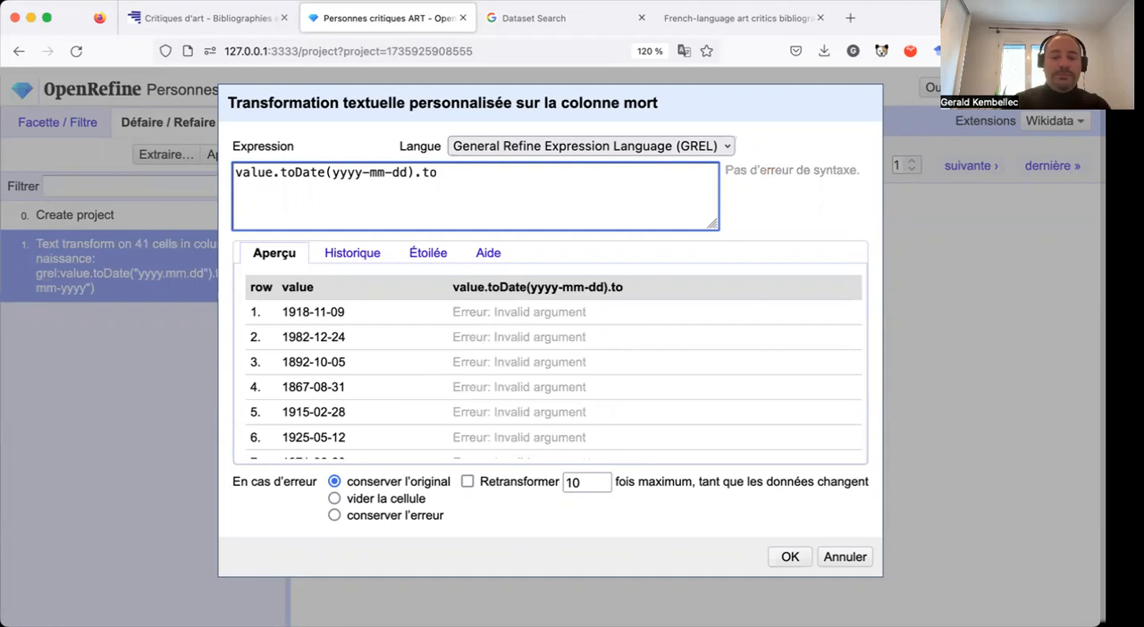
text(String)
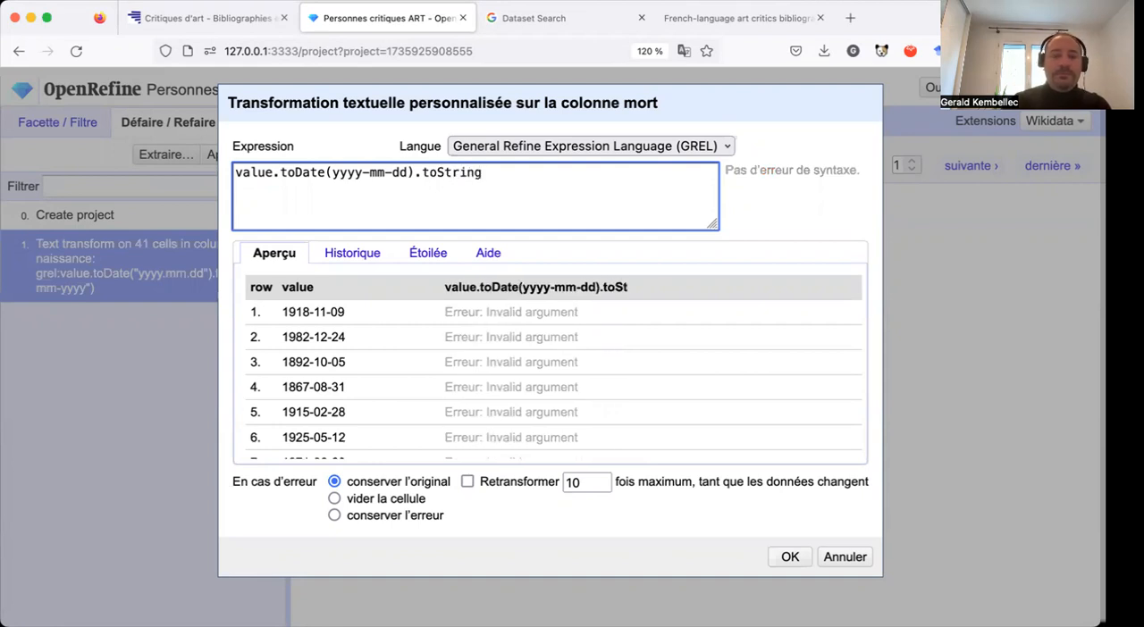
text(())
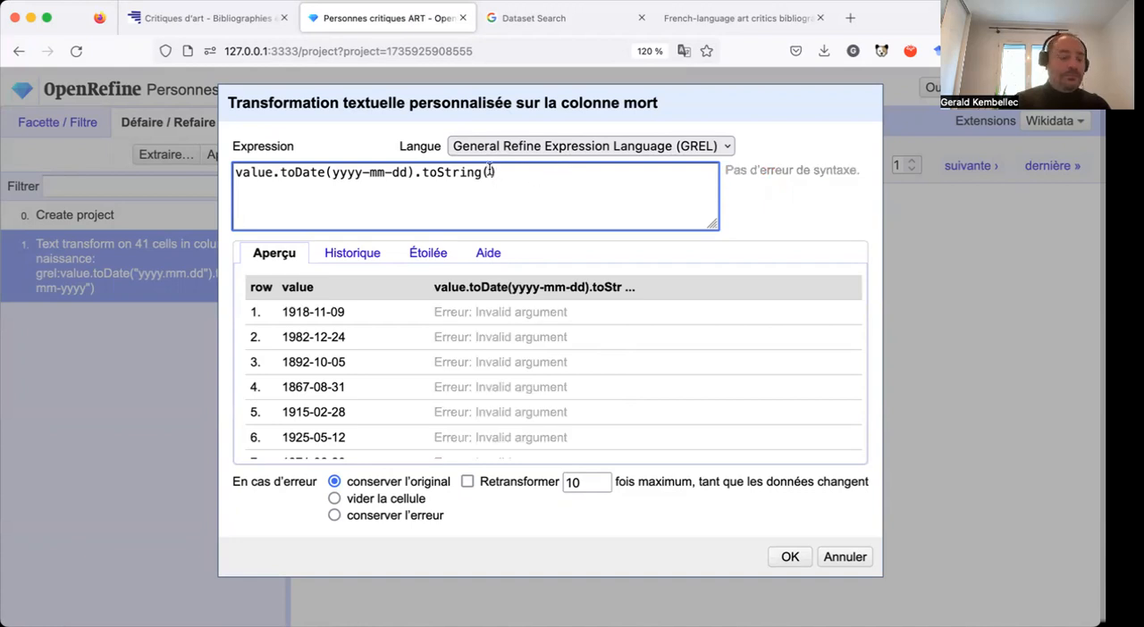
text(")
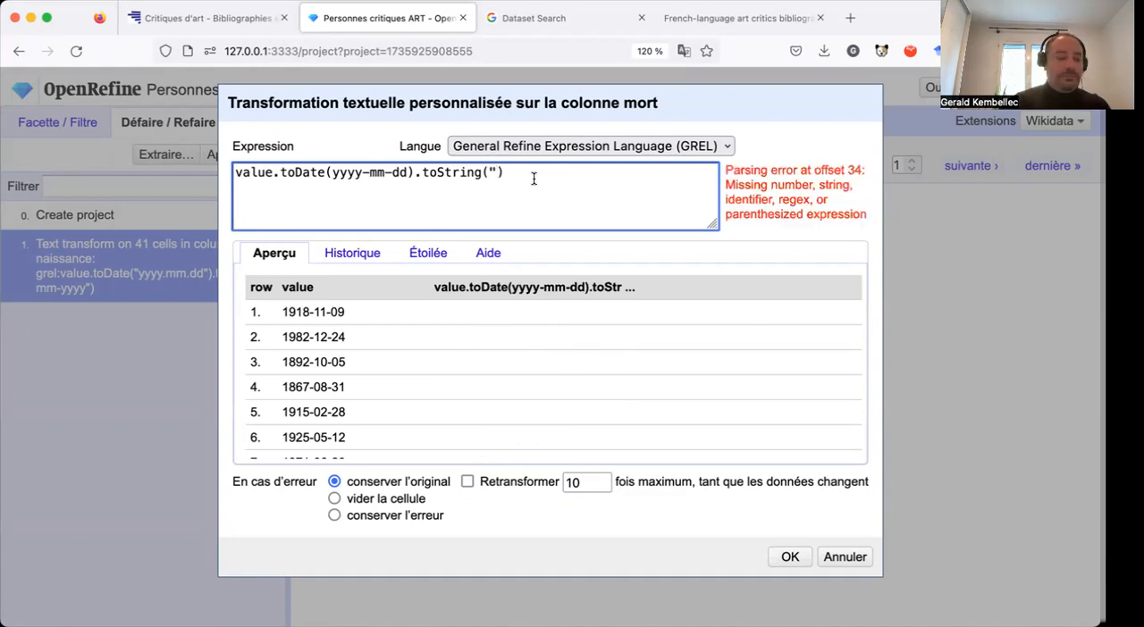
text(")
key(Left)
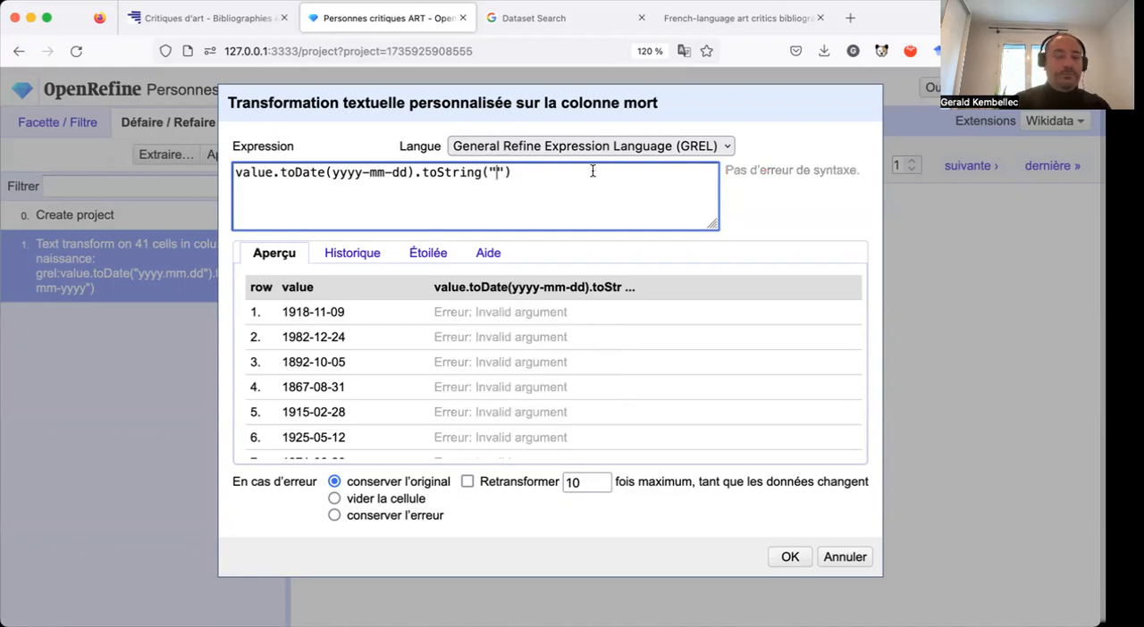
text(dd)
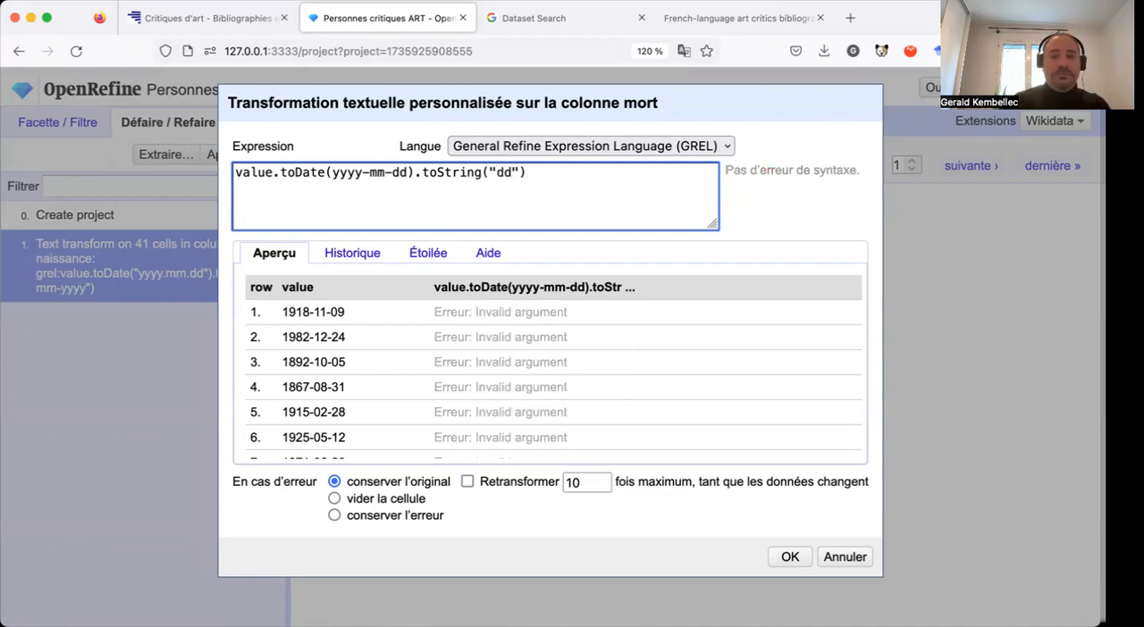
text(-mm-yyyy)
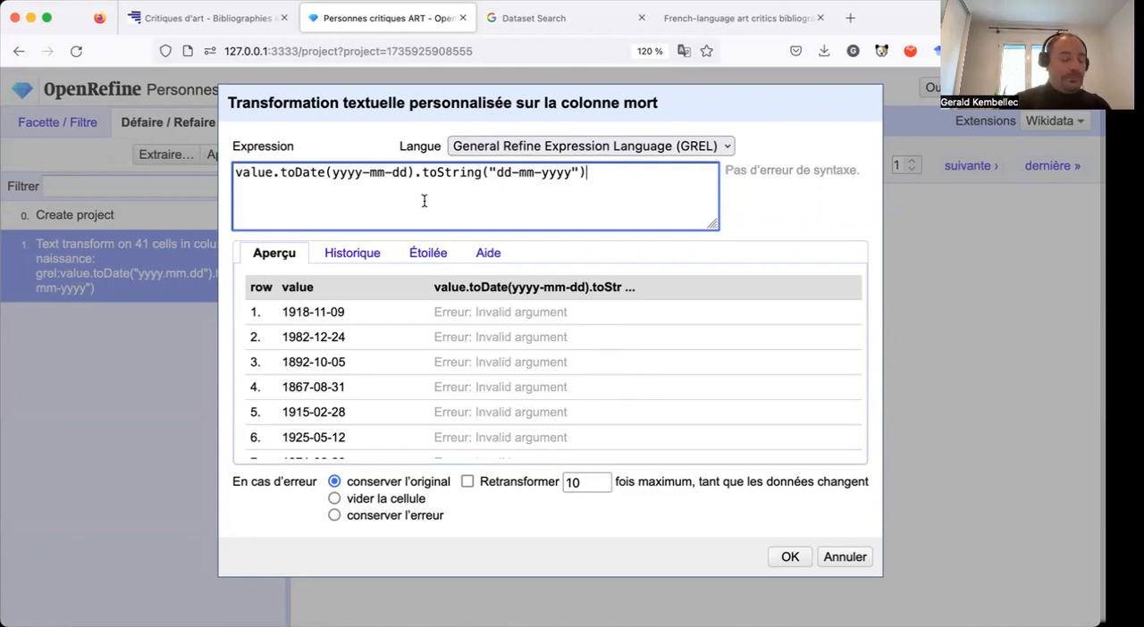
Enclose the toDate pattern yyyy-mm-dd in double quotation marks and apply the transformation to the mort column.
click(329, 175)
text(")
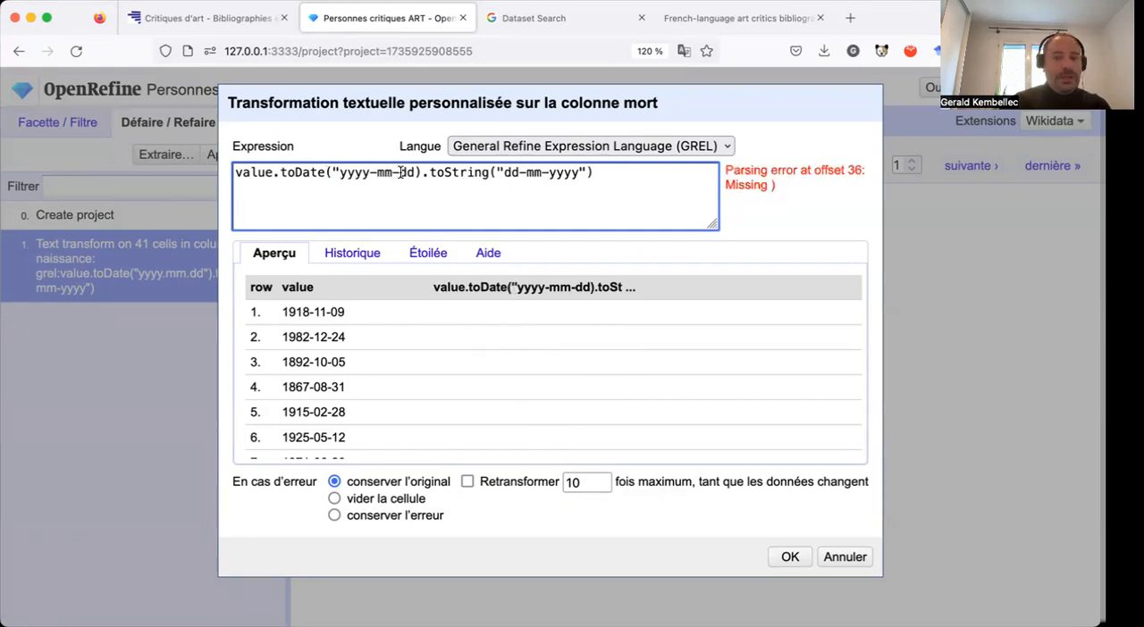
click(422, 172)
text(")
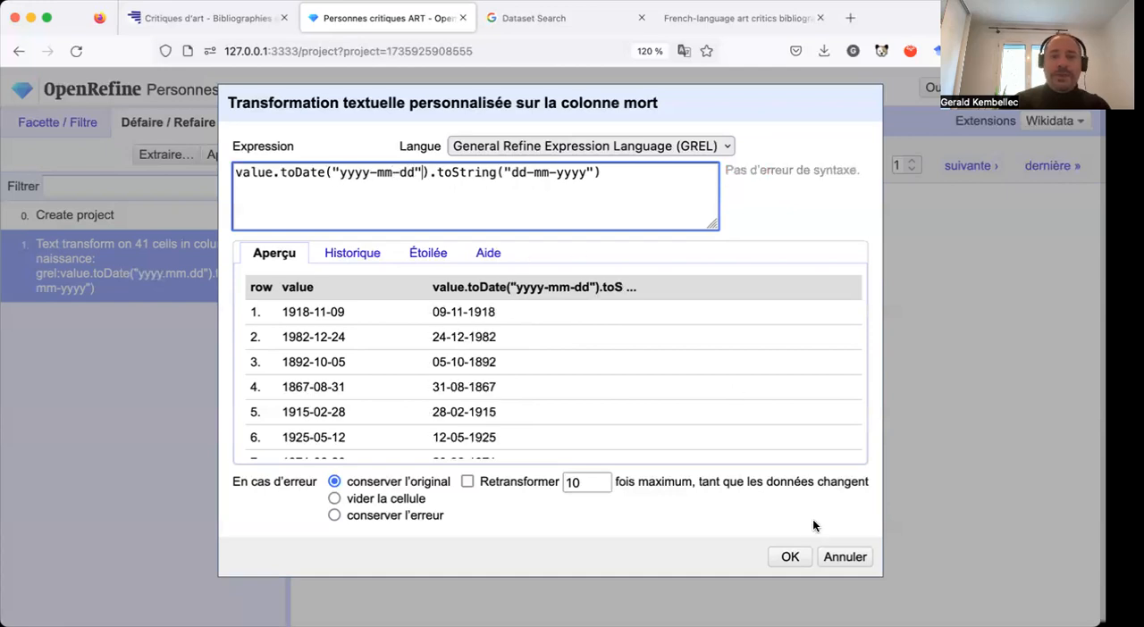
click(790, 557)
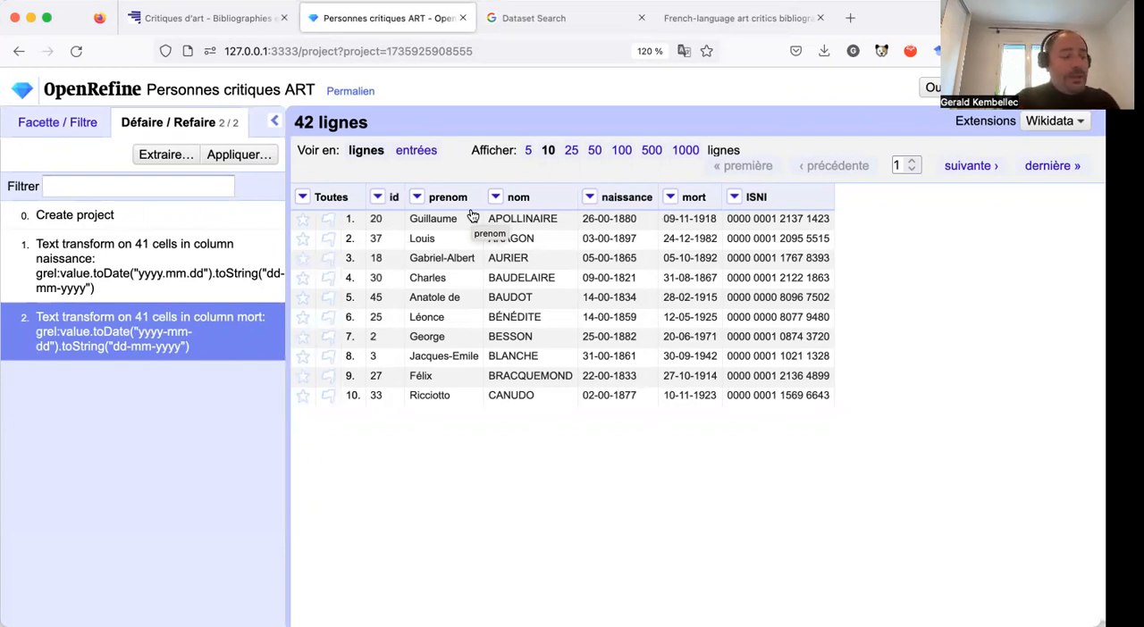
Open a custom text transformation for the prenom column's cells and extend its GREL expression to value+cells.
click(418, 198)
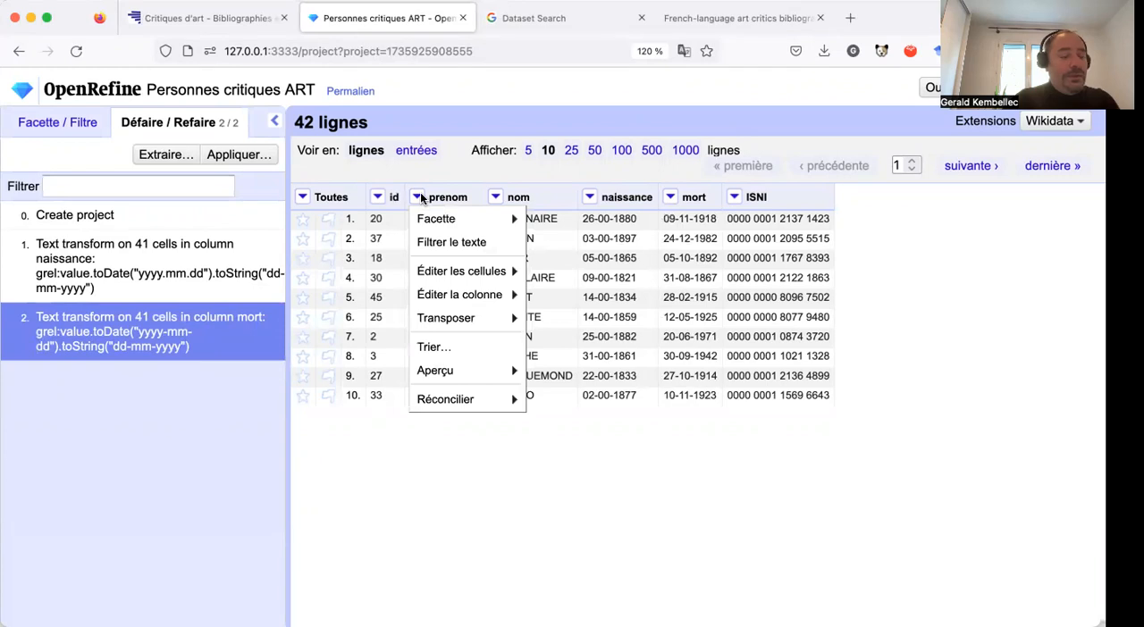
mouse_move(428, 220)
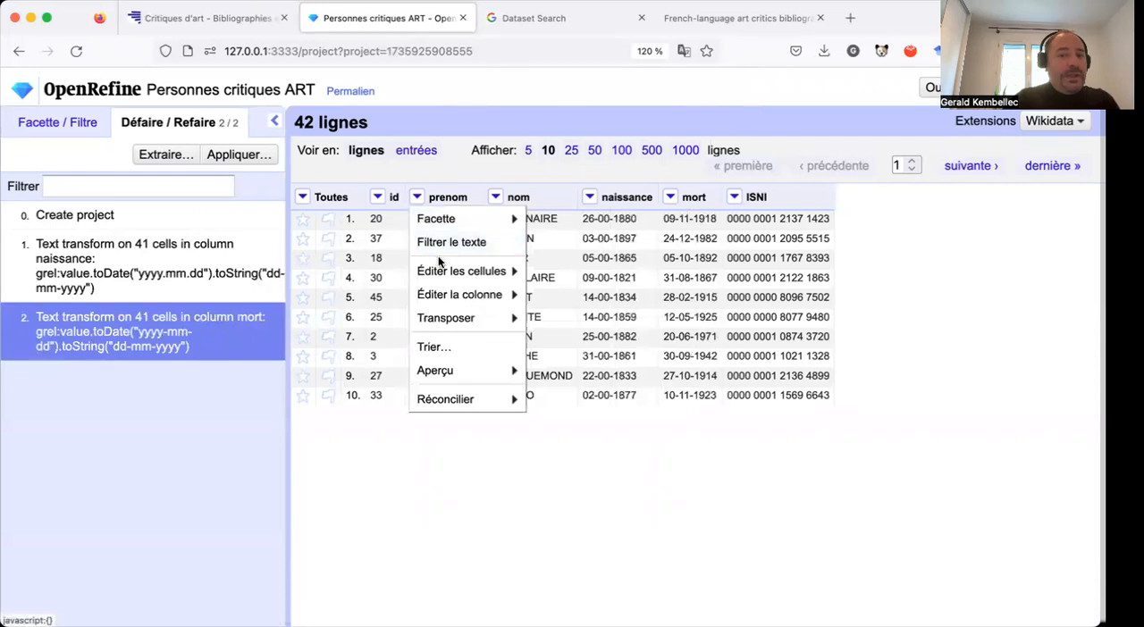
mouse_move(441, 273)
click(568, 274)
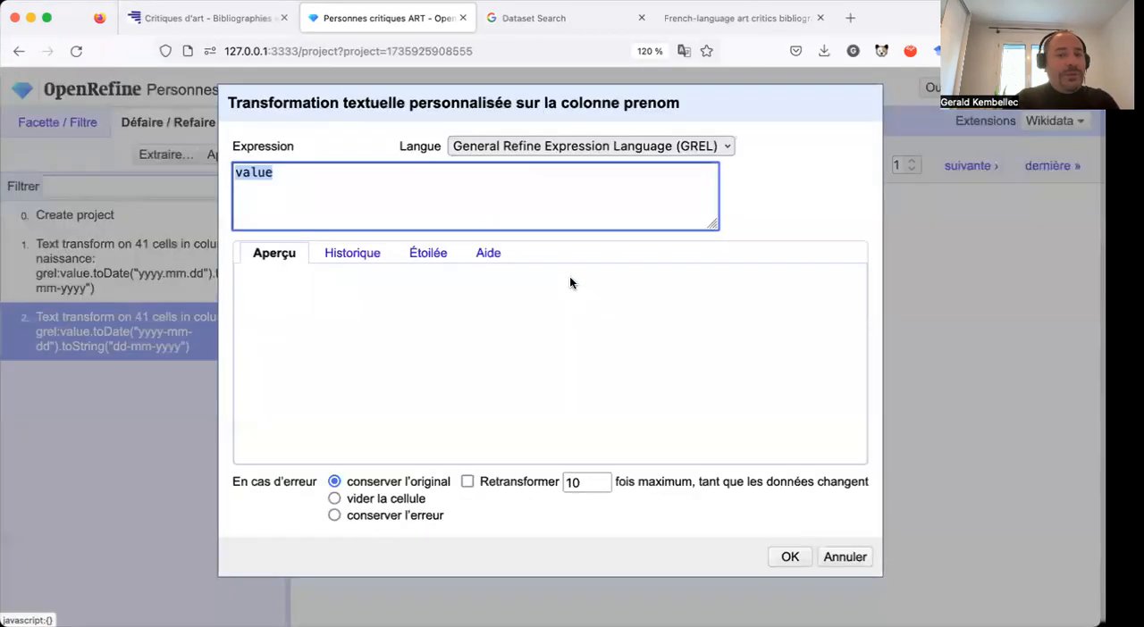
click(512, 186)
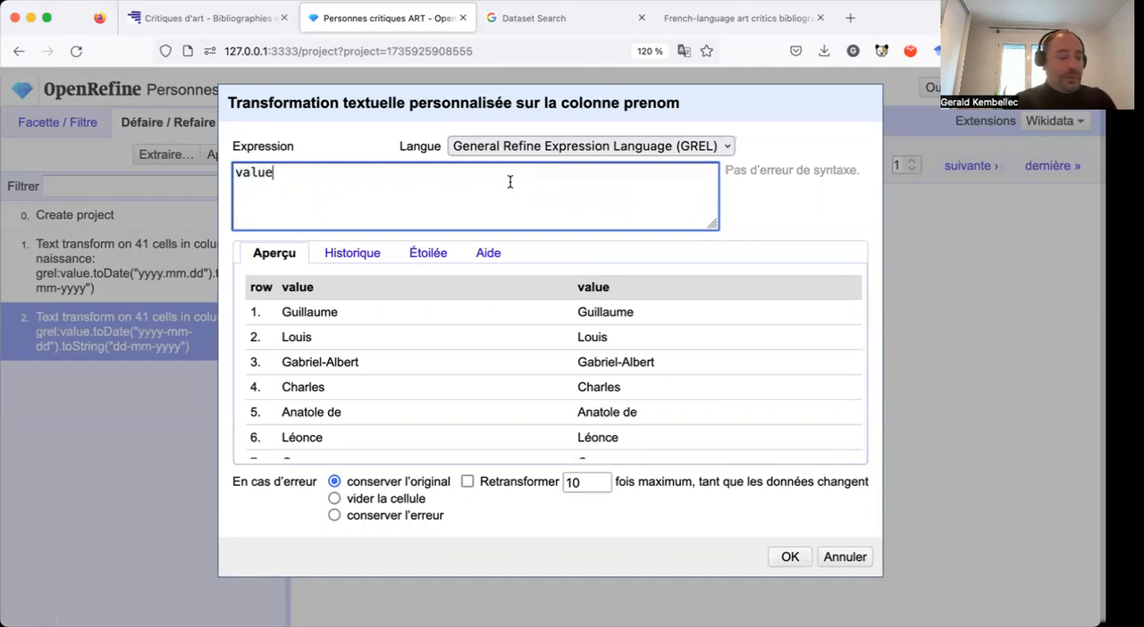
text(+)
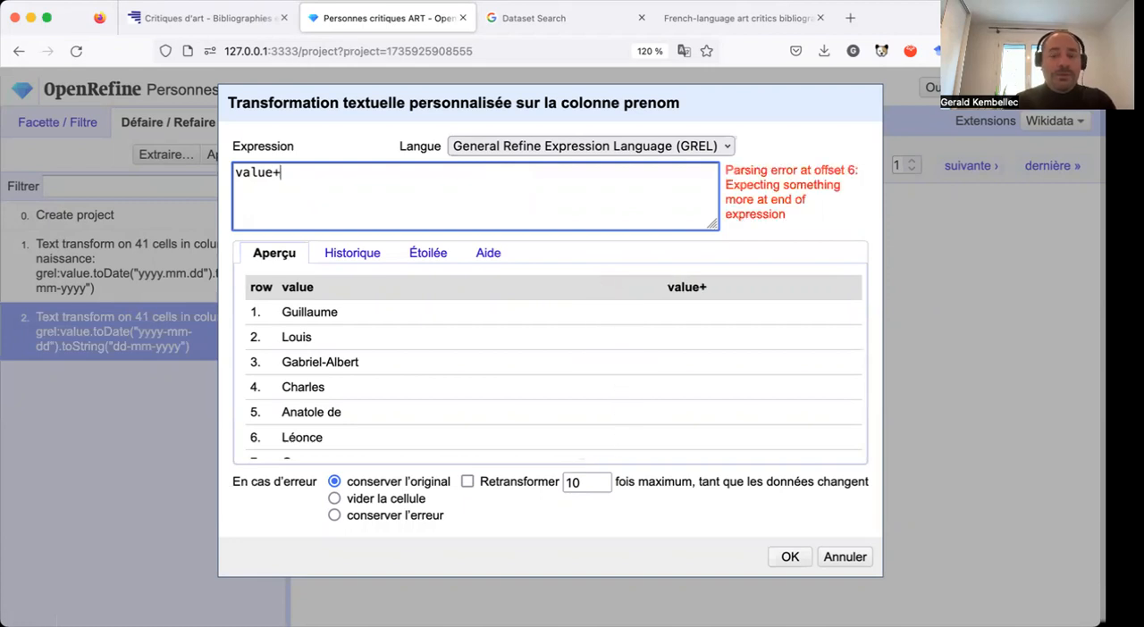
text(ce)
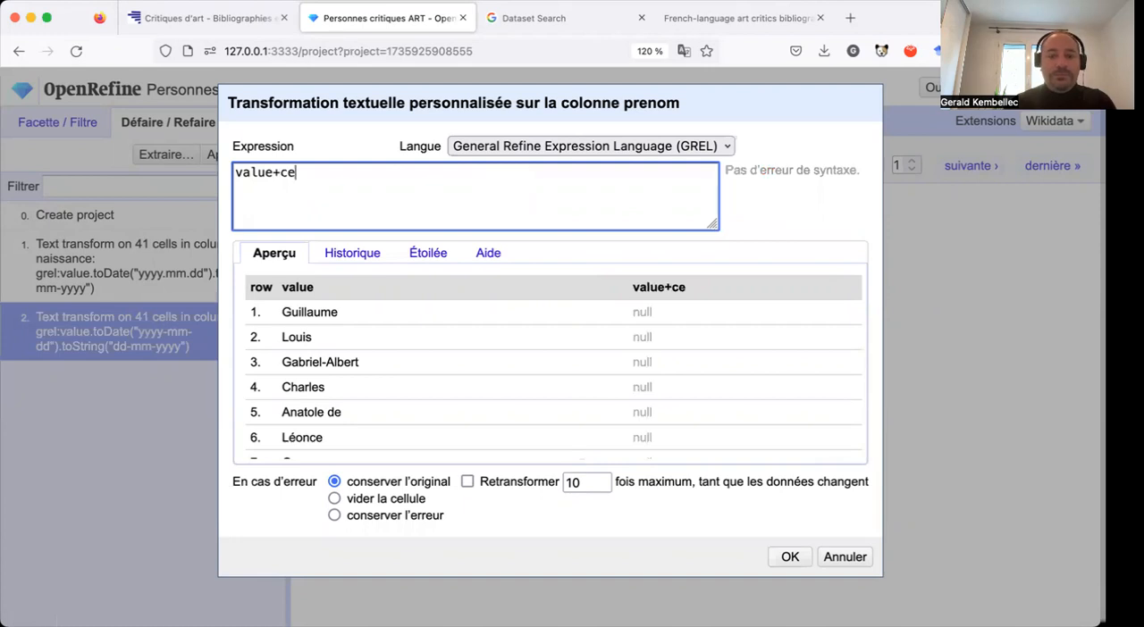
text(ll)
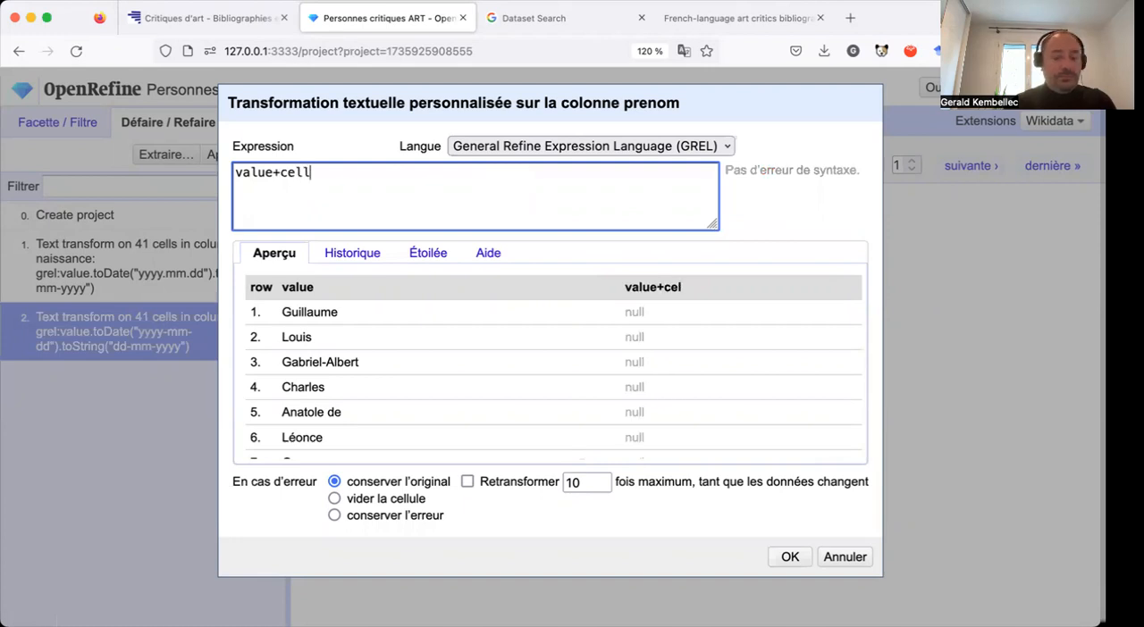
text(s)
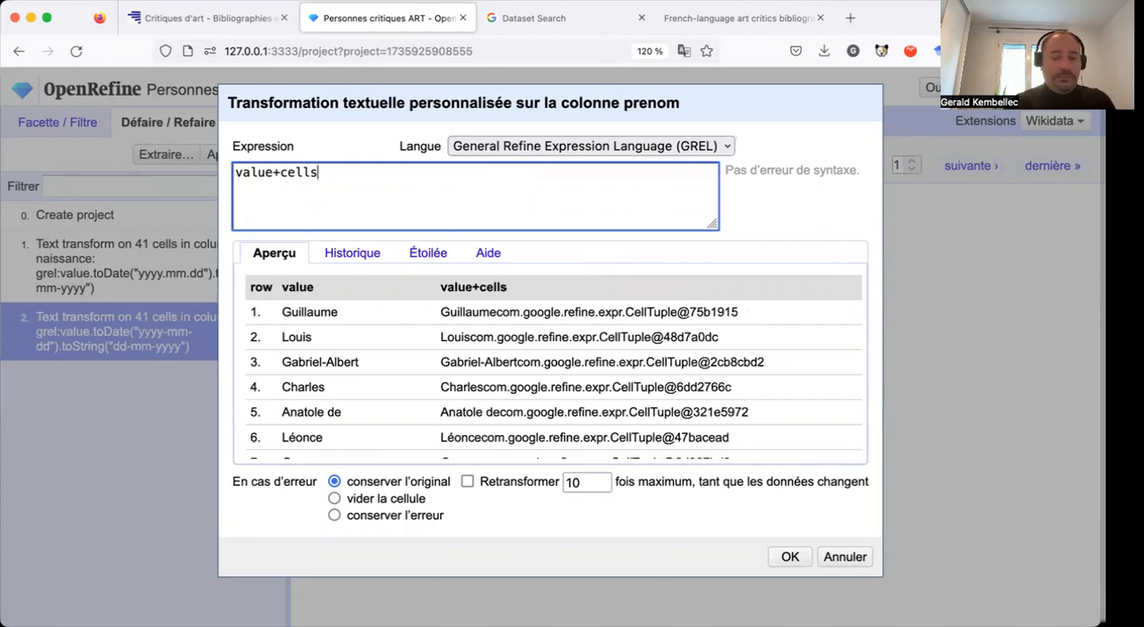
text(.)
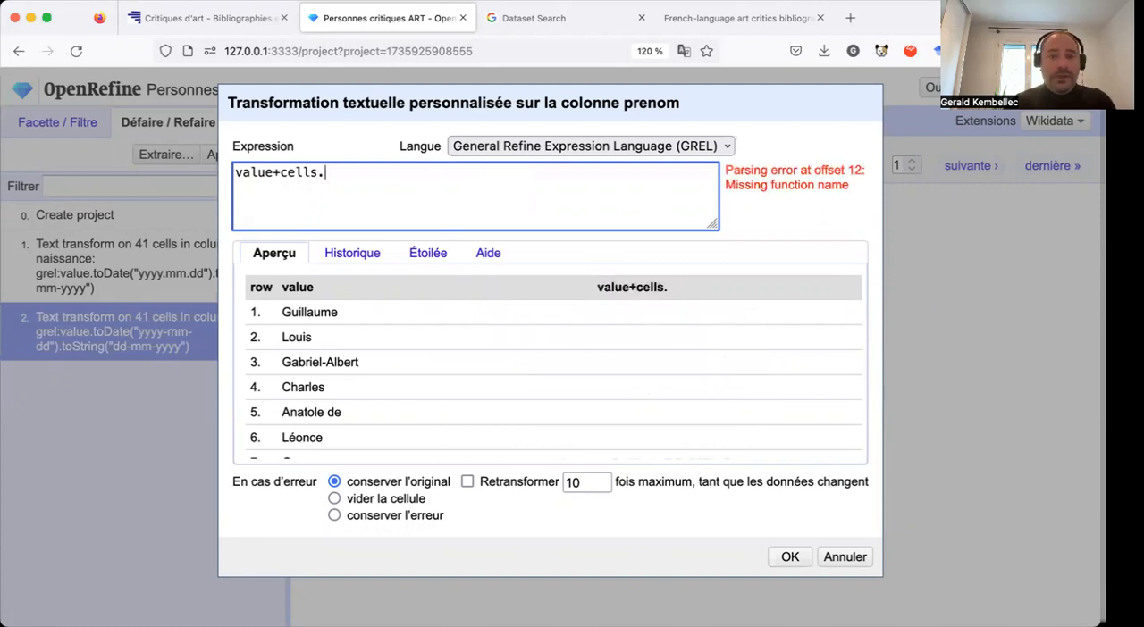
Complete the prenom expression as value+cells.nom.value to append each row's nom value.
drag(668, 97, 593, 134)
click(368, 240)
text(nom)
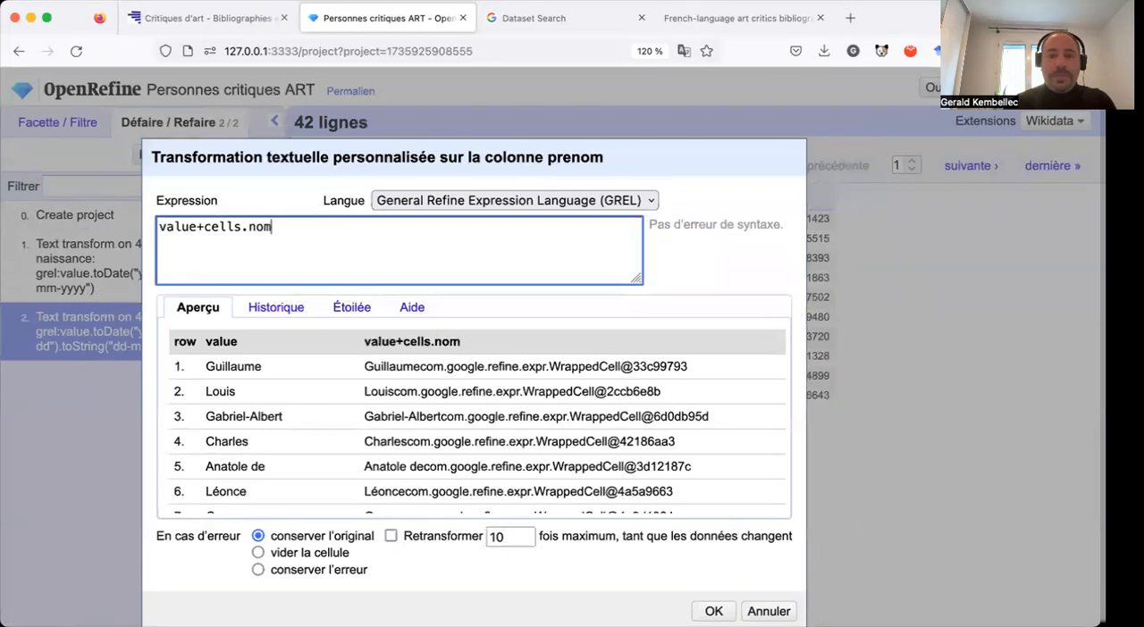
text(.)
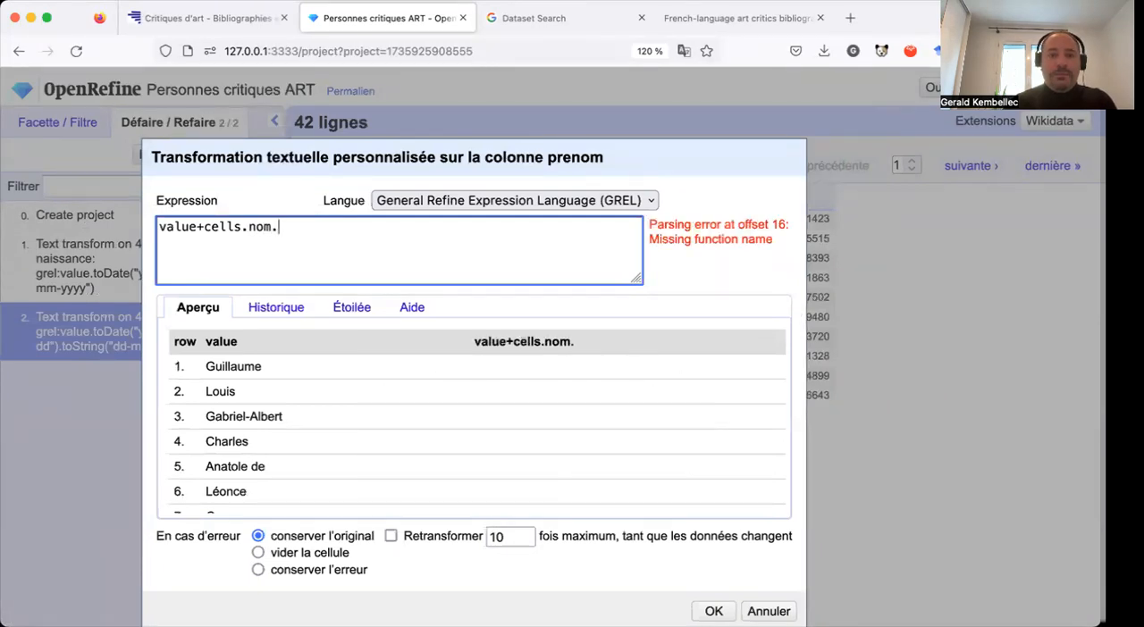
text(value)
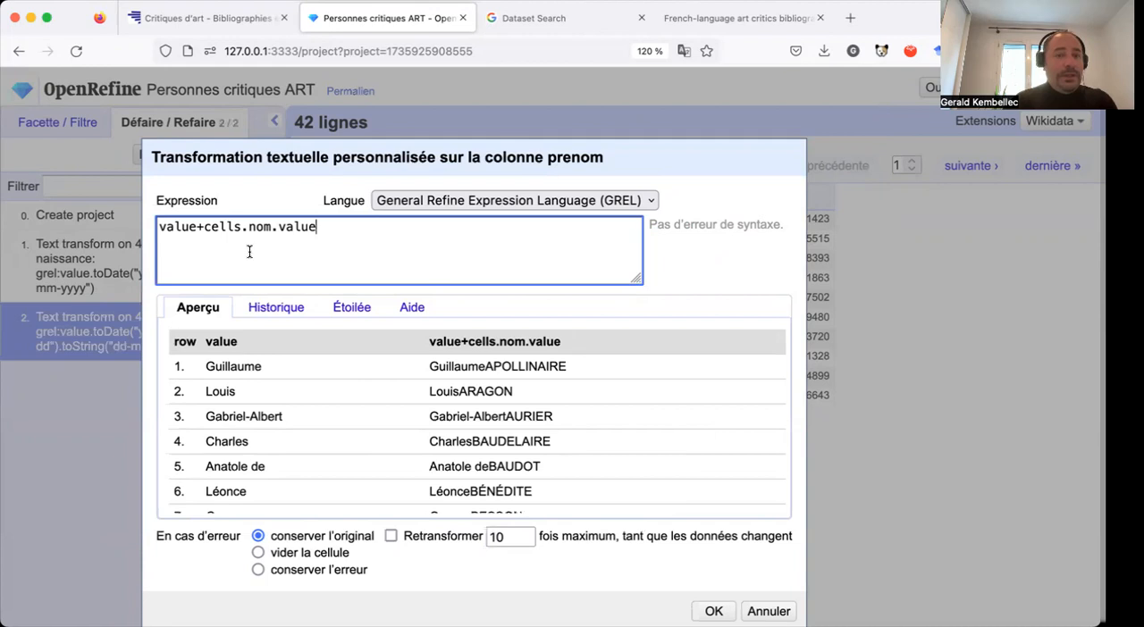
Insert a quoted space between the two values, giving value+" "+cells.nom.value, and apply the transformation to the prenom column.
click(203, 226)
text("")
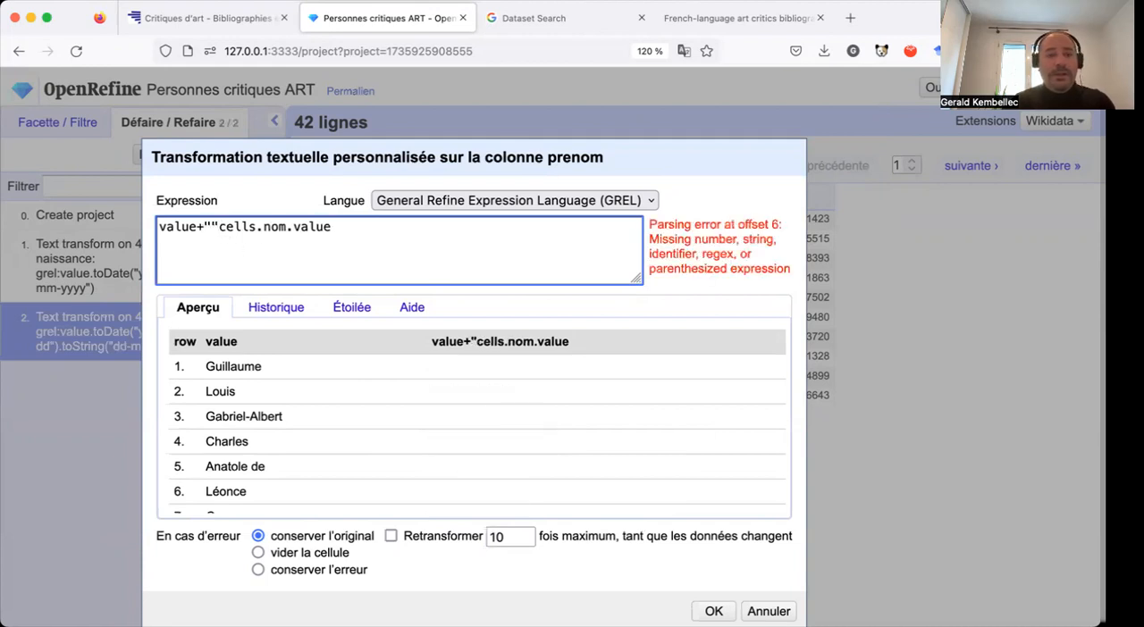
text(+)
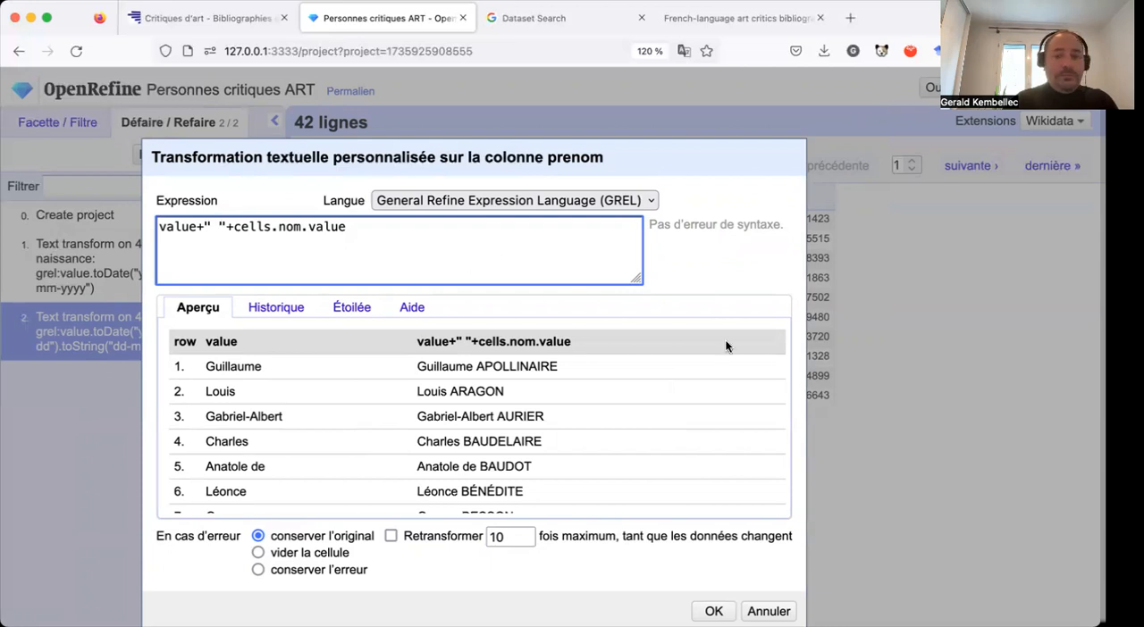
scroll(725, 342, down, 3)
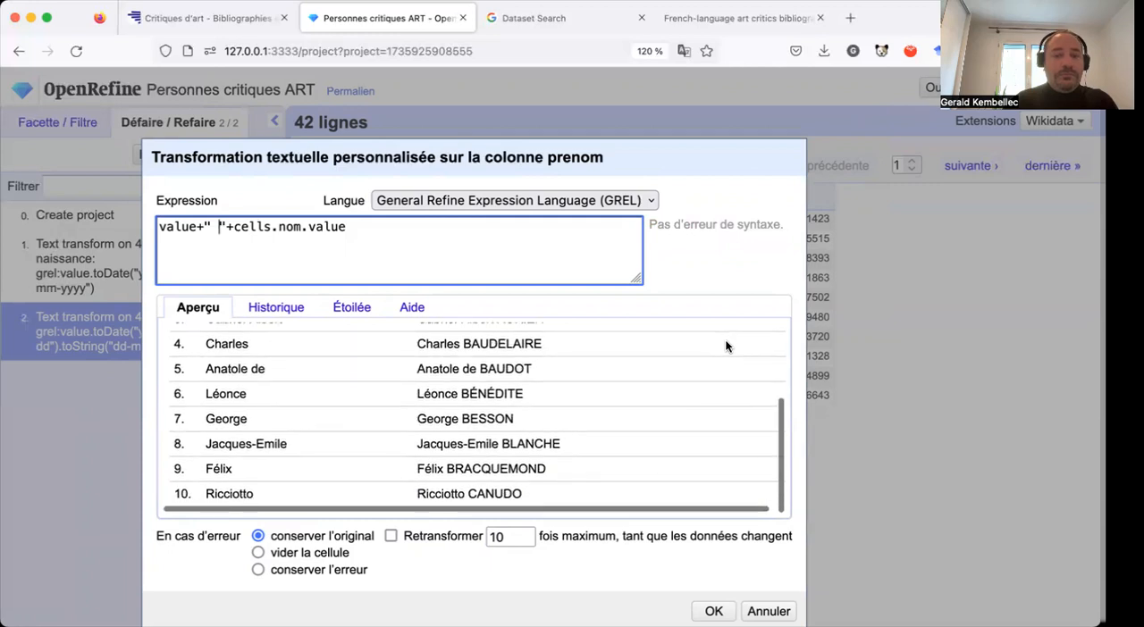
click(711, 611)
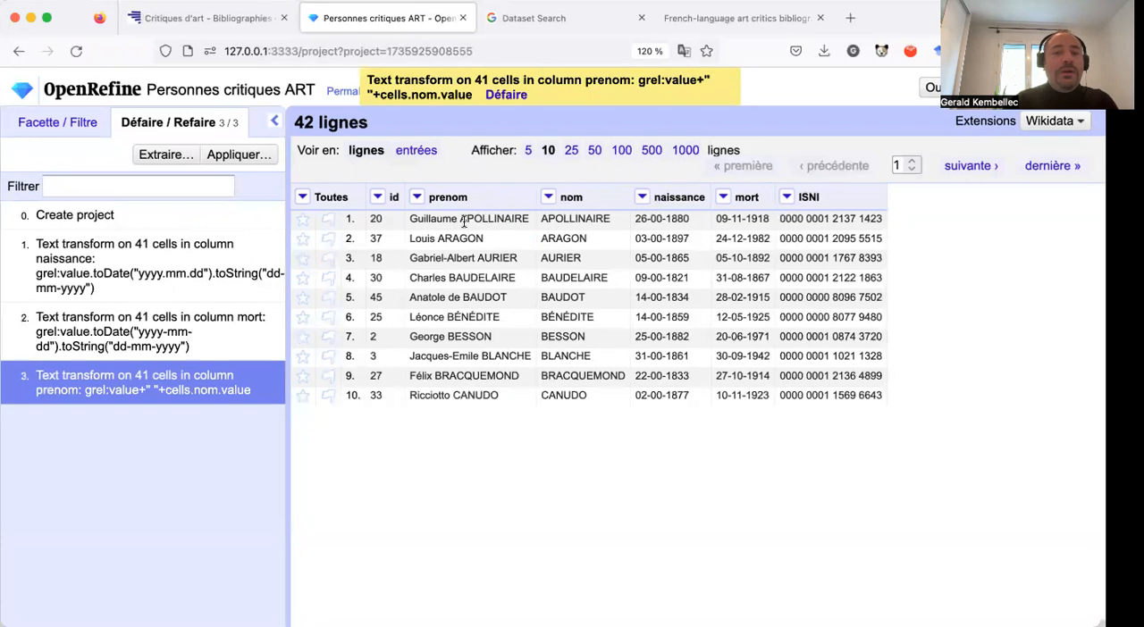
Delete the nom column from the project.
click(547, 197)
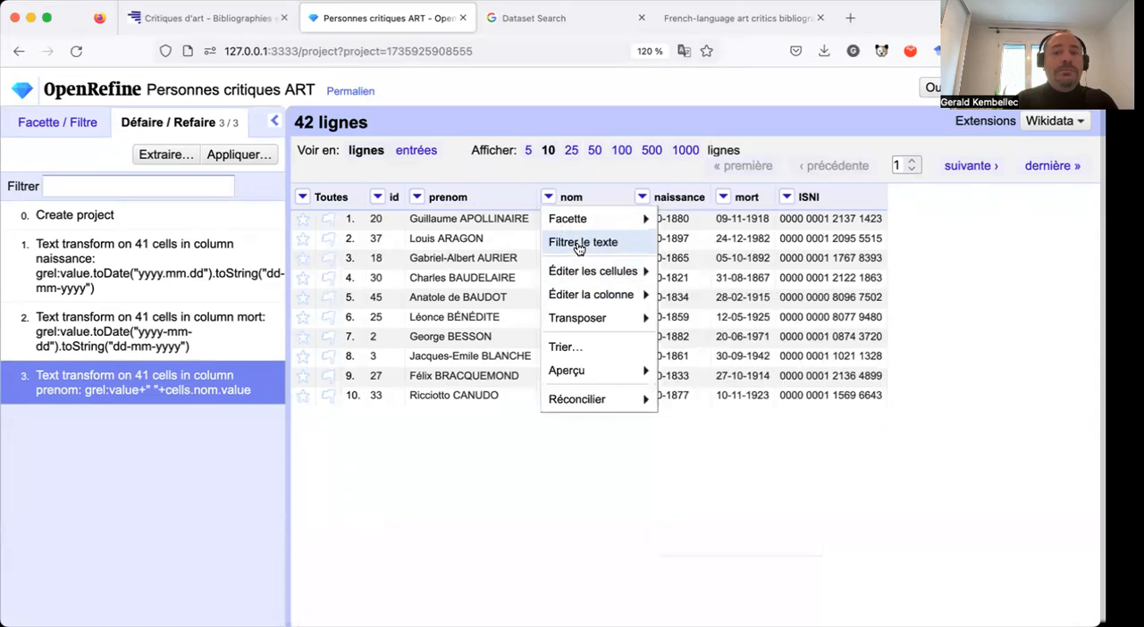
mouse_move(583, 221)
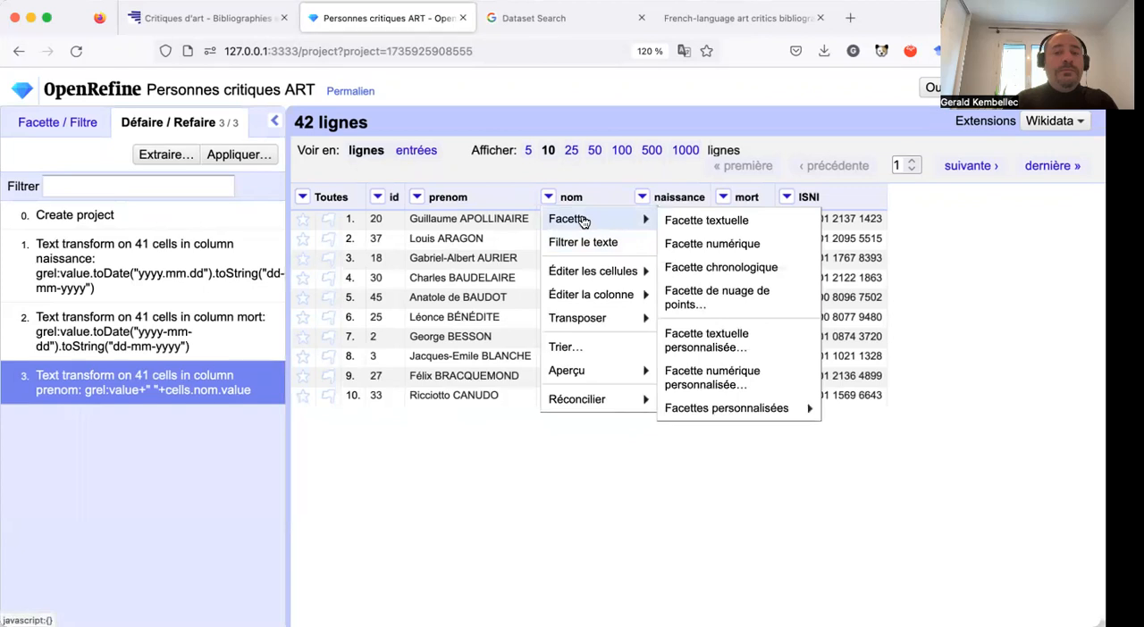
mouse_move(590, 292)
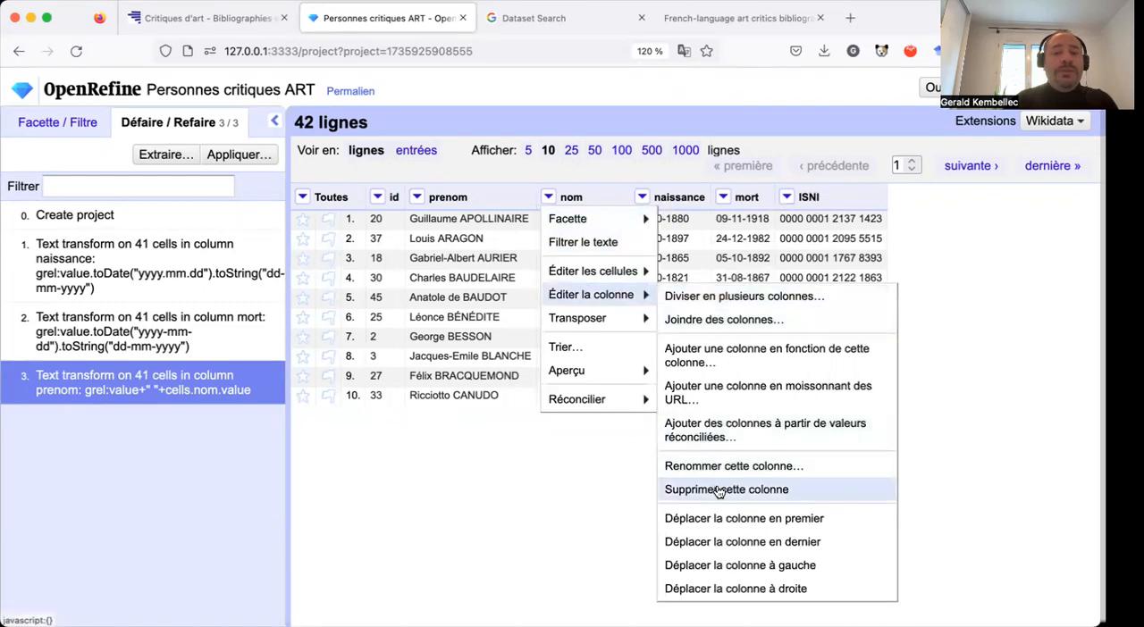
click(719, 491)
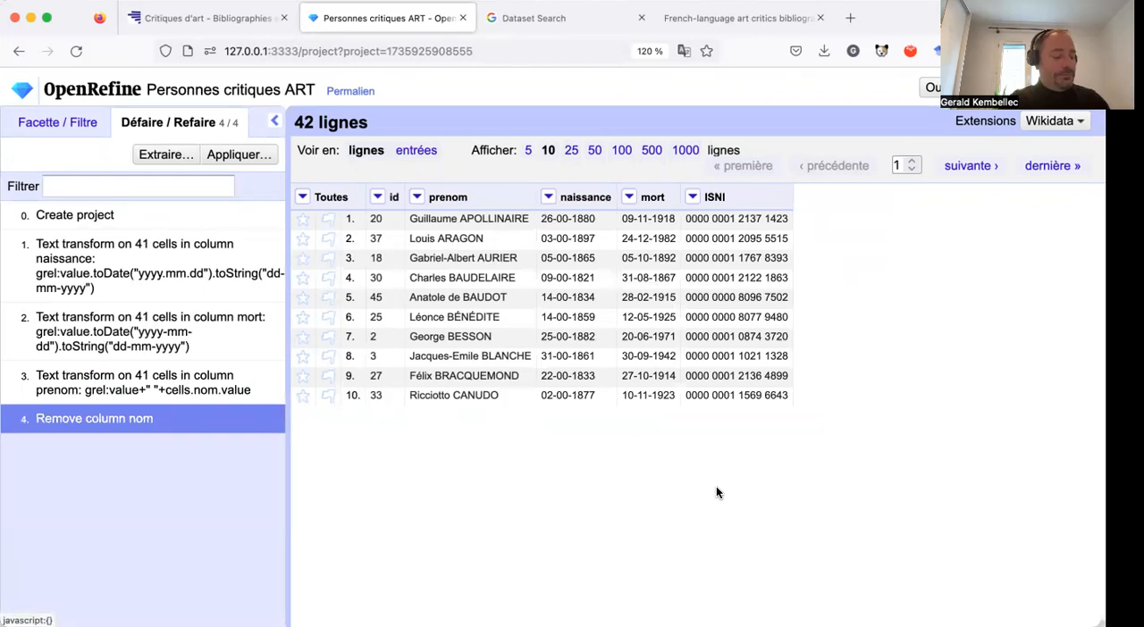
Undo the nom column removal and the prenom concatenation, reverting the project history to the mort column transformation.
mouse_move(598, 221)
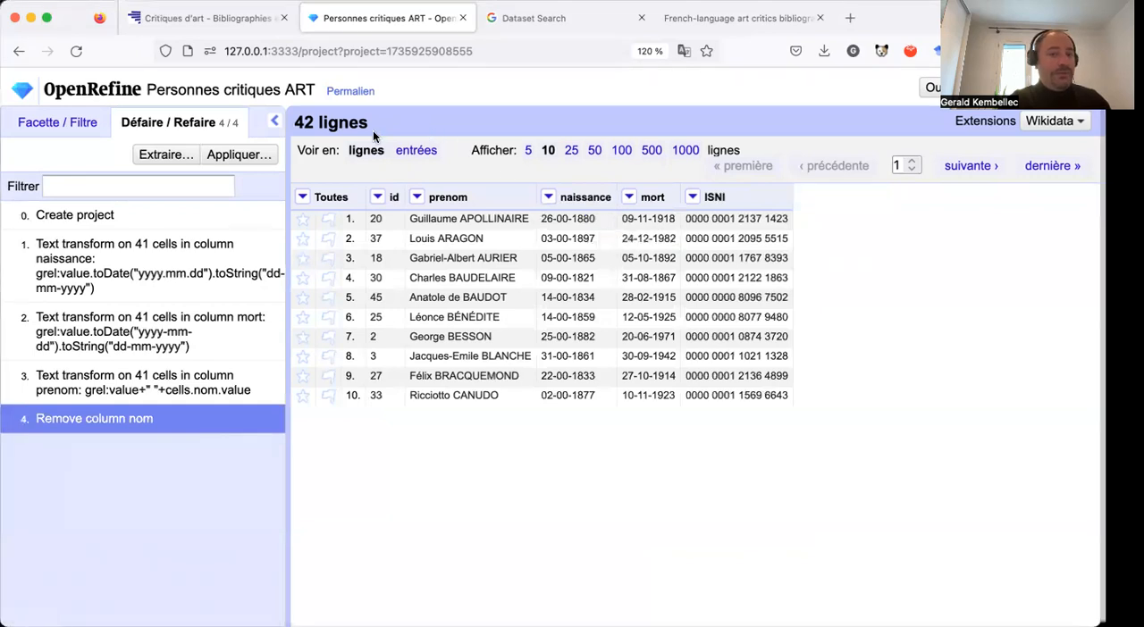
click(183, 382)
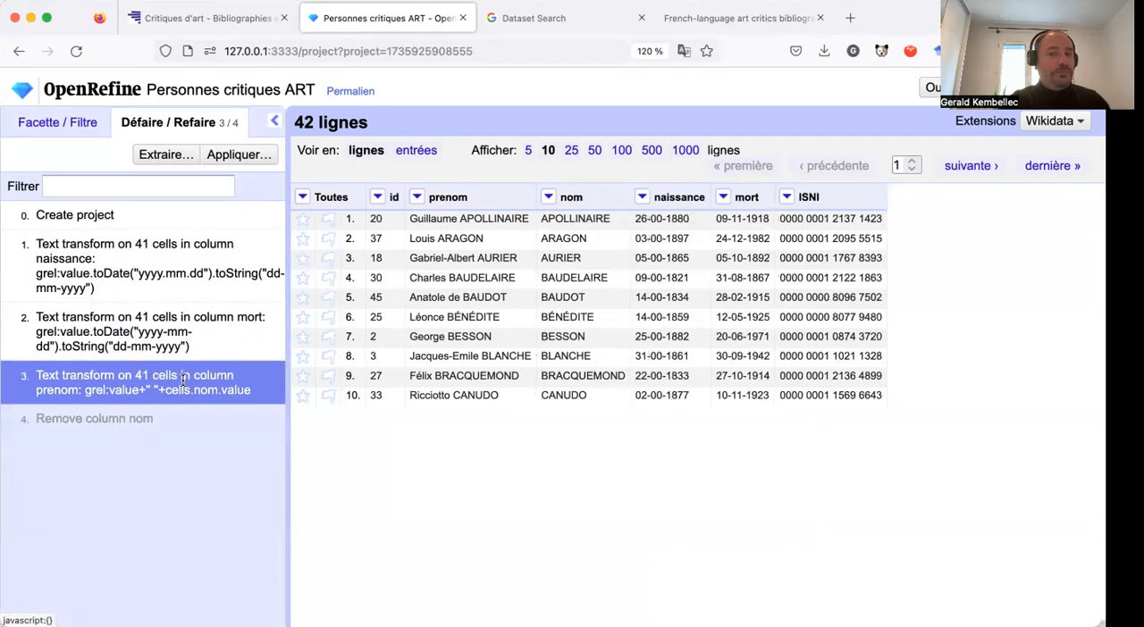
click(177, 332)
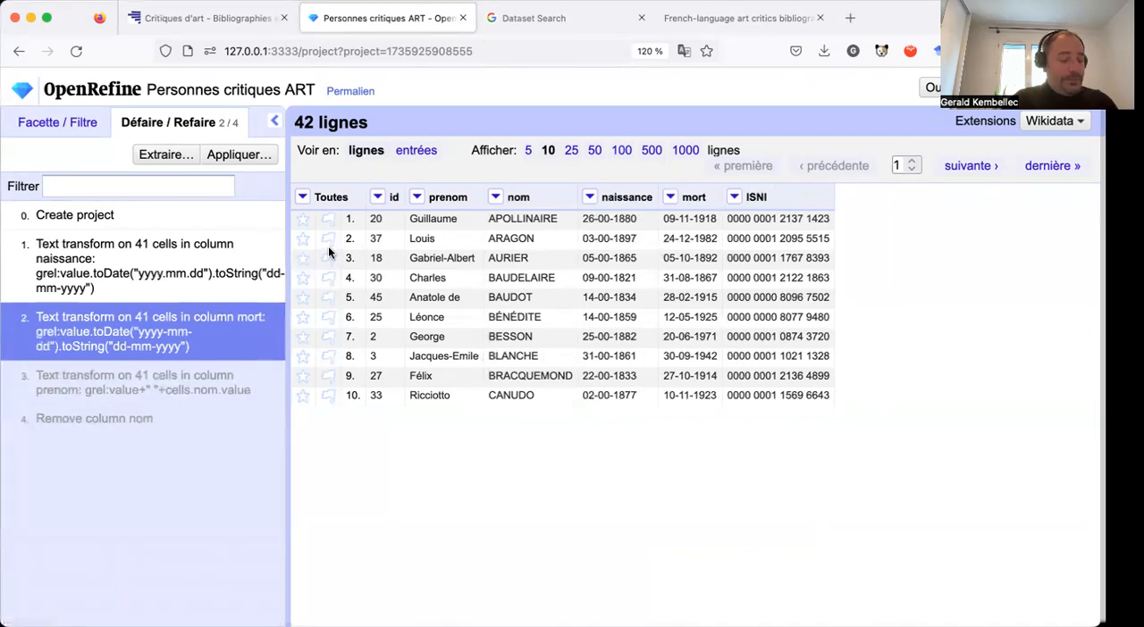
Join the prenom and nom columns with a space separator into the prenom column, and undo that join.
click(417, 197)
mouse_move(449, 295)
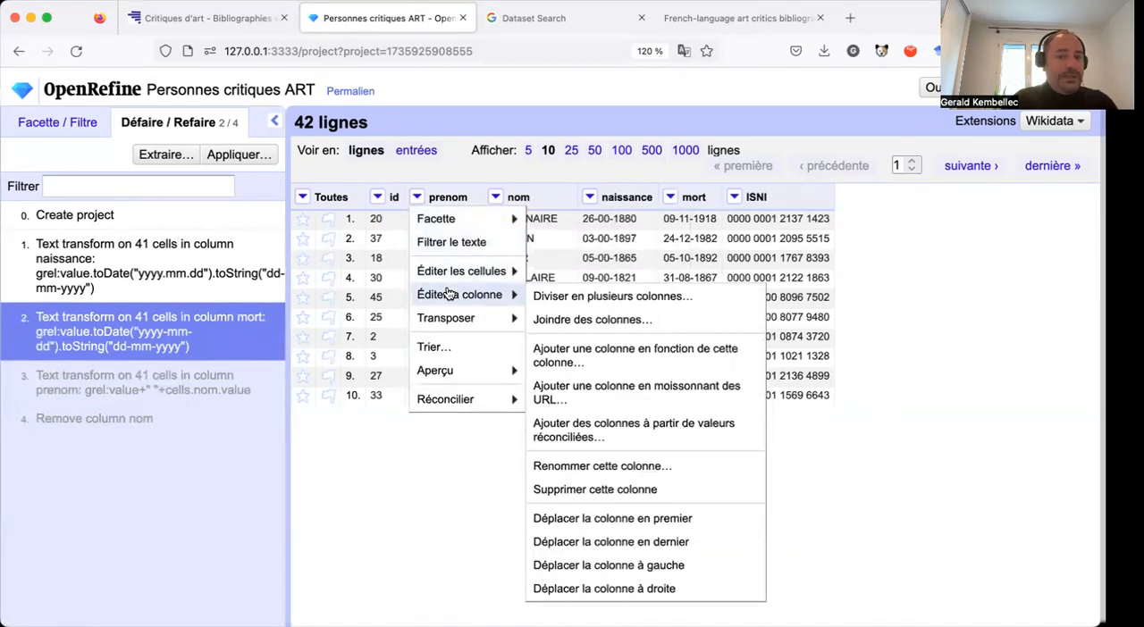
click(619, 320)
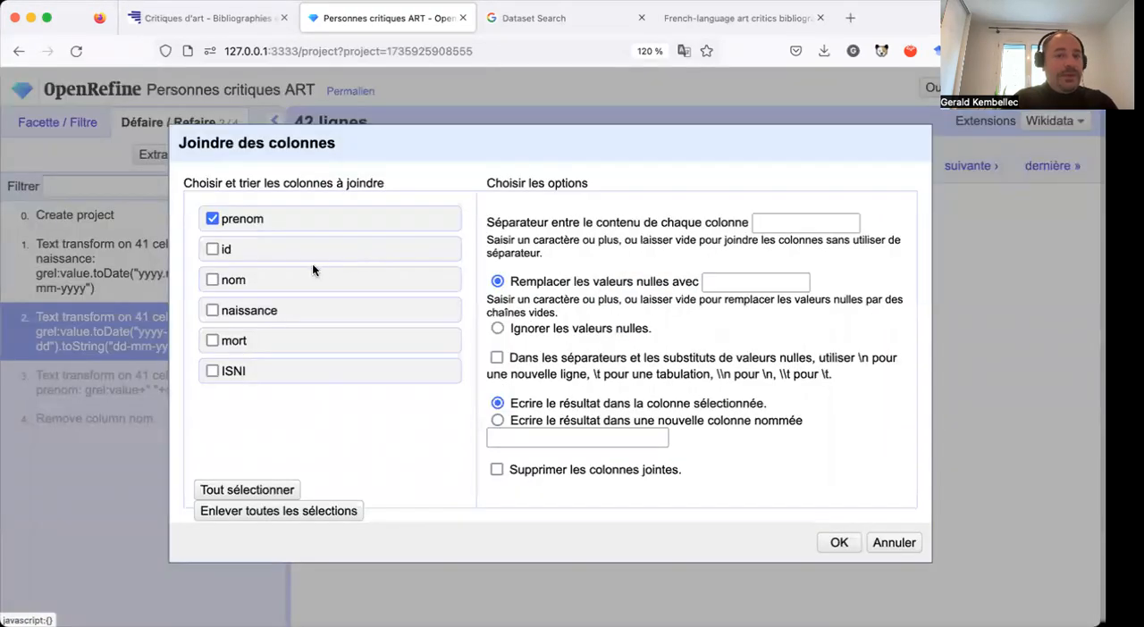
click(212, 280)
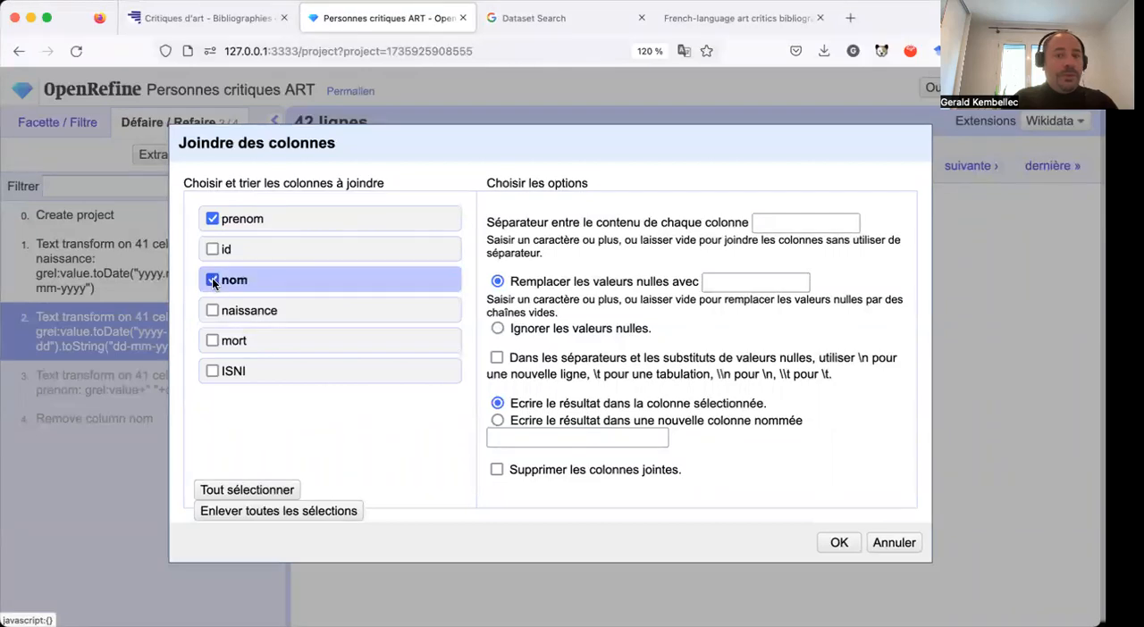
click(758, 218)
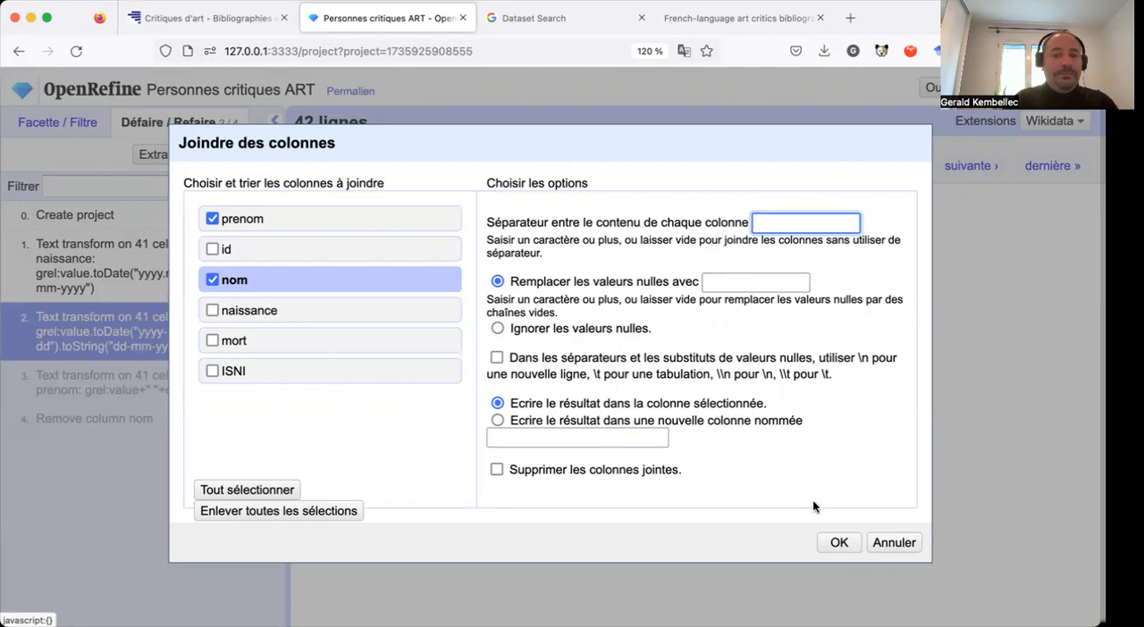
click(838, 543)
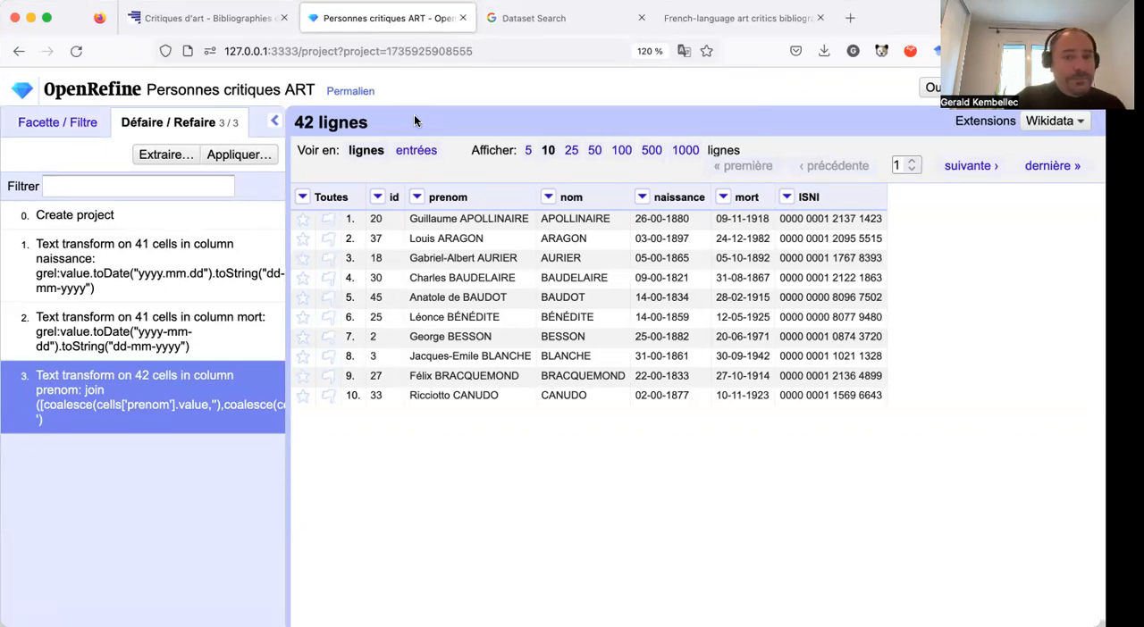
click(197, 321)
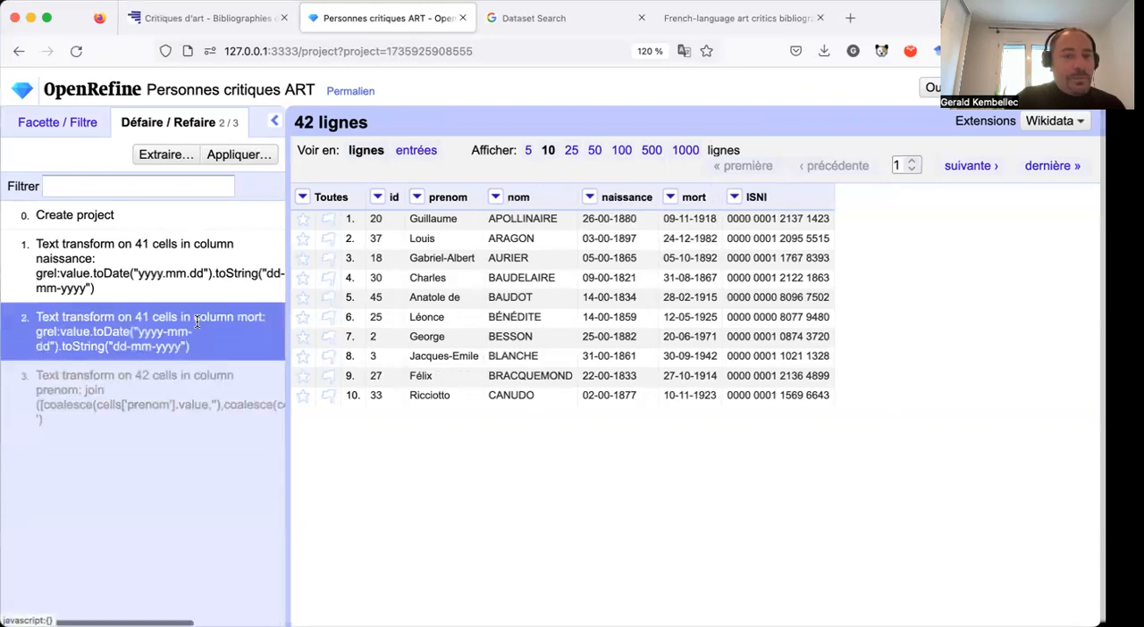
Set up a new column join from prenom, including the nom column and using a space as the separator.
click(417, 197)
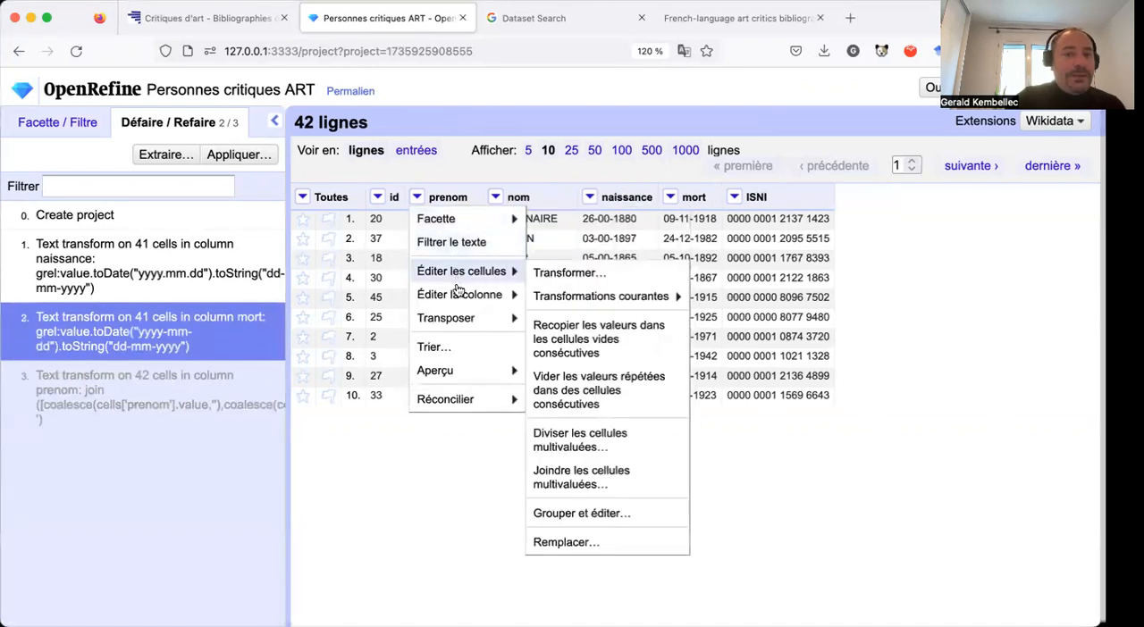
mouse_move(469, 295)
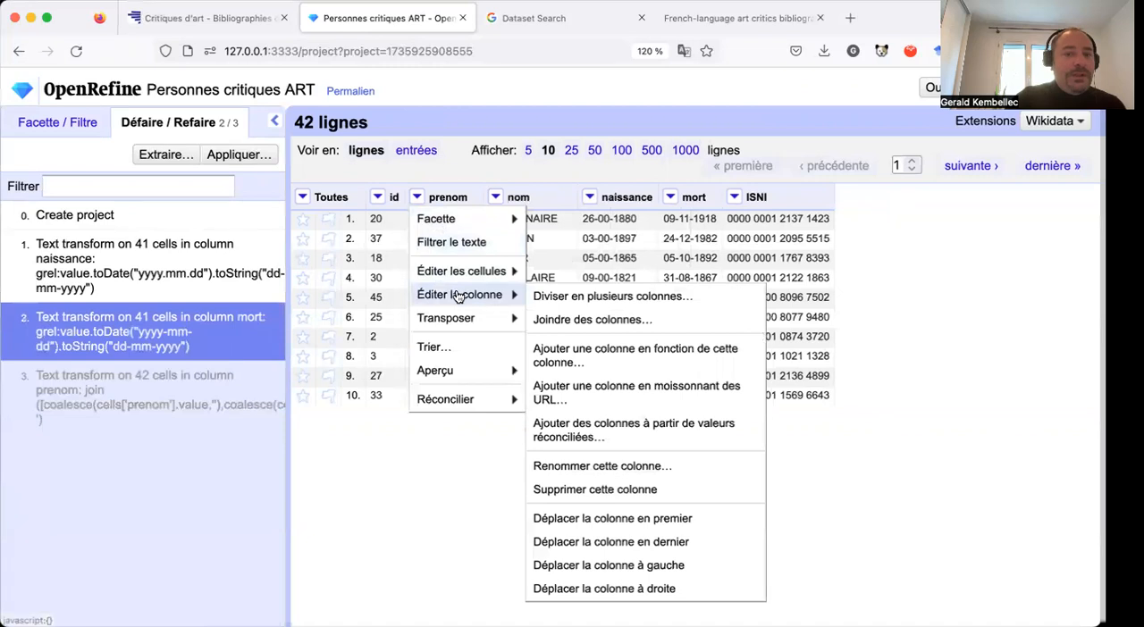
click(592, 319)
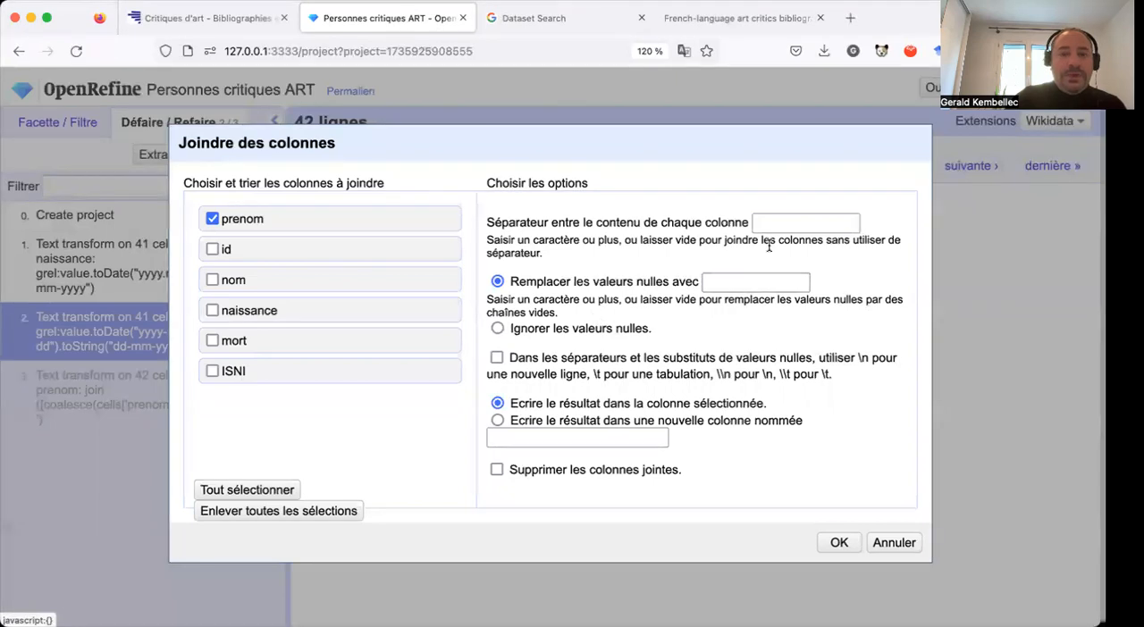
click(211, 283)
click(767, 222)
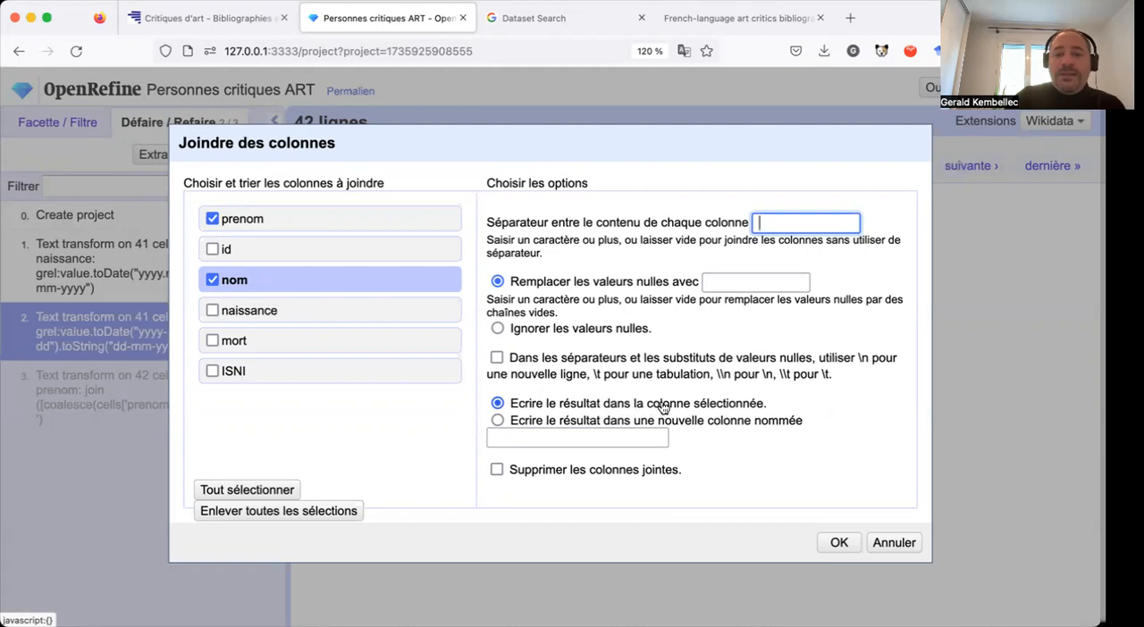
Write the join result to a new column named nom-prenom and run the join.
click(498, 422)
click(526, 439)
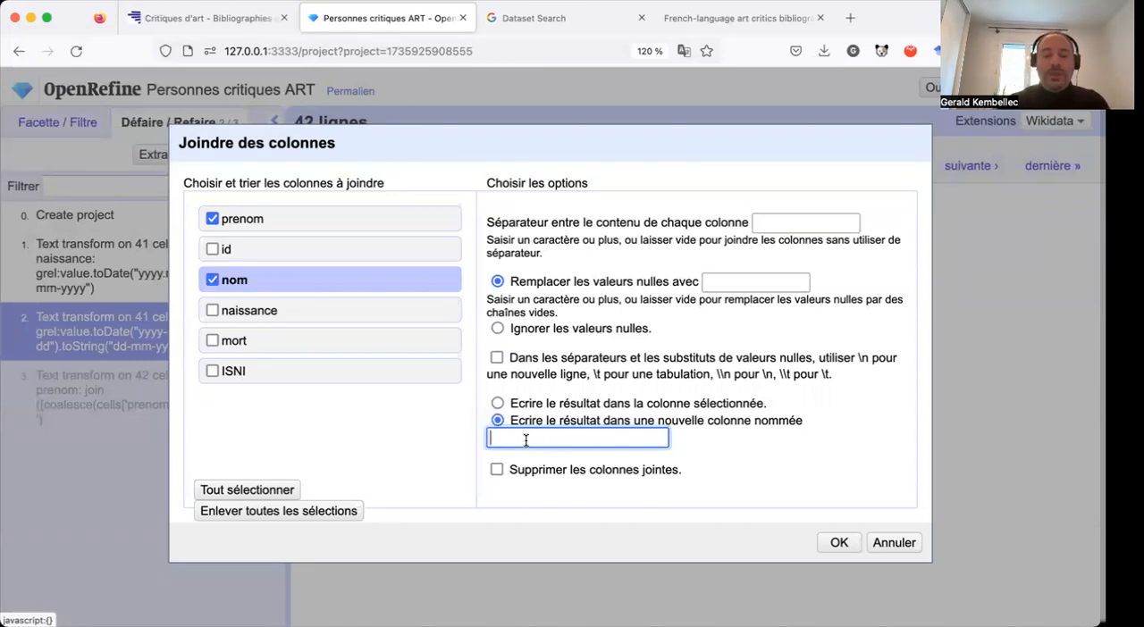
text(nom-prenom)
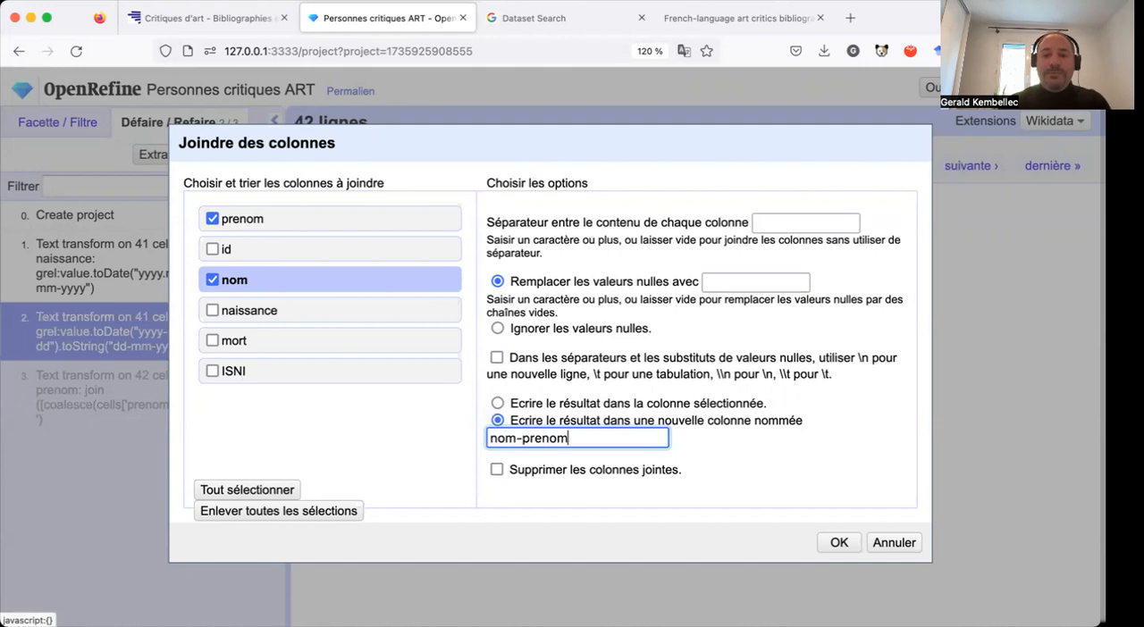
click(839, 543)
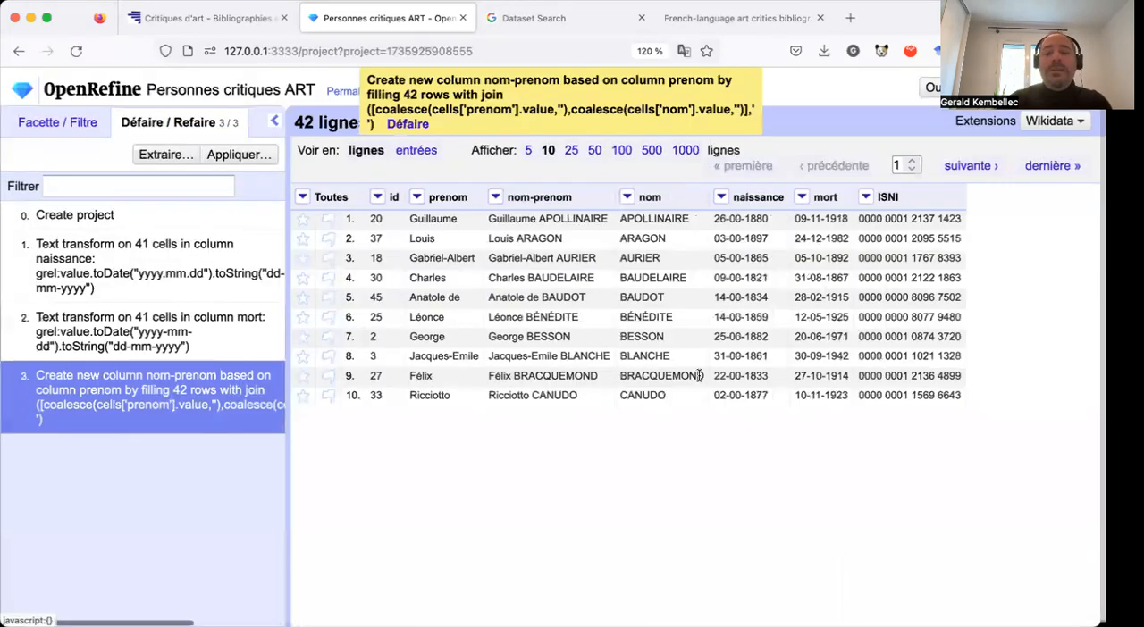
Move the nom column one position to the left so it sits between prenom and nom-prenom.
click(628, 197)
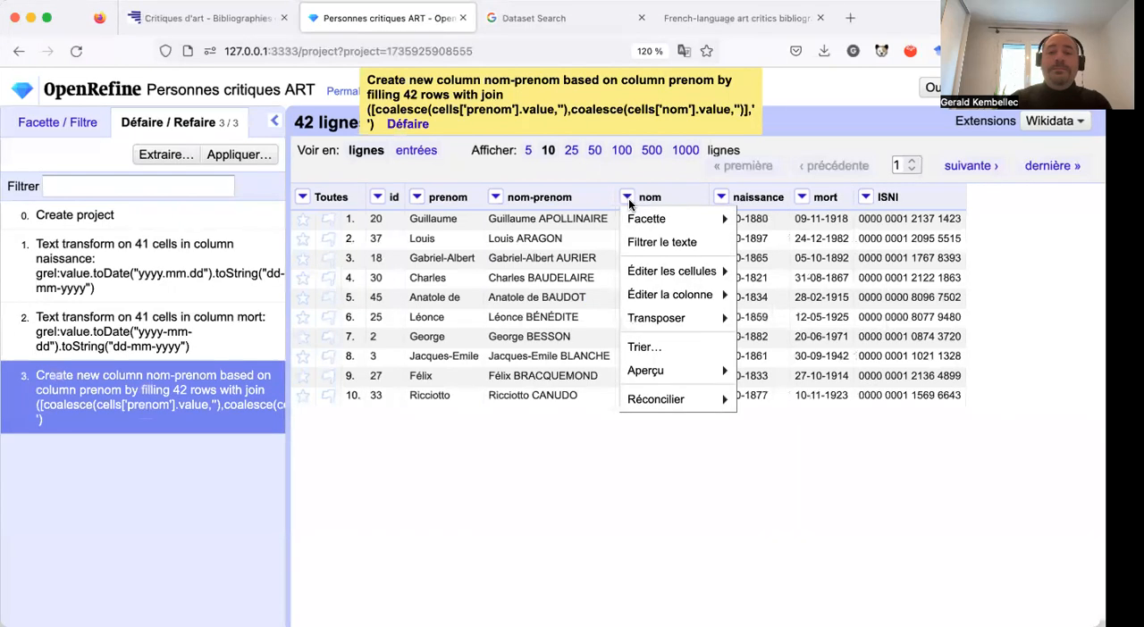
mouse_move(657, 295)
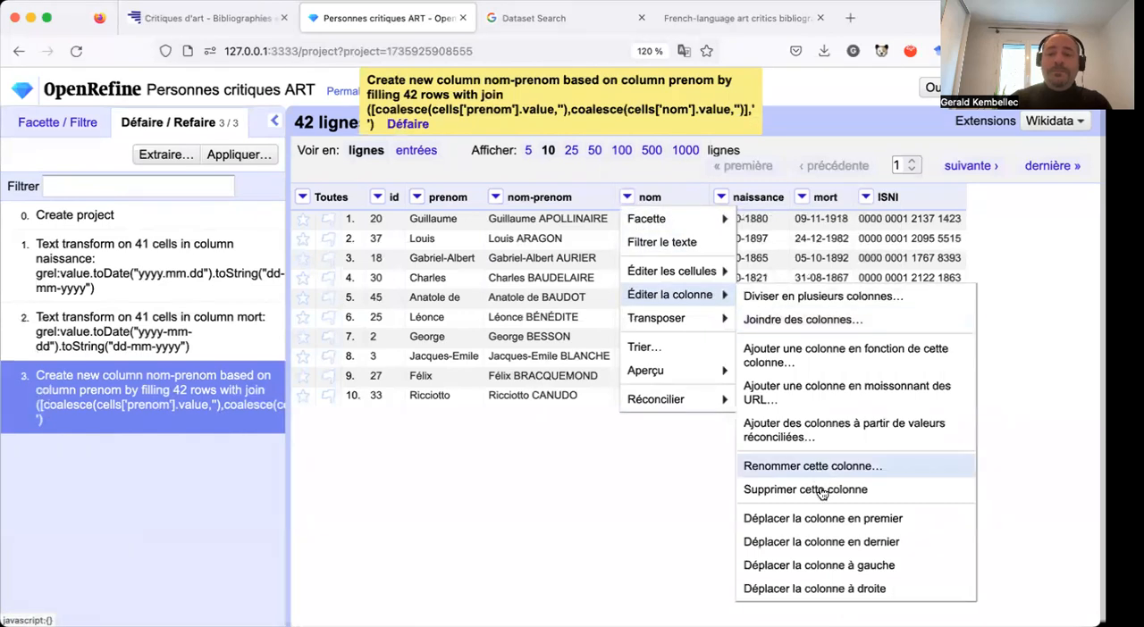
click(811, 564)
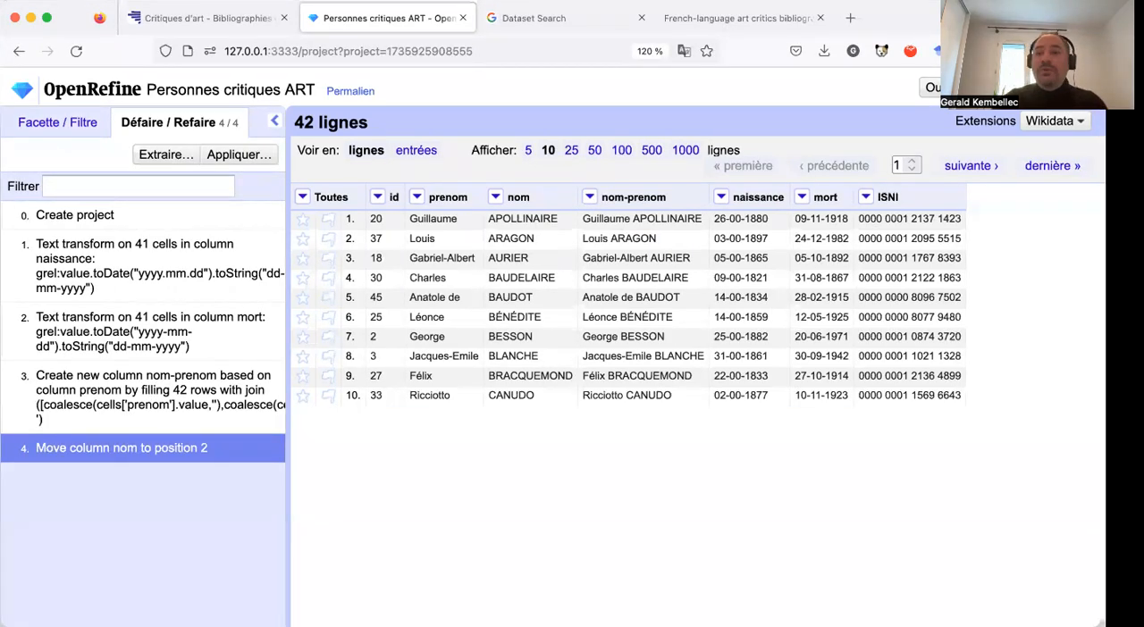
Search the web for wikidata in a new browser tab and open the Wikidata main page.
click(850, 18)
click(549, 329)
text(wiki)
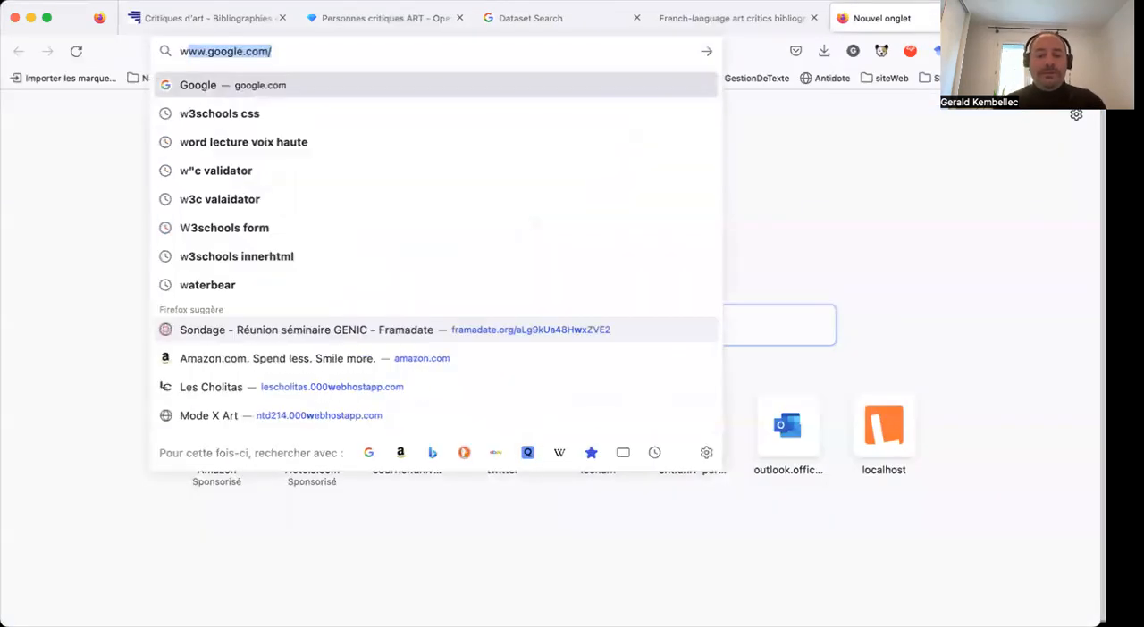
text(date)
key(Return)
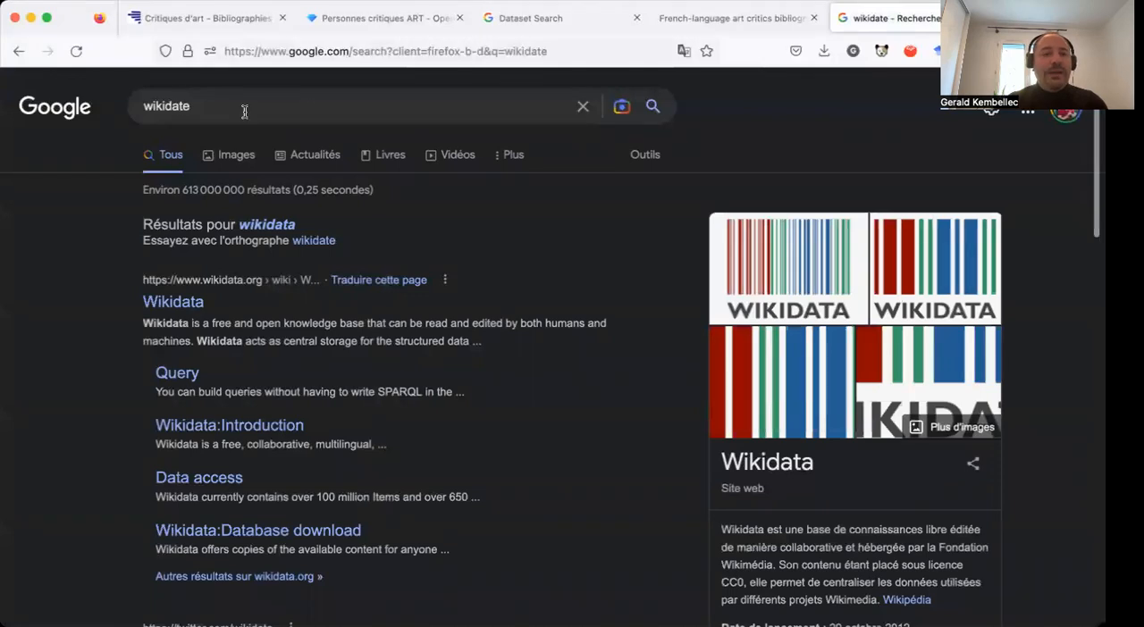
click(244, 112)
key(BackSpace)
text(a)
key(Return)
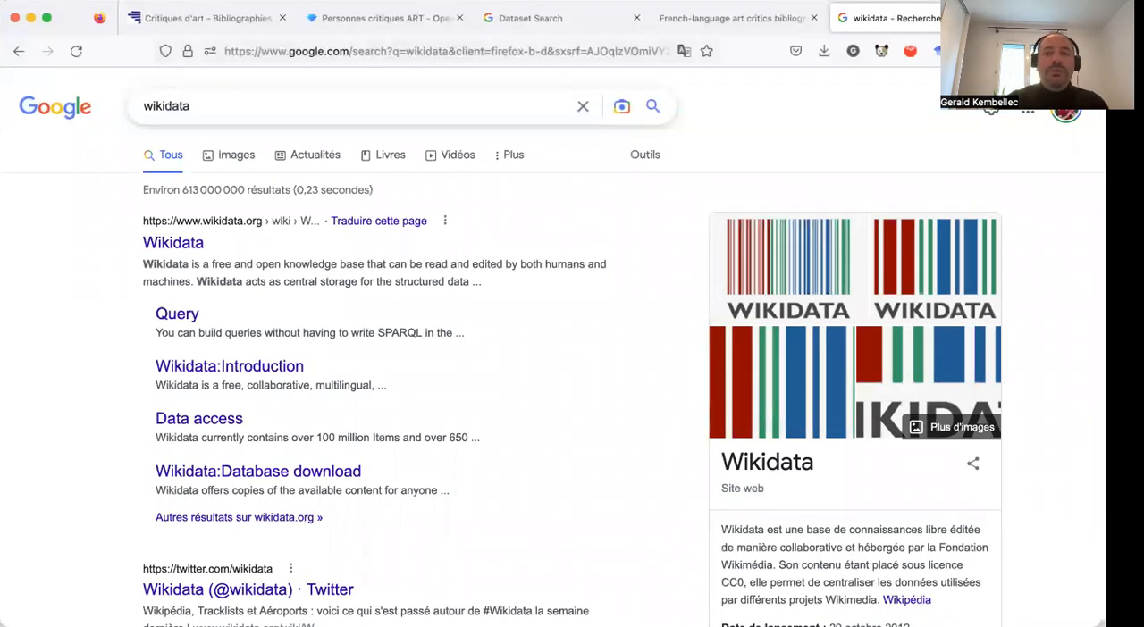
click(179, 241)
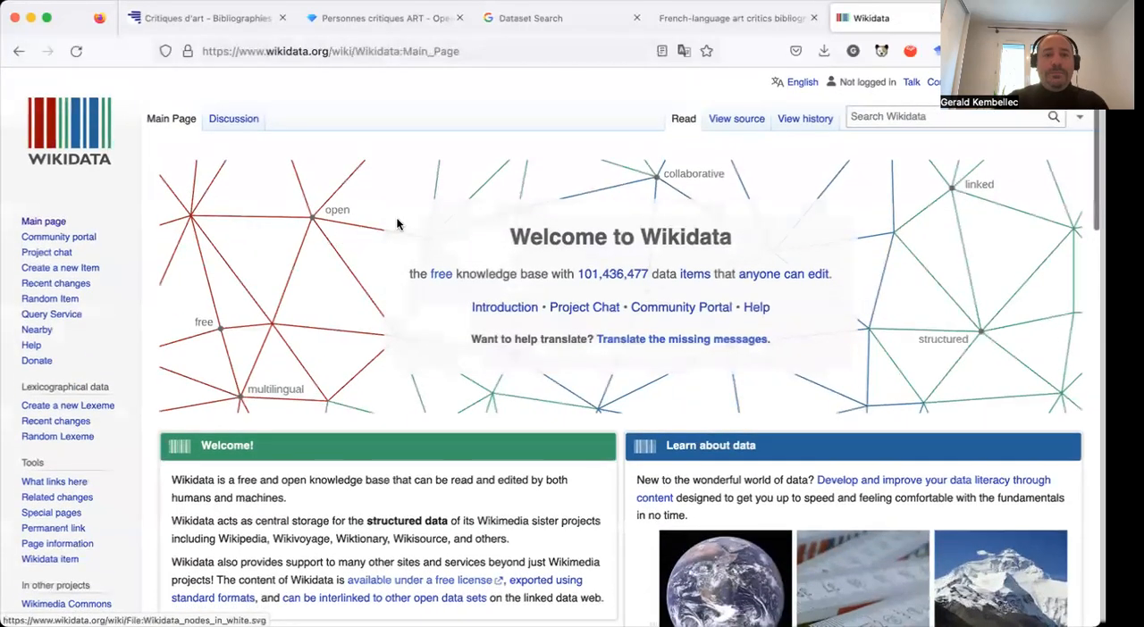
Search Wikidata for Louis Aragon, open the French poet's item and highlight its Q identifier.
click(891, 117)
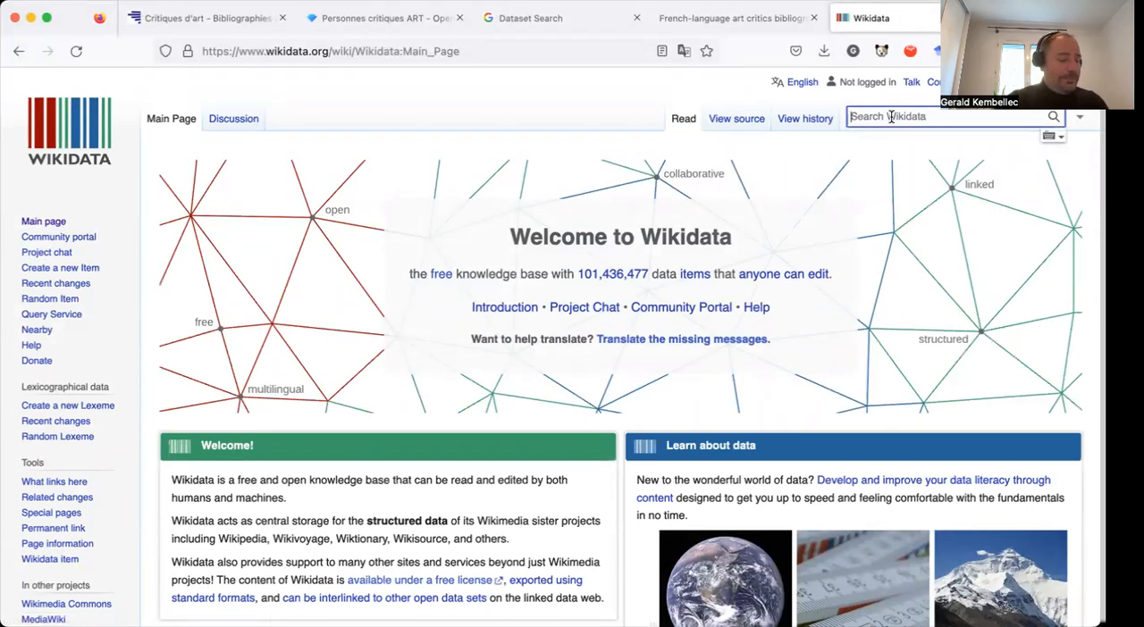
text(Louis Aragon)
key(Return)
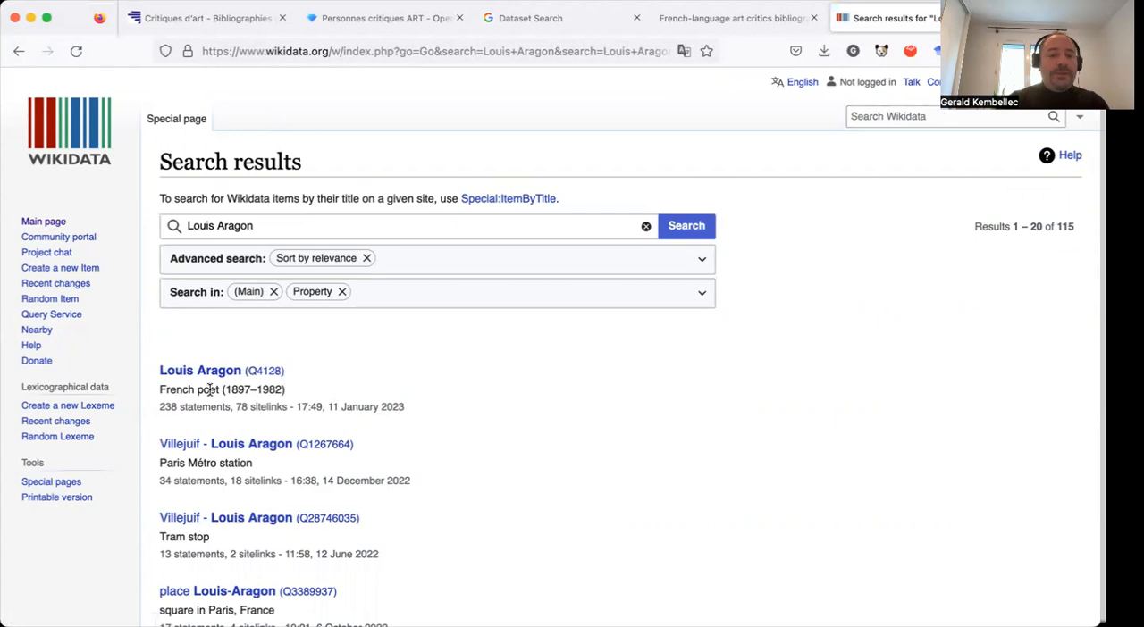
click(264, 373)
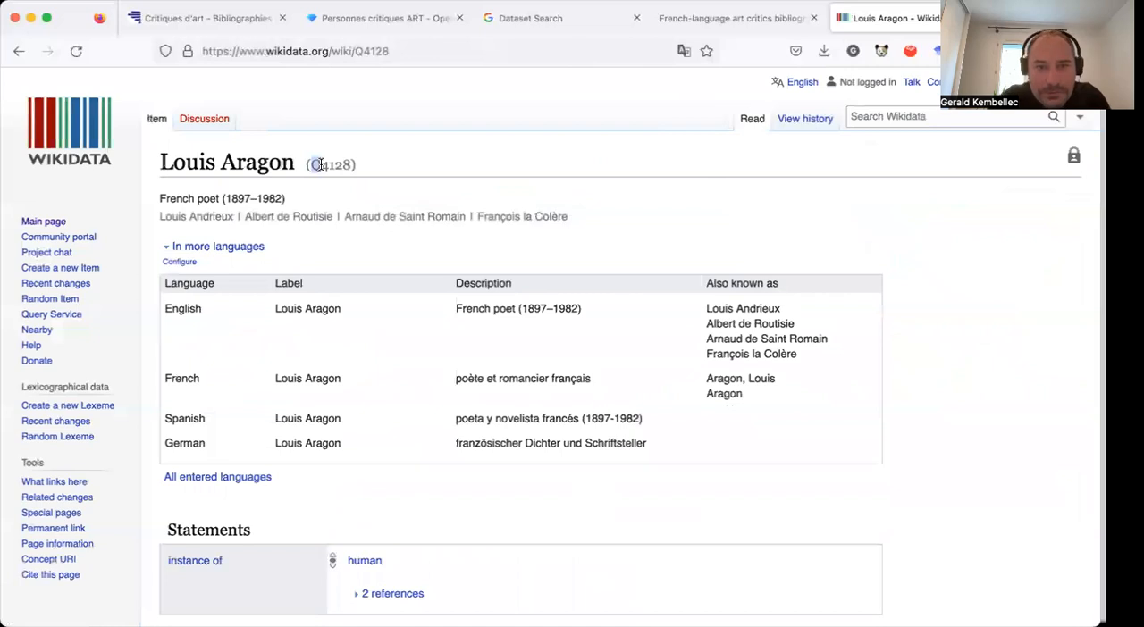
drag(310, 165, 328, 163)
drag(336, 162, 354, 165)
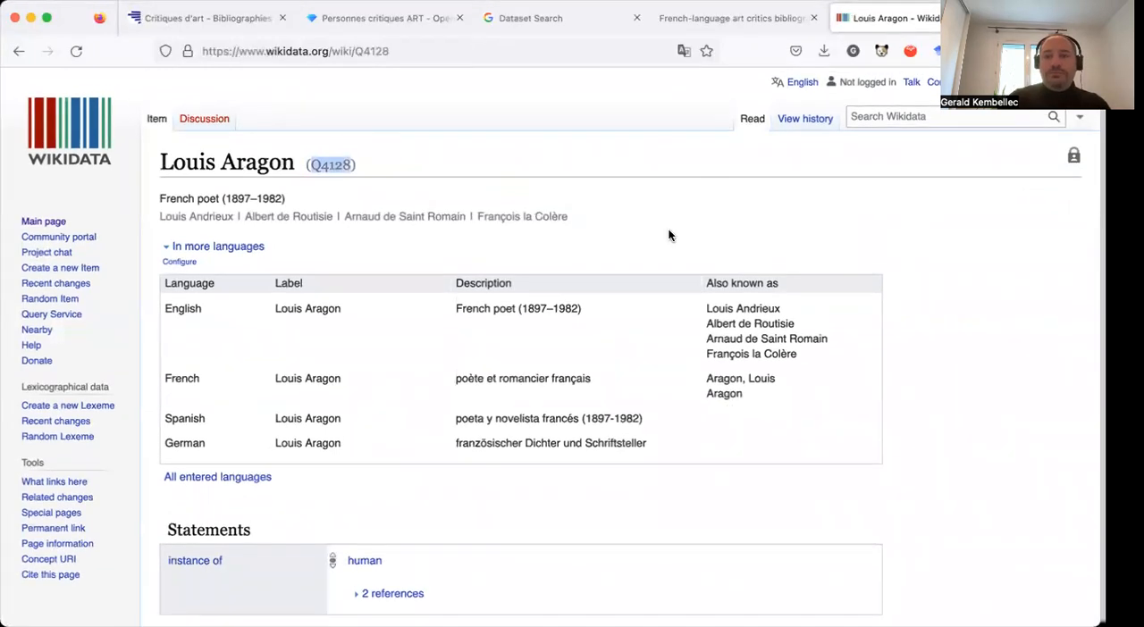
Return to the OpenRefine project and set up reconciliation of the nom-prenom column with the Wikidata reconci.link (fr) service.
click(765, 27)
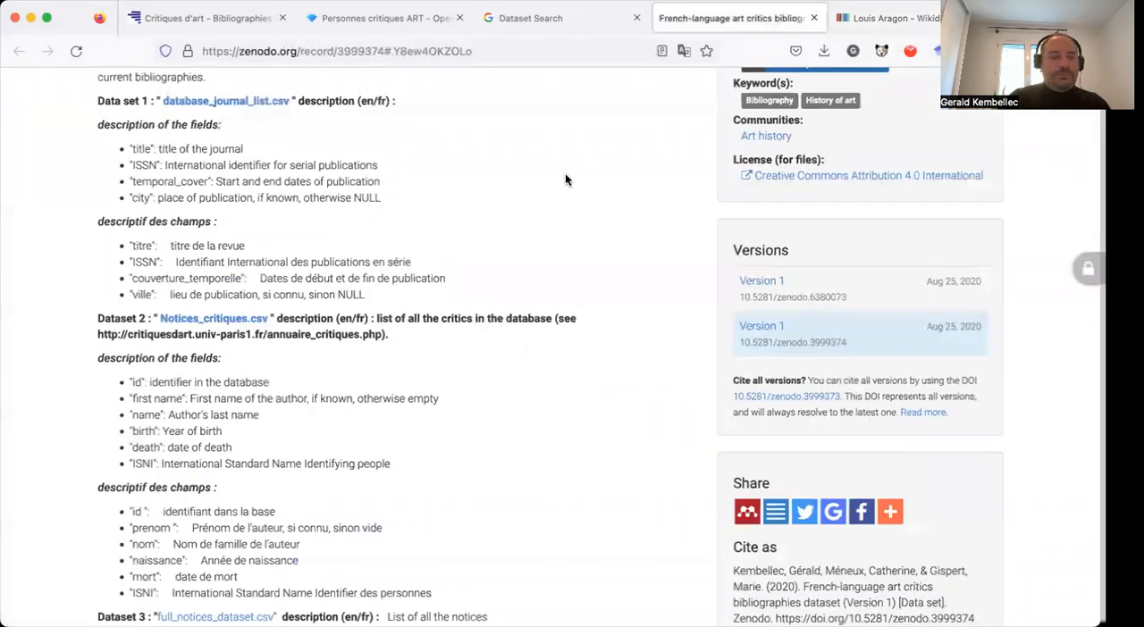
scroll(564, 179, up, 2)
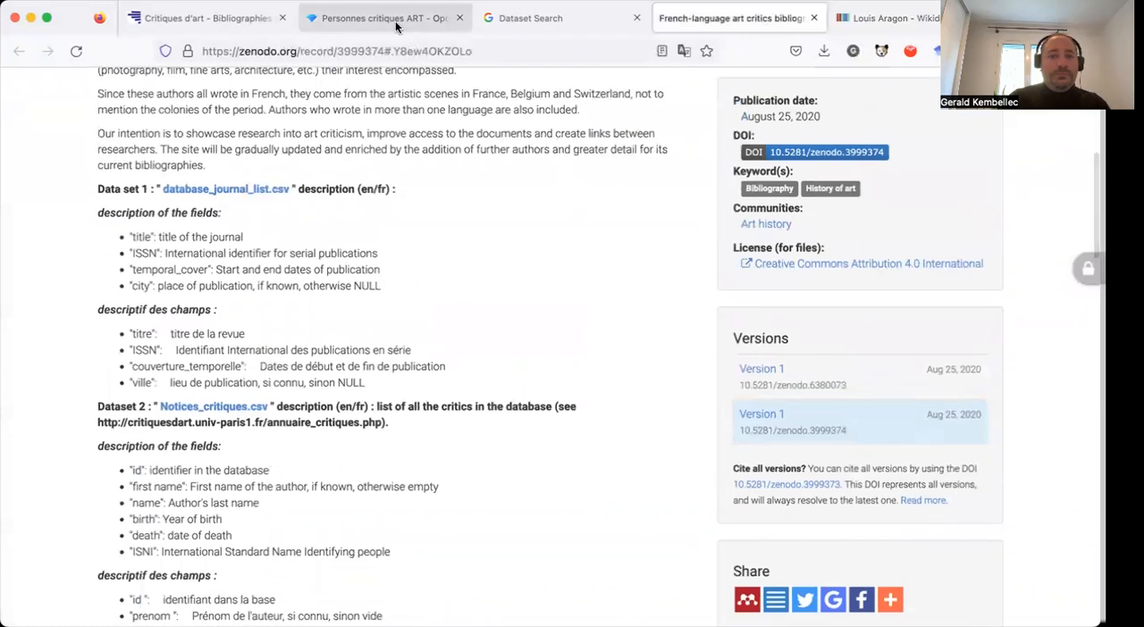
click(397, 19)
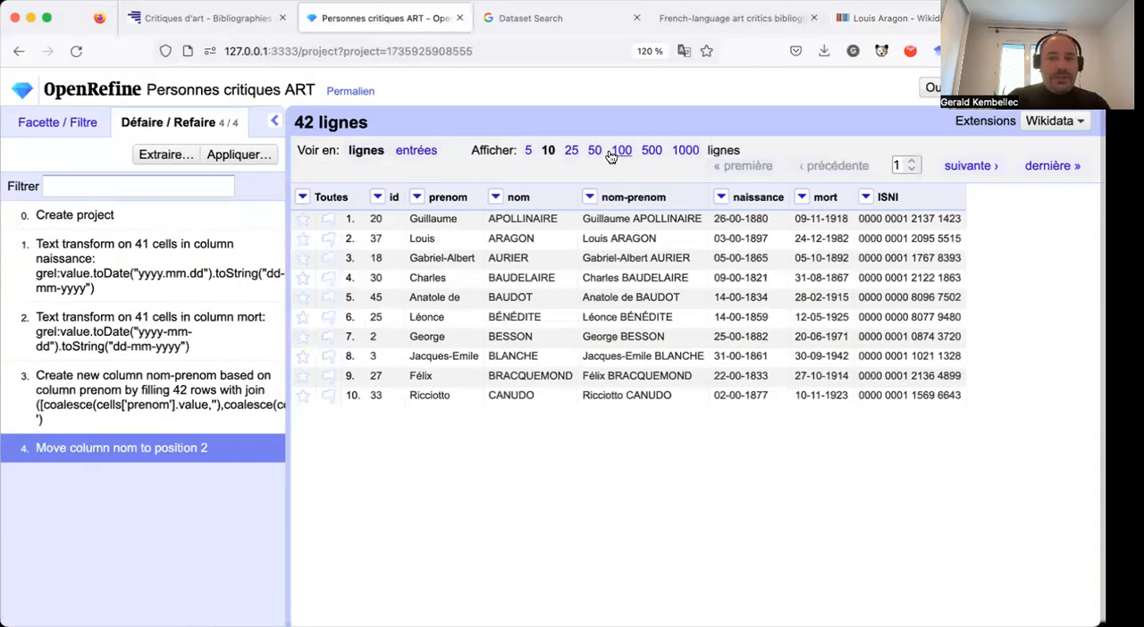
click(591, 197)
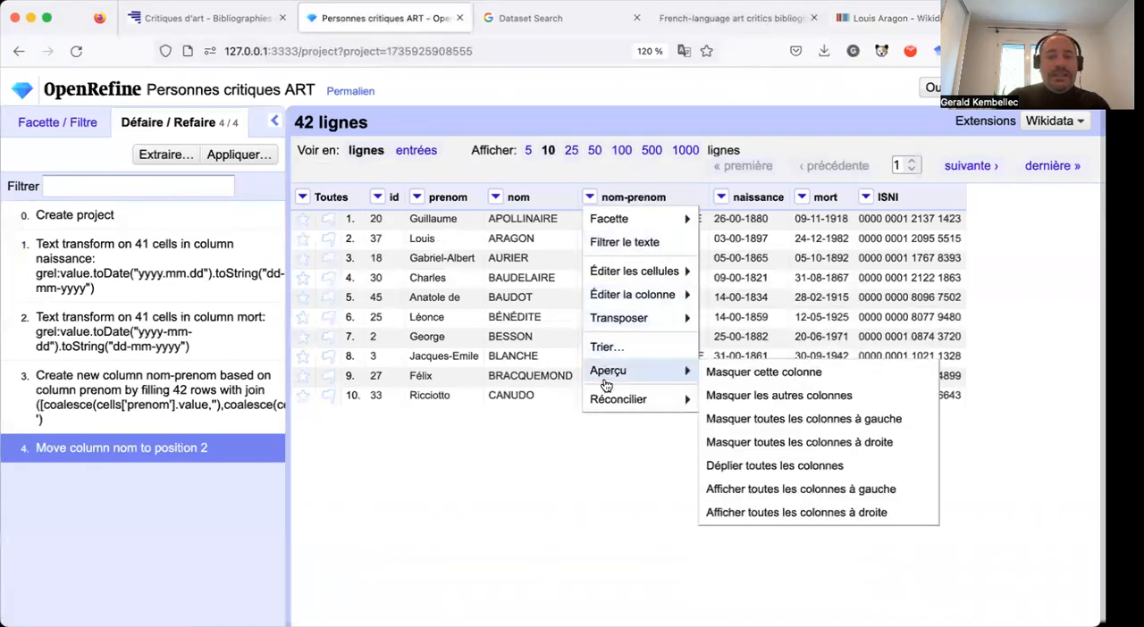
mouse_move(606, 397)
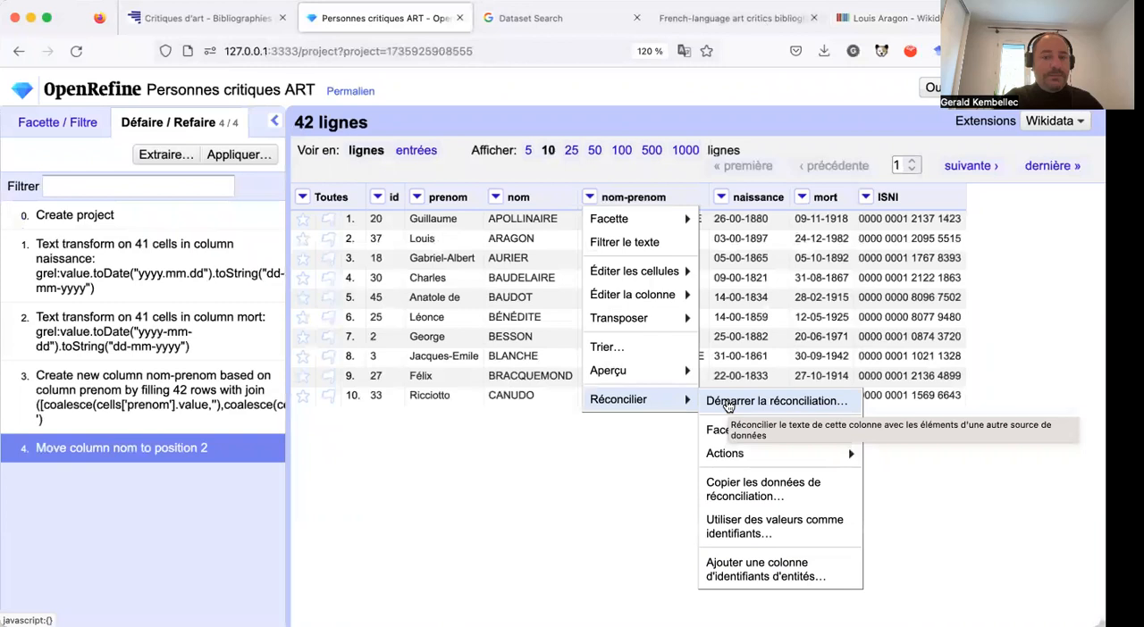
click(727, 404)
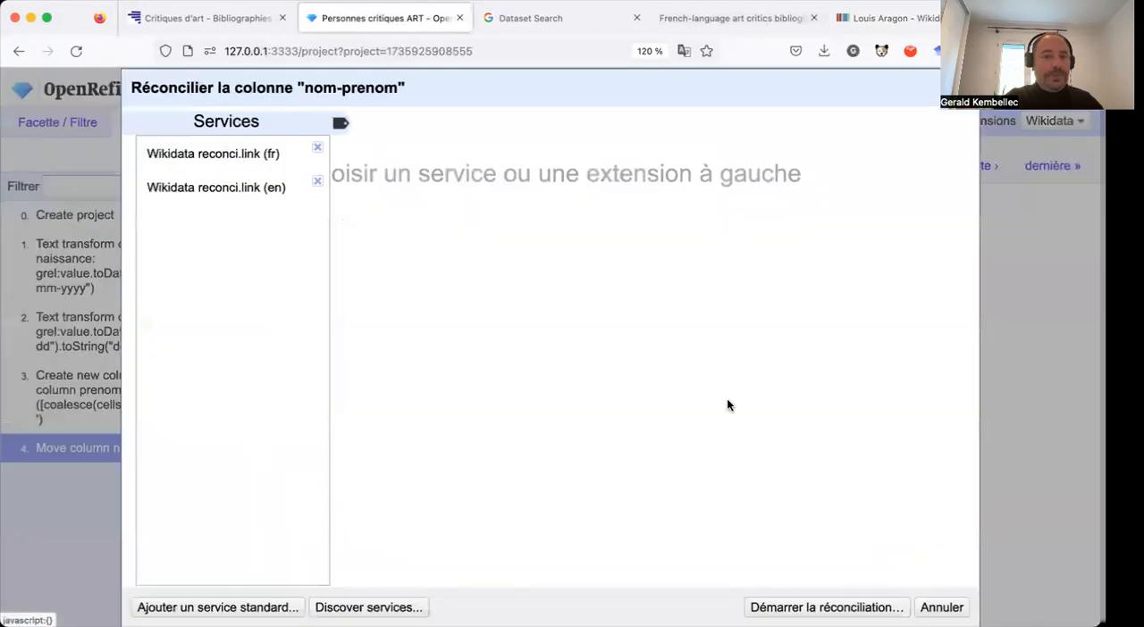
click(247, 155)
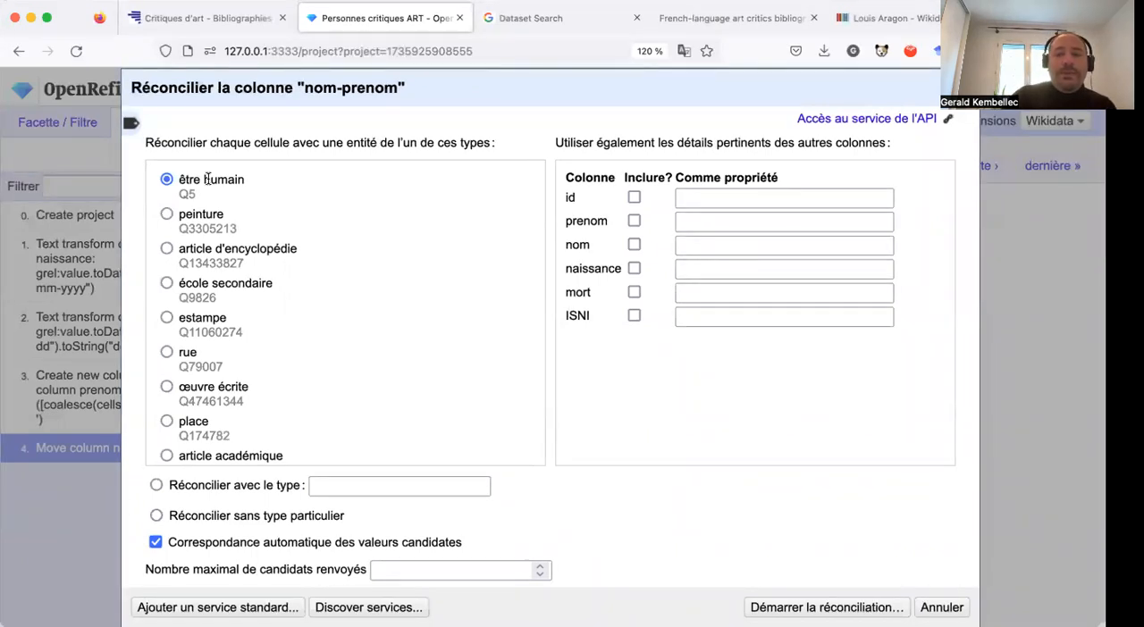
Include the prenom column in the reconciliation, matched to the property prénom (P735).
drag(460, 94, 315, 259)
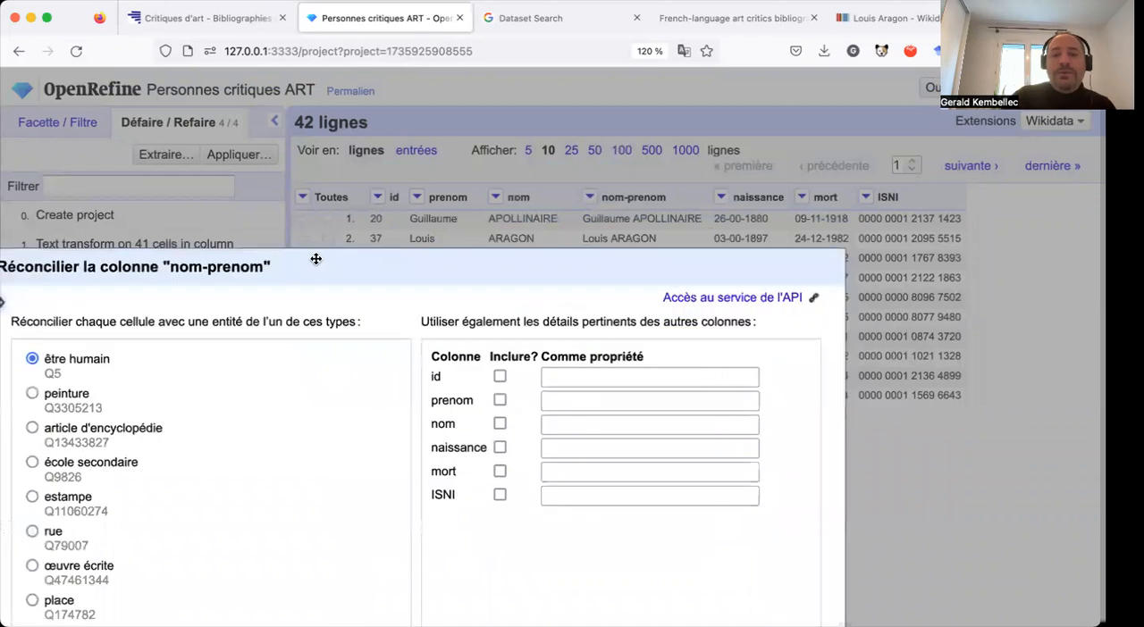
click(484, 394)
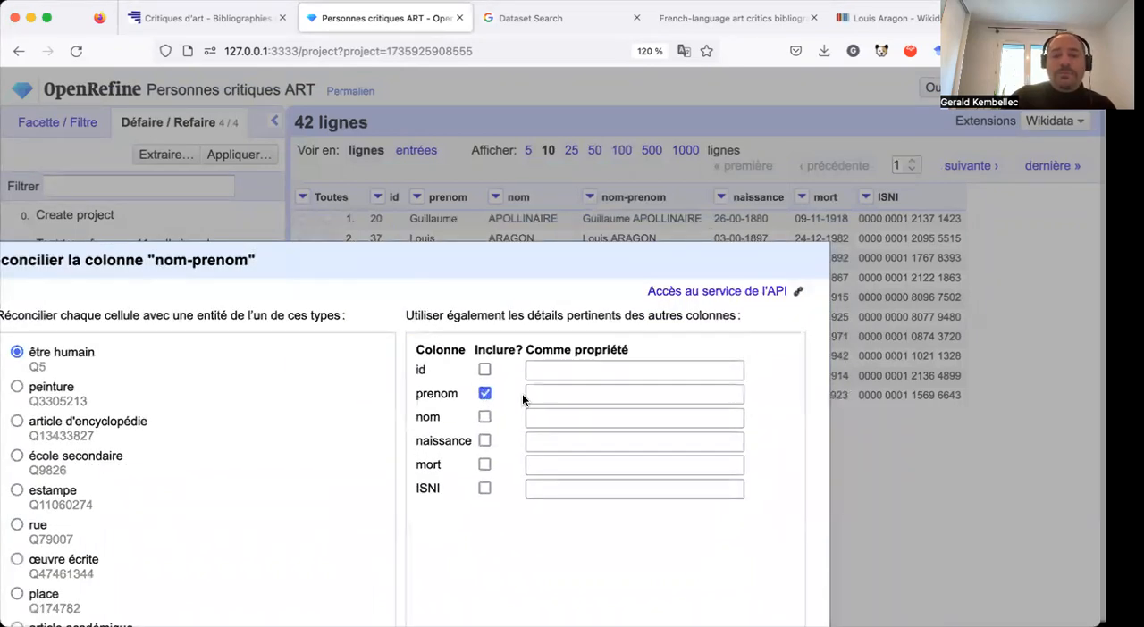
click(560, 396)
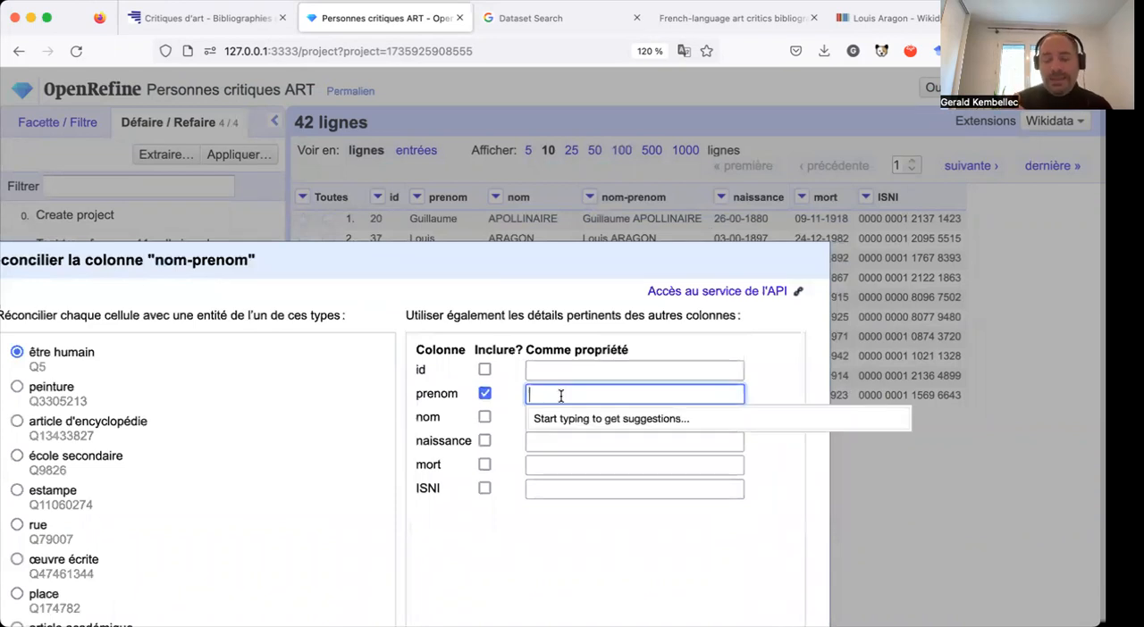
text(gi)
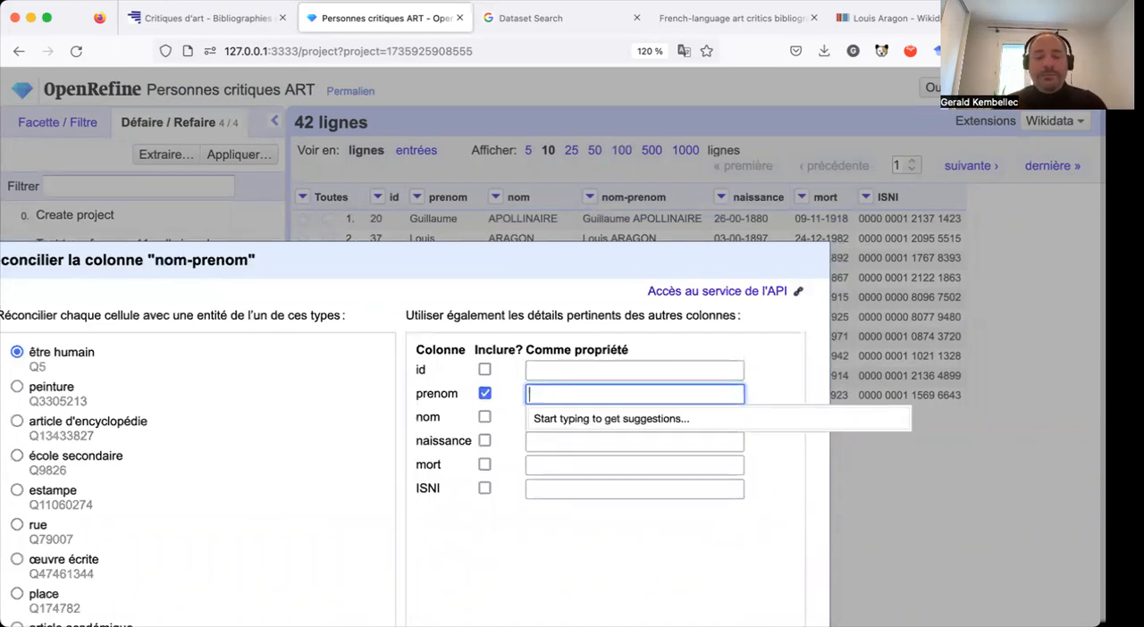
text(ven)
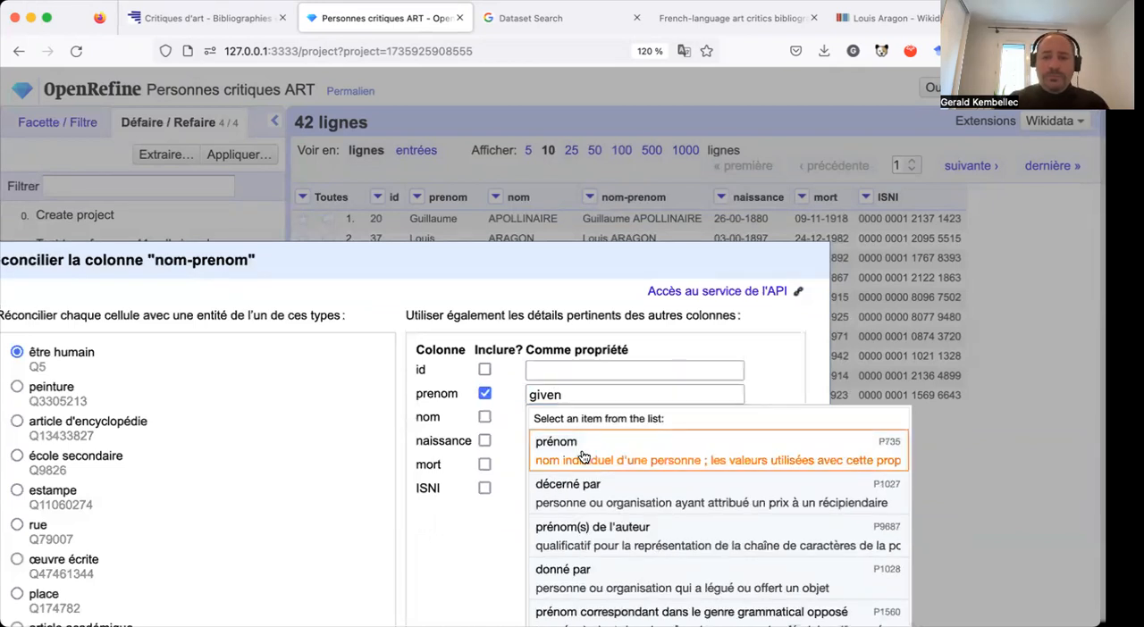
click(582, 457)
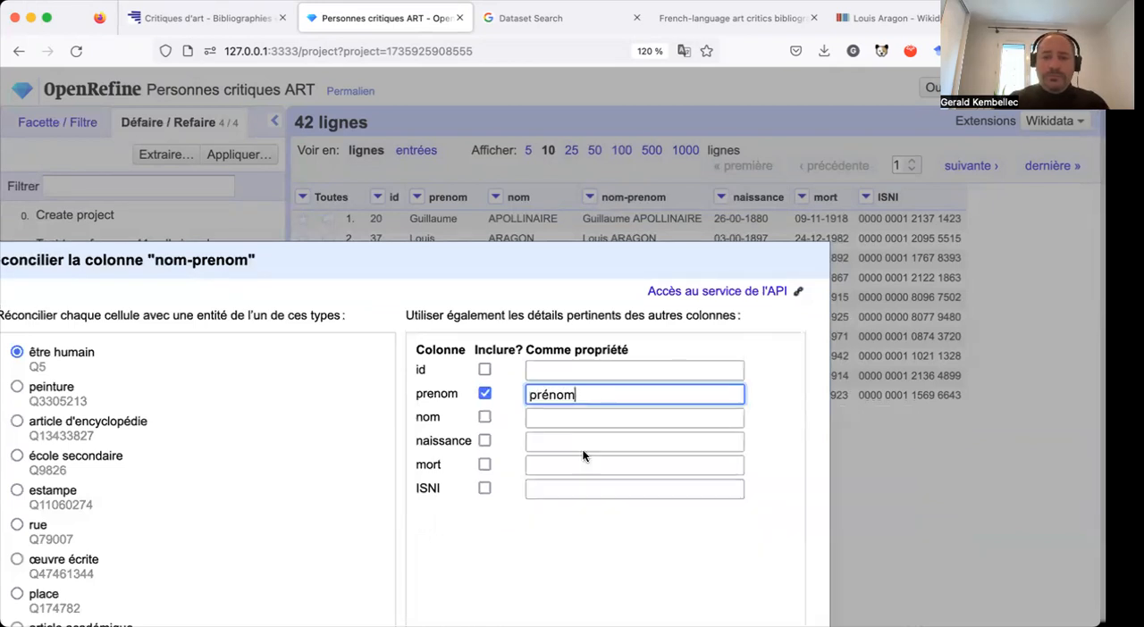
Include the nom column in the reconciliation, matched to the property nom de famille (P734).
click(484, 417)
click(536, 416)
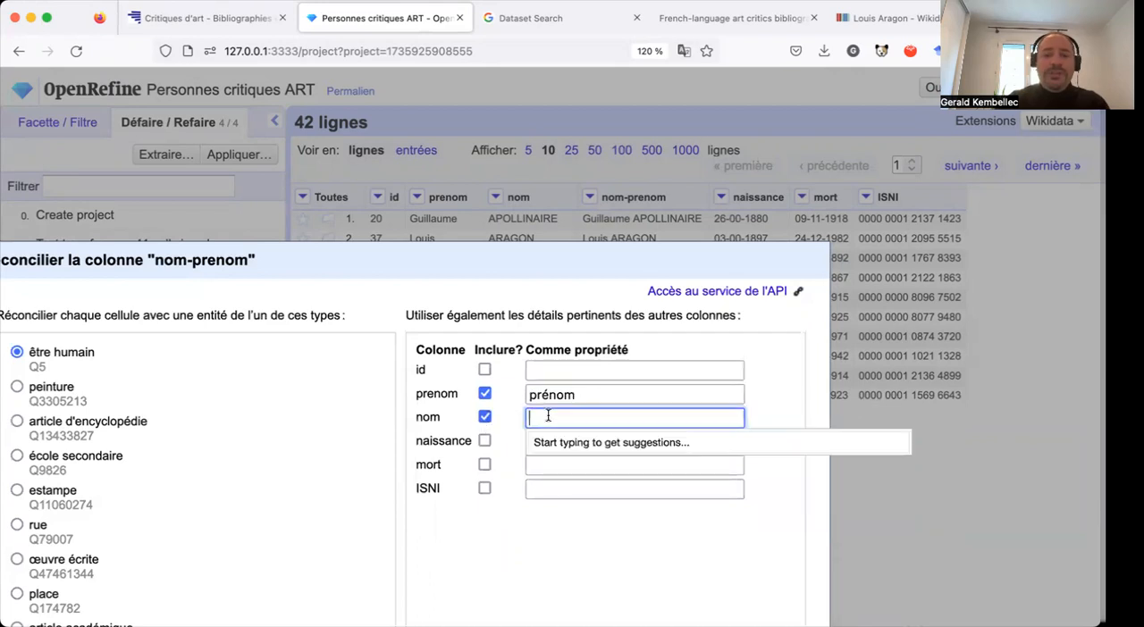
text(fami)
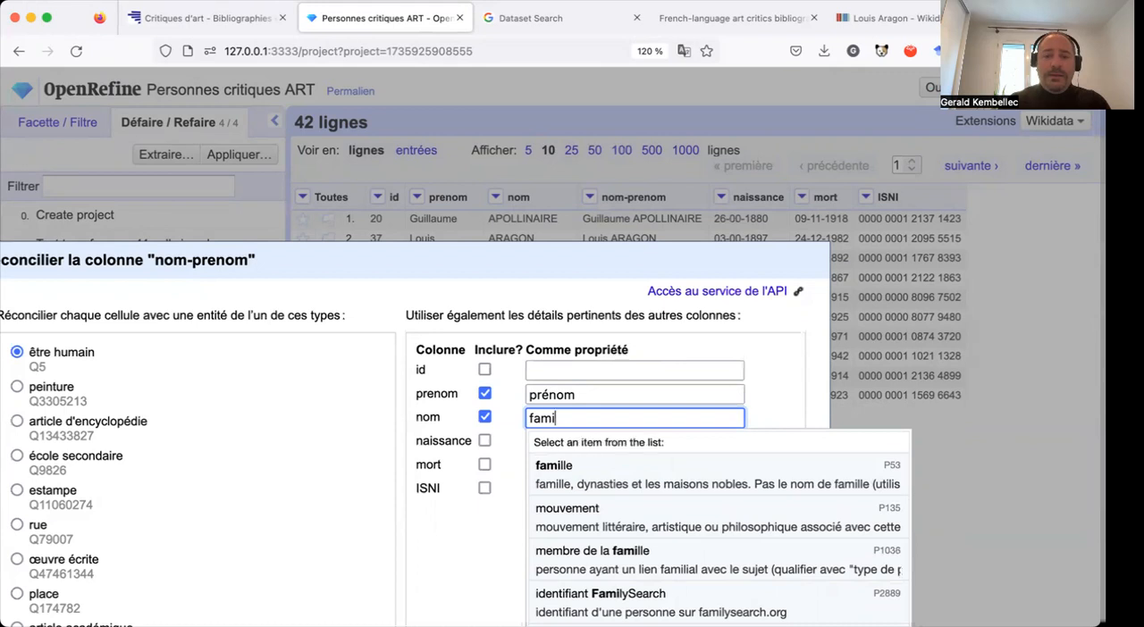
key(BackSpace)
key(BackSpace)
key(BackSpace)
key(BackSpace)
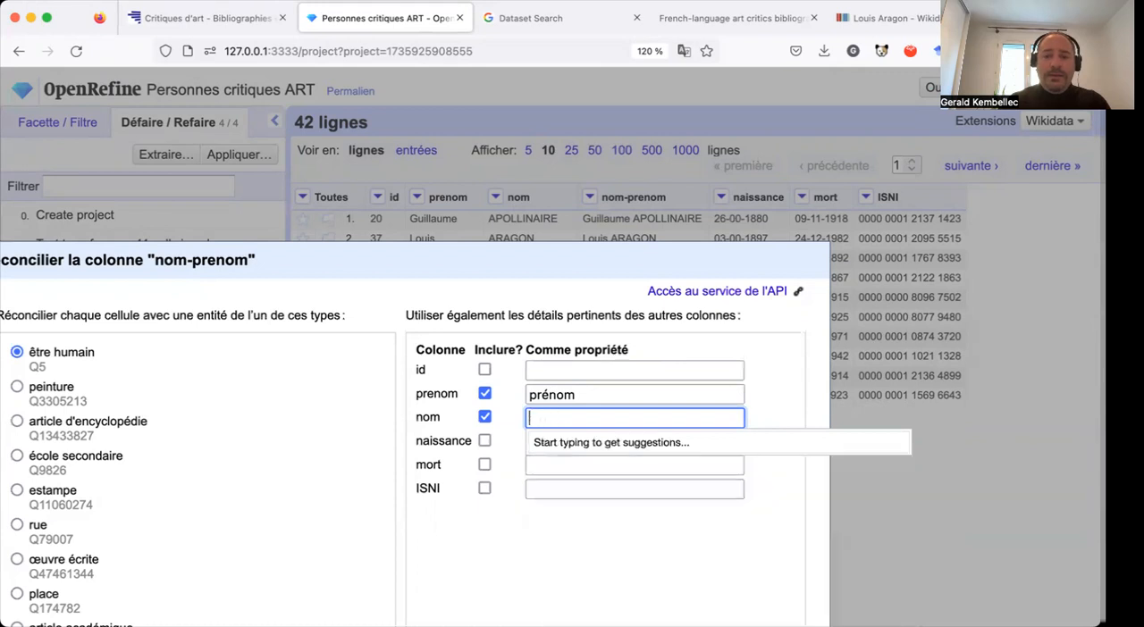
text(nom)
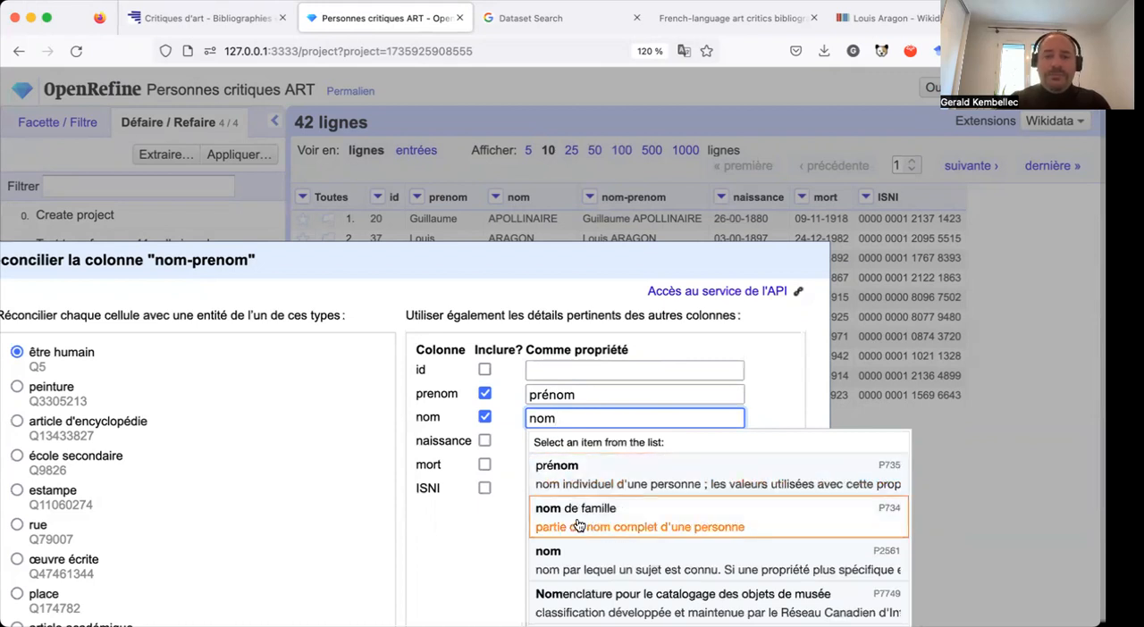
click(577, 525)
click(483, 441)
click(551, 443)
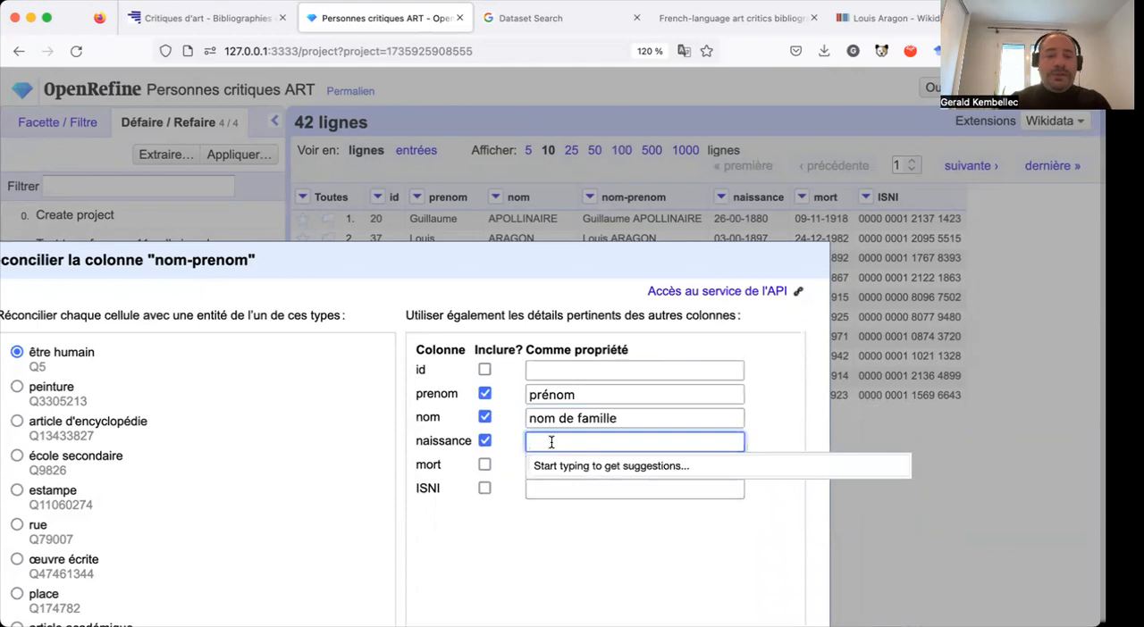
text(da)
key(BackSpace)
key(BackSpace)
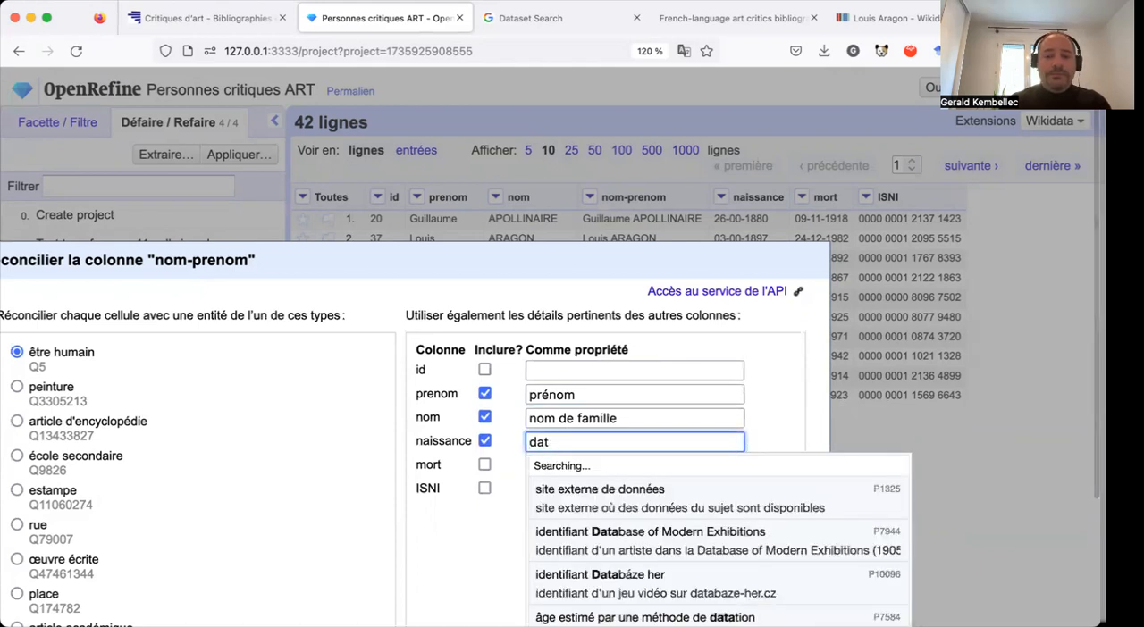
key(BackSpace)
key(BackSpace)
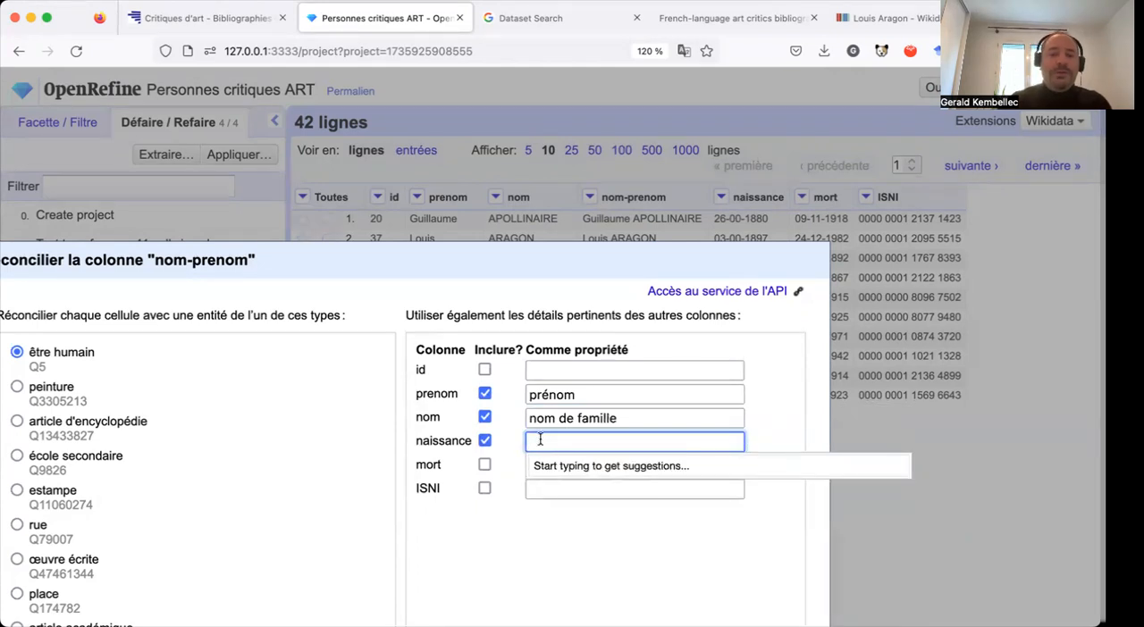
click(483, 441)
Include the ISNI column, matched to the property identifiant ISNI (P213), and run the reconciliation of nom-prenom.
click(484, 489)
click(556, 489)
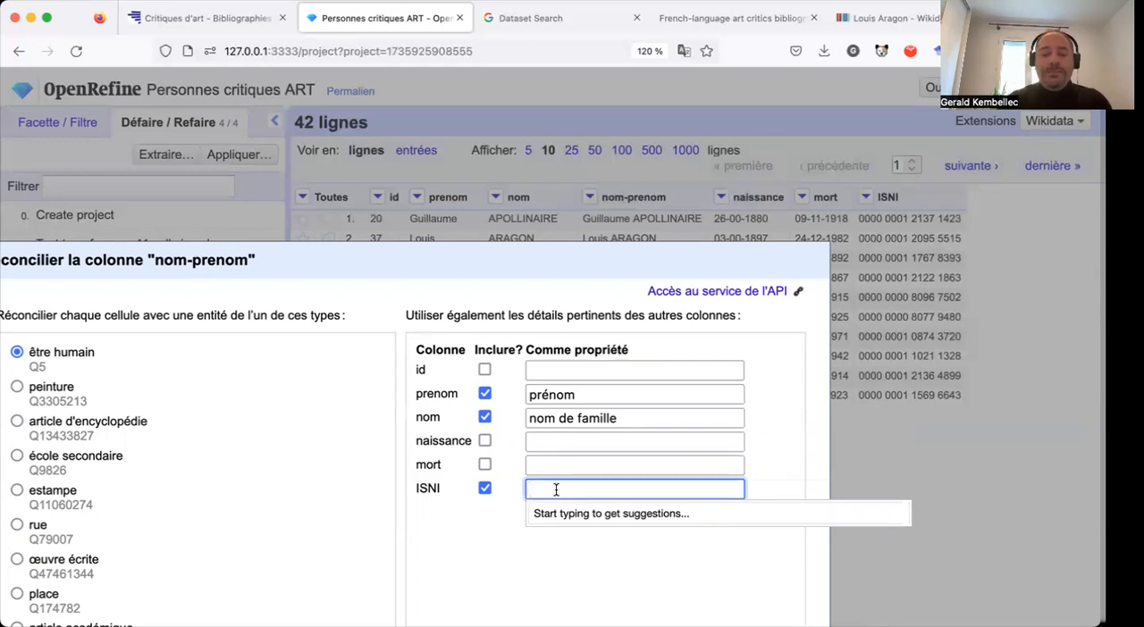
text(isni)
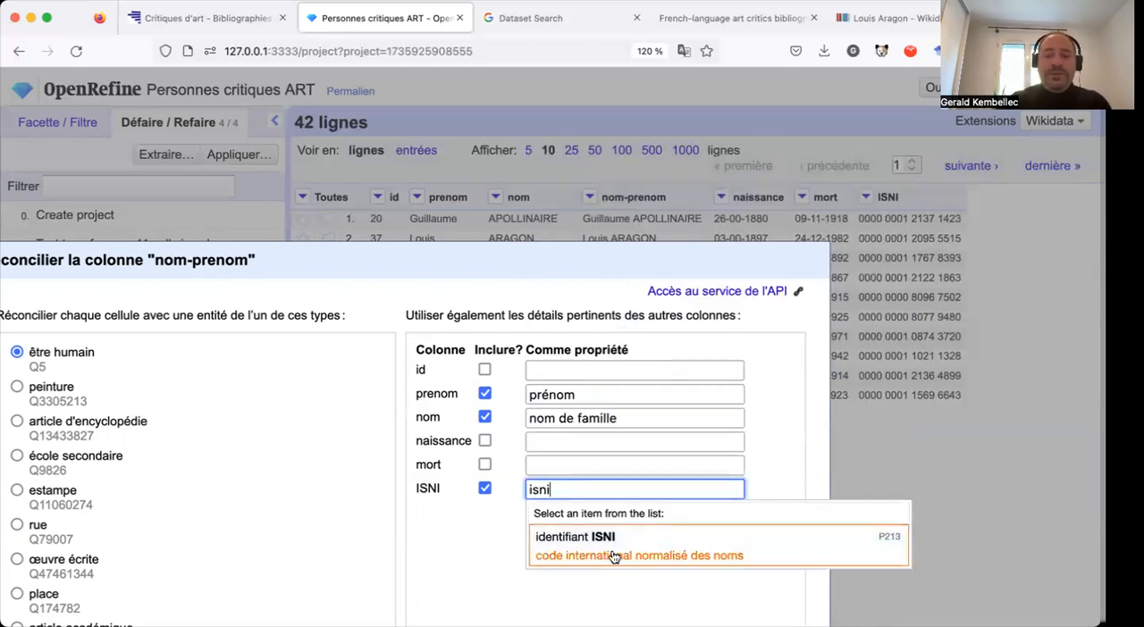
click(613, 554)
drag(713, 251, 722, 52)
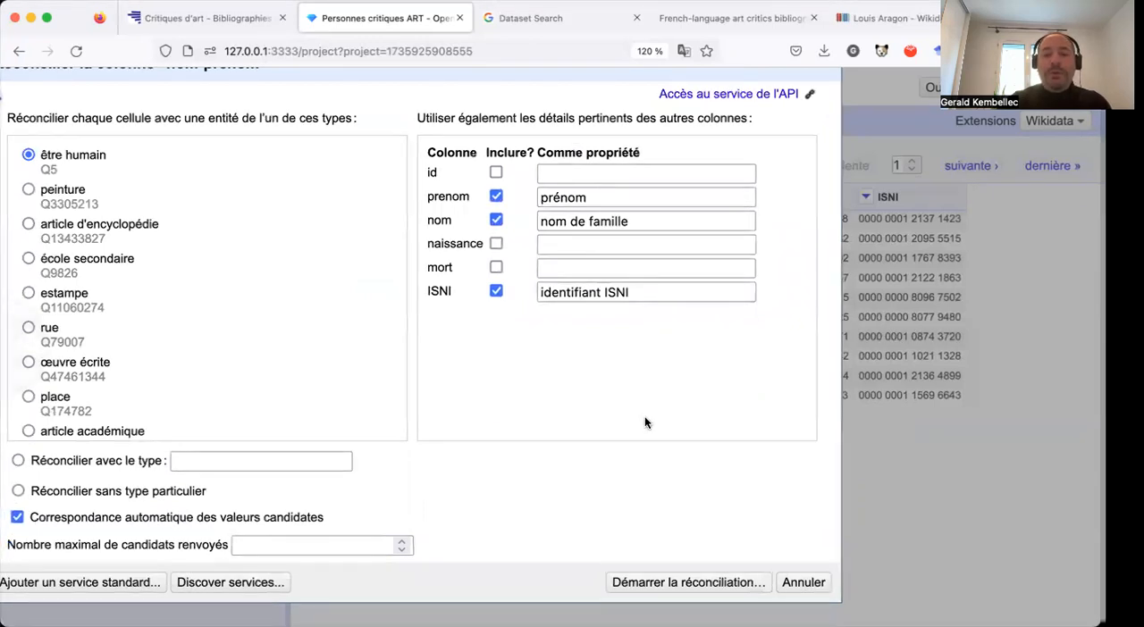
click(676, 582)
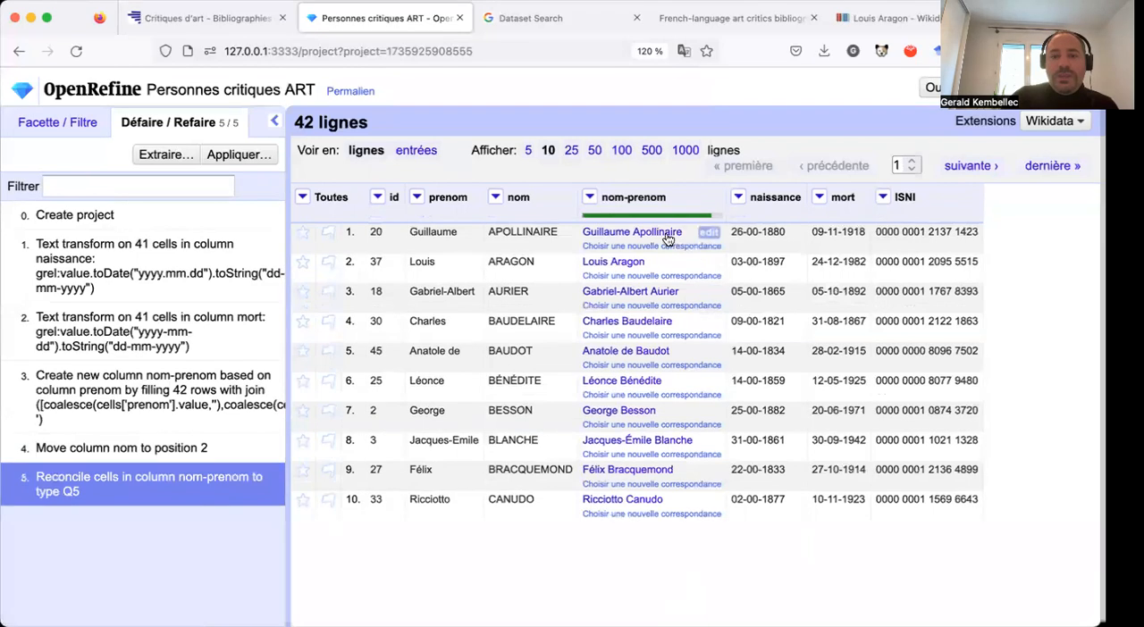
Preview the Wikidata match for Guillaume Apollinaire and roll the project history back to the step before the reconciliation.
mouse_move(660, 234)
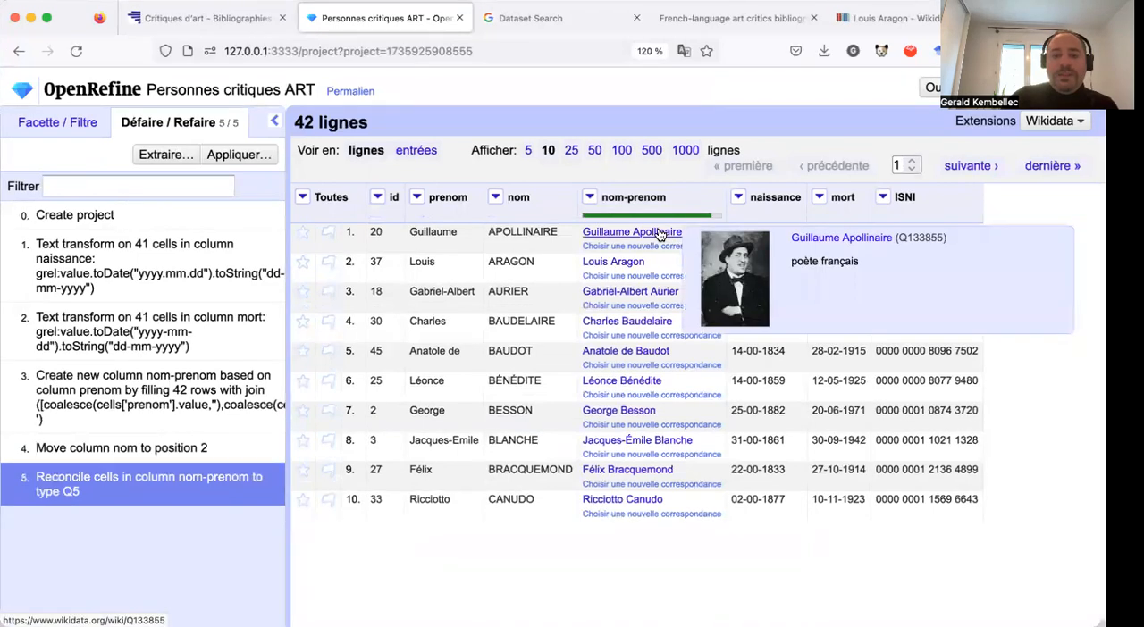
click(170, 454)
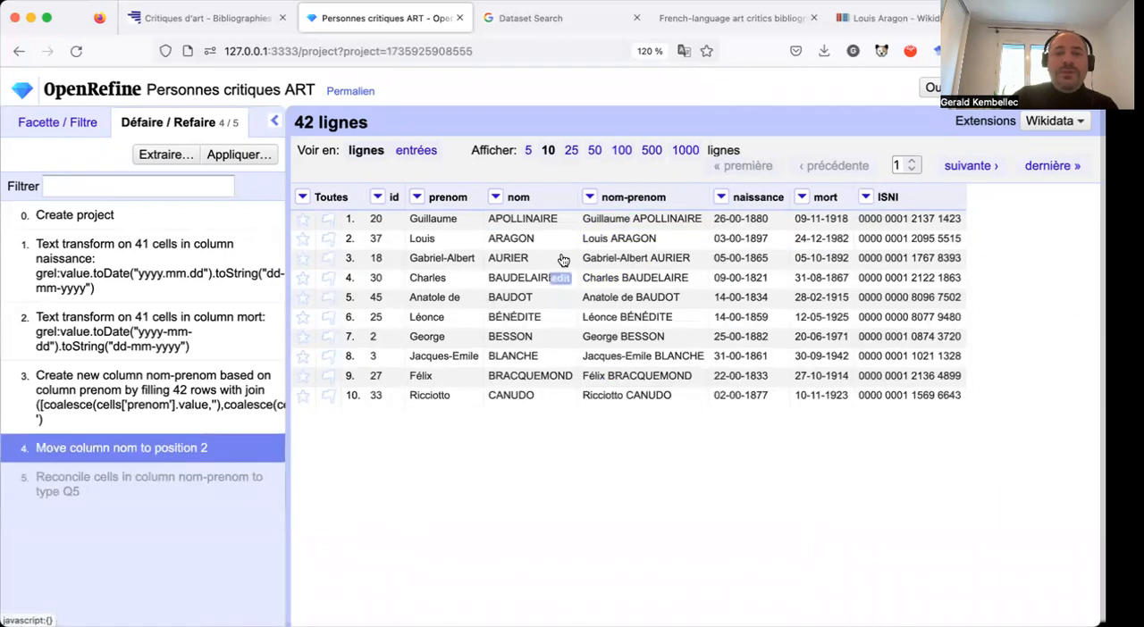
Add a column of entity identifiers based on nom-prenom, named "identifiant wikidata".
click(590, 197)
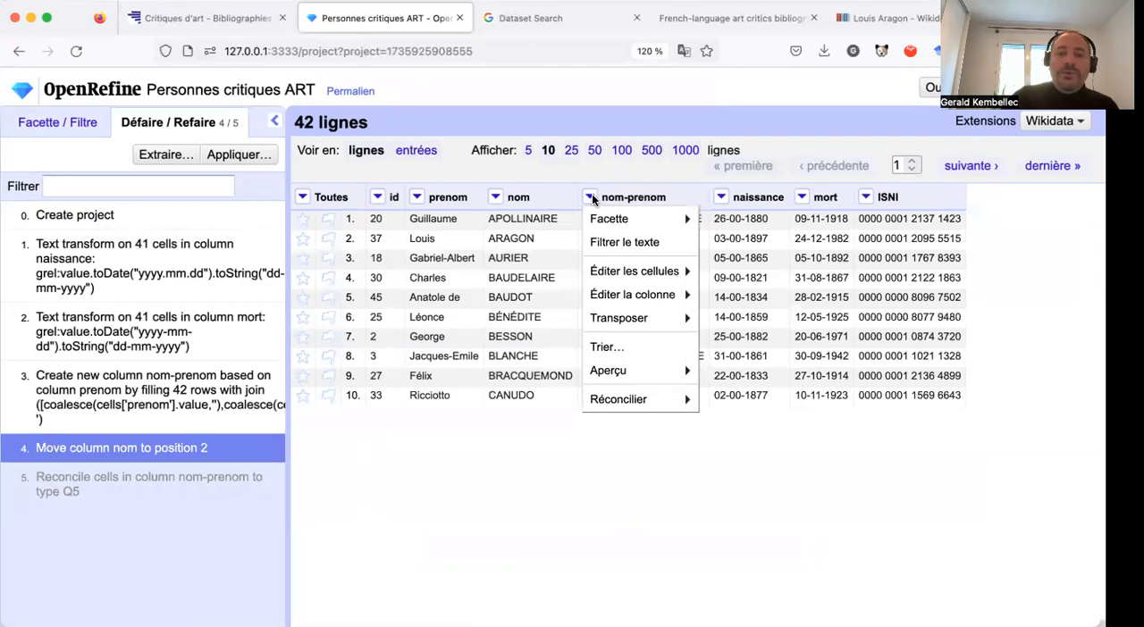
mouse_move(608, 372)
mouse_move(609, 399)
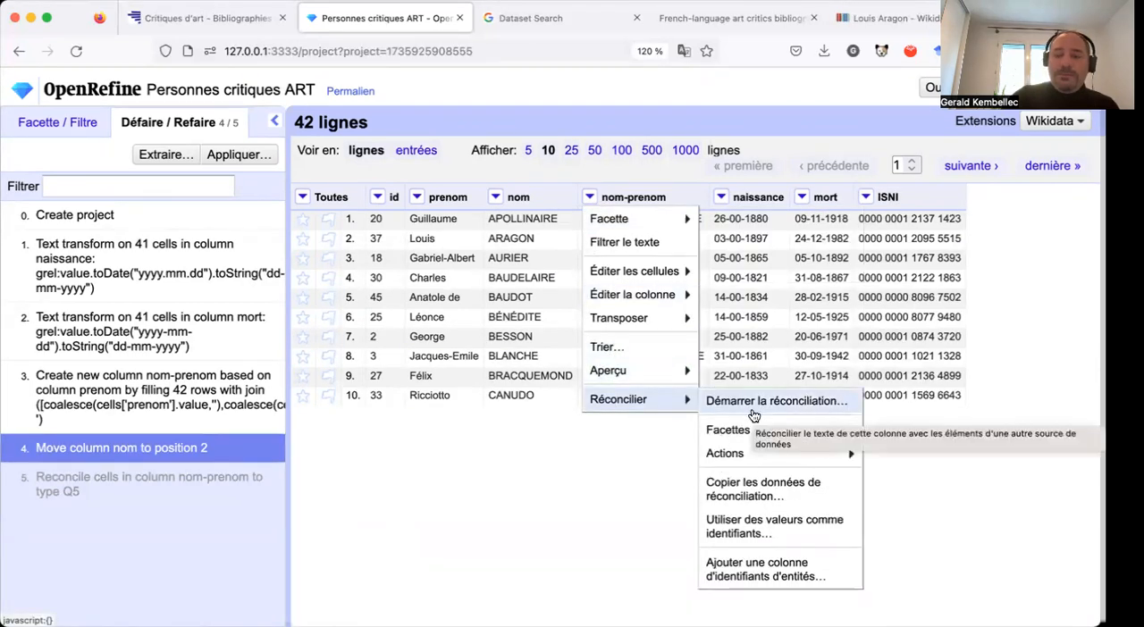
click(759, 568)
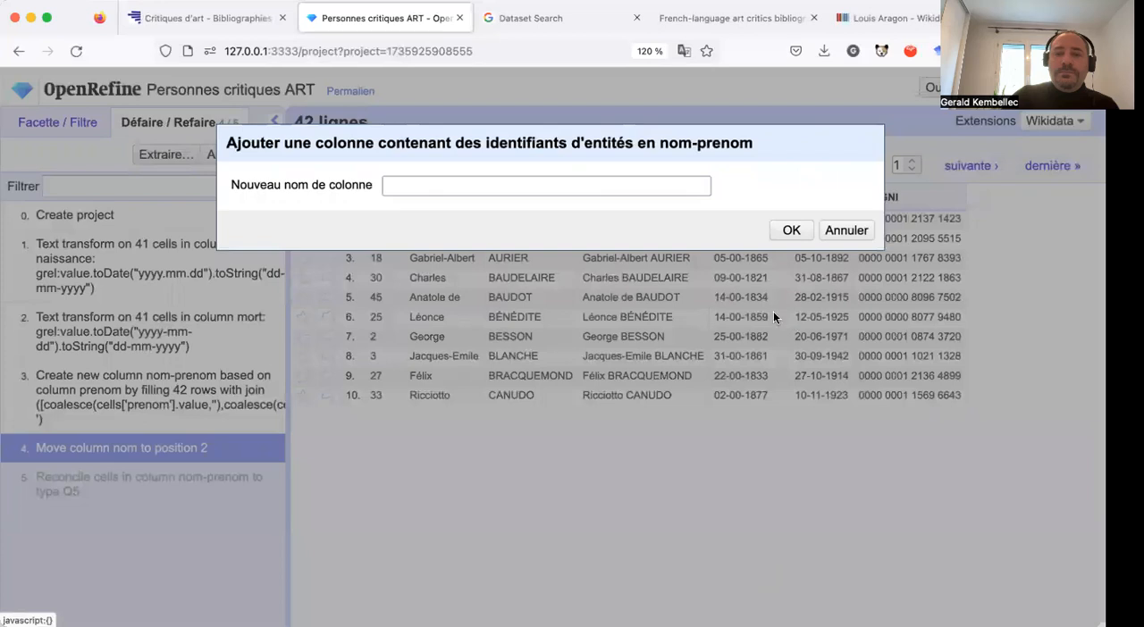
click(642, 187)
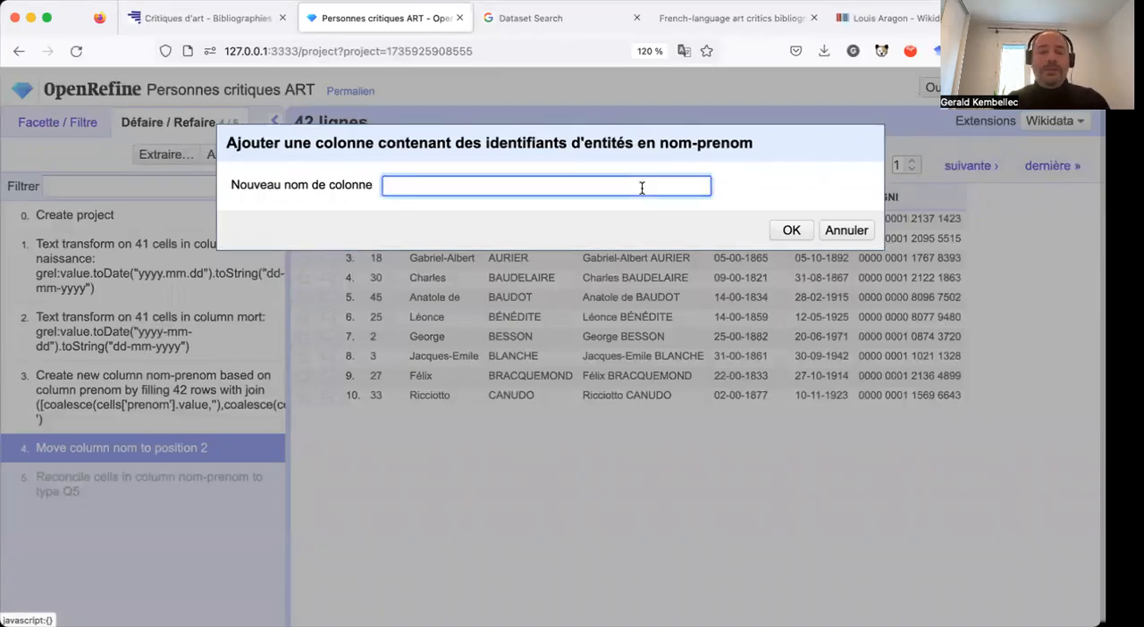
text(i)
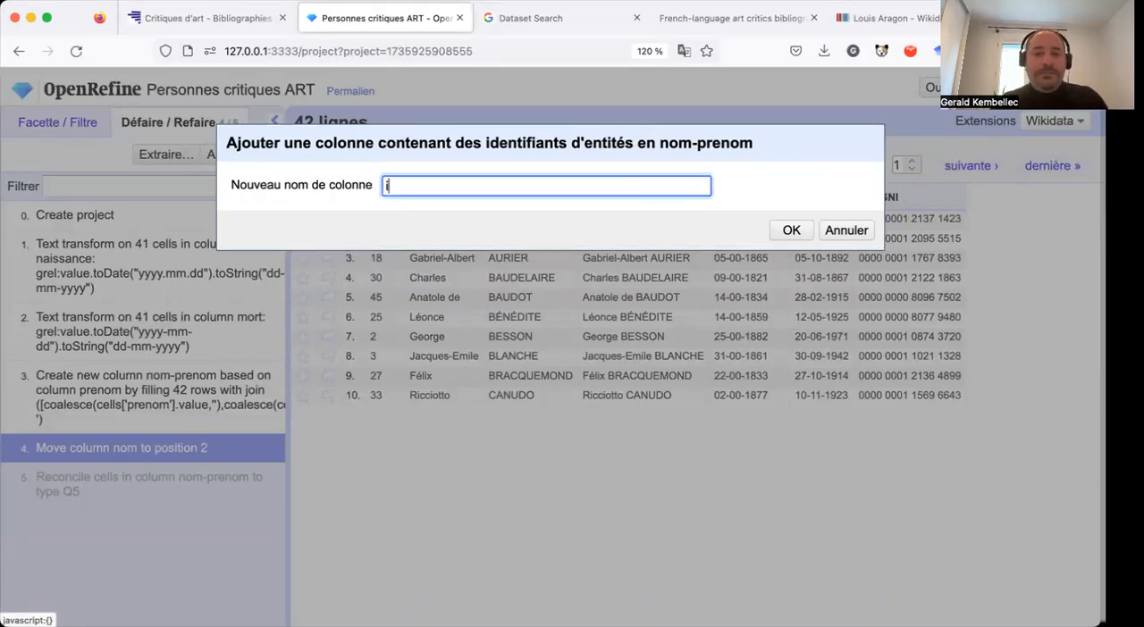
text(dent)
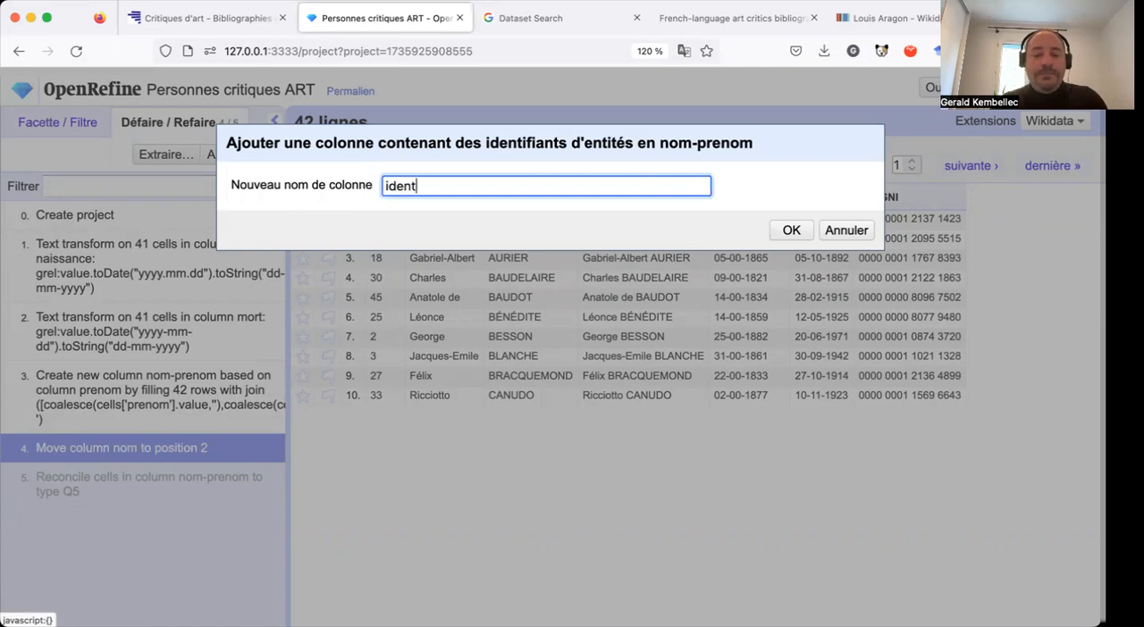
text(ifiant)
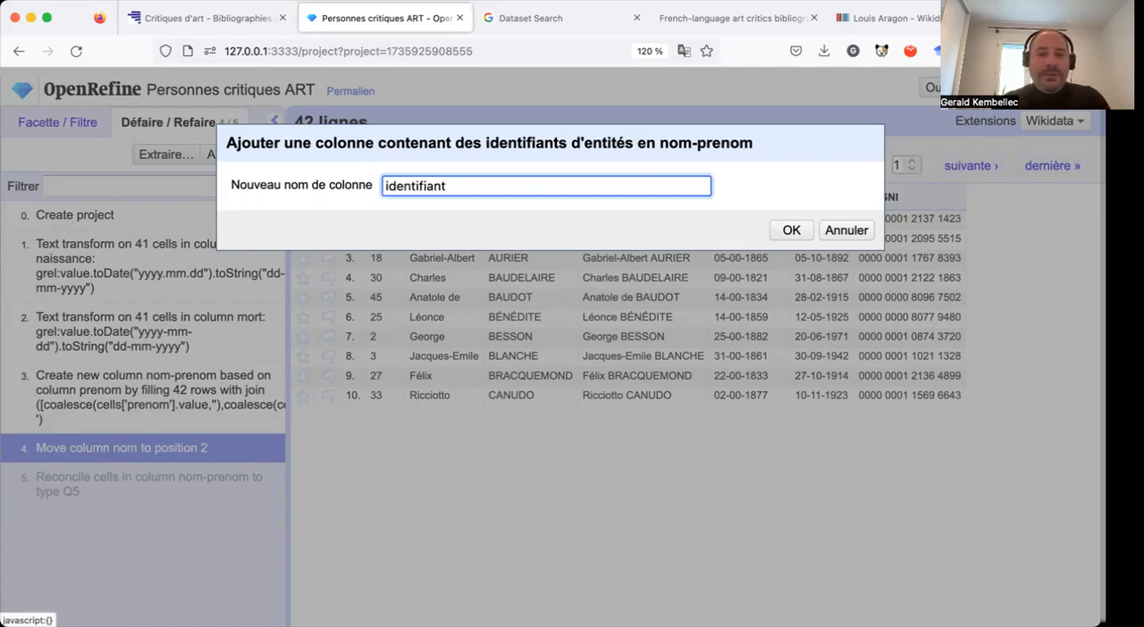
text( wikidata)
click(794, 230)
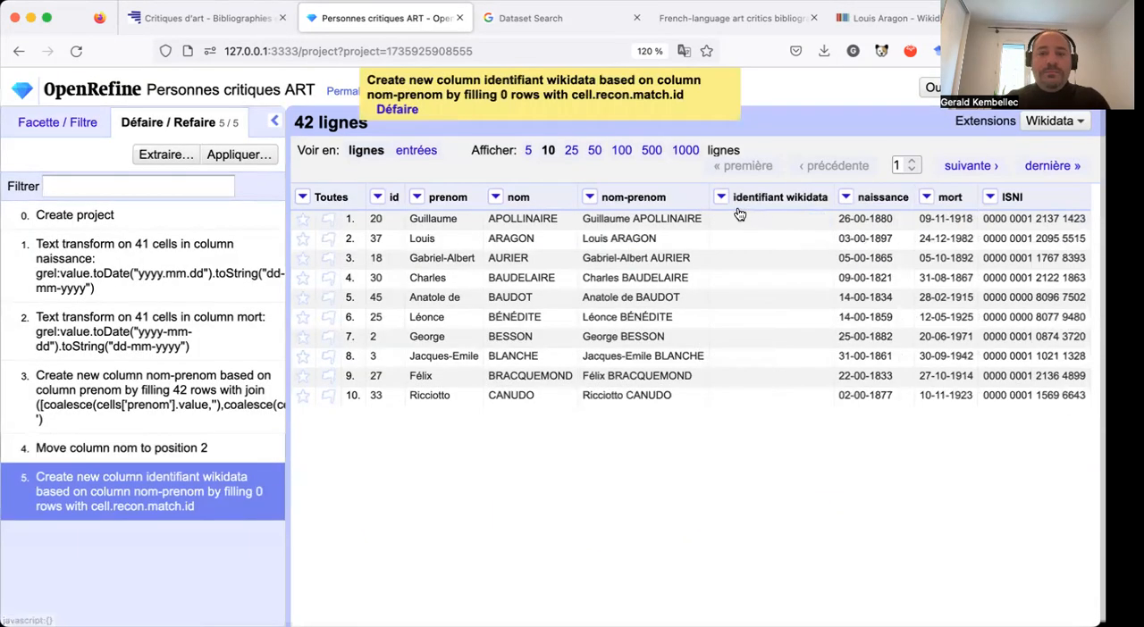
Set up reconciliation of nom-prenom with the Wikidata reconci.link (en) service, including the prenom column as given name.
click(590, 196)
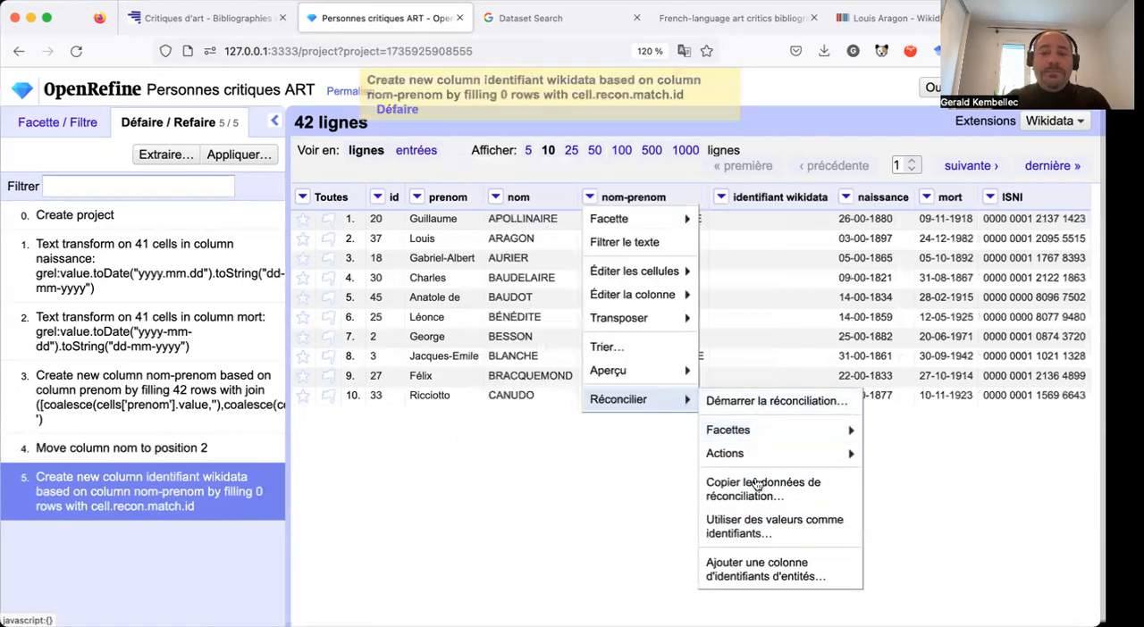
mouse_move(765, 432)
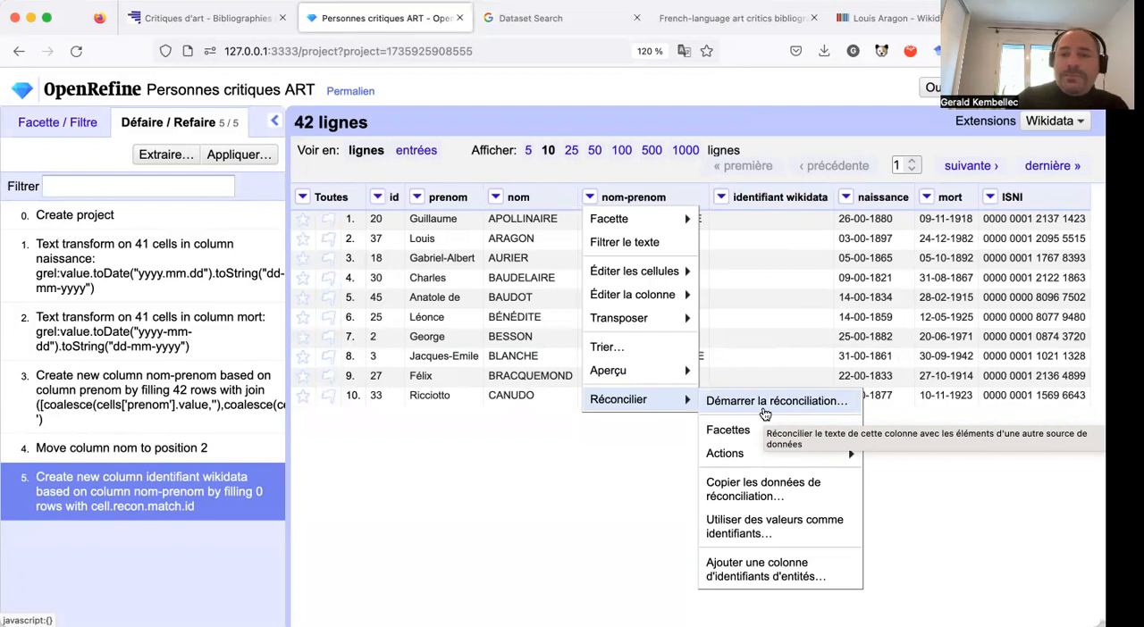
click(765, 410)
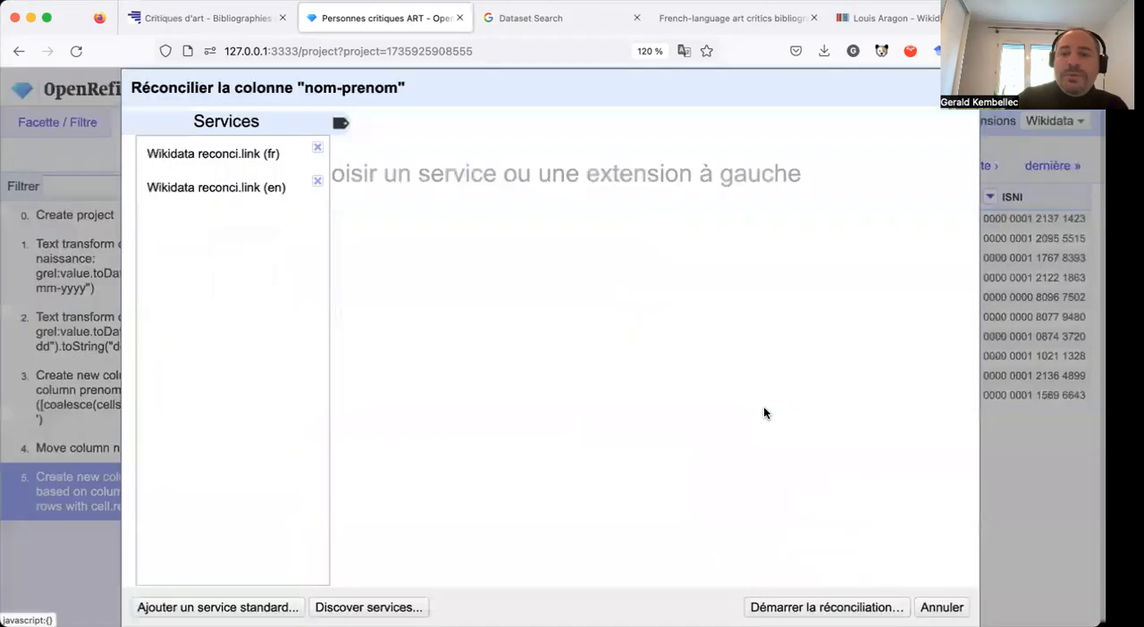
click(242, 185)
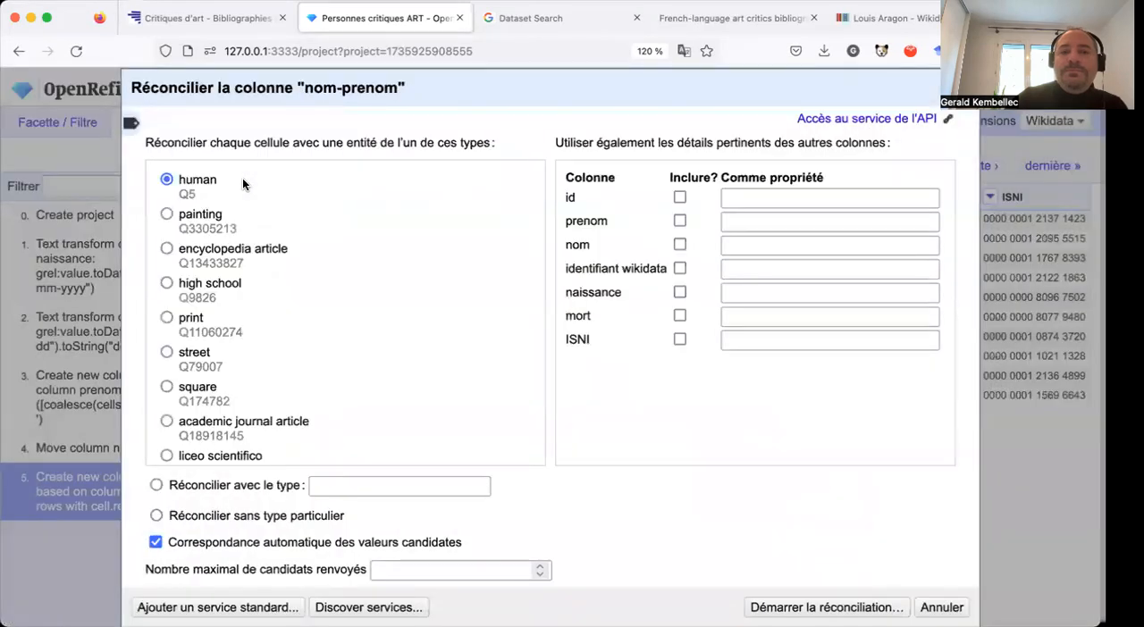
click(679, 221)
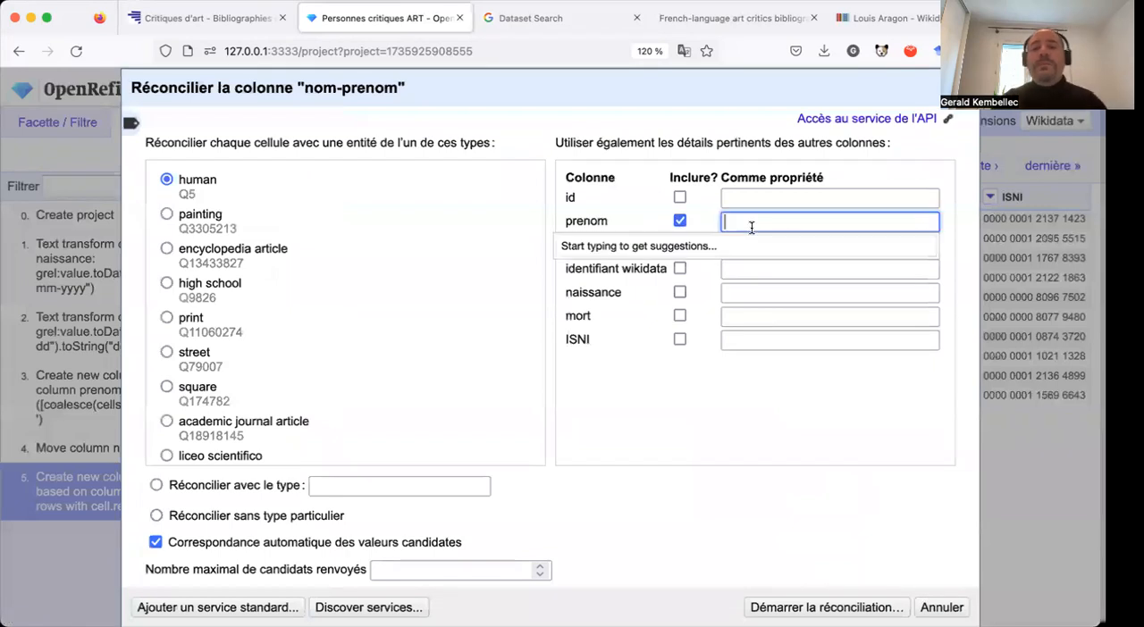
text(given)
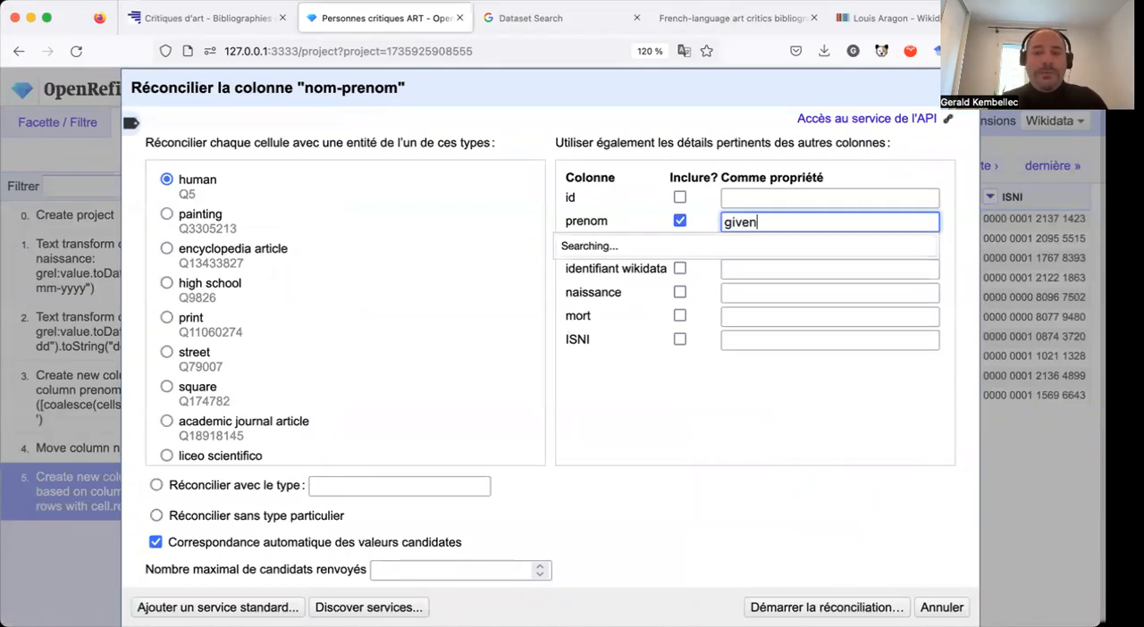
click(740, 264)
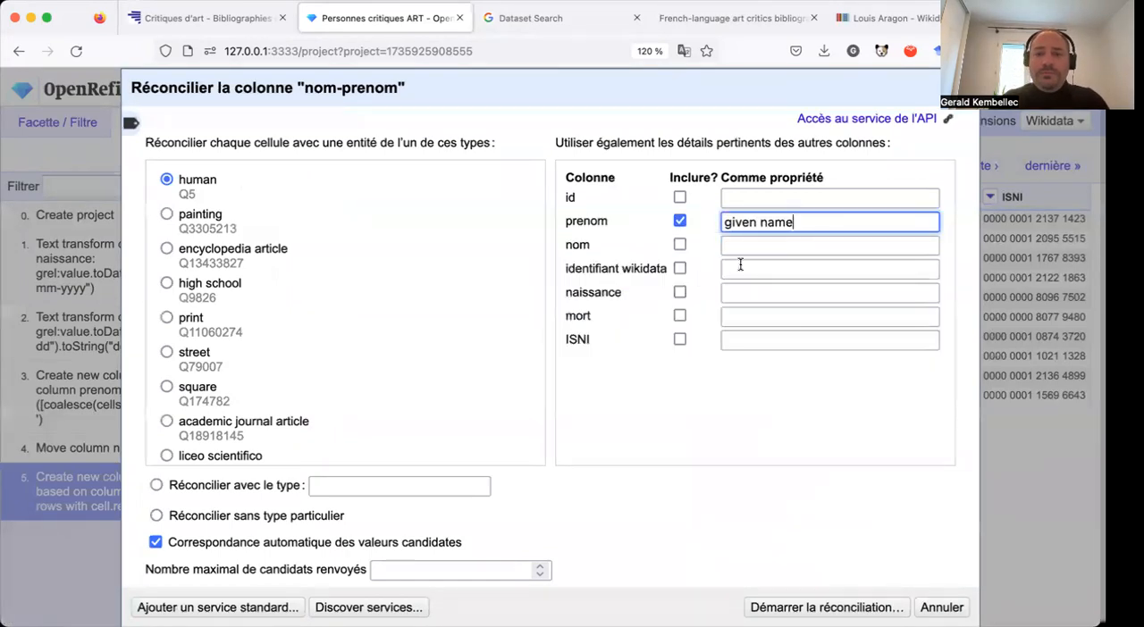
Include the nom column in the reconciliation, matched to the property family name (P734).
click(679, 244)
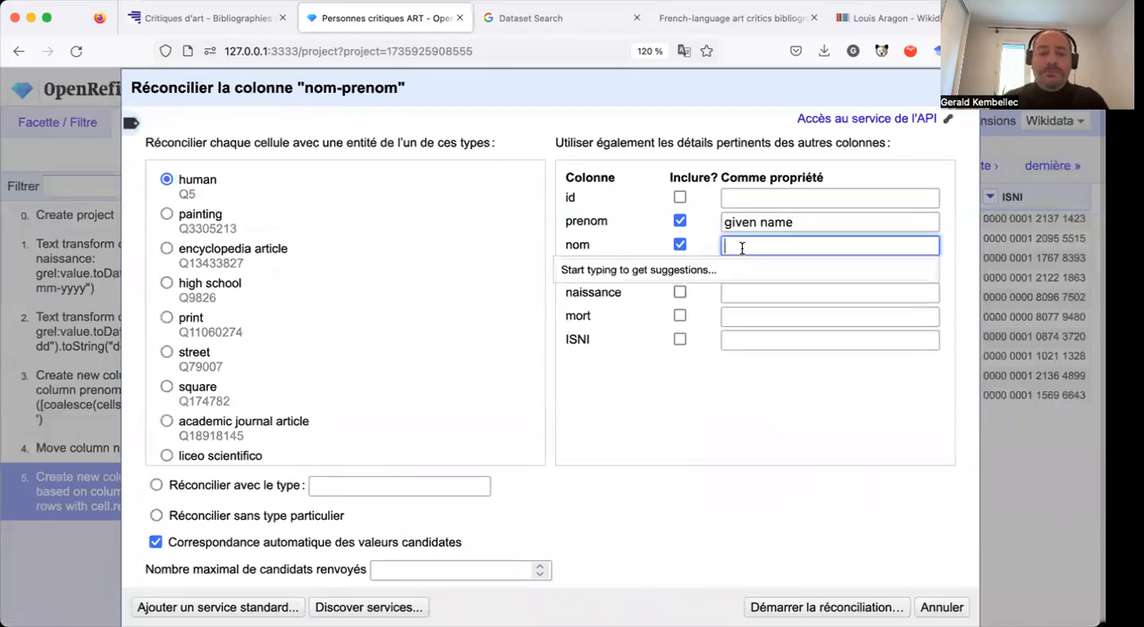
text(famil)
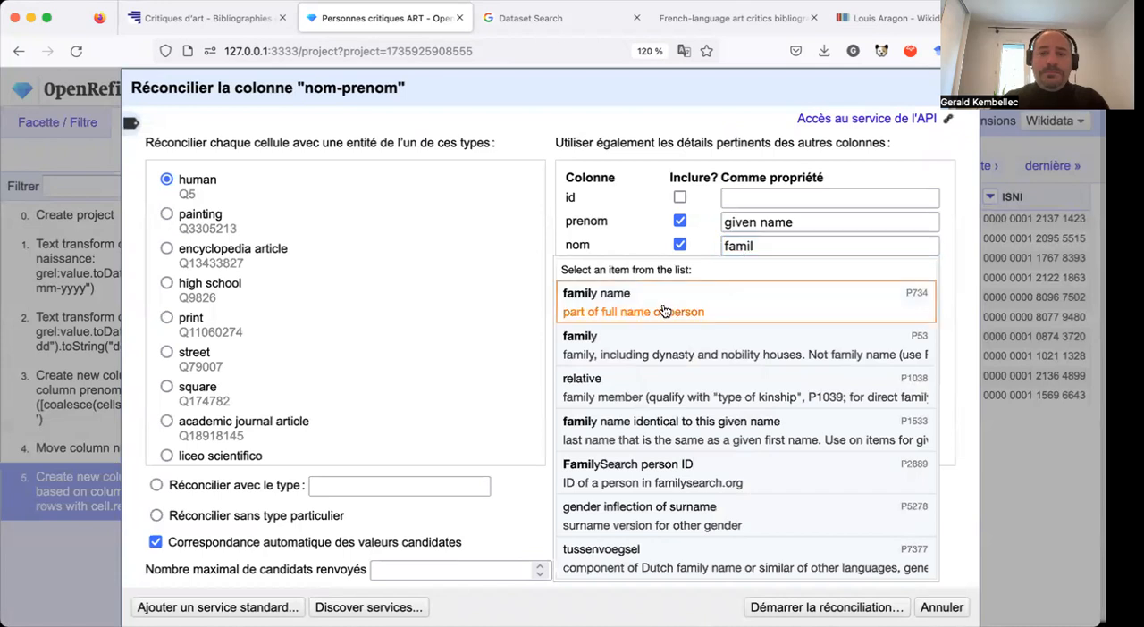
click(663, 310)
Include the ISNI column, matched to the property ISNI (P213), and start reconciling against the English service.
click(679, 340)
text(isn)
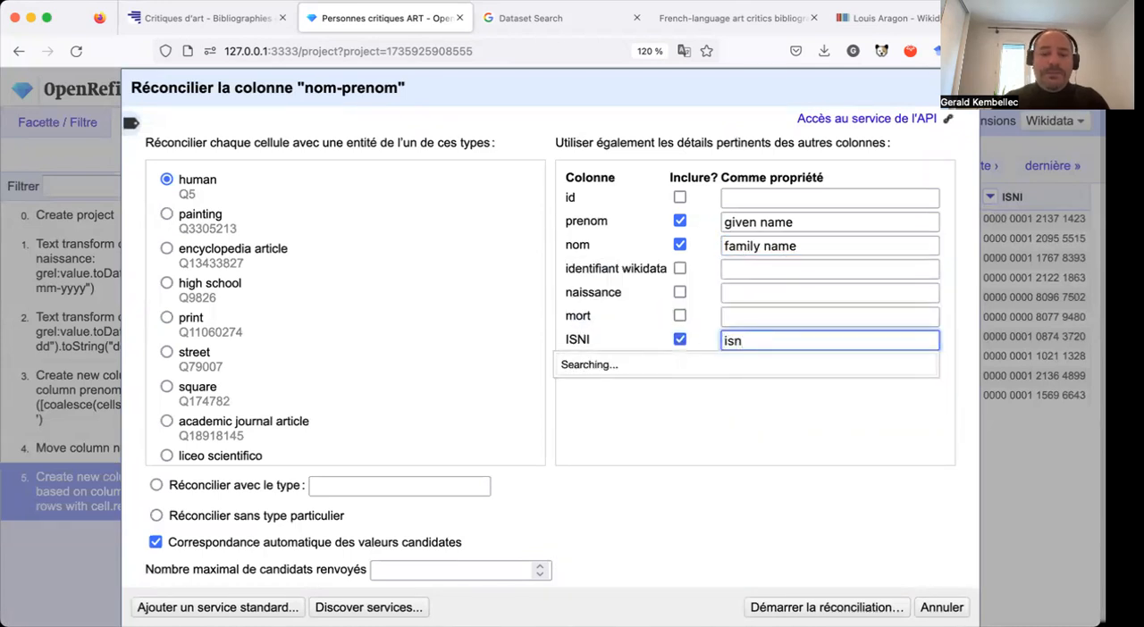
text(i)
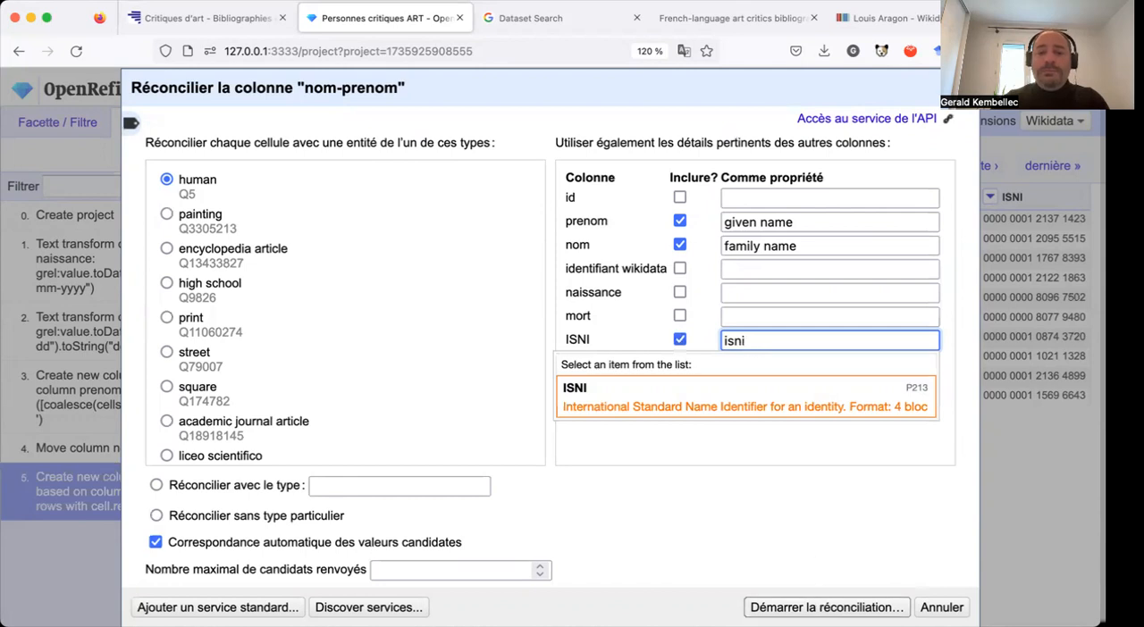
click(827, 608)
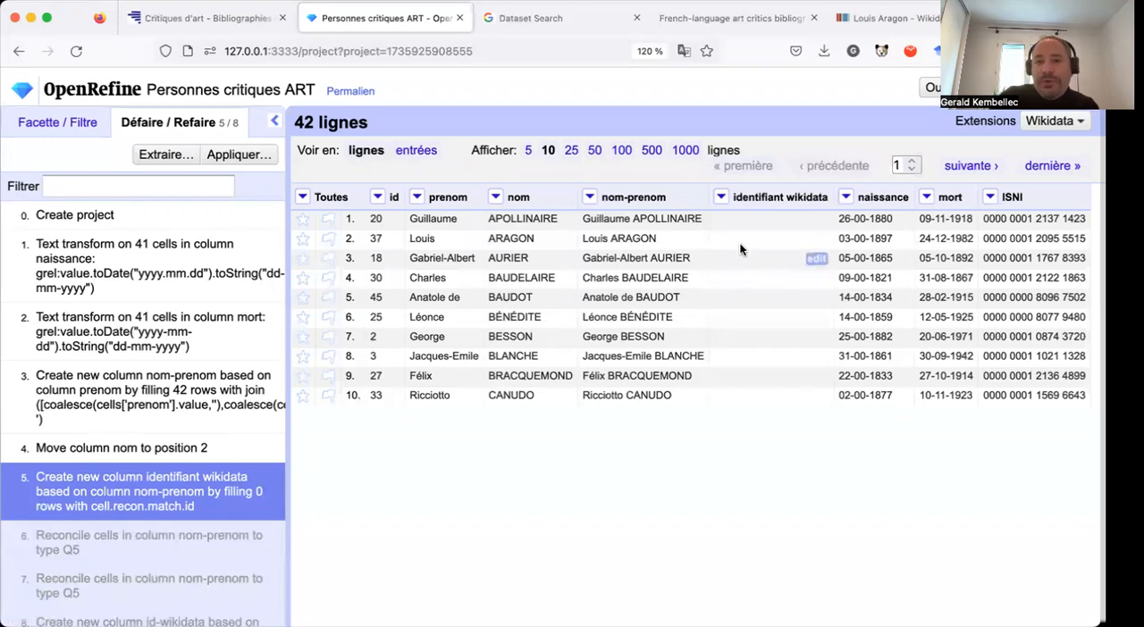
Remove the empty identifiant wikidata column from the project.
click(721, 199)
mouse_move(731, 223)
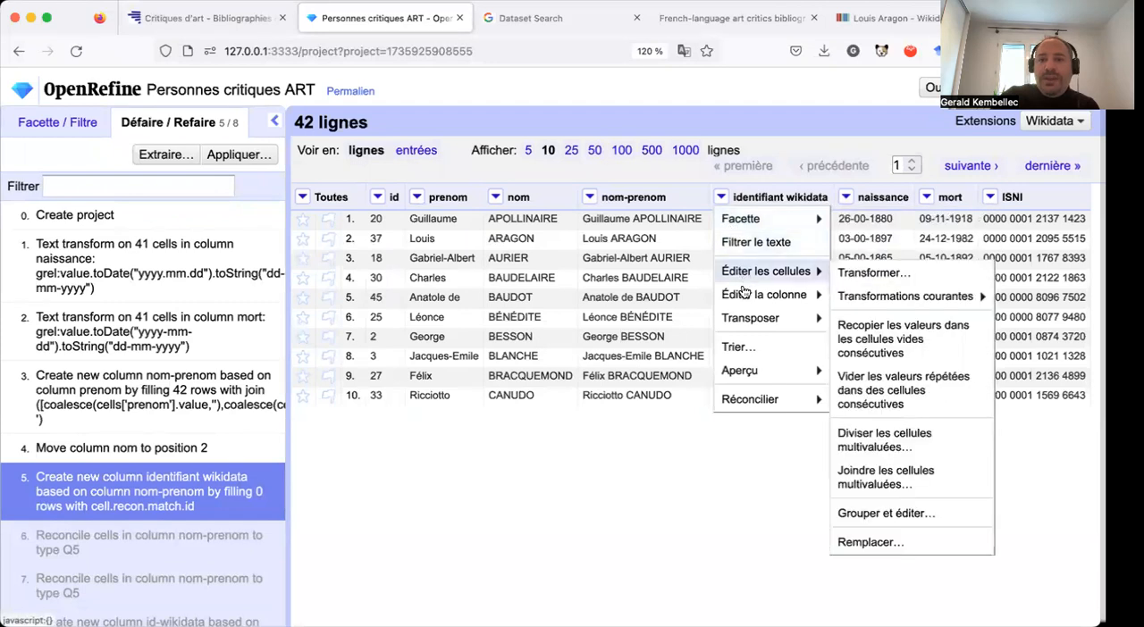
mouse_move(743, 294)
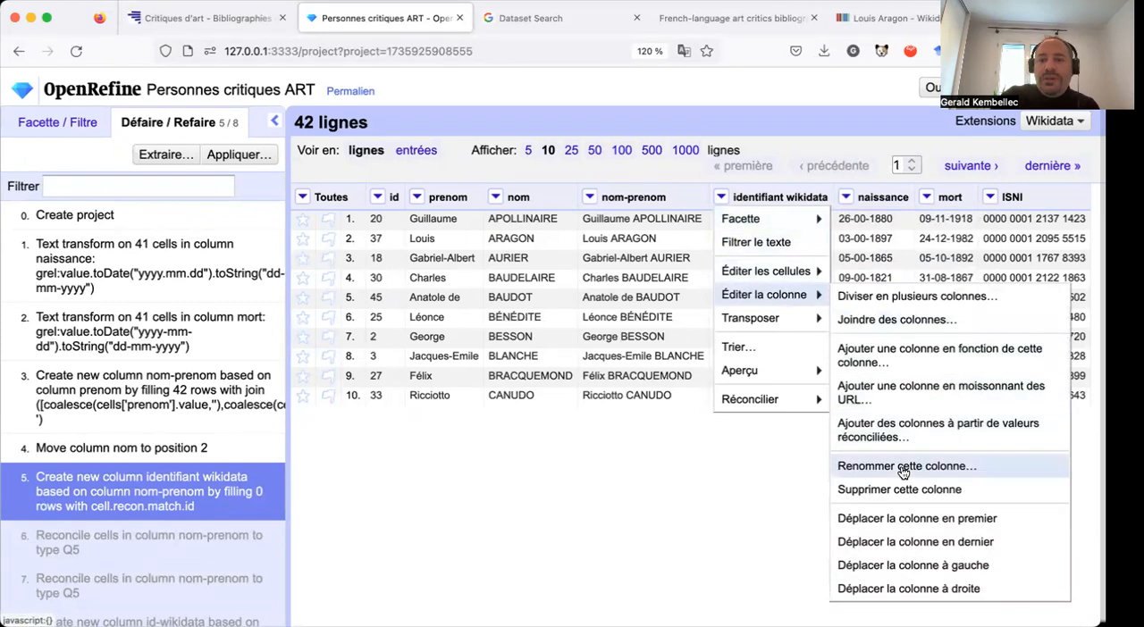
click(892, 488)
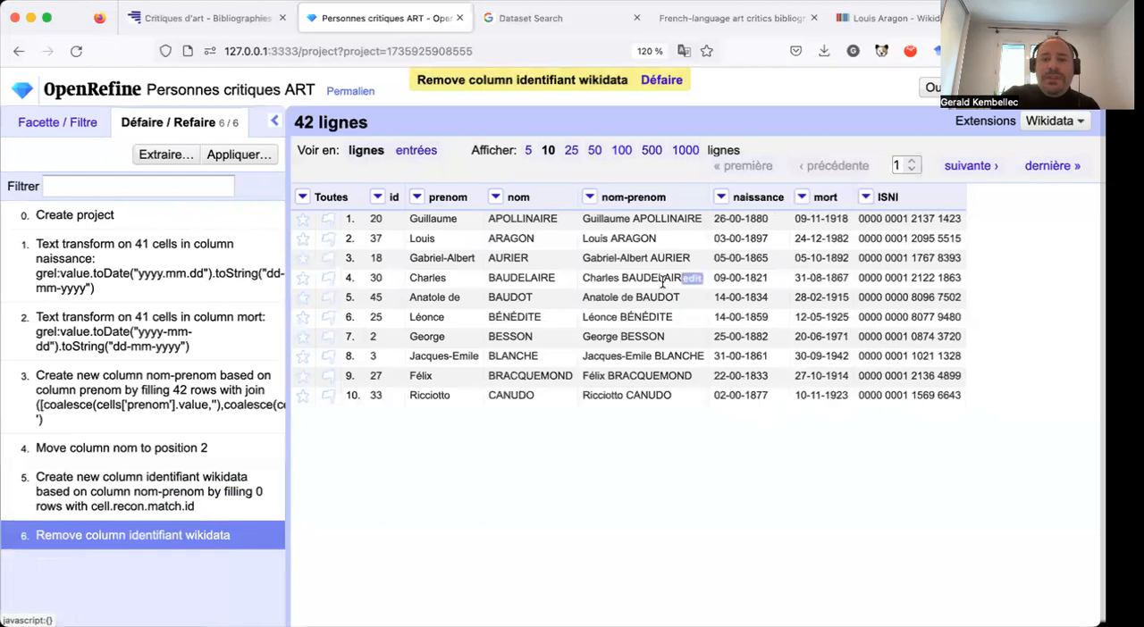
Set up a new reconciliation of nom-prenom with the Wikidata reconci.link (fr) service and look through the proposed entity types.
click(589, 199)
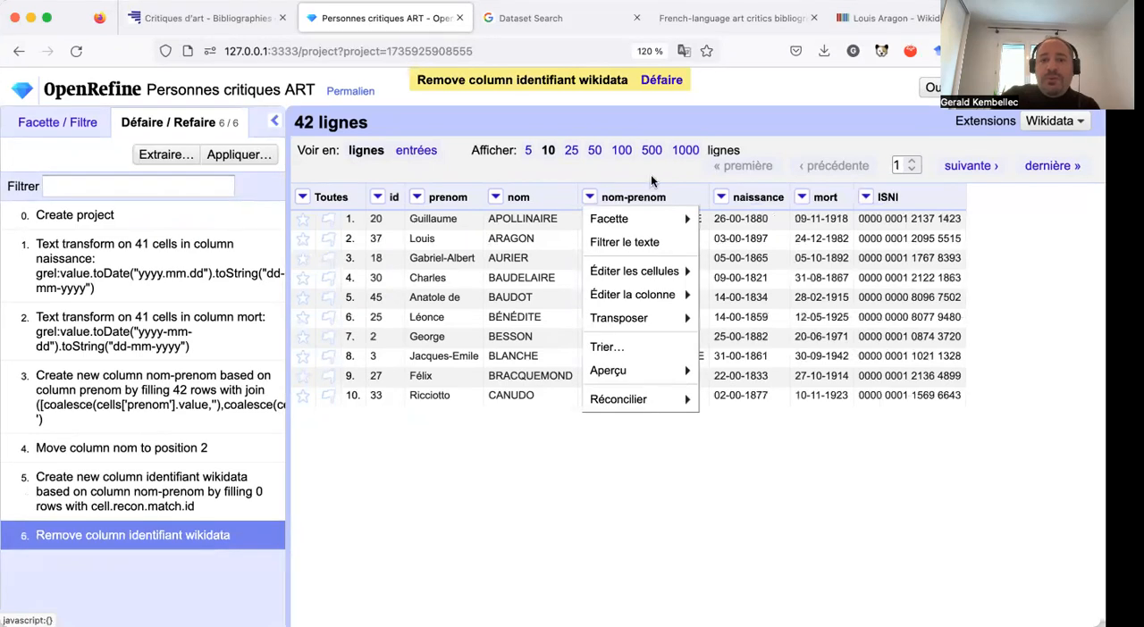
mouse_move(620, 400)
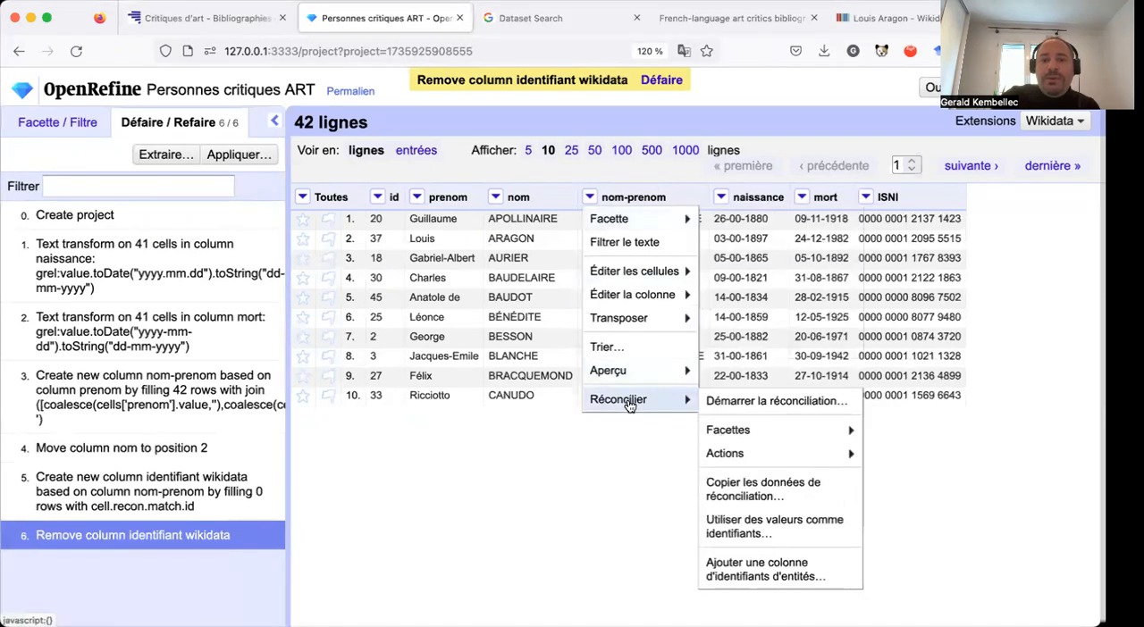
click(769, 398)
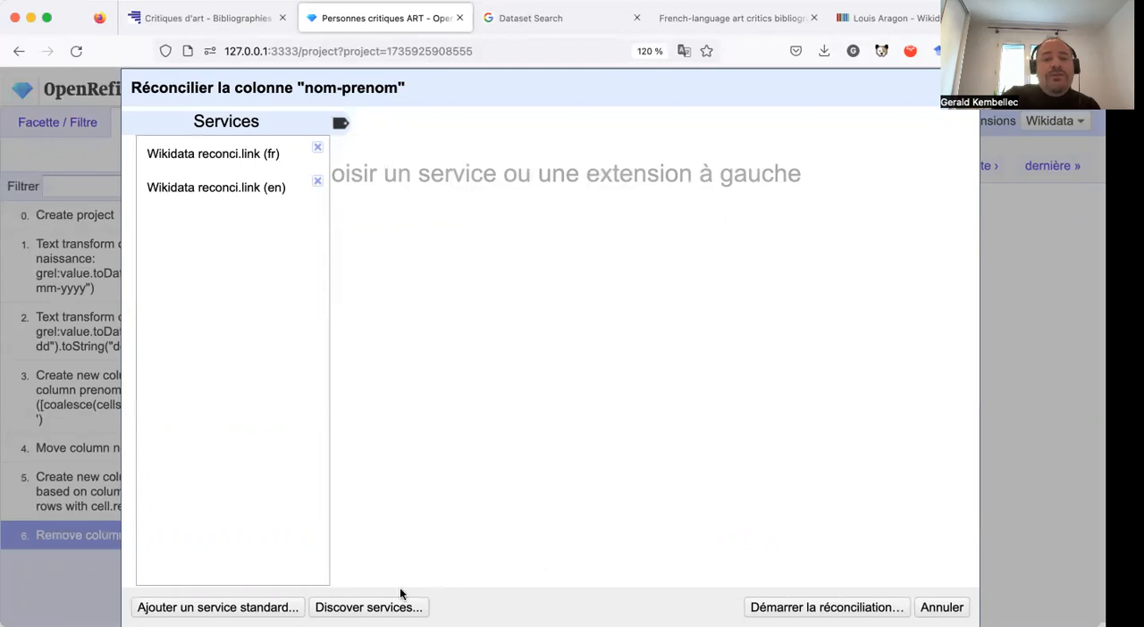
click(255, 157)
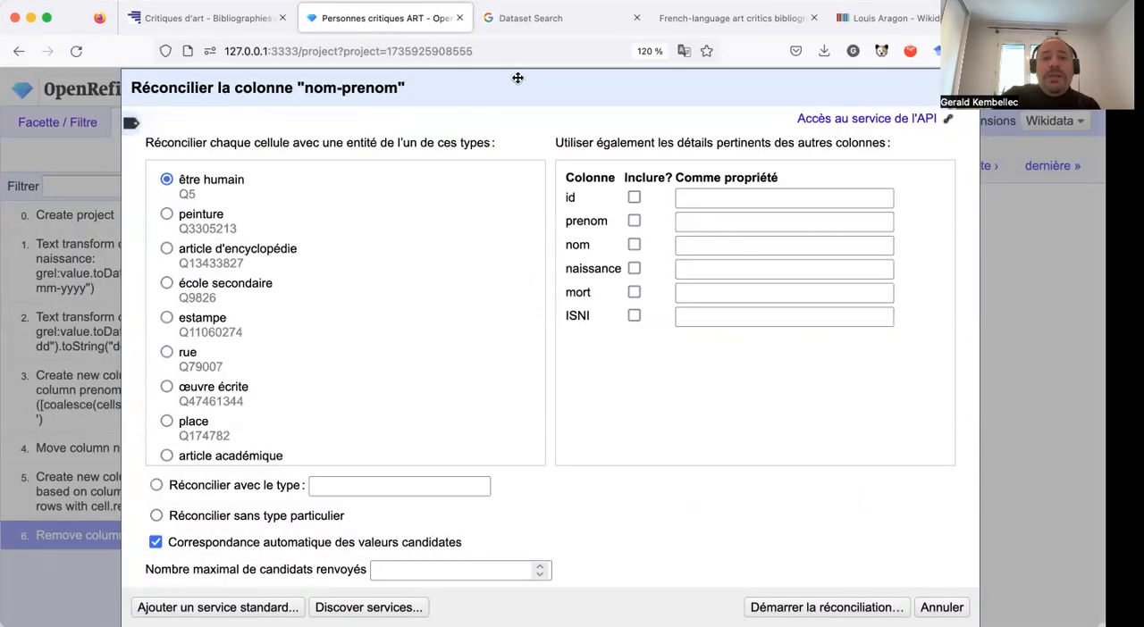
drag(517, 78, 498, 54)
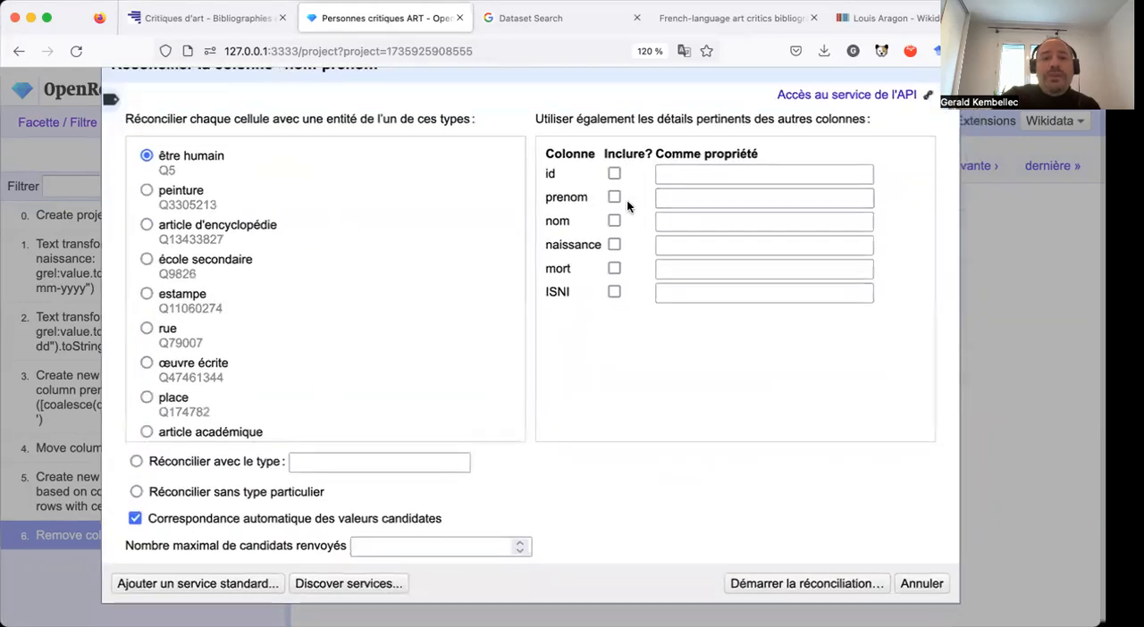
scroll(406, 292, down, 3)
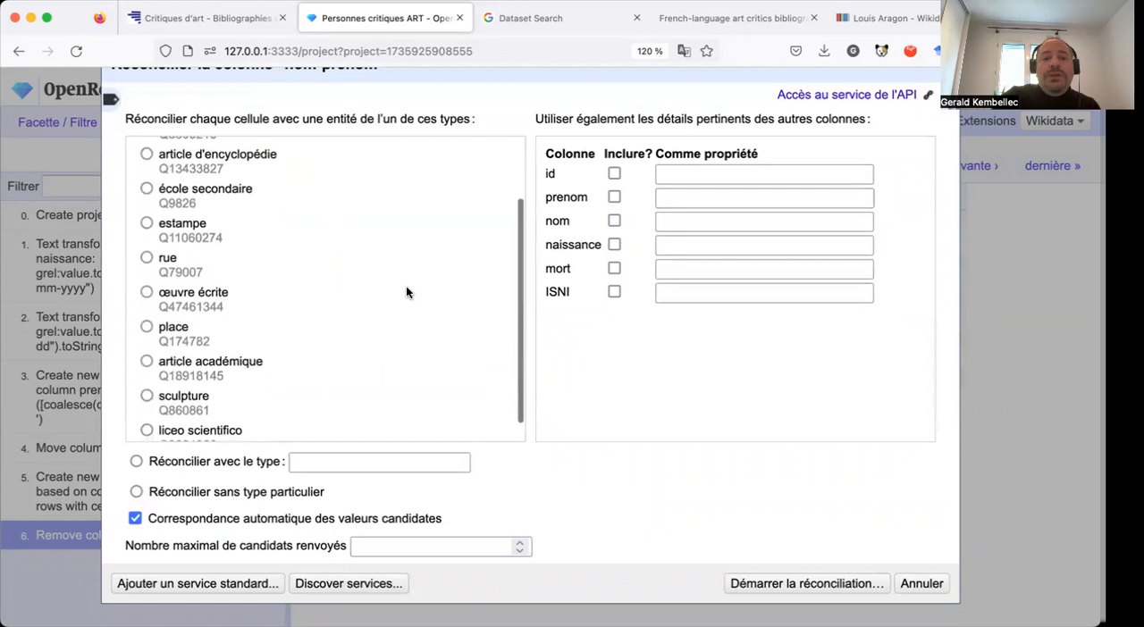
Limit the returned candidates to 1 and include the prenom, nom and ISNI columns as additional reconciliation details.
scroll(380, 421, down, 1)
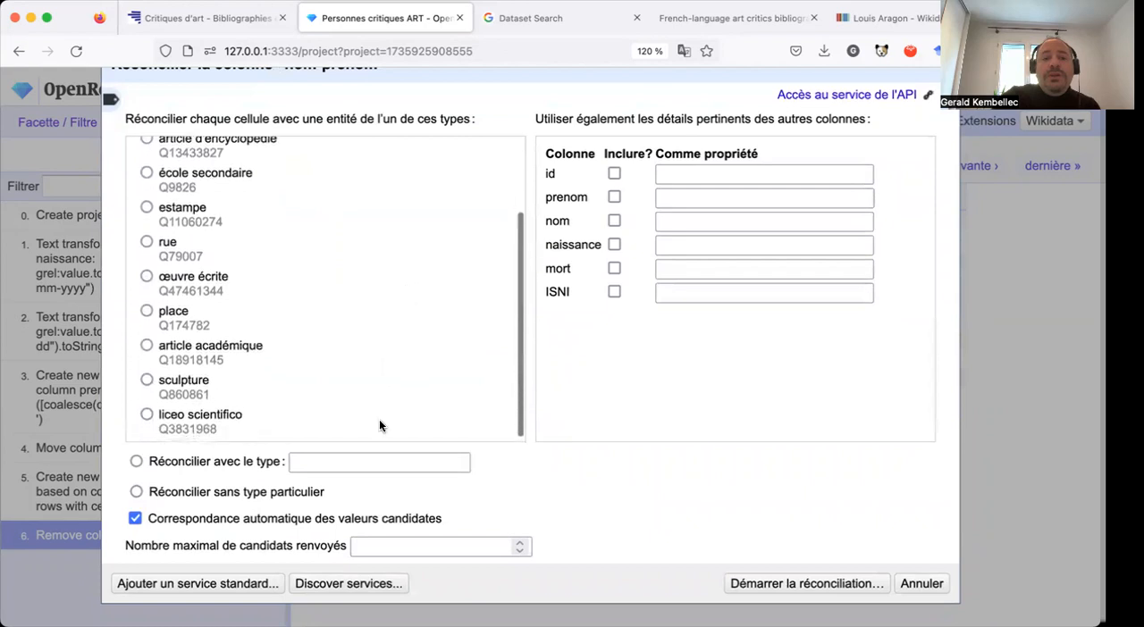
click(485, 546)
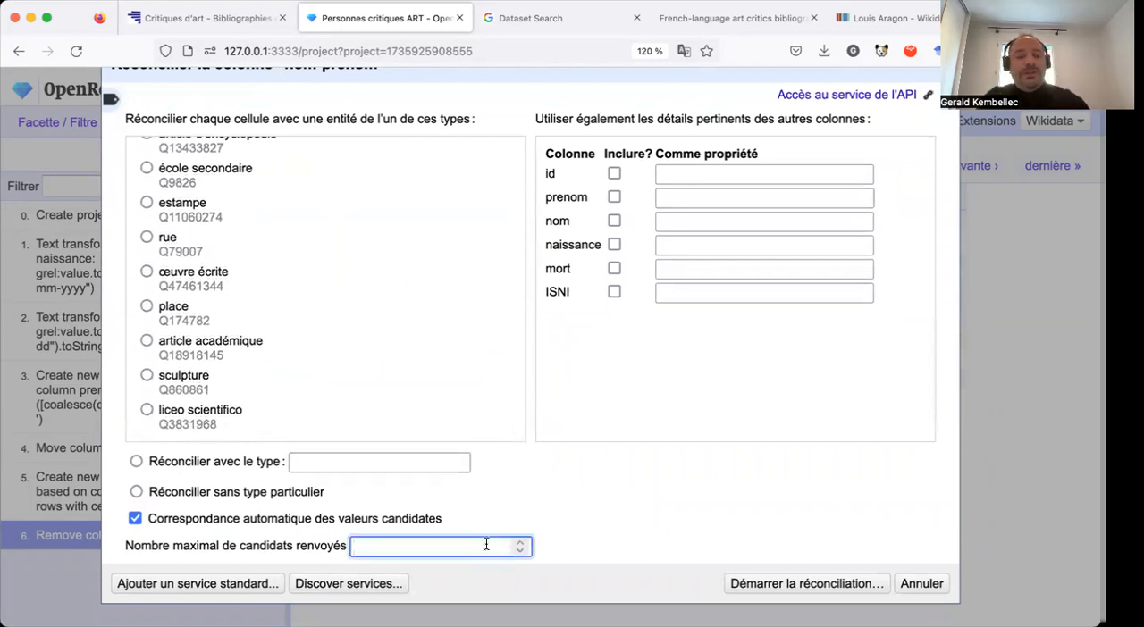
text(1)
click(620, 528)
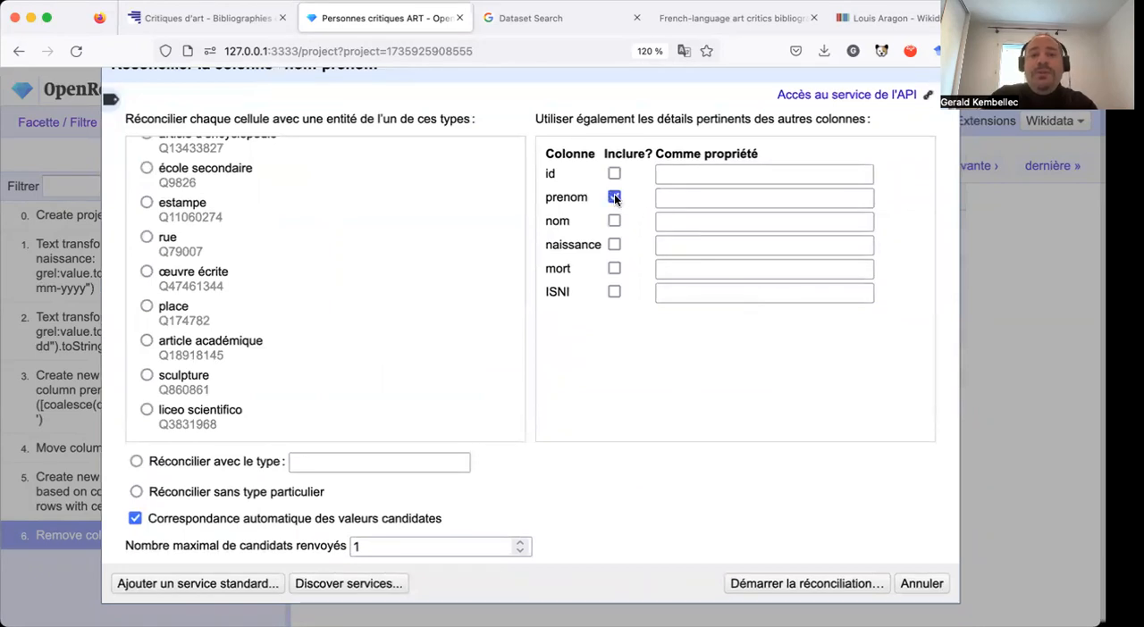
click(614, 221)
click(614, 293)
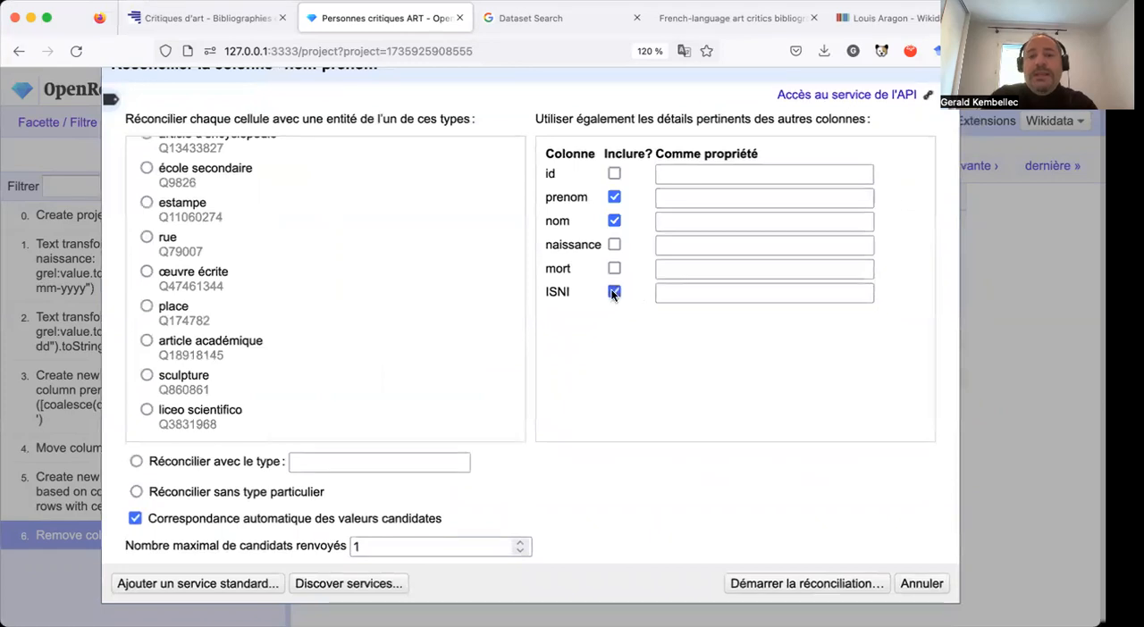
Match the prenom column to the Wikidata property prénom (P735).
click(694, 201)
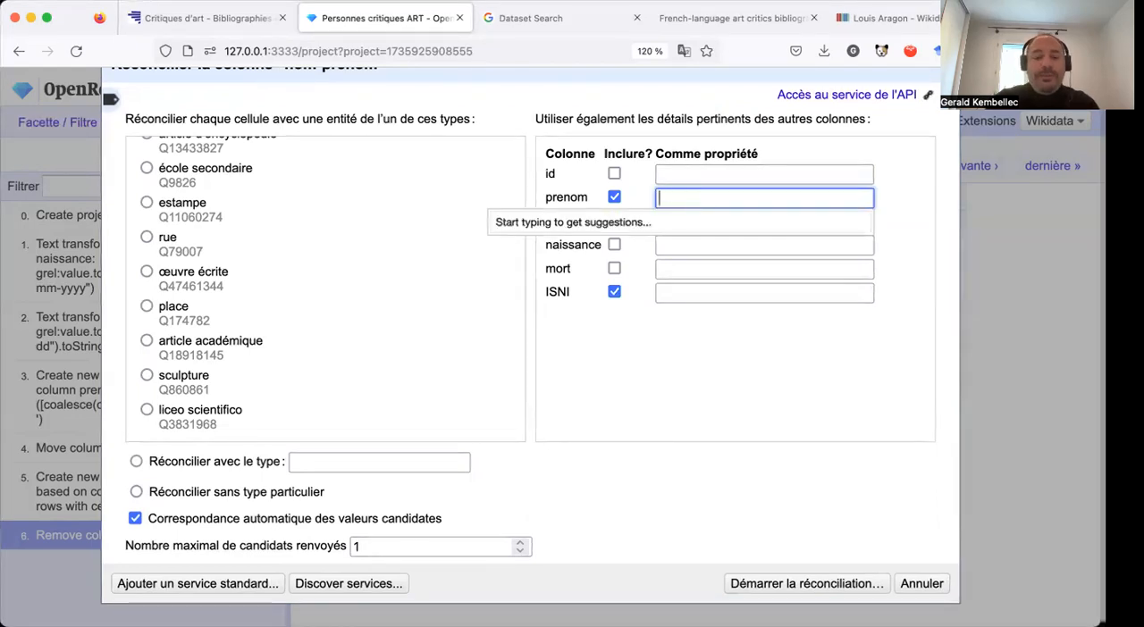
text(pre)
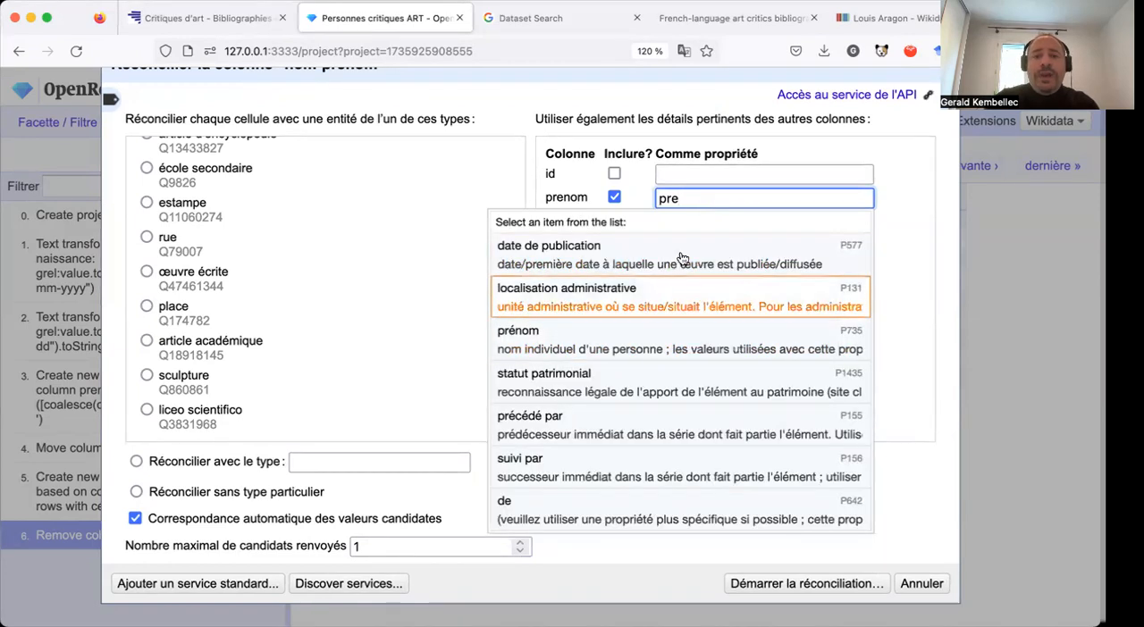
double_click(687, 198)
text(given)
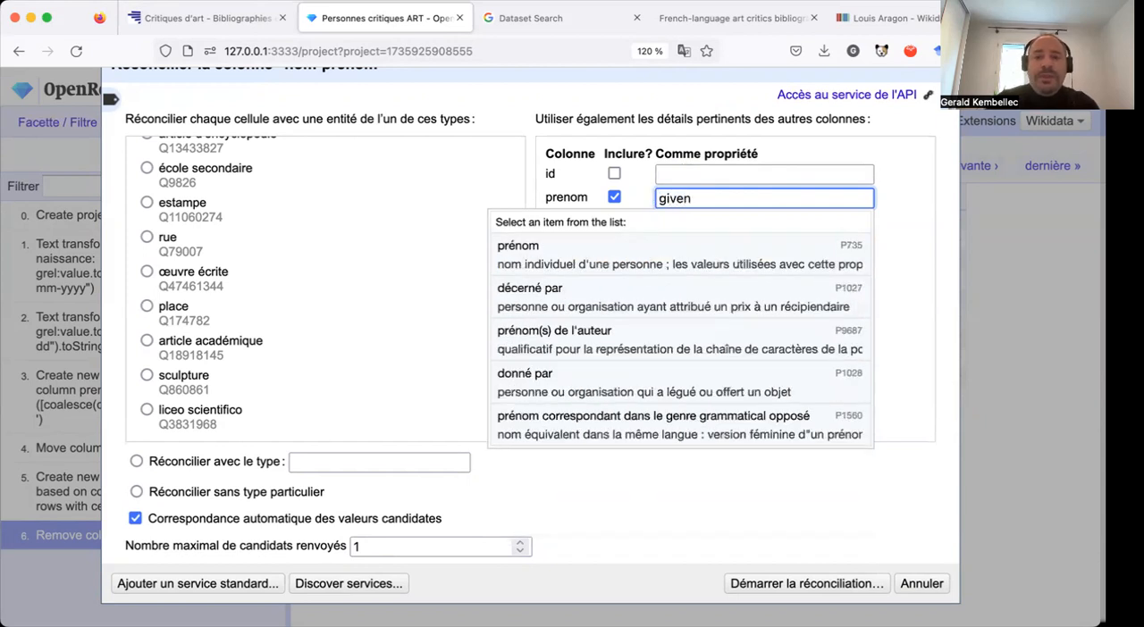
click(549, 263)
Match the nom column to the Wikidata property nom de famille (P734).
click(685, 222)
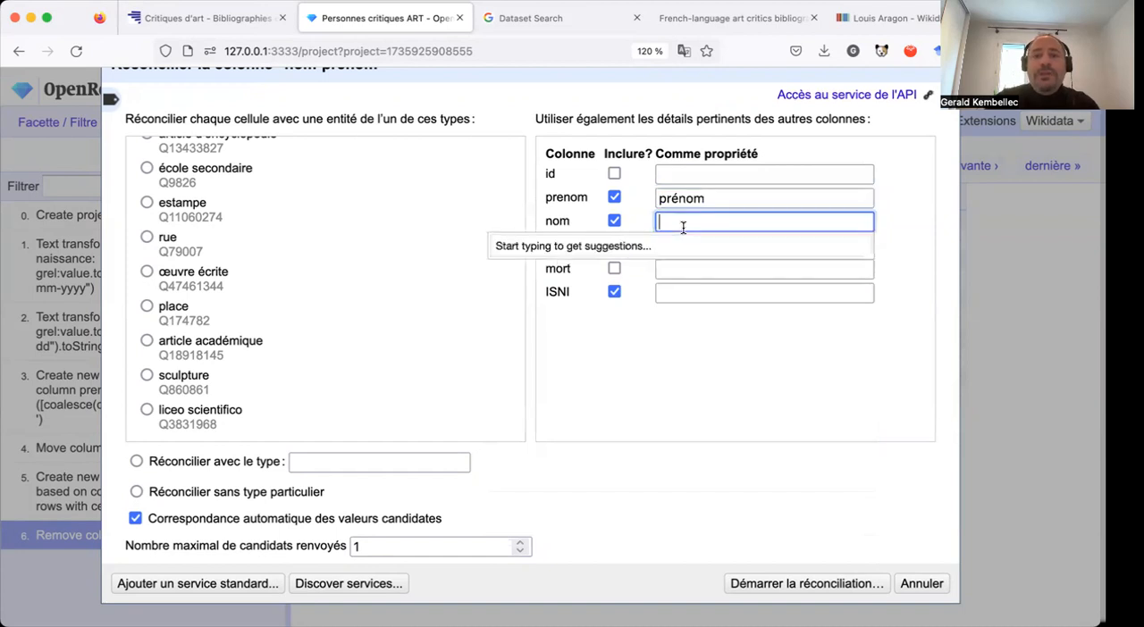
text(nom)
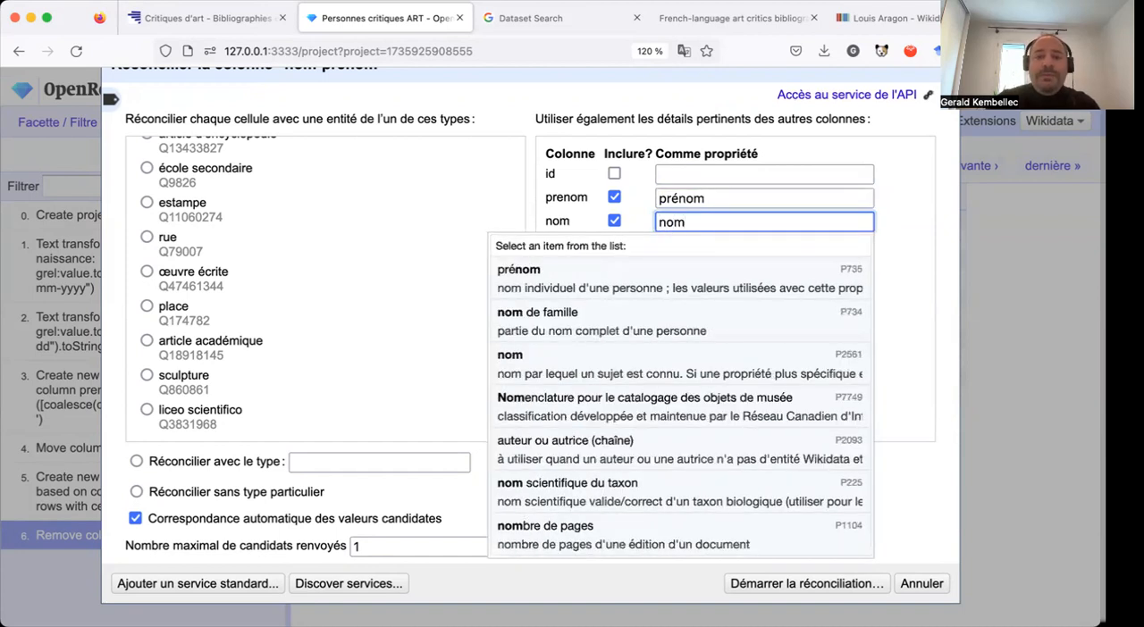
click(625, 311)
Match the ISNI column to the property identifiant ISNI (P213) and start the reconciliation of nom-prenom.
click(686, 299)
text(isni)
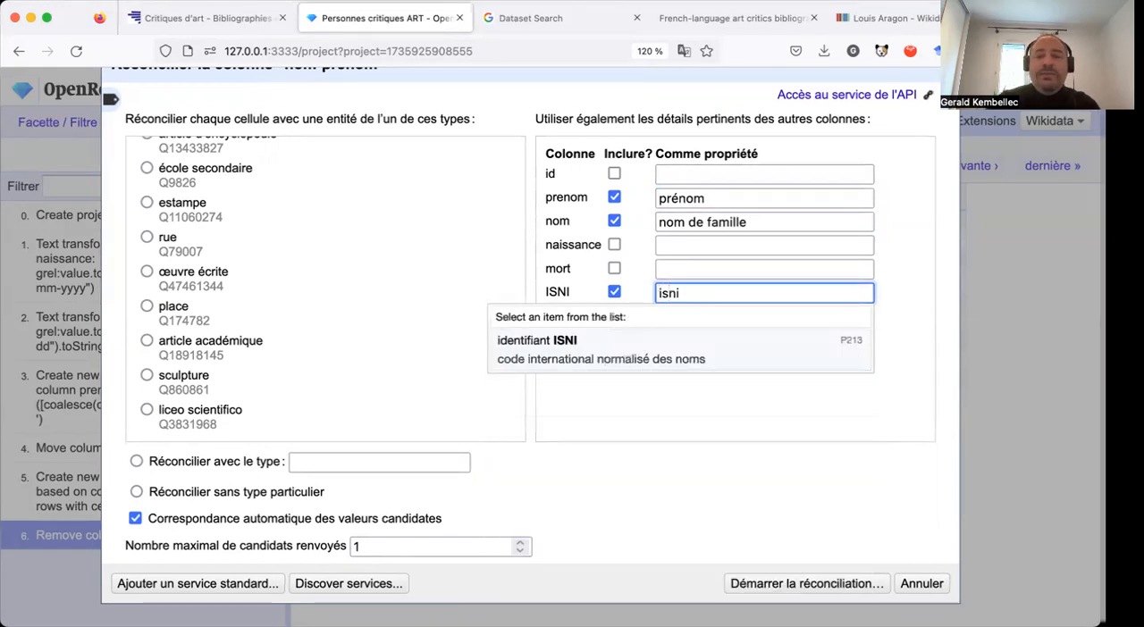
click(647, 347)
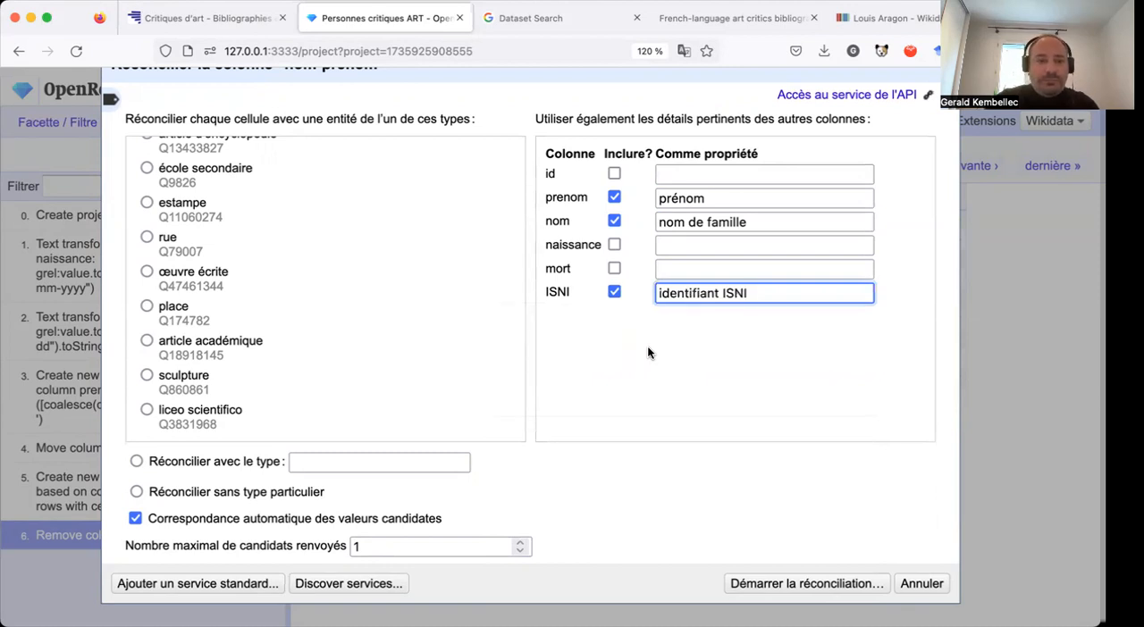
scroll(479, 290, down, 1)
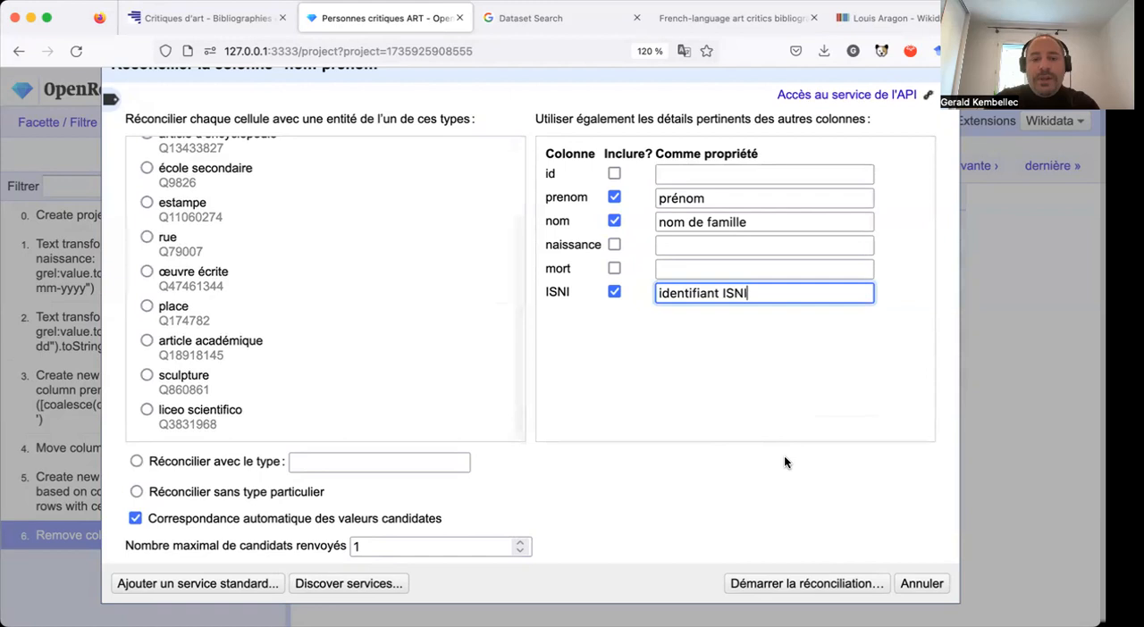
click(801, 583)
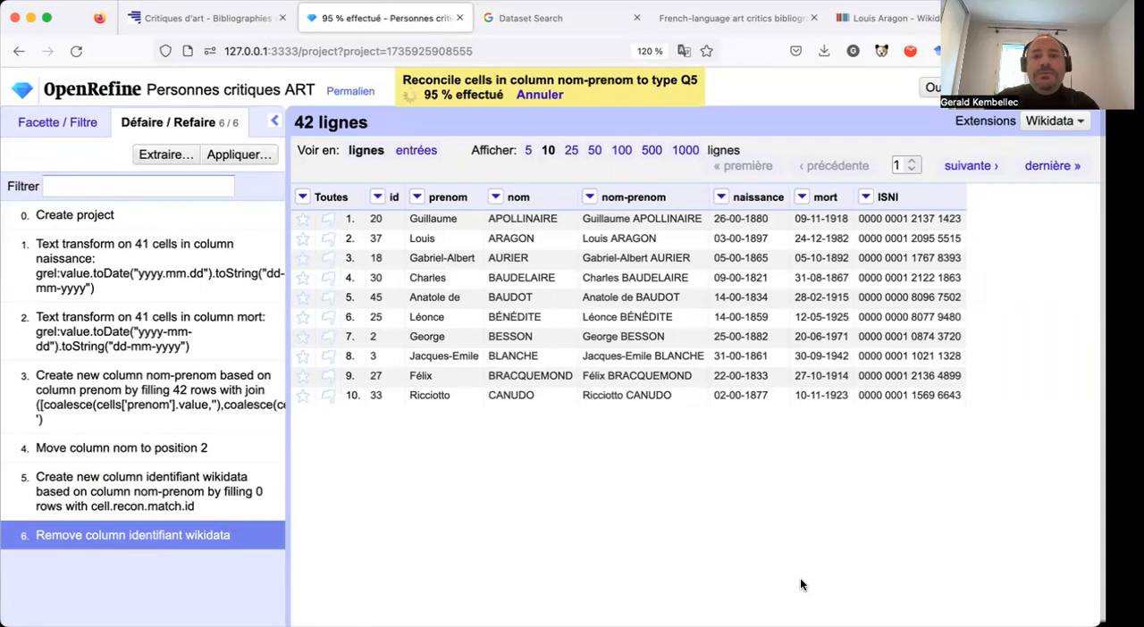
Open the reconciliation options of nom-prenom, check the identifier on Louis Aragon's Wikidata page, and return to the OpenRefine project.
mouse_move(630, 241)
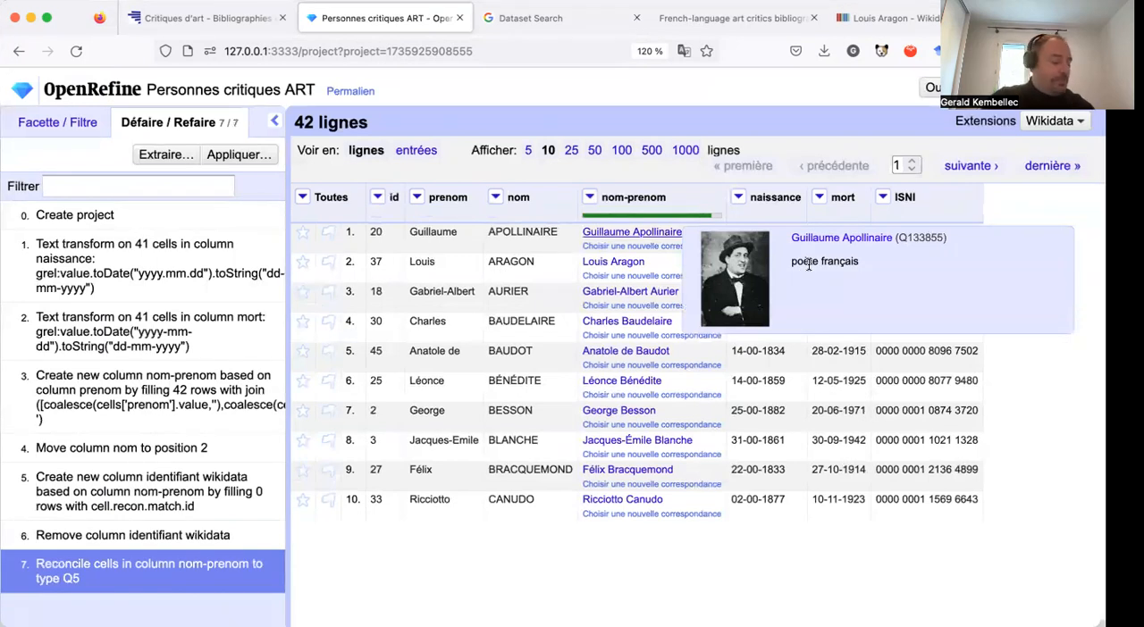
click(590, 197)
mouse_move(624, 404)
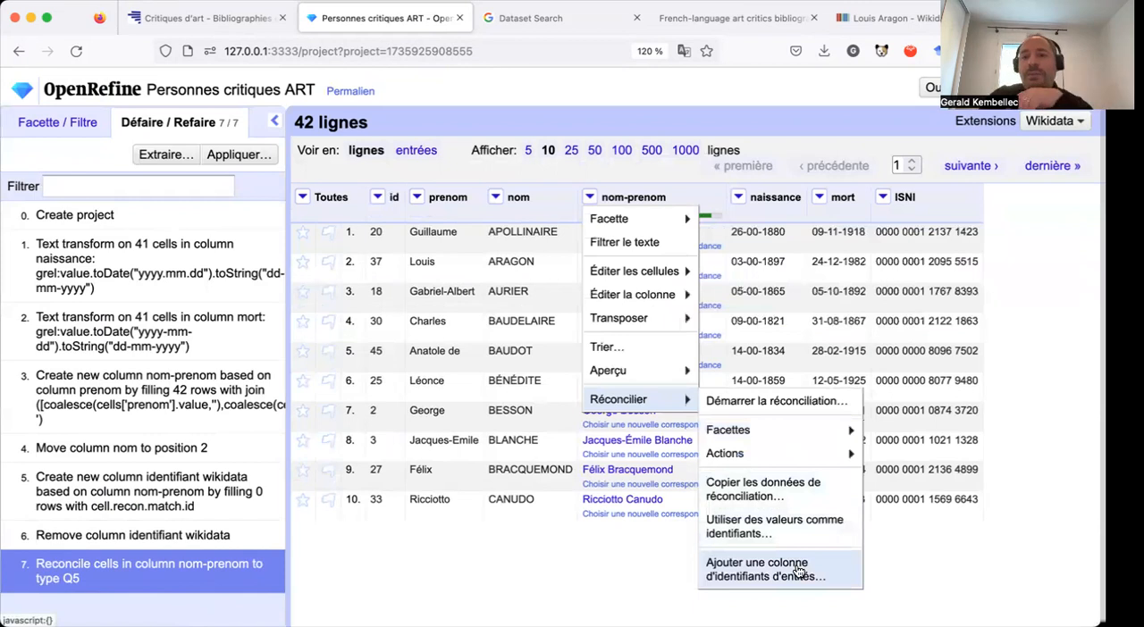
click(897, 25)
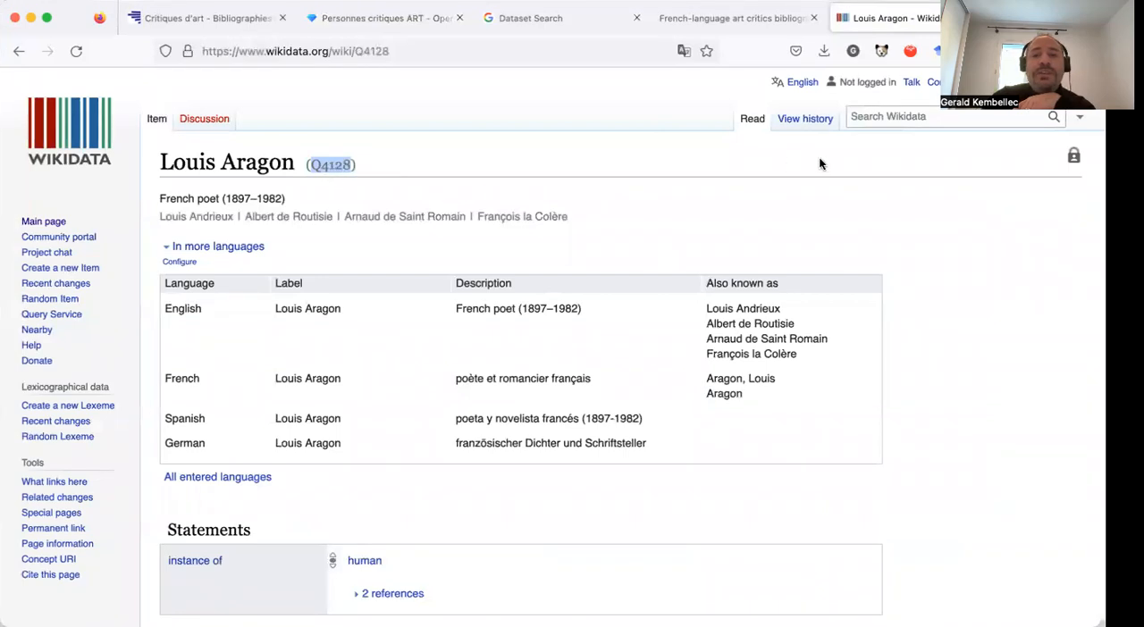
click(776, 17)
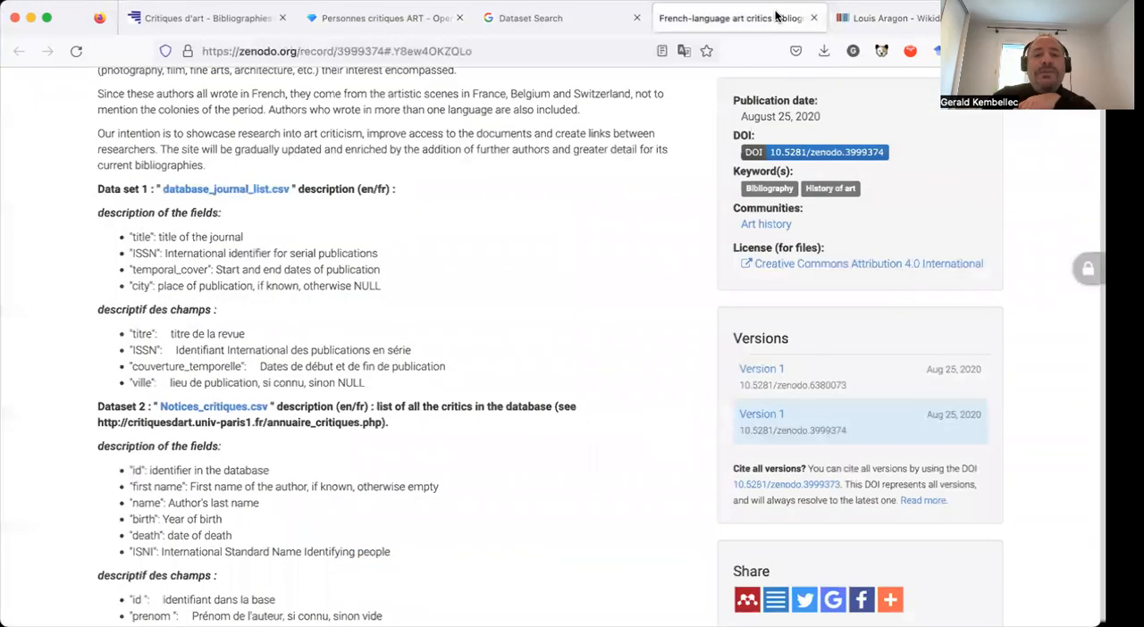
click(402, 18)
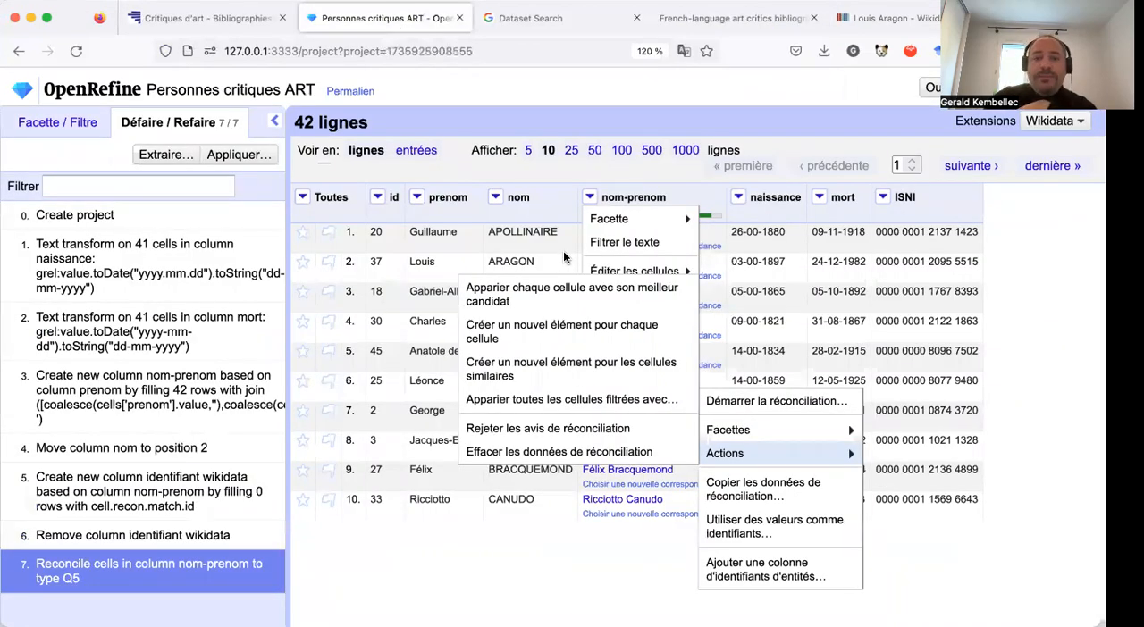
Add a column of entity identifiers based on the reconciled nom-prenom column, named id-wikidata.
mouse_move(657, 273)
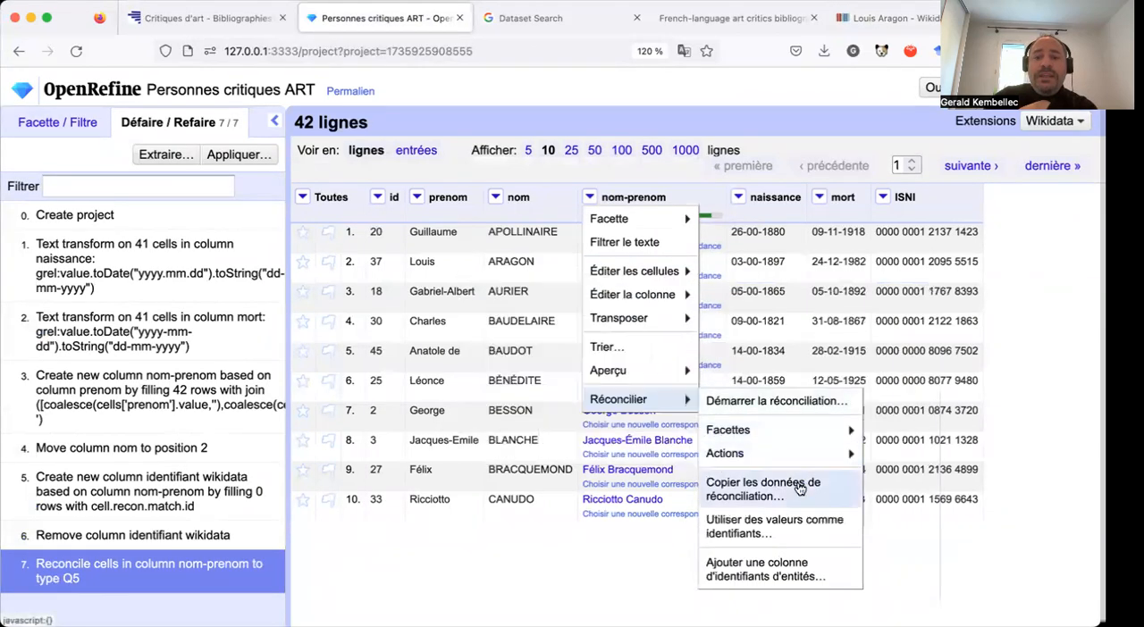
click(809, 579)
click(641, 189)
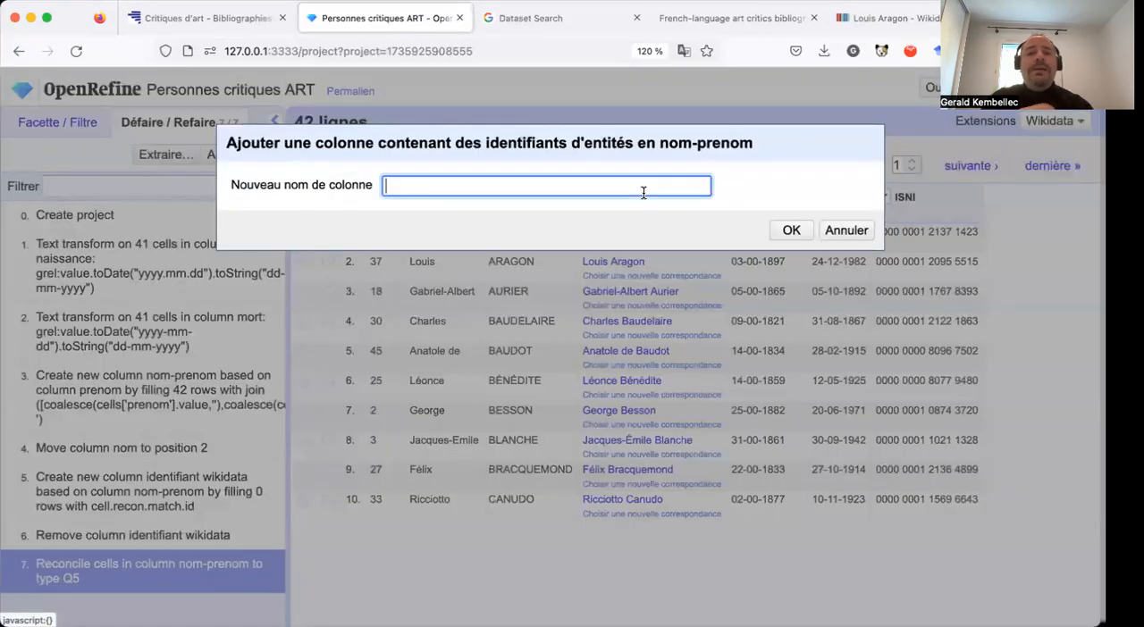
text(id-)
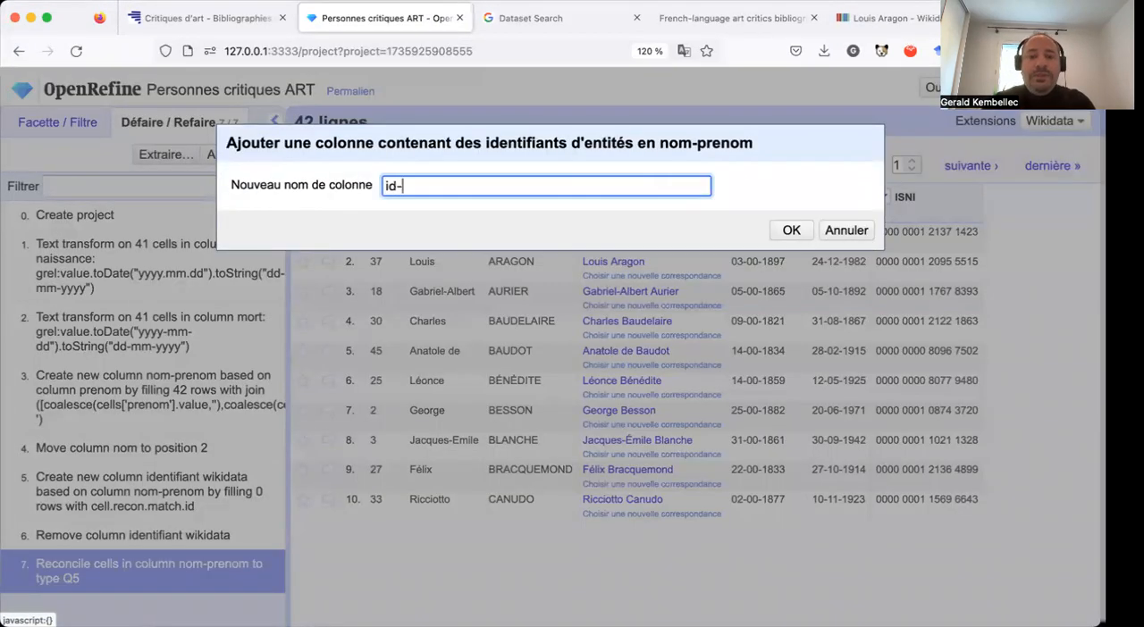
text(wikidata)
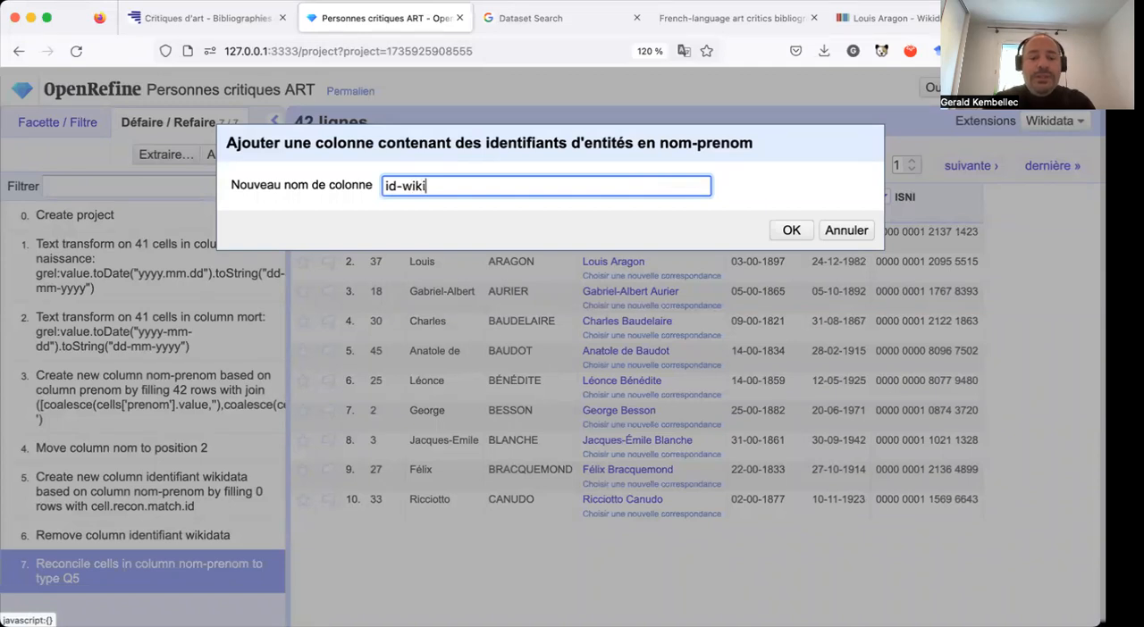
click(791, 230)
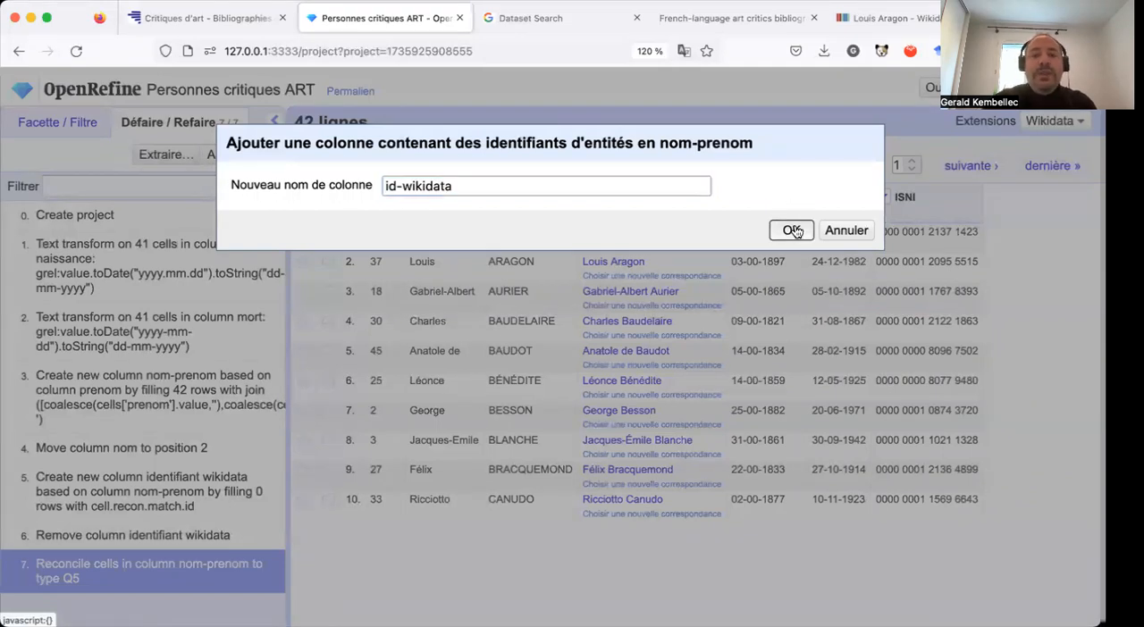
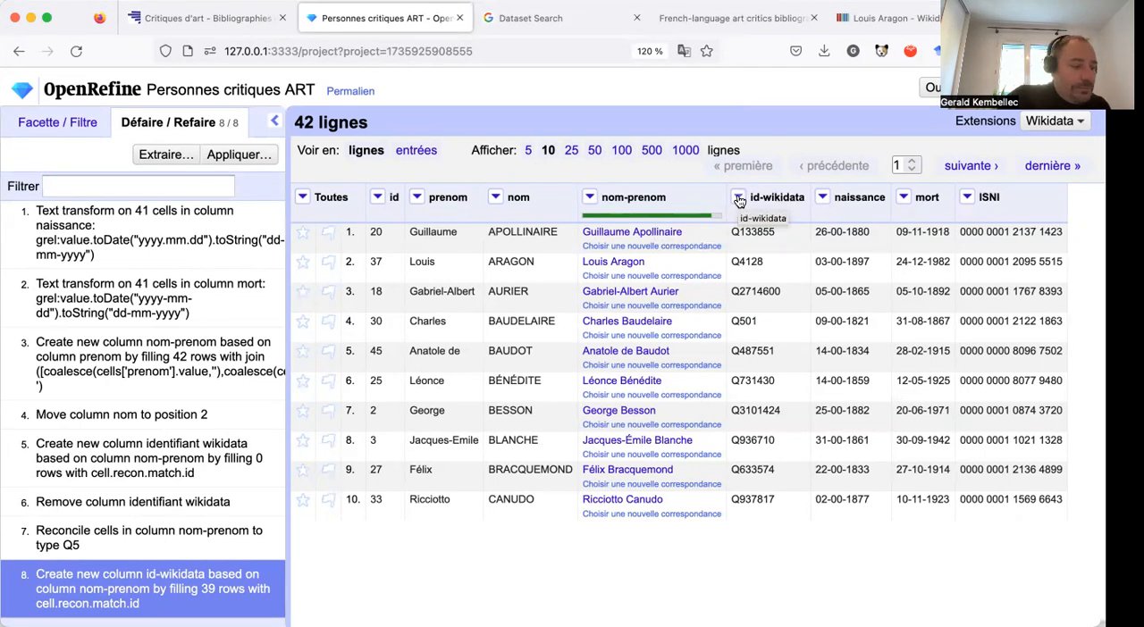
Try to add columns from reconciled values based on the id-wikidata column.
click(739, 198)
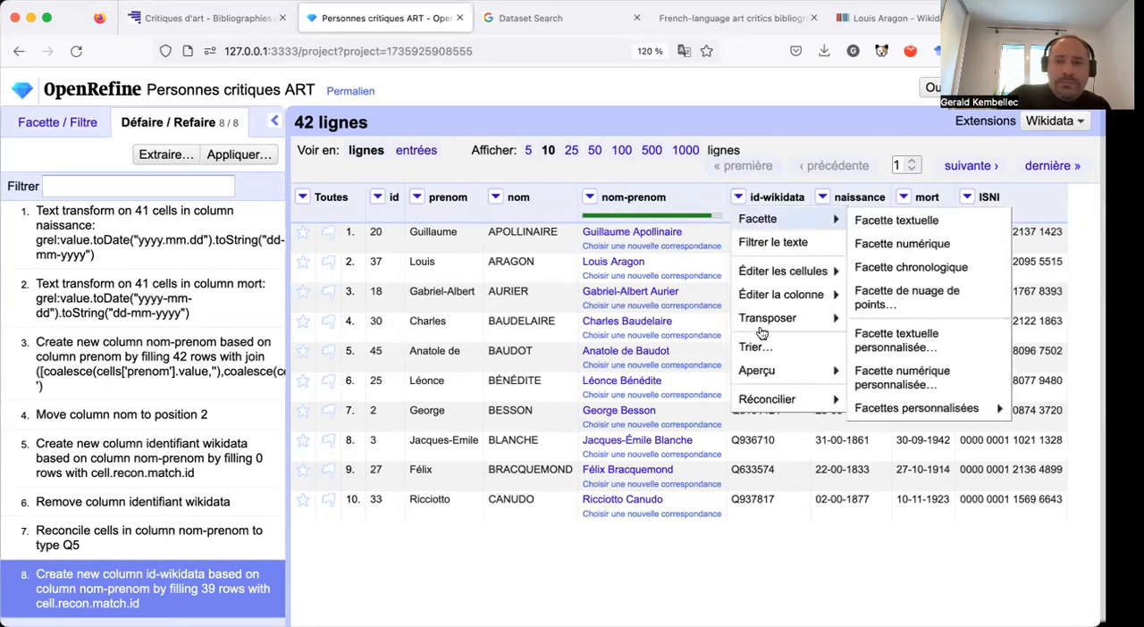
mouse_move(766, 400)
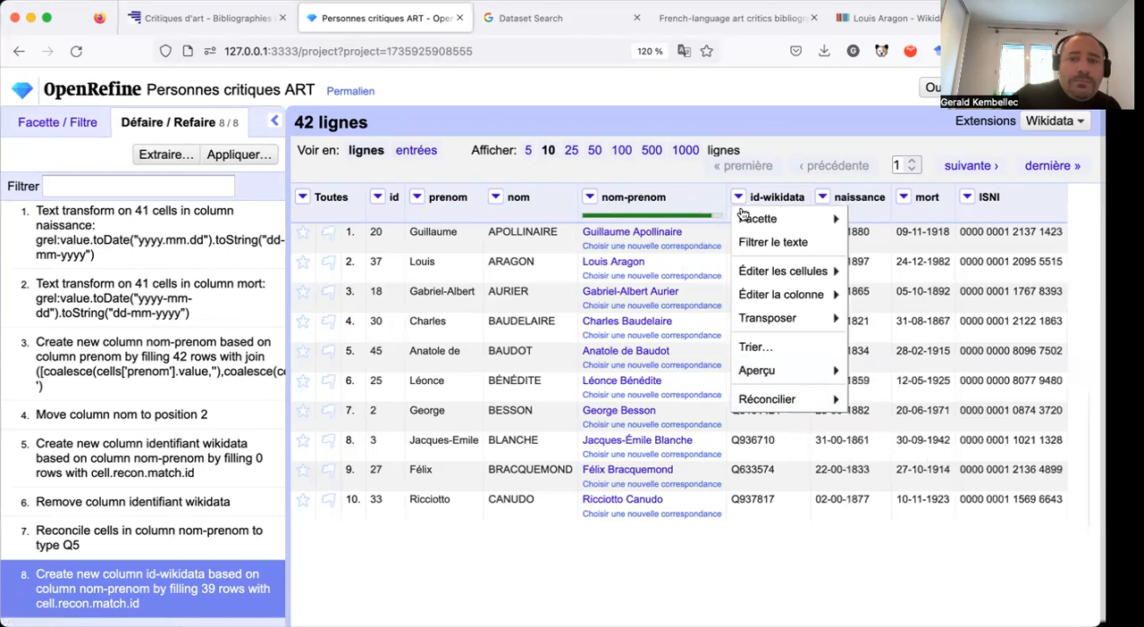
mouse_move(744, 217)
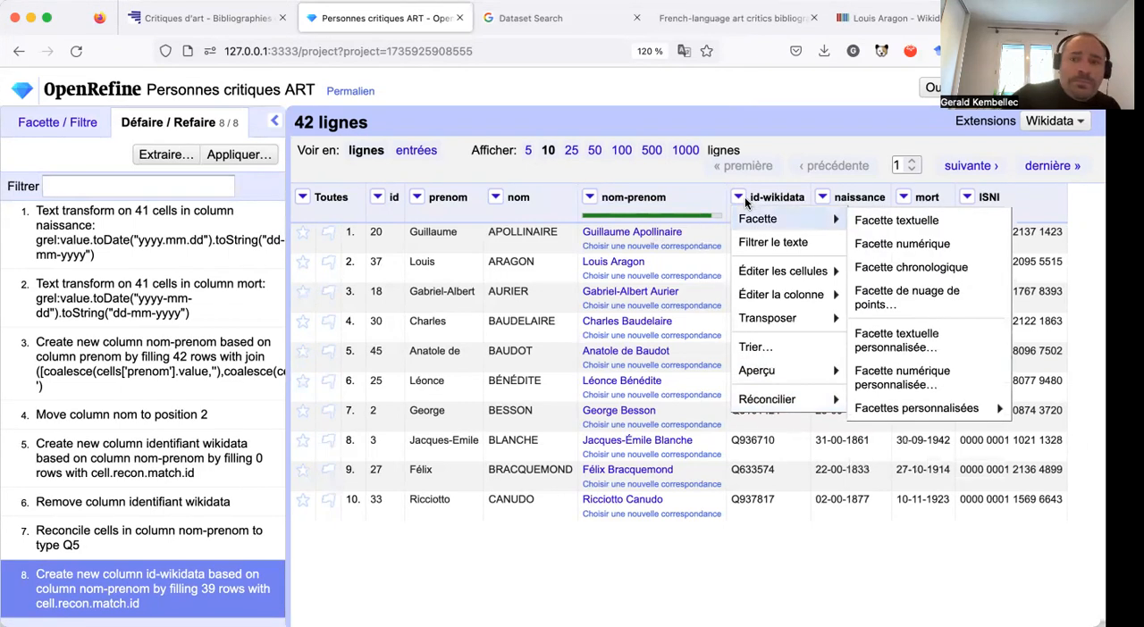
mouse_move(768, 296)
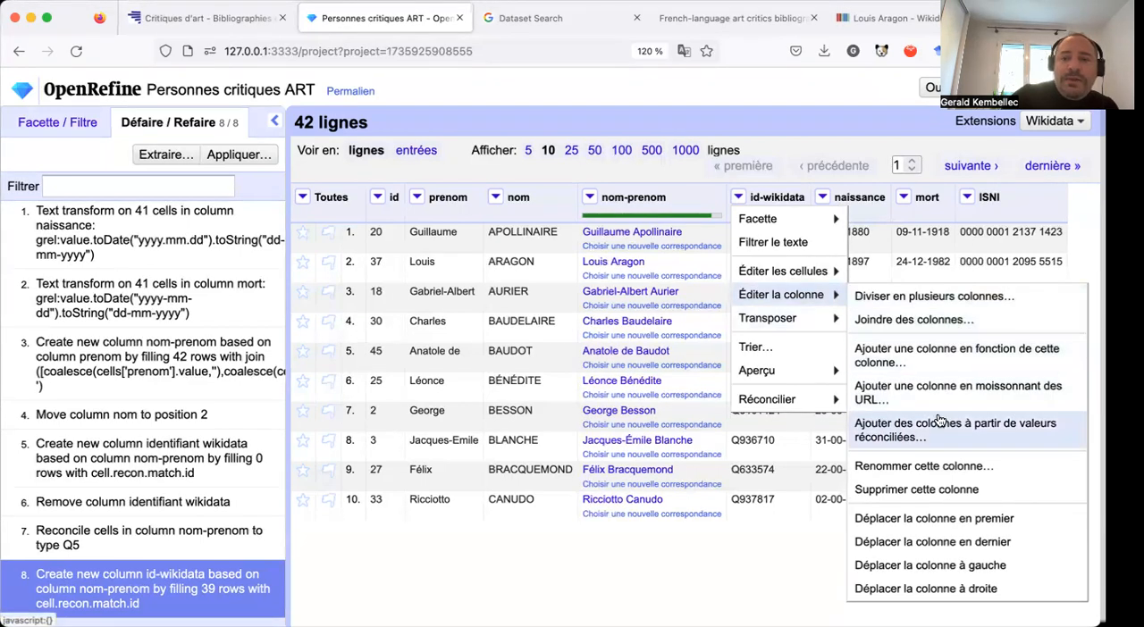
click(939, 420)
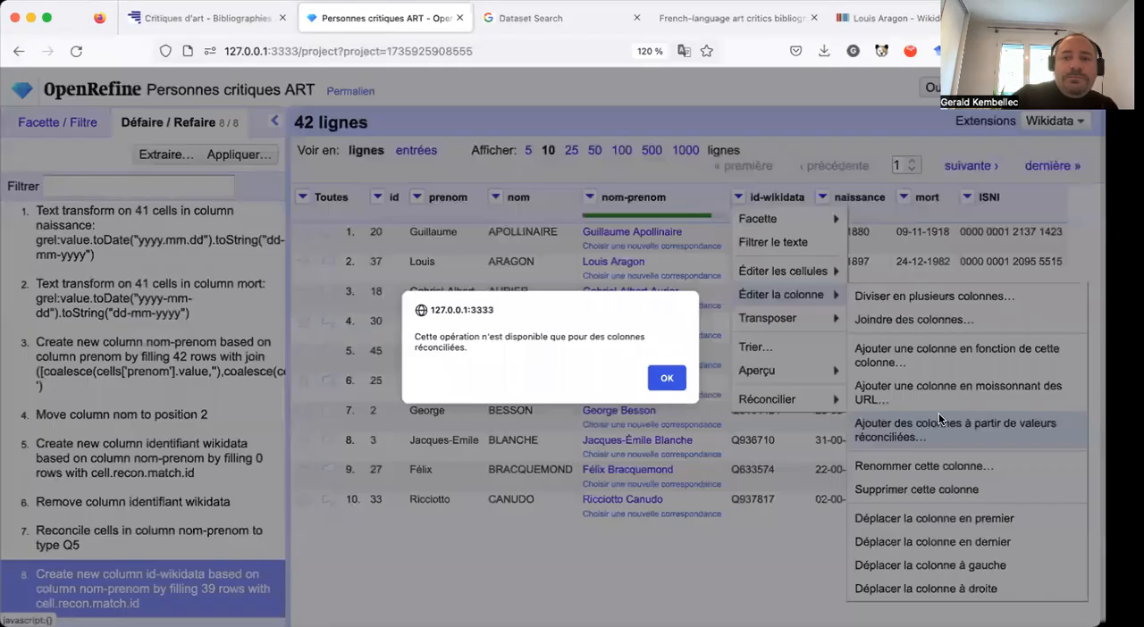
click(666, 378)
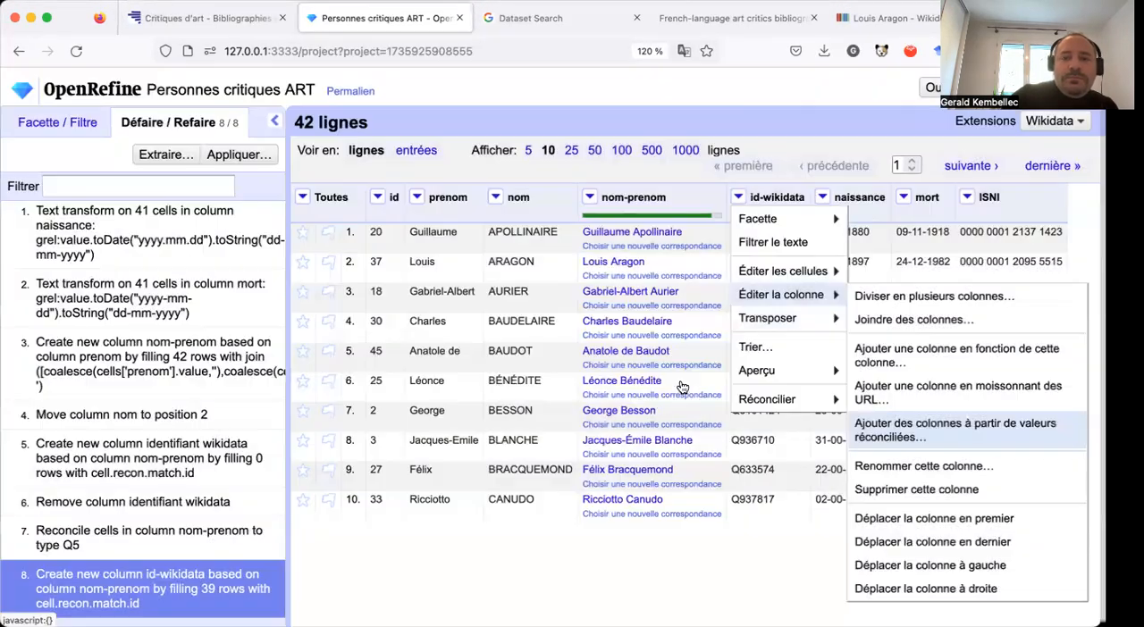
Start adding columns from the reconciled values of nom-prenom and select the property occupation (P106), searching for it with "métier".
click(588, 196)
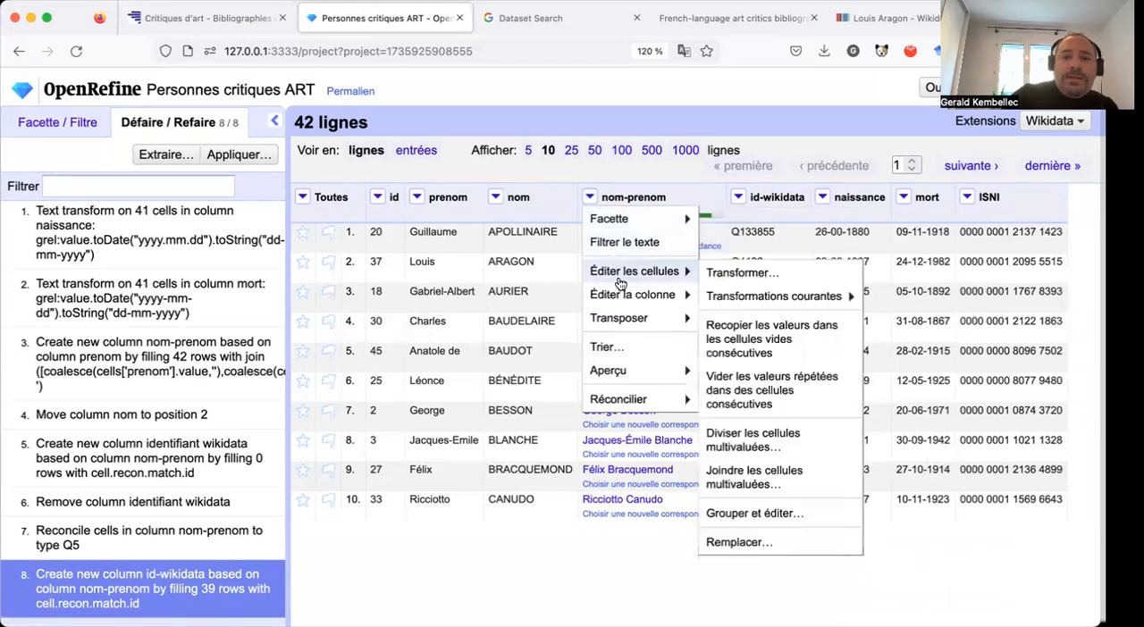
mouse_move(620, 290)
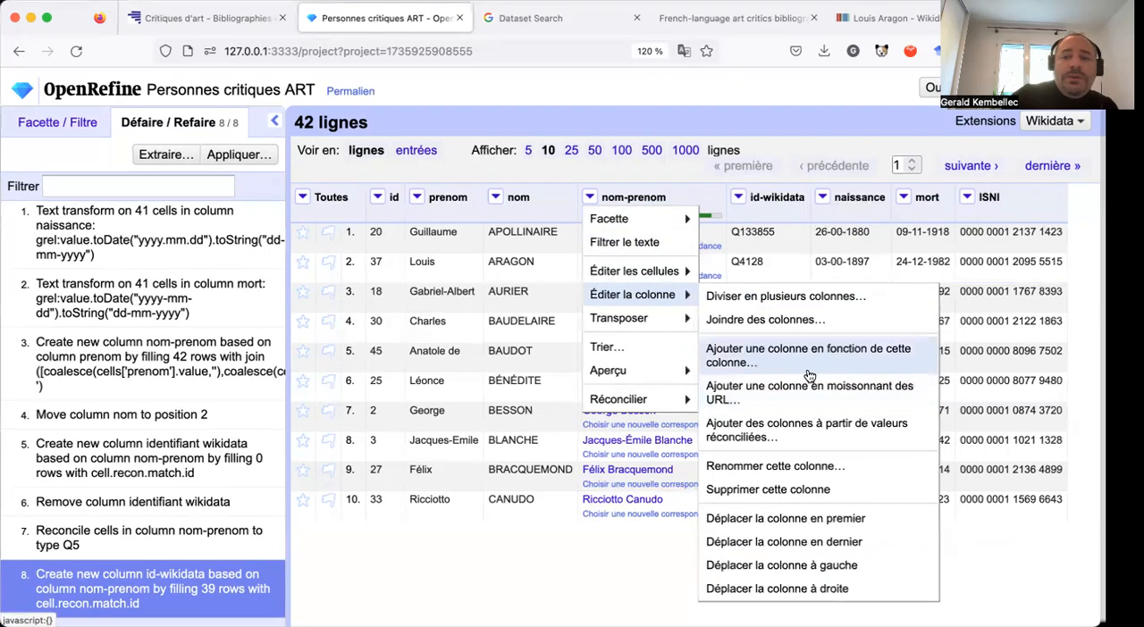
click(803, 426)
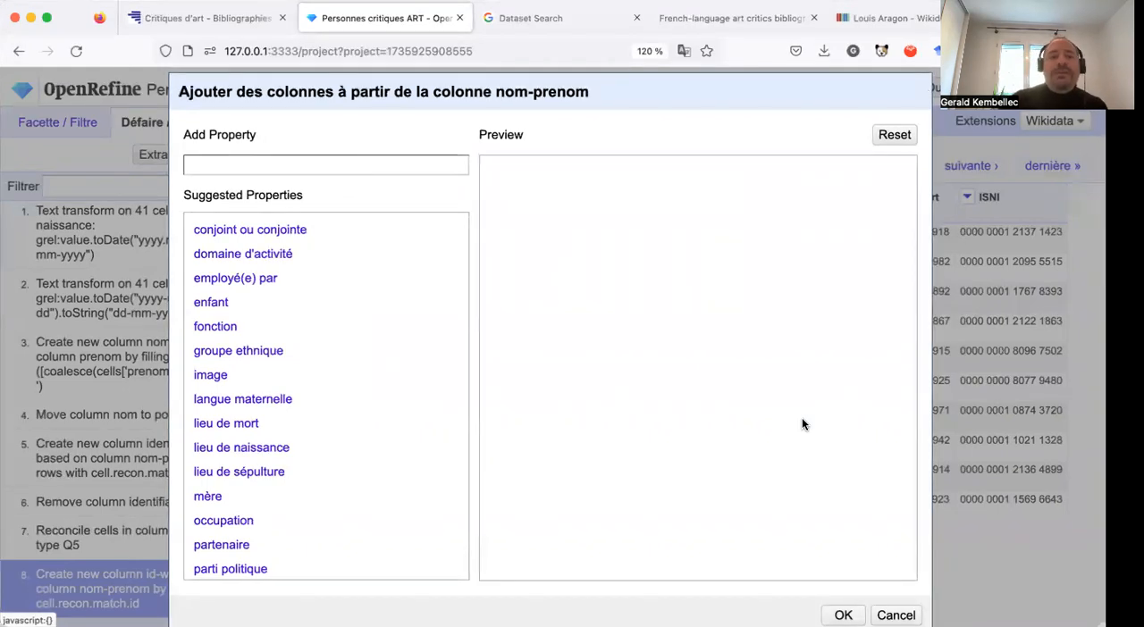
scroll(390, 456, down, 1)
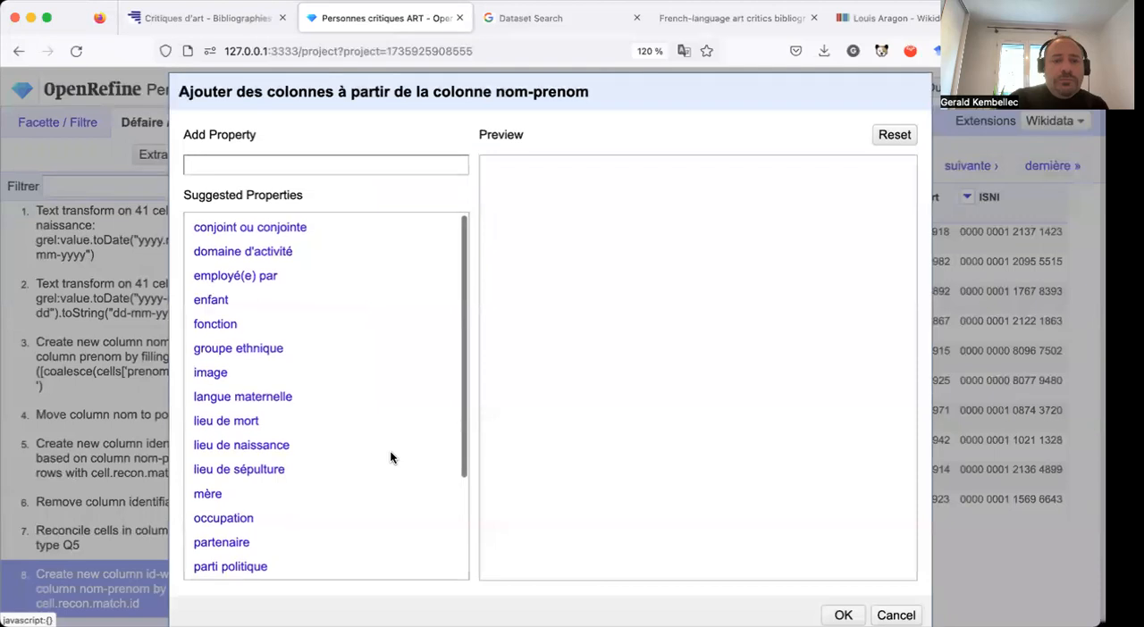
click(341, 162)
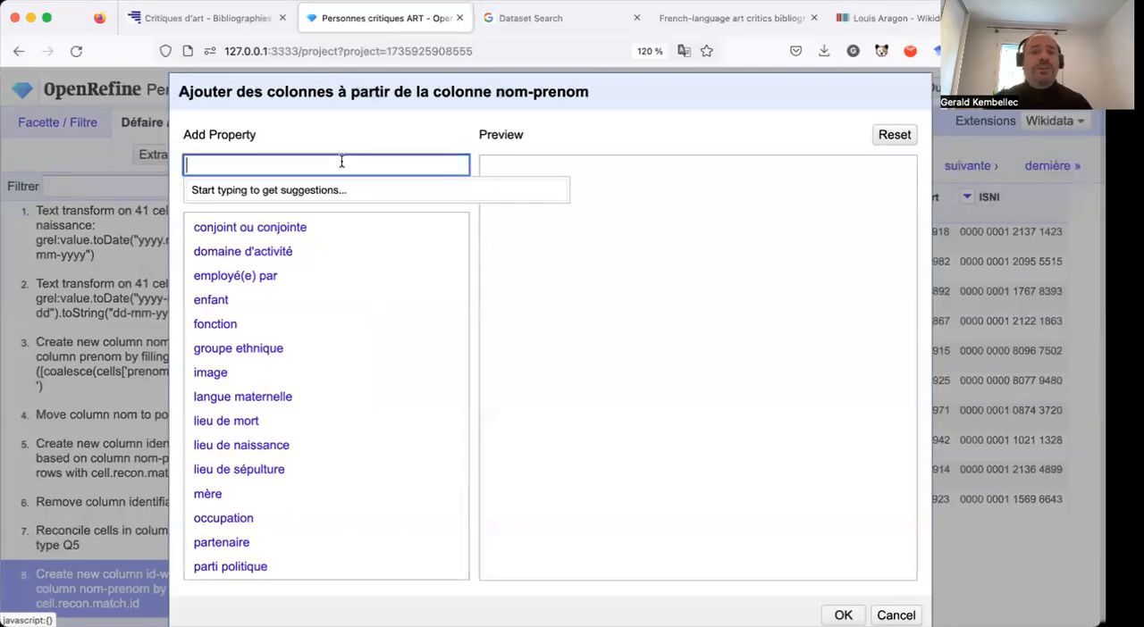
text(occ)
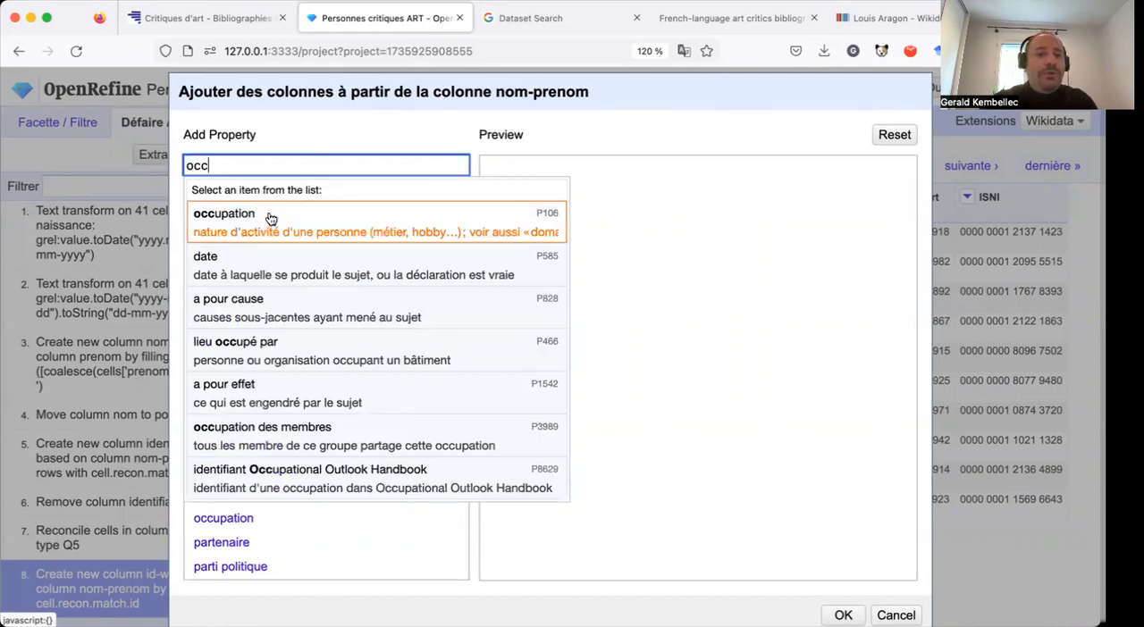
double_click(242, 167)
key(BackSpace)
text(métier)
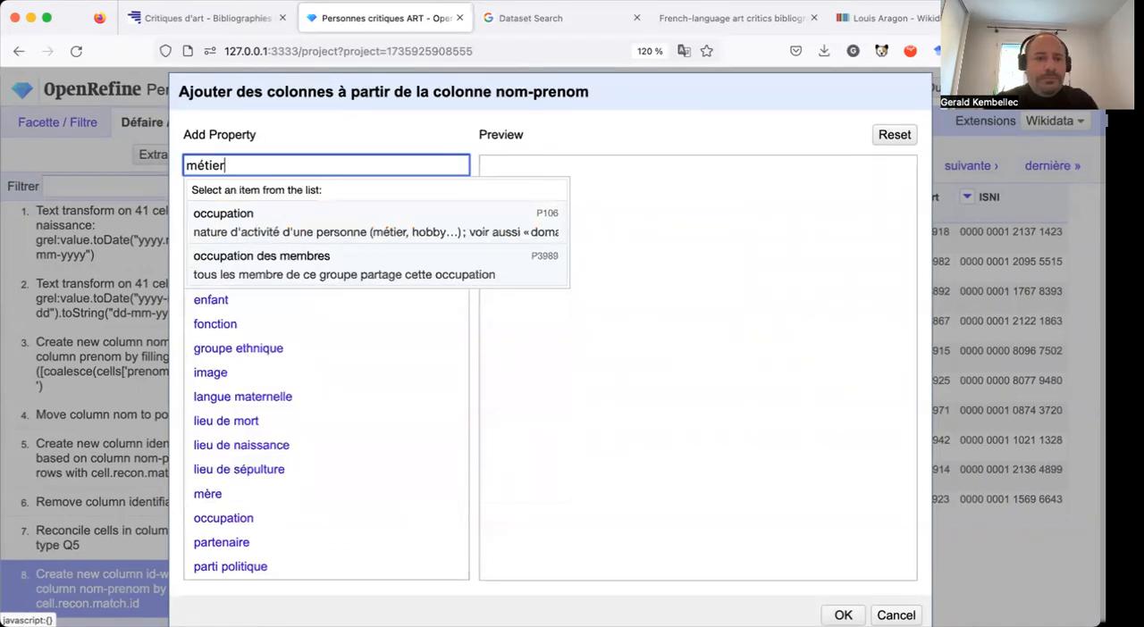
click(259, 235)
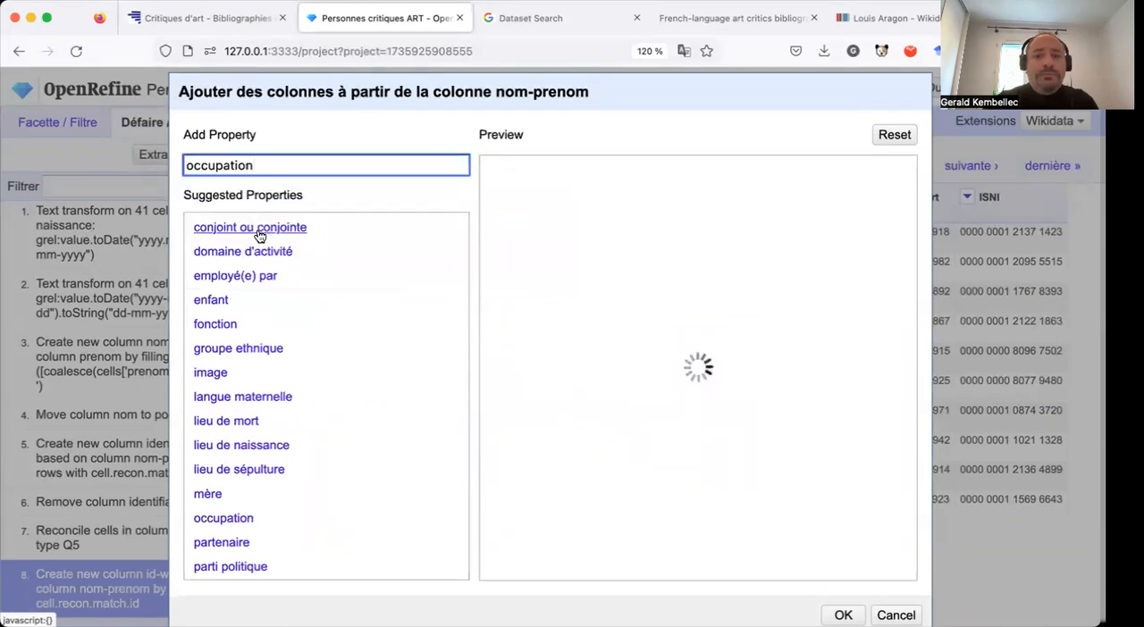
Examine the previewed occupations for each critic, the suggested properties and the available settings of the occupation property.
scroll(636, 305, down, 3)
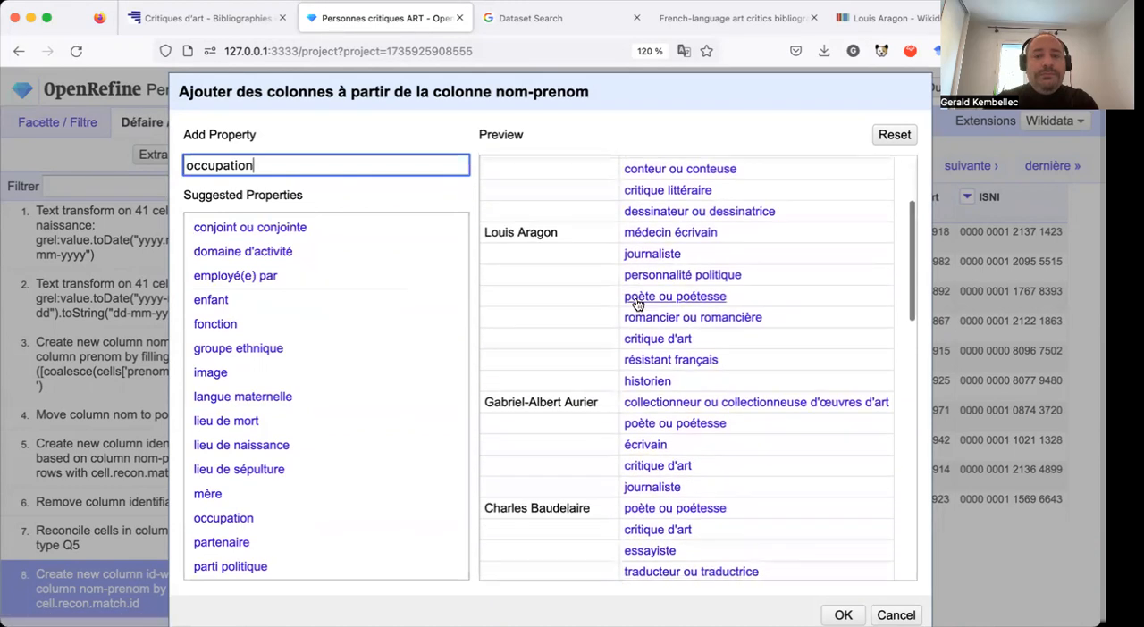
scroll(636, 305, down, 15)
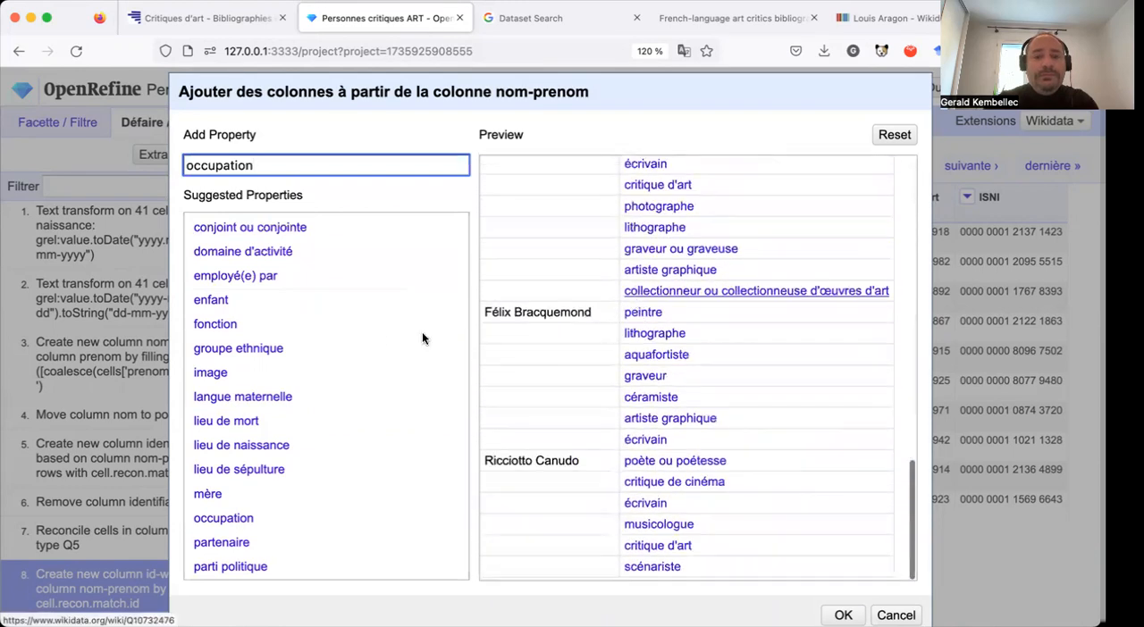
scroll(387, 337, down, 3)
drag(706, 85, 695, 45)
scroll(606, 370, down, 2)
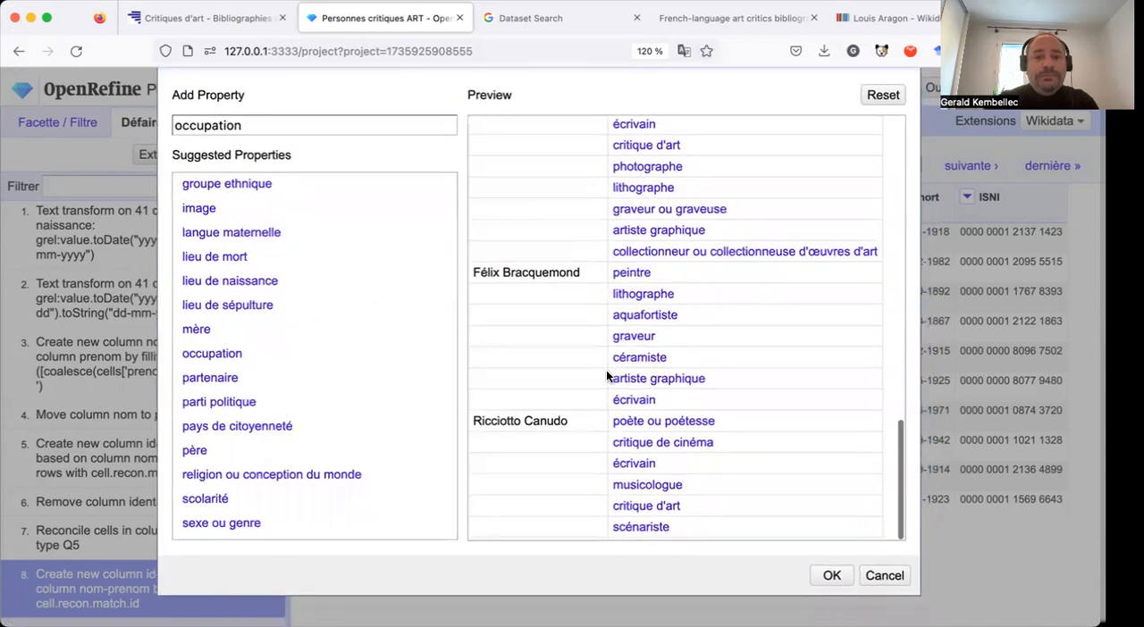
scroll(334, 427, up, 3)
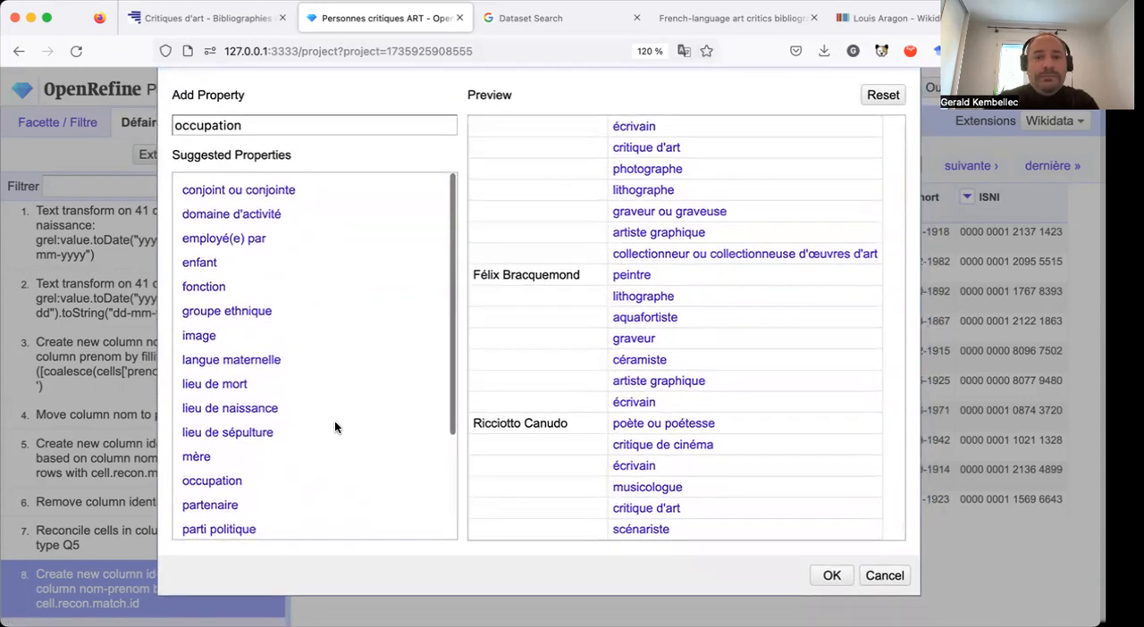
scroll(504, 351, up, 10)
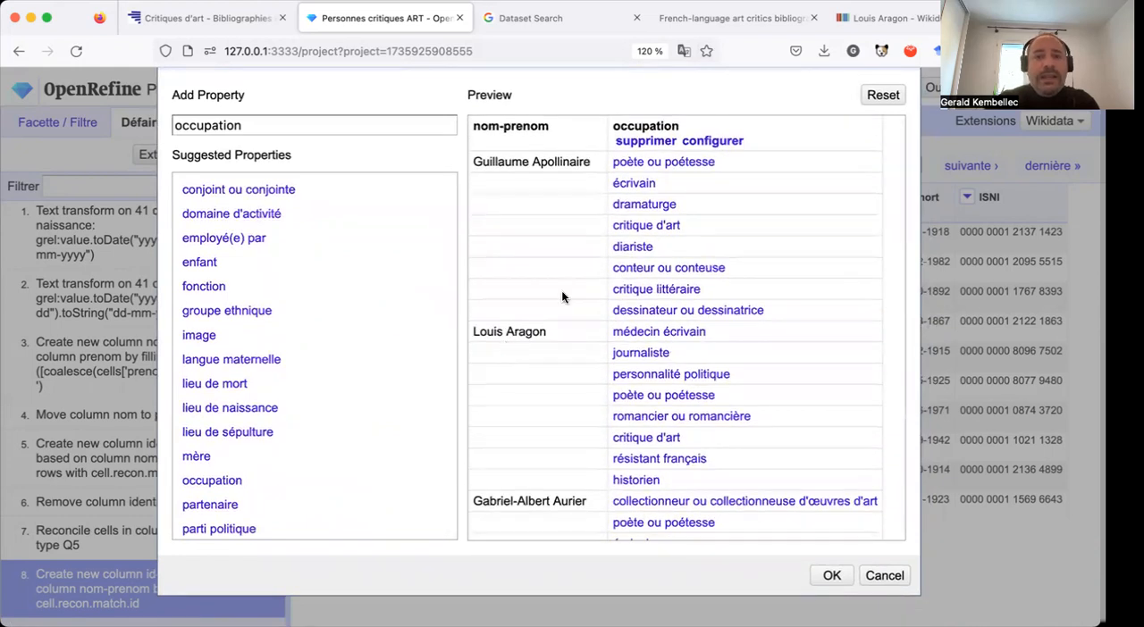
click(711, 142)
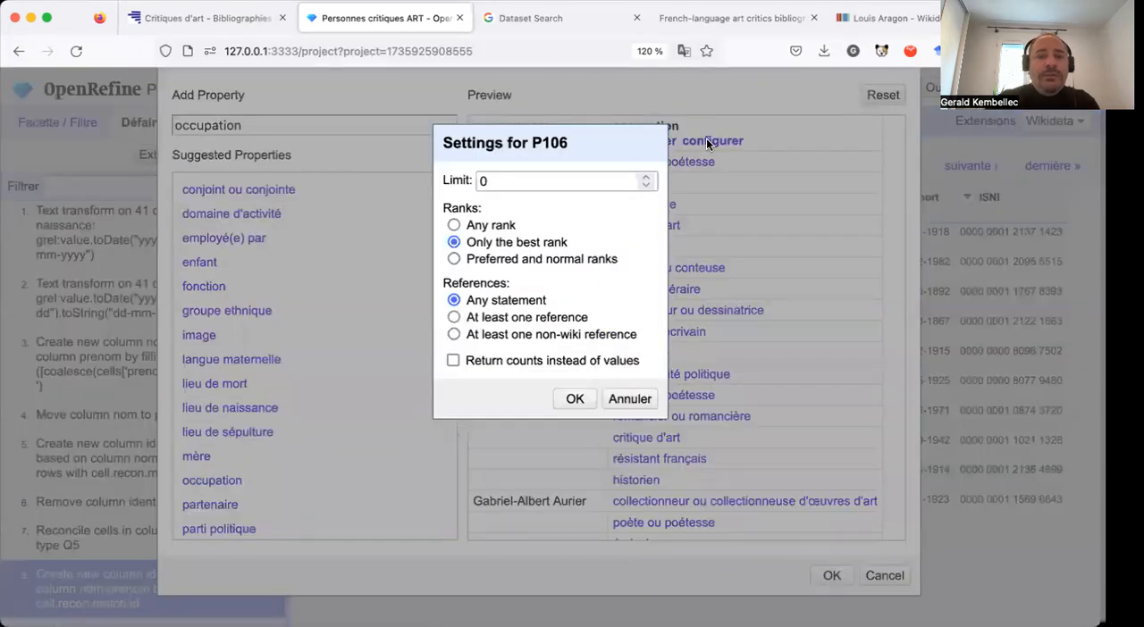
click(630, 399)
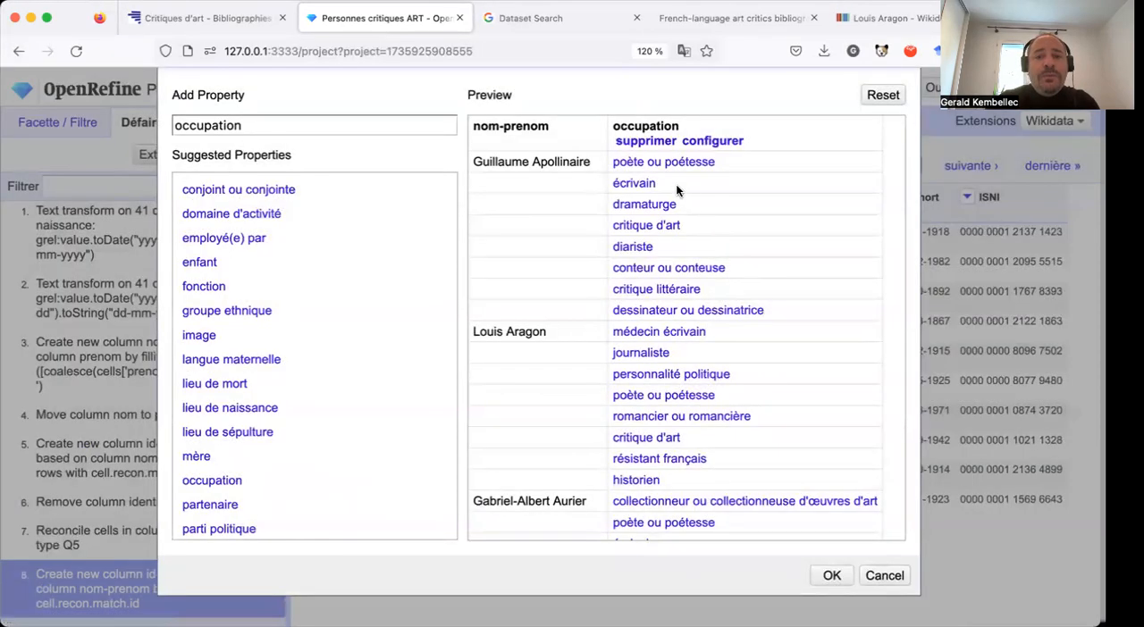
Limit the occupation property to 1 value per person and add it as a new column.
click(731, 143)
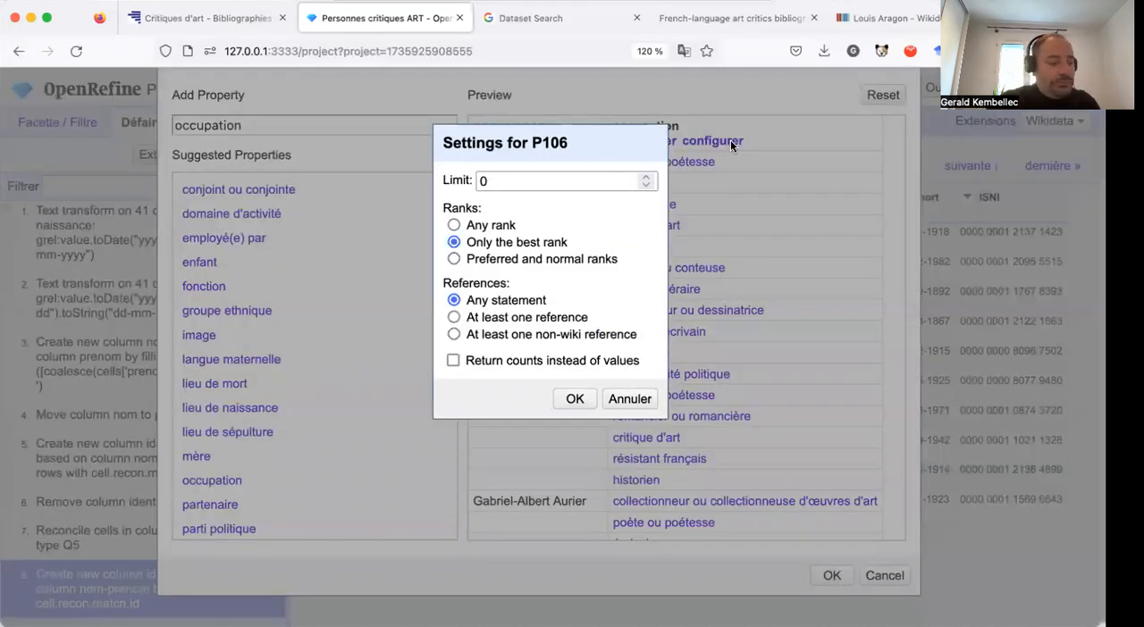
click(563, 181)
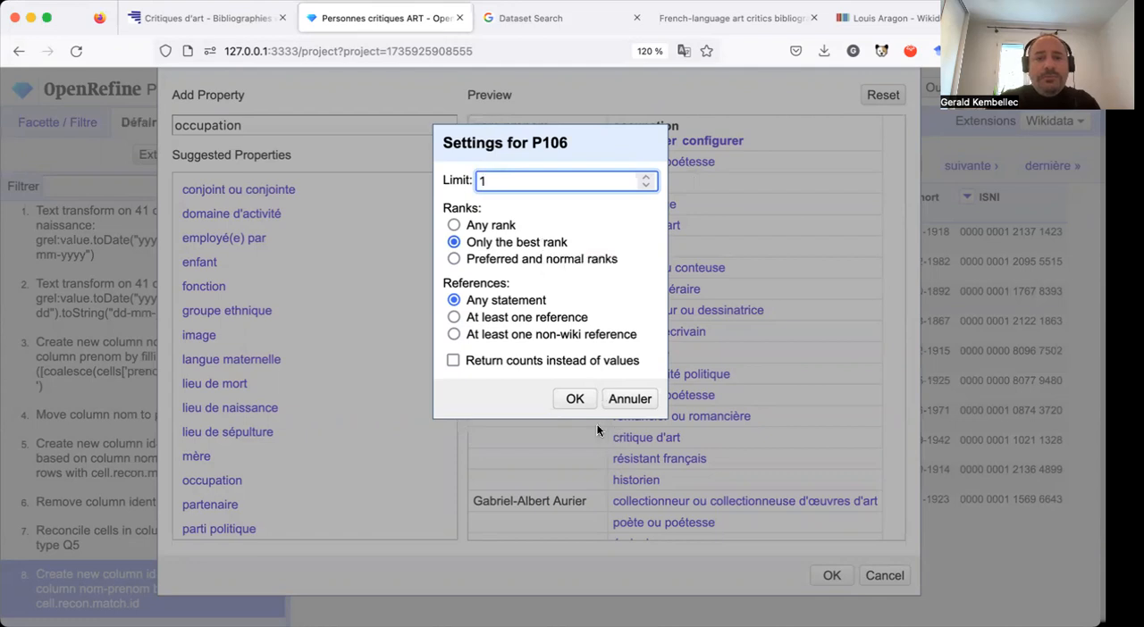
click(575, 399)
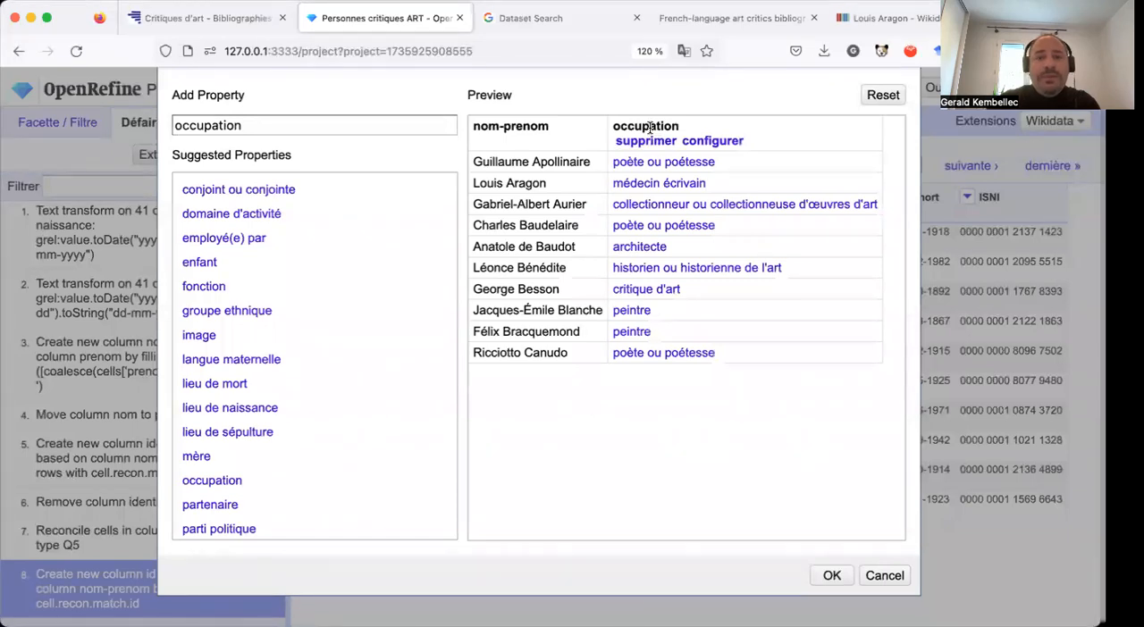
click(833, 577)
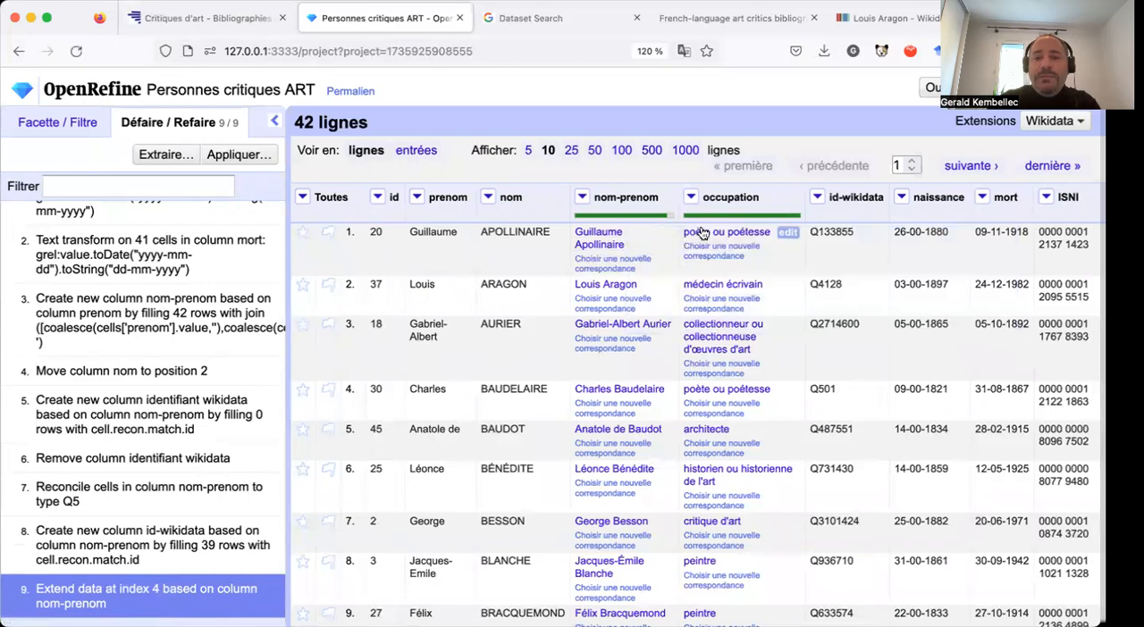
Examine the entries of the new occupation column and their Wikidata previews across the first ten rows.
mouse_move(716, 232)
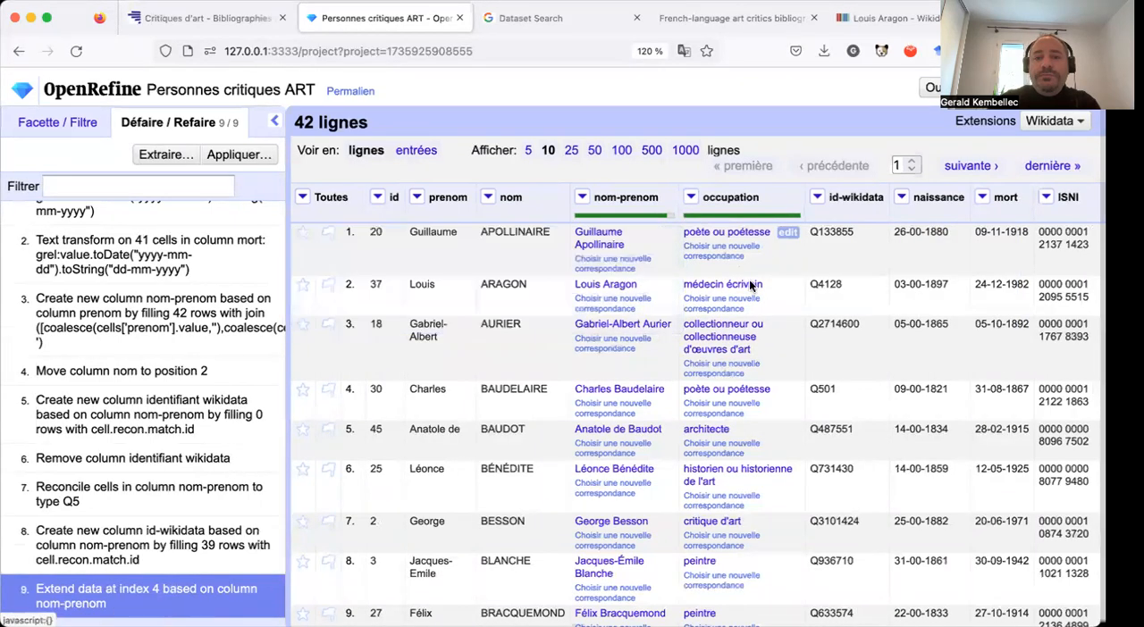
mouse_move(616, 289)
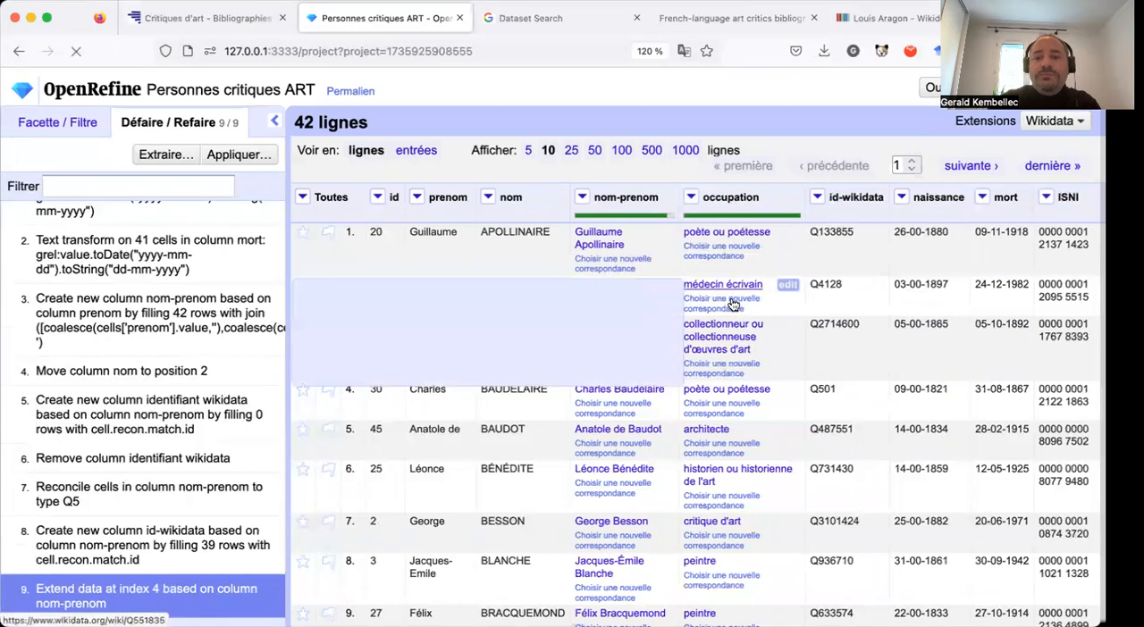
mouse_move(712, 478)
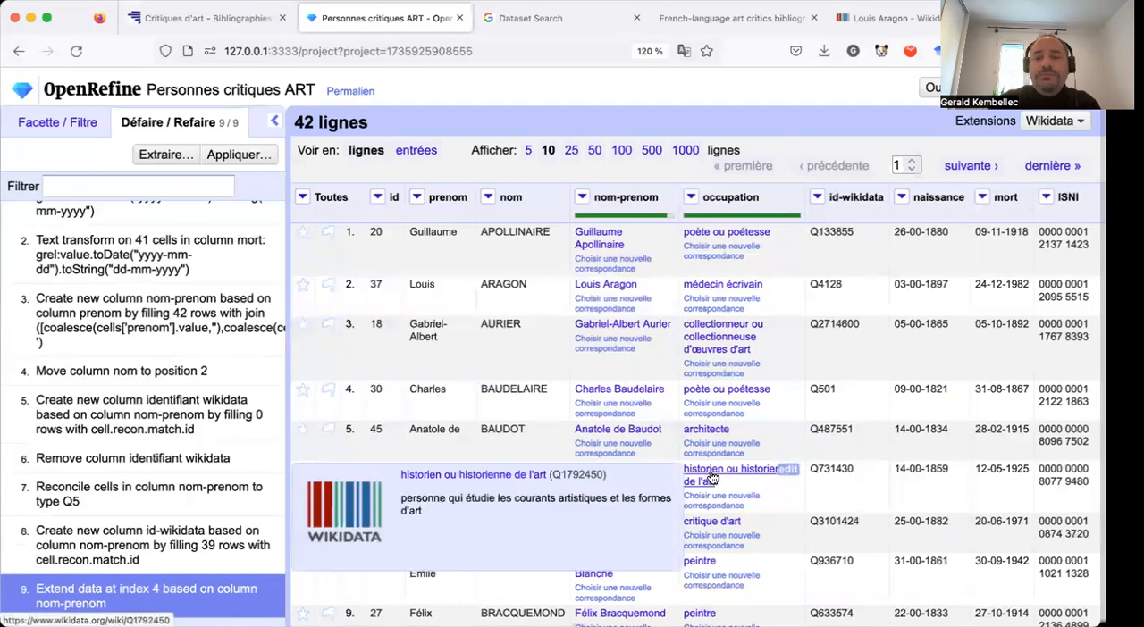
scroll(728, 482, down, 1)
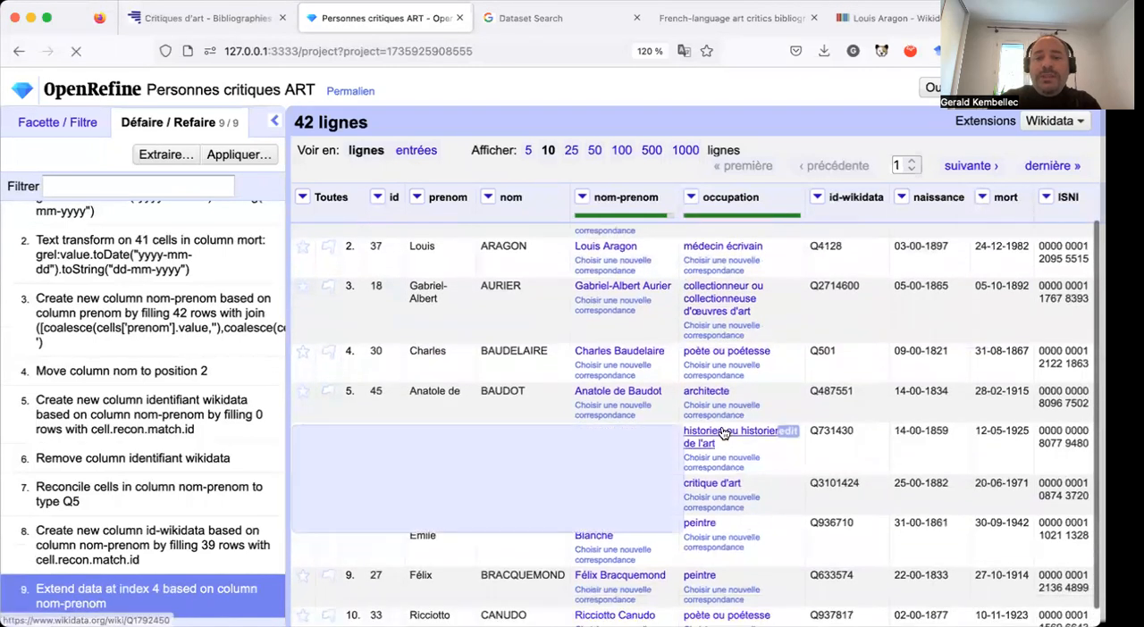
scroll(736, 503, down, 1)
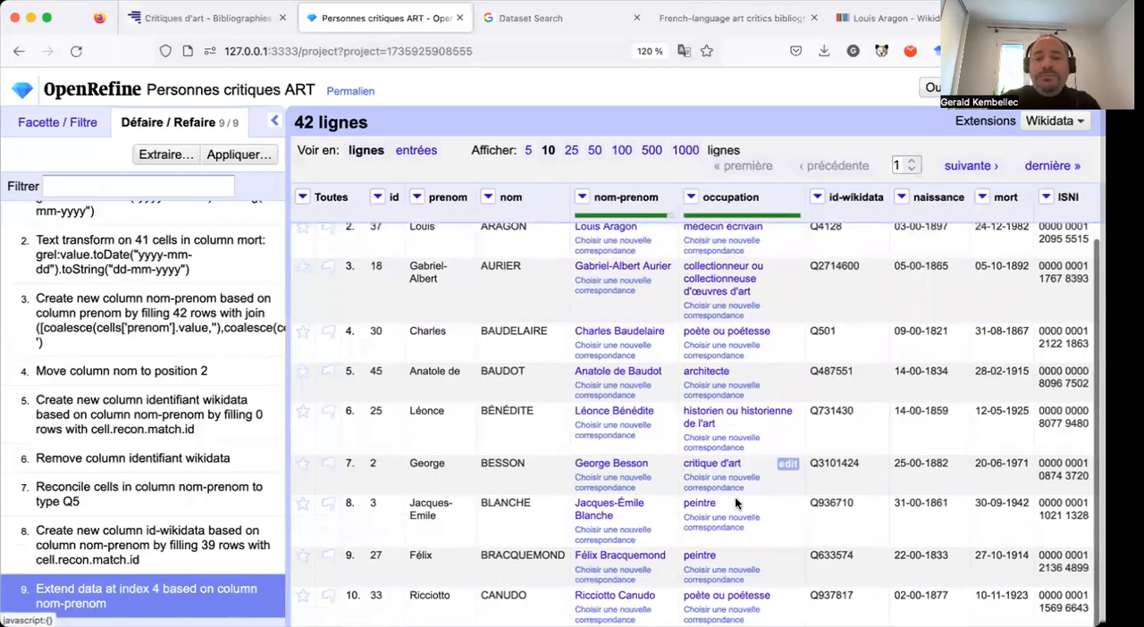
scroll(736, 504, up, 1)
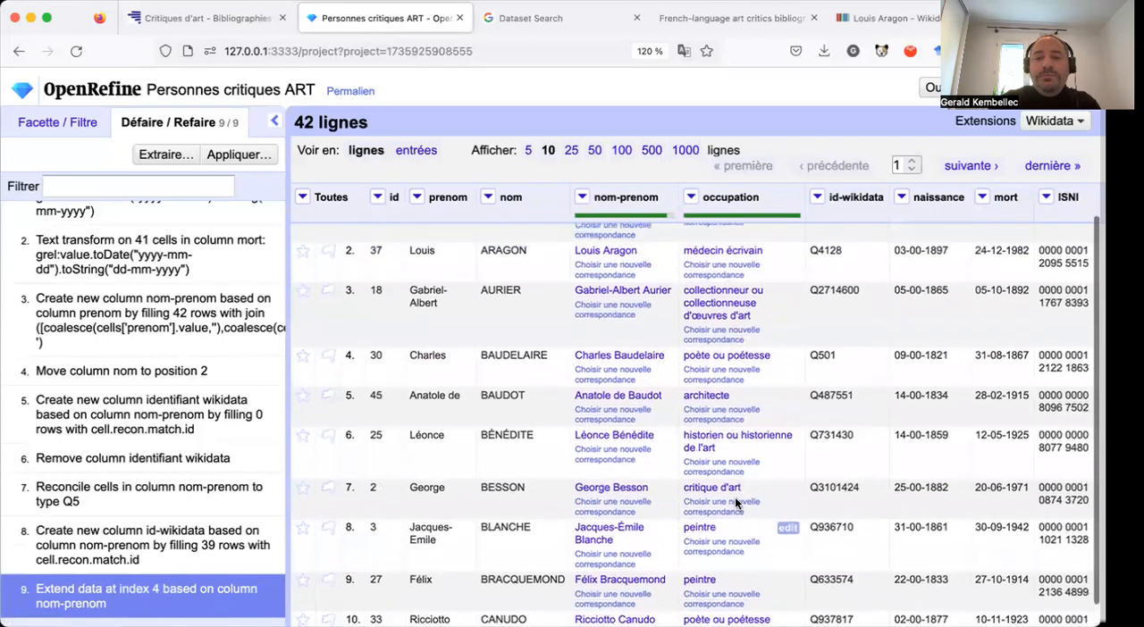
scroll(735, 496, up, 2)
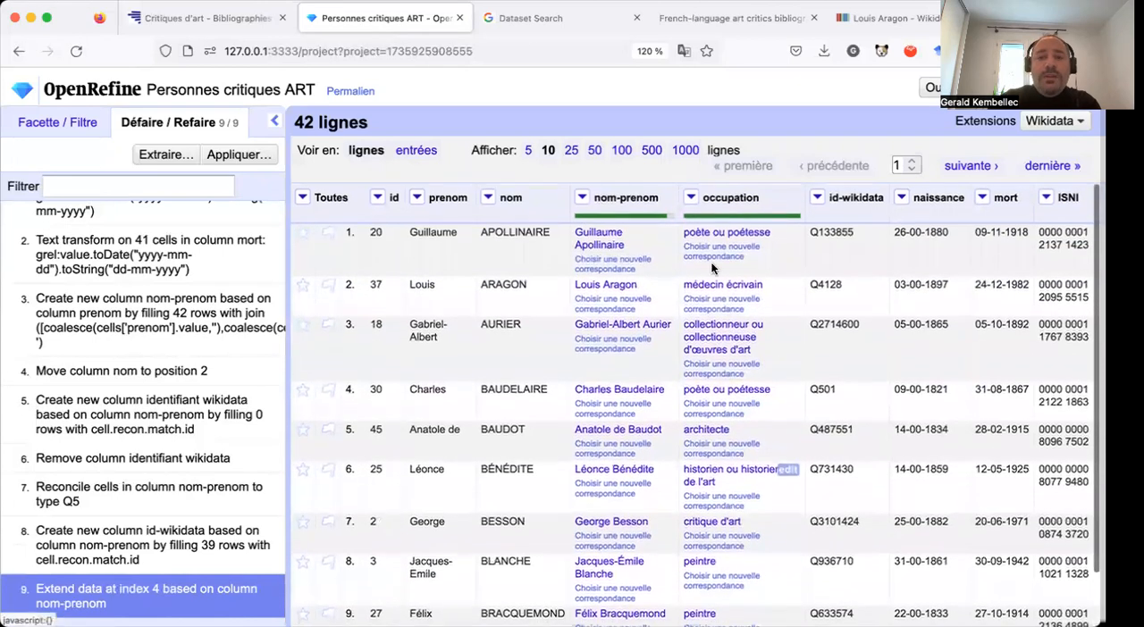
Display 50 rows at a time and check the nom-prenom matches down to the unmatched entries around row 27.
click(595, 153)
scroll(592, 332, down, 10)
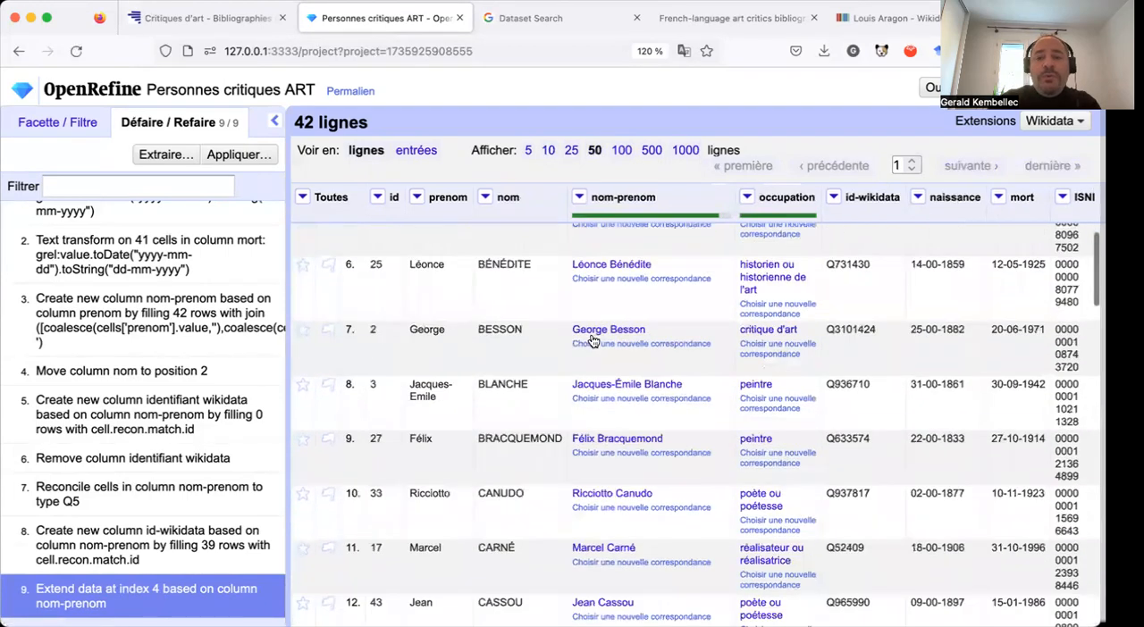
scroll(593, 341, down, 7)
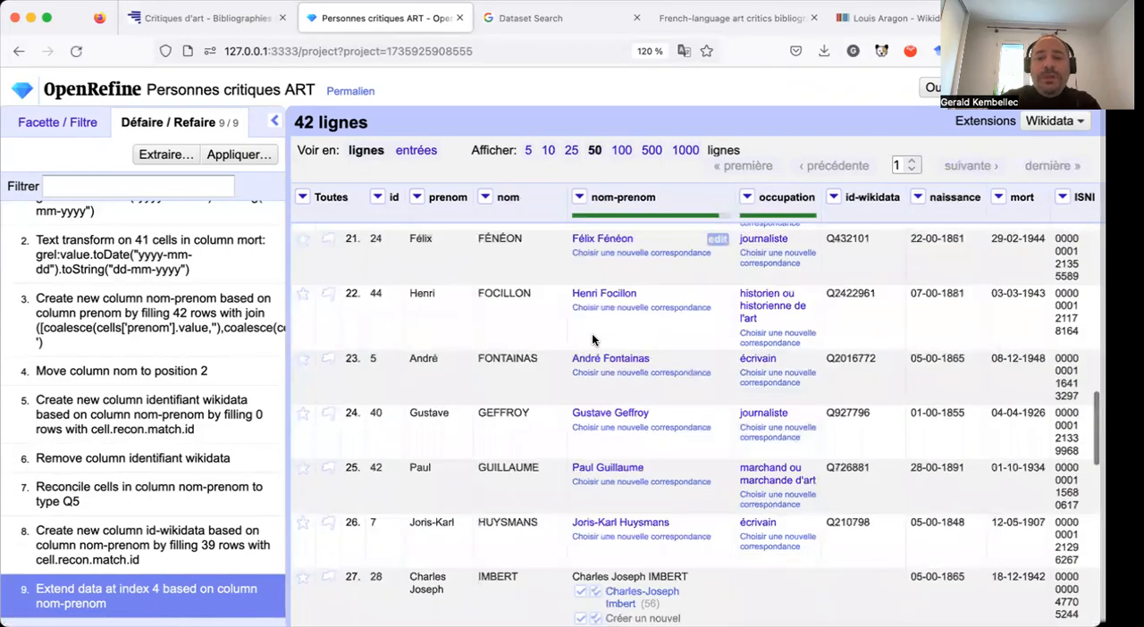
scroll(591, 341, down, 3)
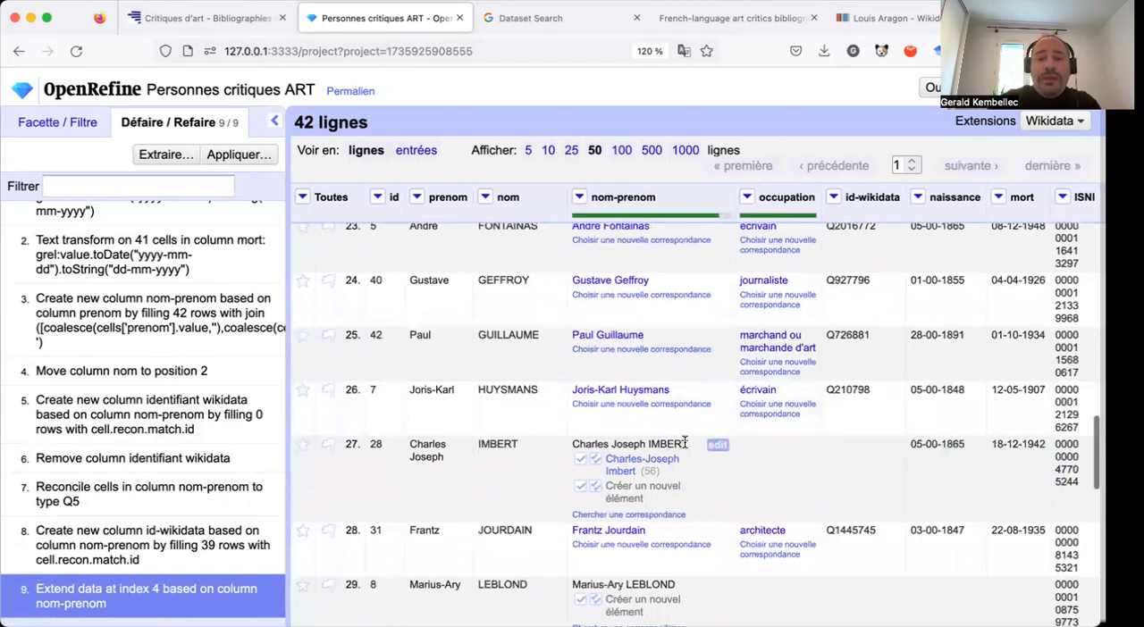
Match the nom-prenom cell in row 27, Charles Joseph IMBERT, to the Wikidata candidate Charles-Joseph Imbert, for that single cell only.
mouse_move(653, 460)
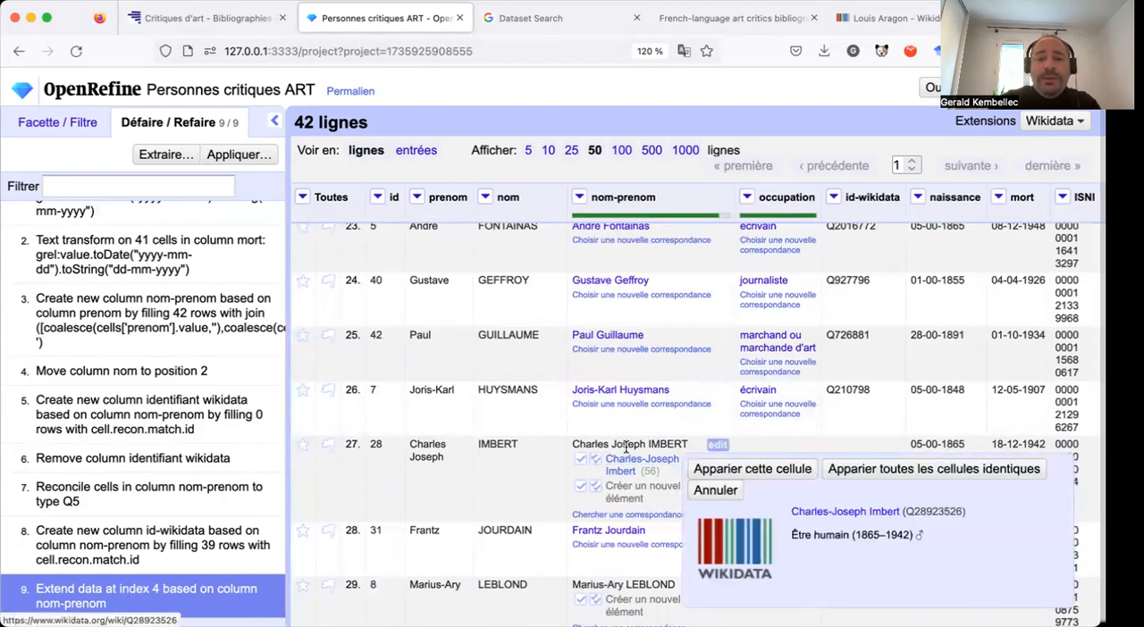
scroll(809, 474, down, 2)
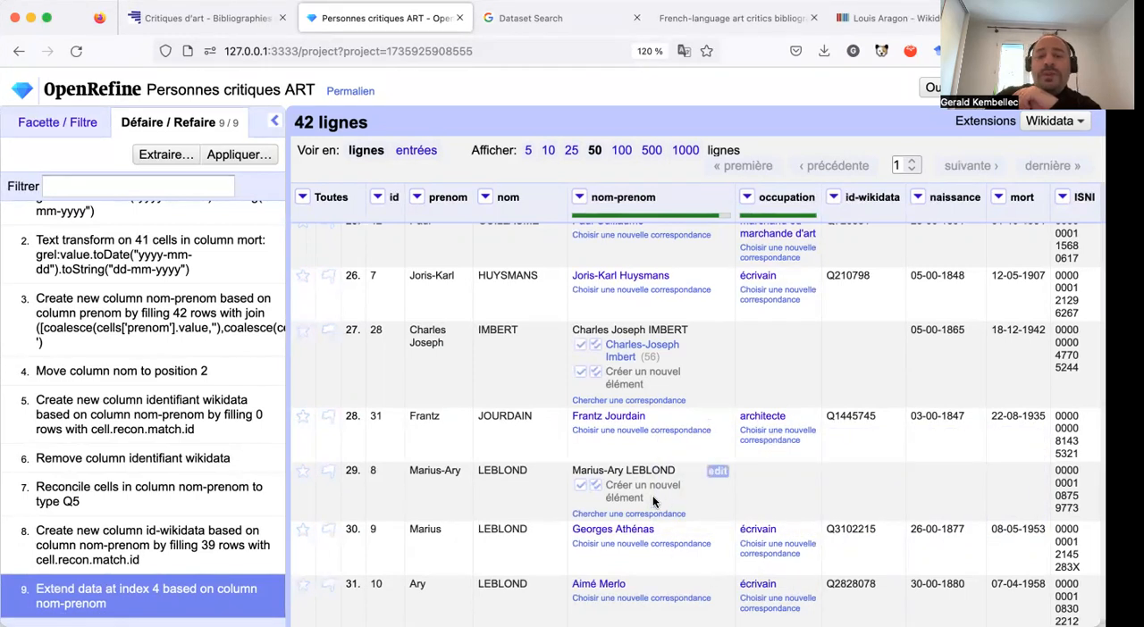
scroll(663, 489, up, 1)
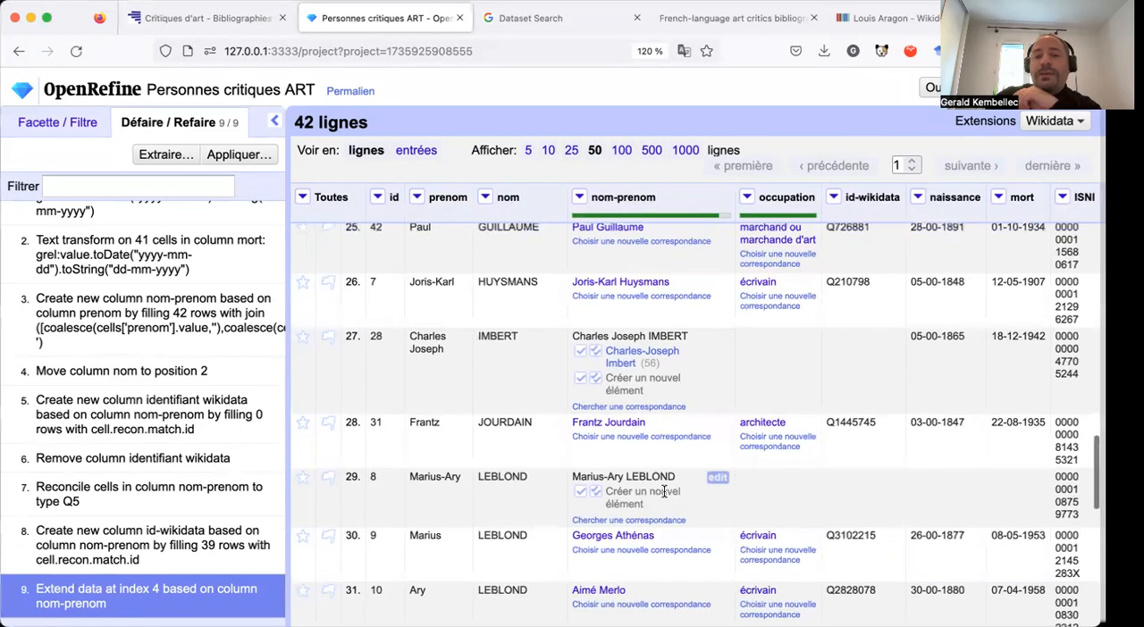
scroll(664, 492, up, 4)
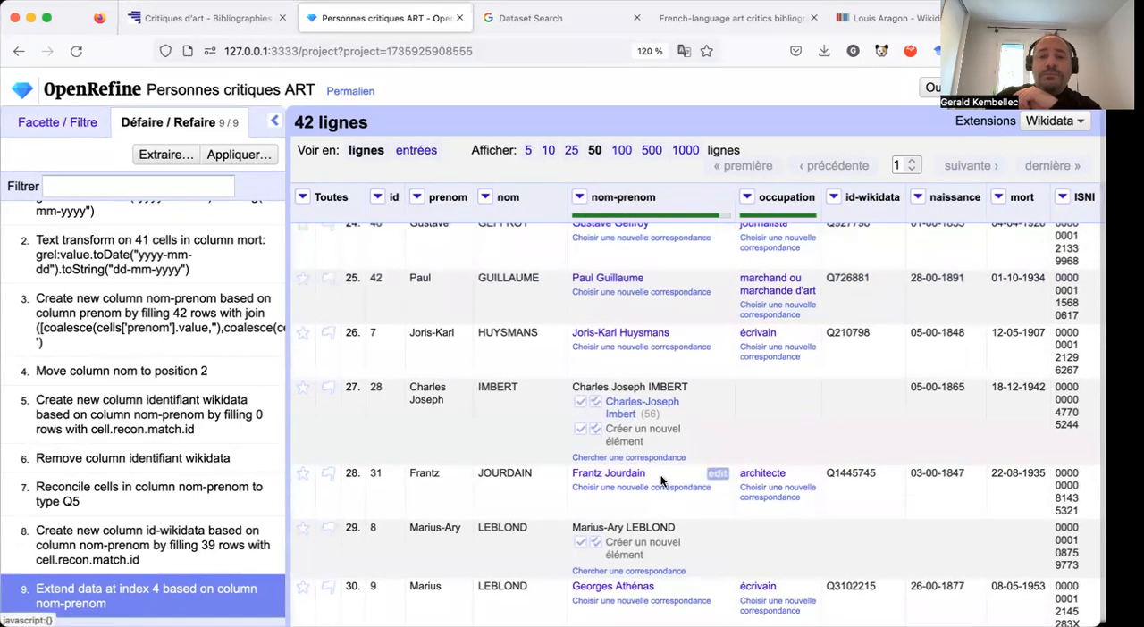
mouse_move(592, 411)
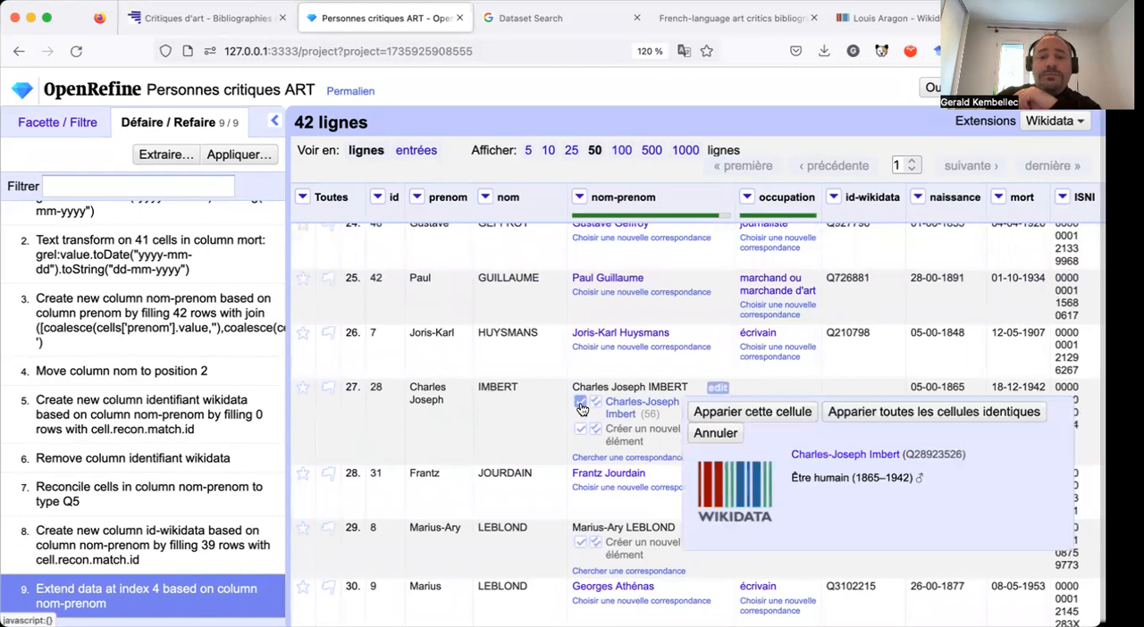
click(581, 407)
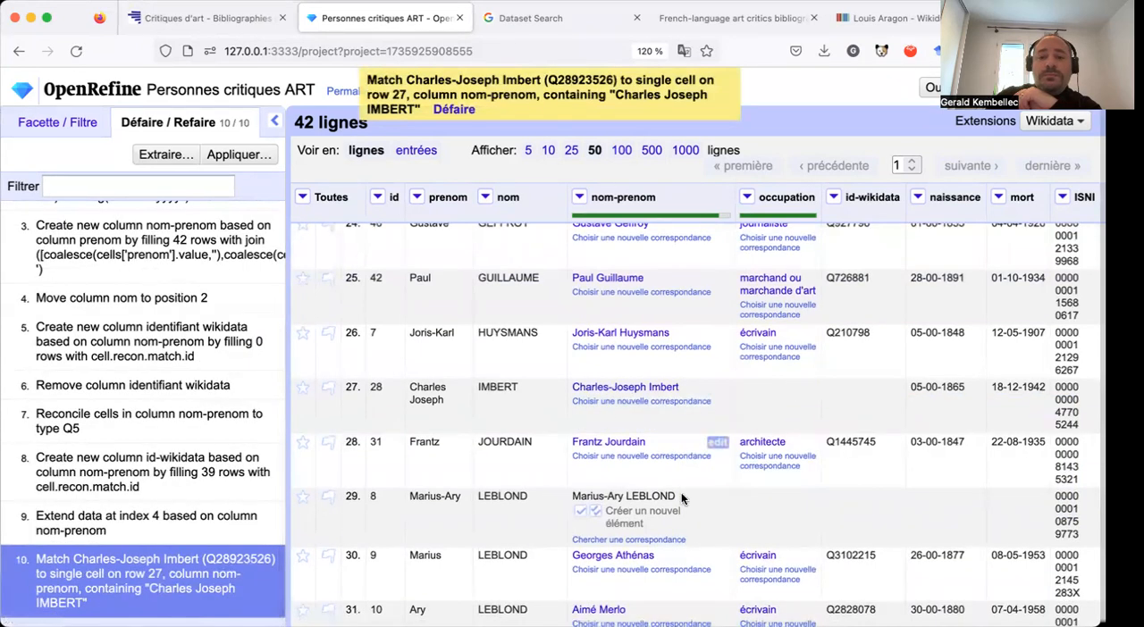
Match the nom-prenom cell in row 33, Georges LIMBOUR, to the Wikidata candidate Georges Limbour, for that single cell only.
scroll(666, 465, up, 1)
scroll(614, 403, down, 5)
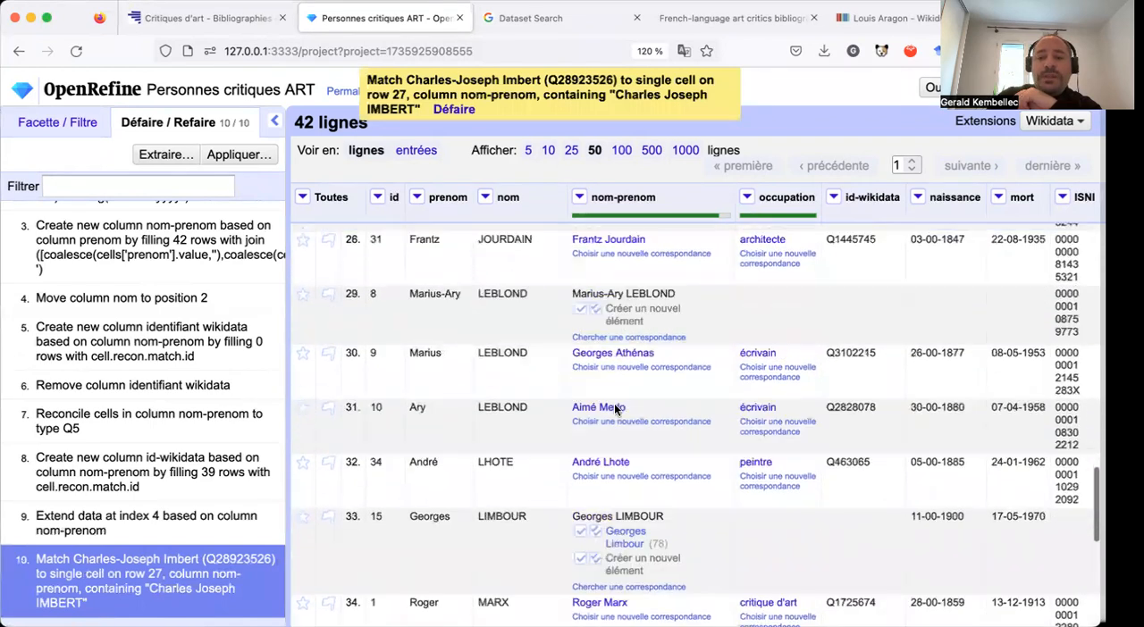
scroll(731, 449, down, 1)
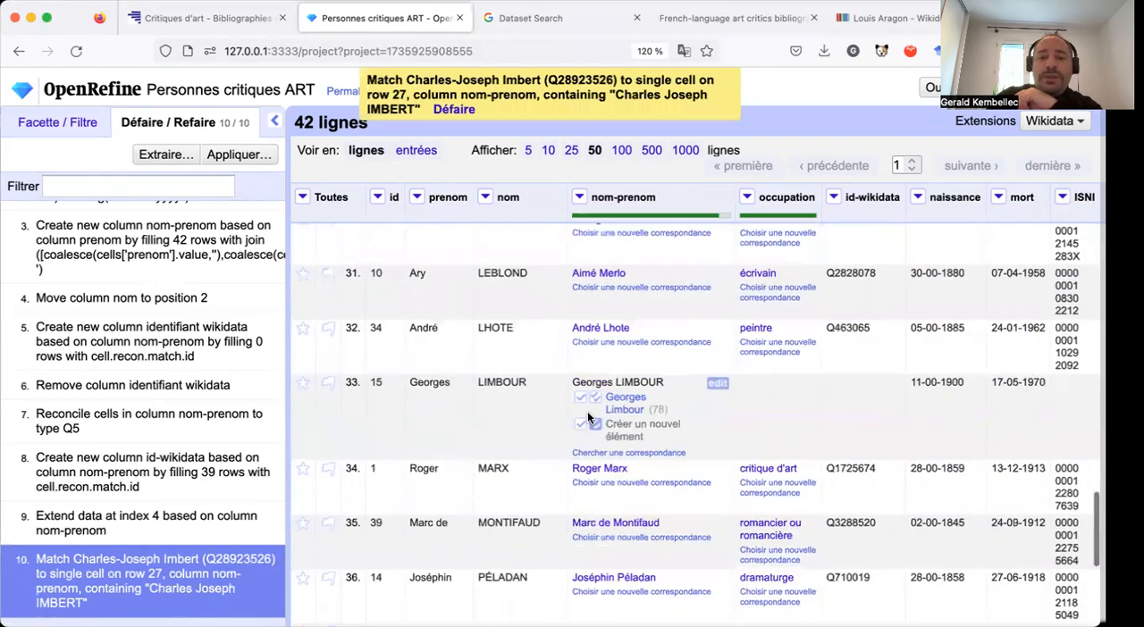
click(579, 398)
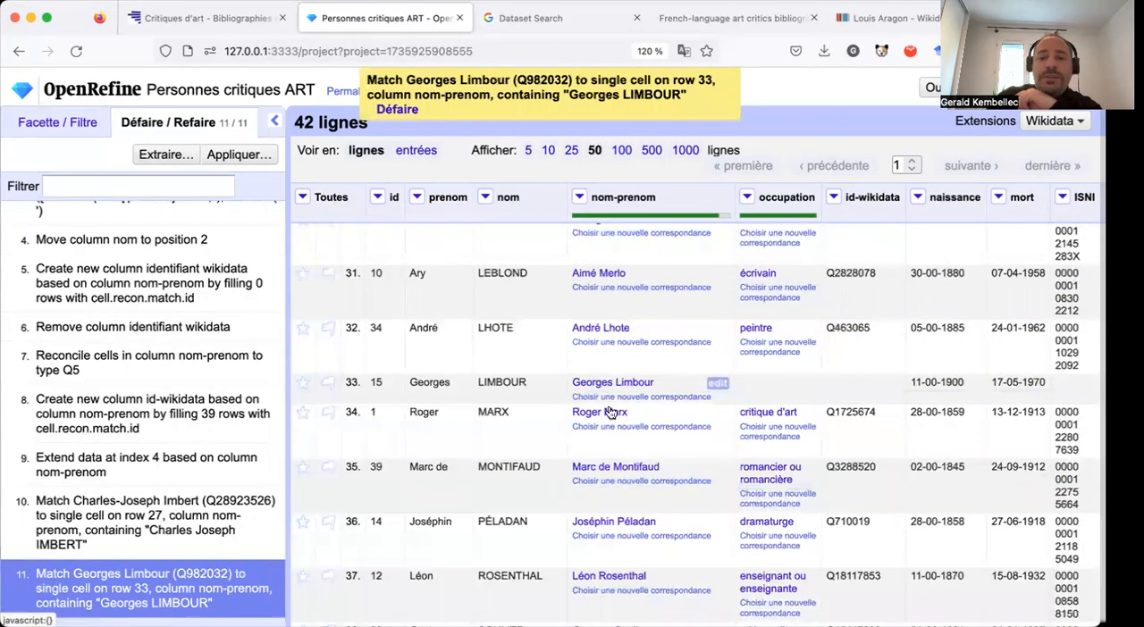
Check the nom-prenom column through row 42 and back from row 20 for entries still lacking a Wikidata match.
mouse_move(663, 430)
scroll(625, 483, down, 5)
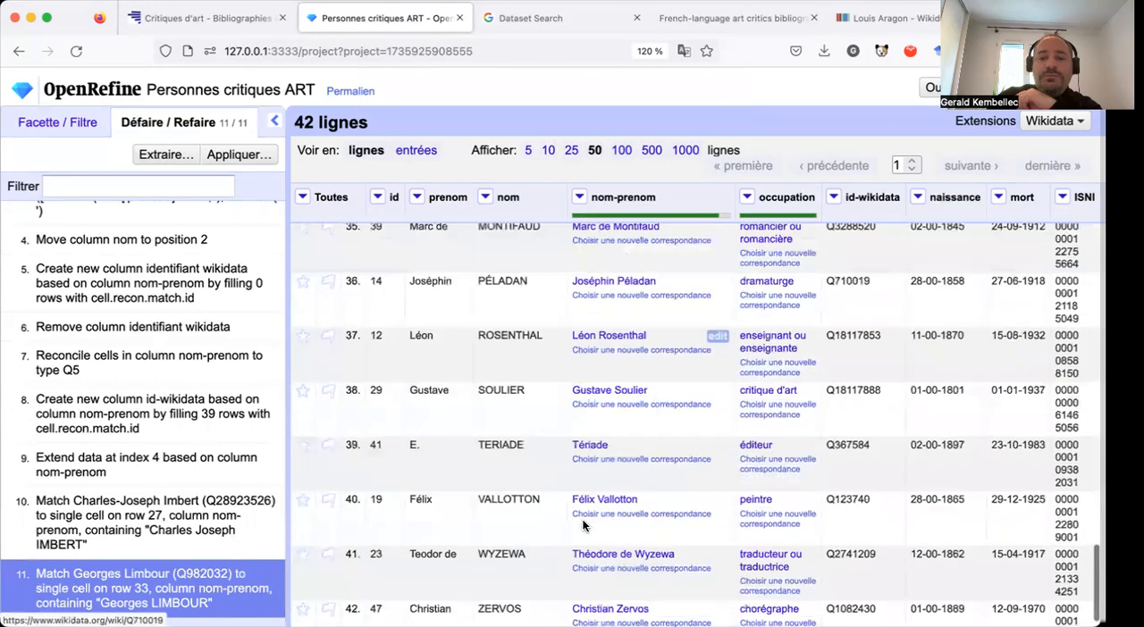
mouse_move(583, 527)
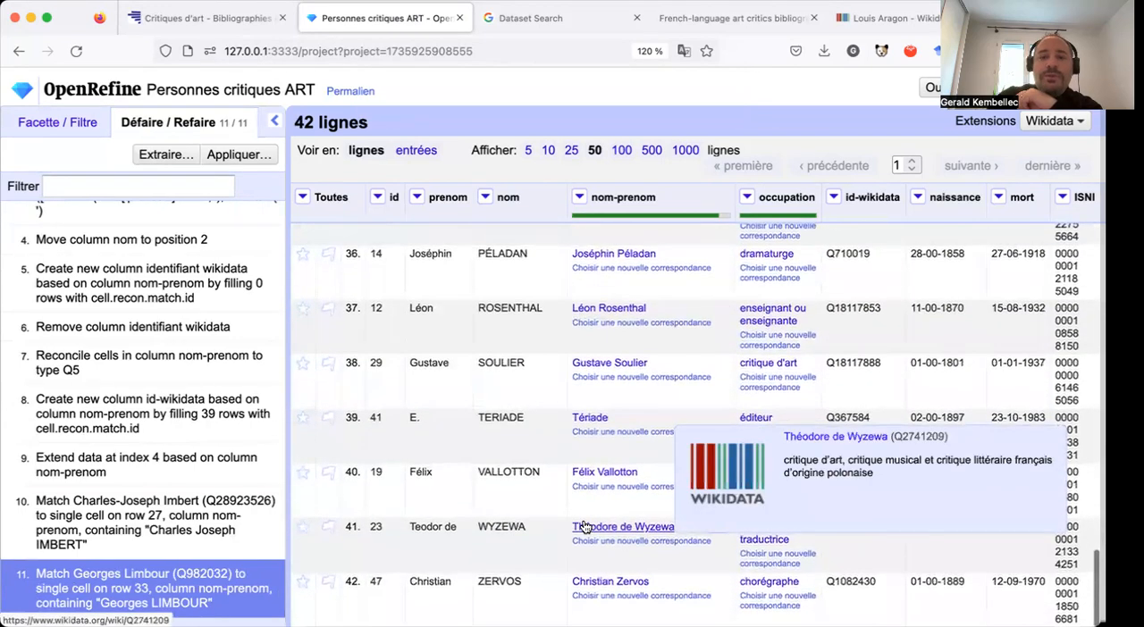
scroll(582, 528, up, 4)
scroll(585, 527, up, 5)
scroll(675, 442, up, 8)
scroll(673, 437, up, 3)
scroll(673, 437, down, 9)
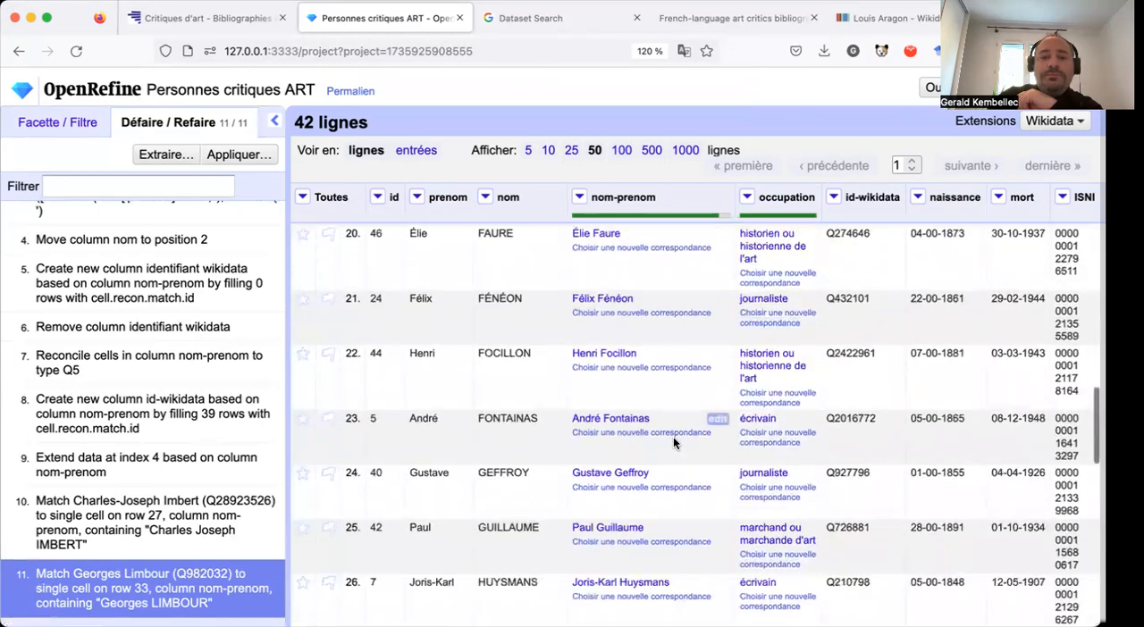
scroll(673, 437, down, 10)
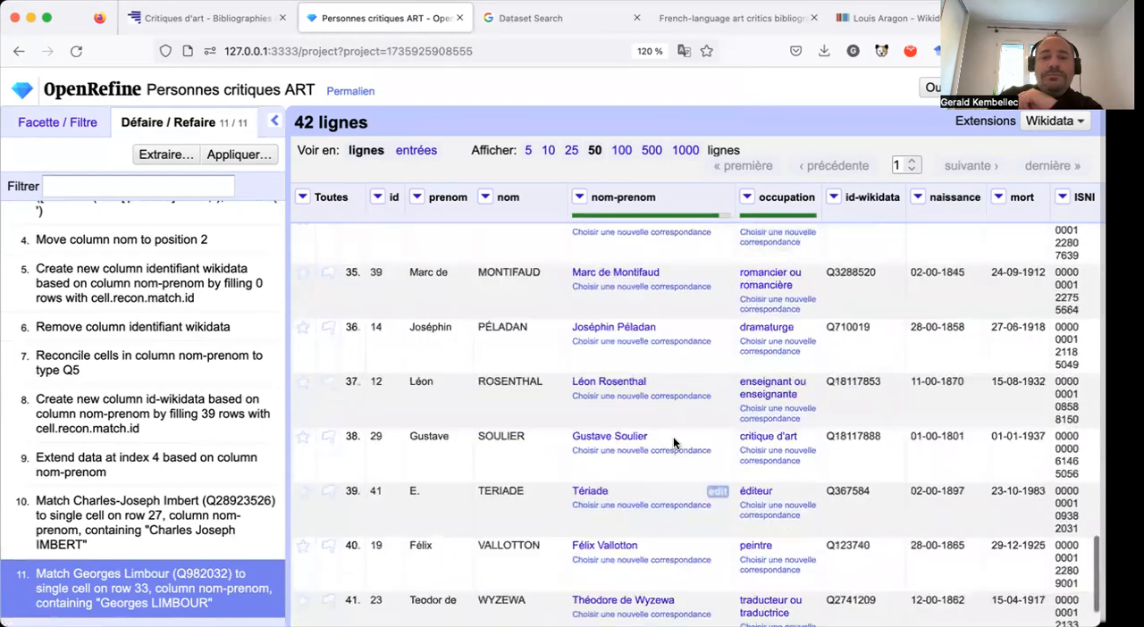
scroll(673, 437, up, 5)
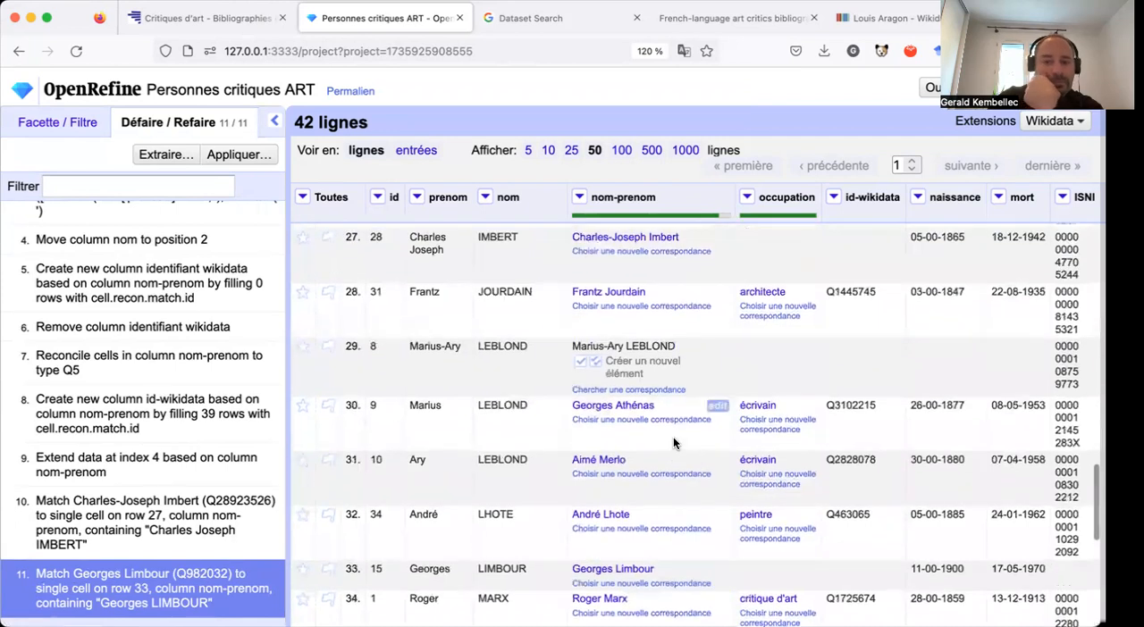
Copy the name Marius-Ary LEBLOND from row 29, search Wikidata for it and open the item Marius-Ary Leblond.
drag(648, 346, 574, 340)
key(super+c)
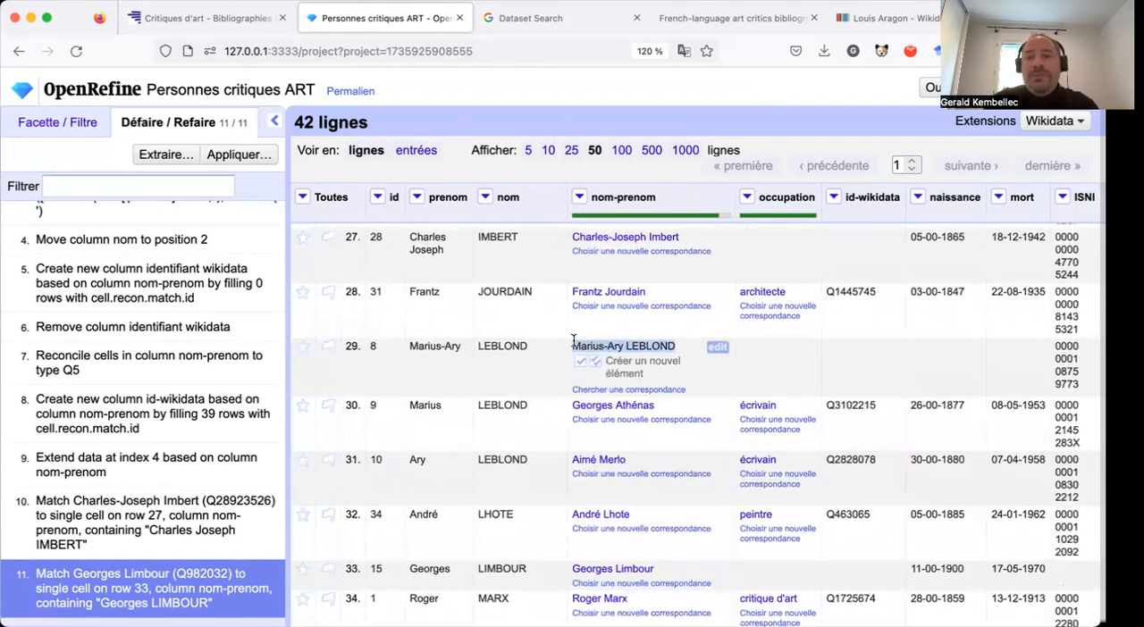
click(889, 18)
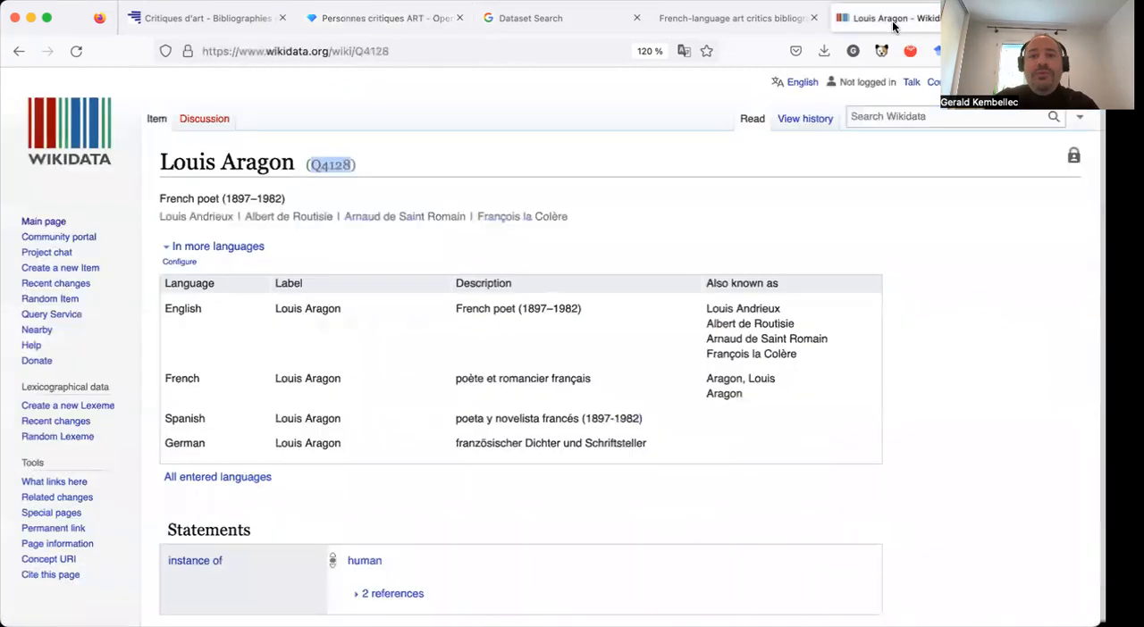
click(894, 117)
key(super+v)
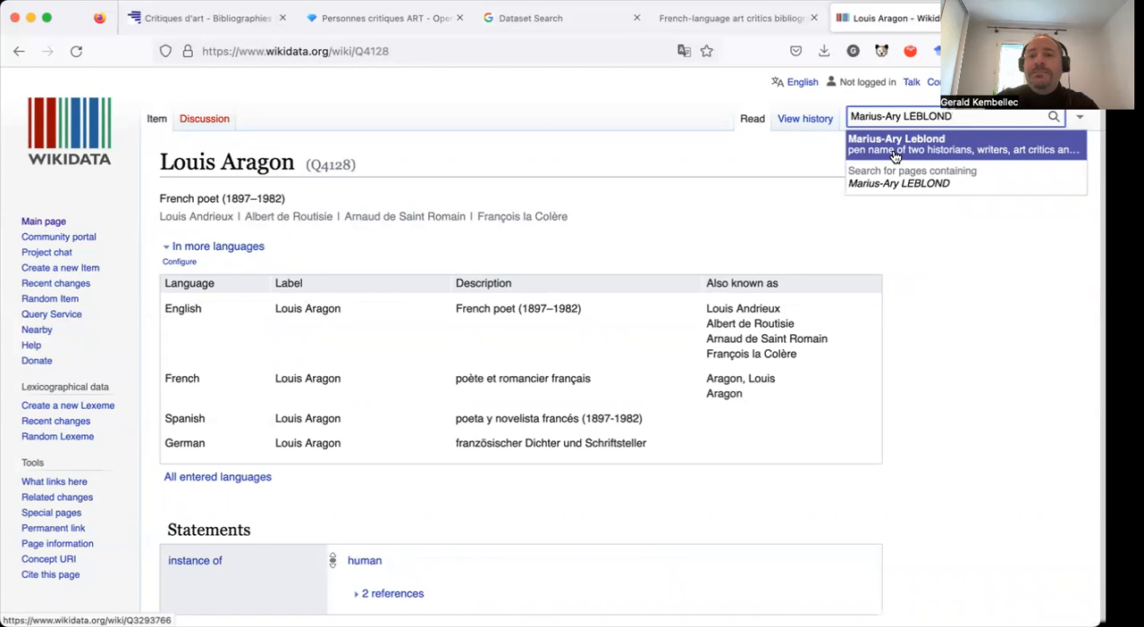
click(894, 157)
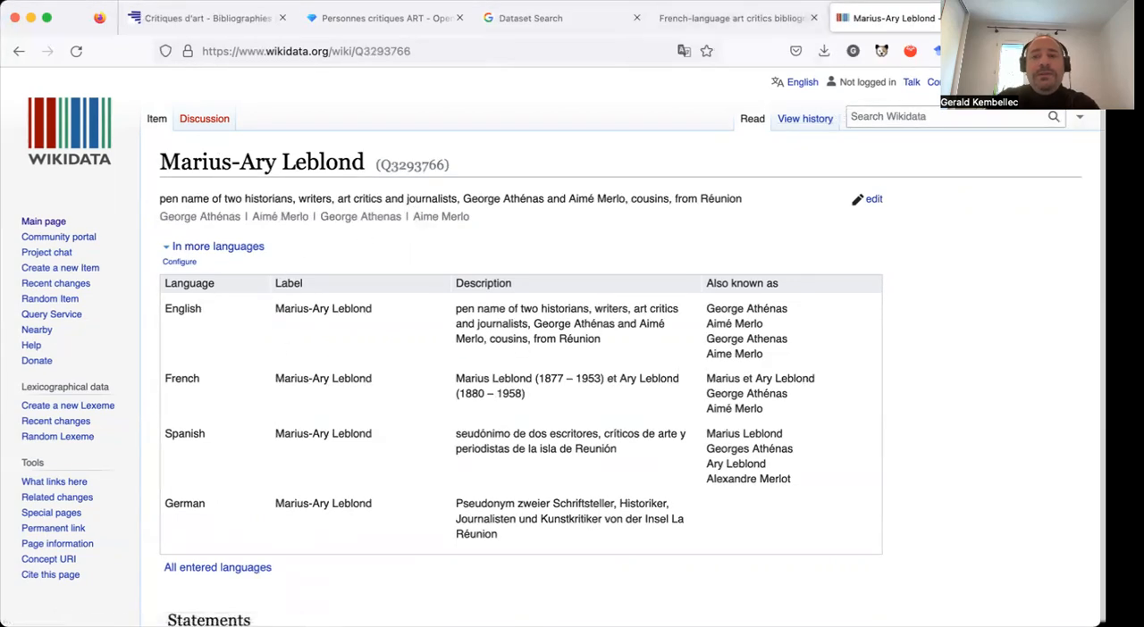
Return to the OpenRefine project and mark the single nom-prenom cell Marius-Ary LEBLOND in row 29 as a new item.
click(404, 20)
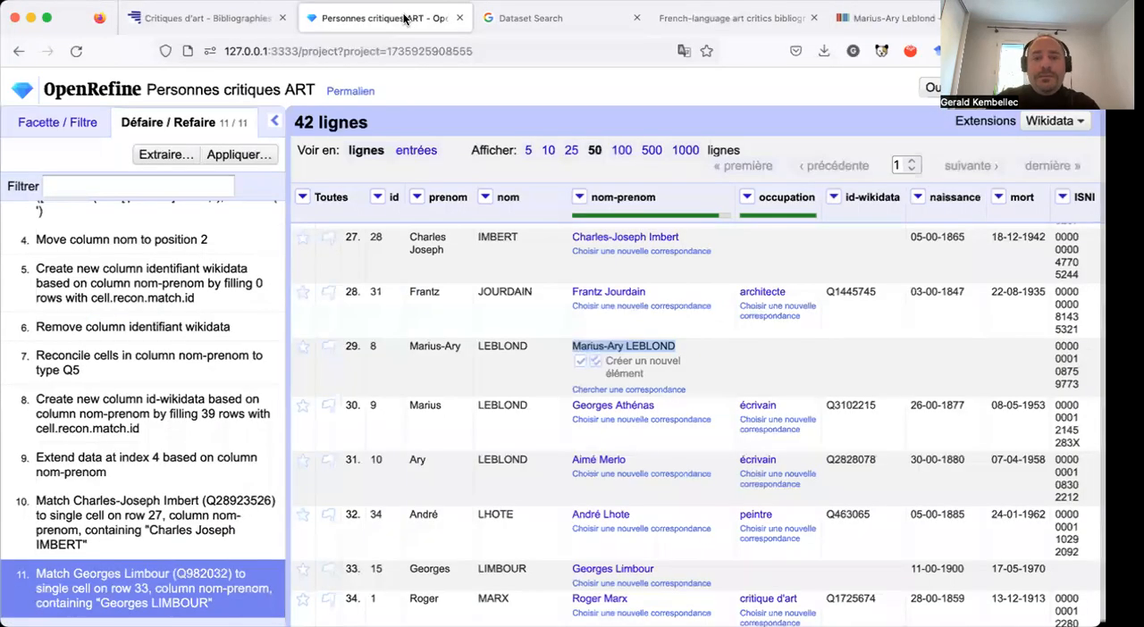
click(580, 361)
scroll(580, 362, down, 5)
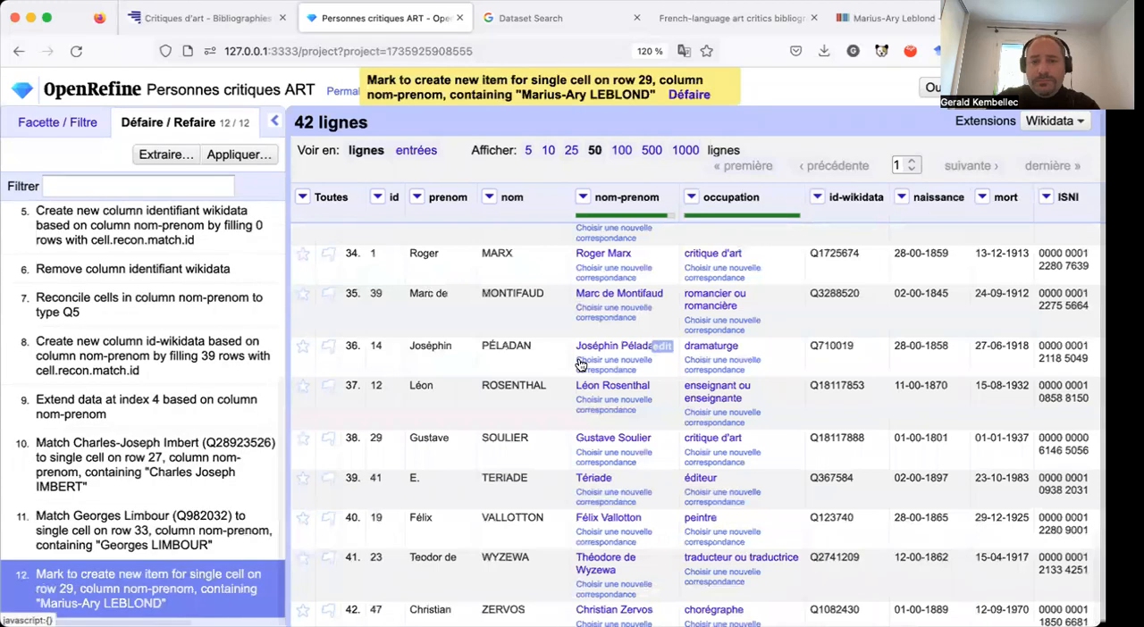
Review the nom-prenom matches and occupation values from the last row of the table back to the first.
scroll(581, 363, down, 1)
mouse_move(695, 387)
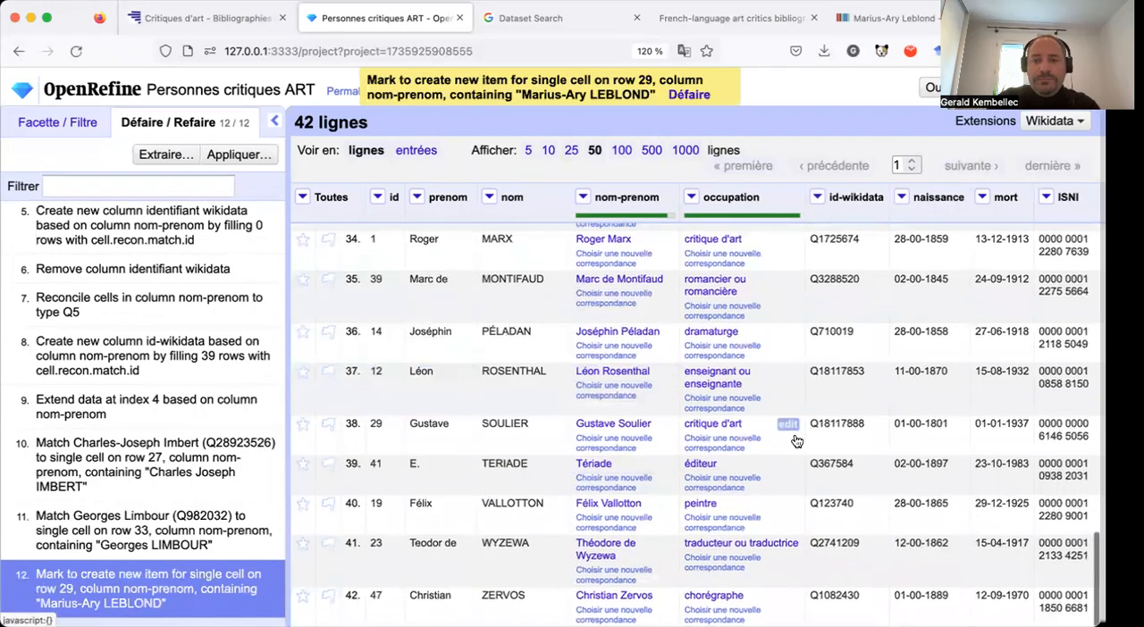
scroll(796, 442, up, 3)
scroll(797, 442, up, 5)
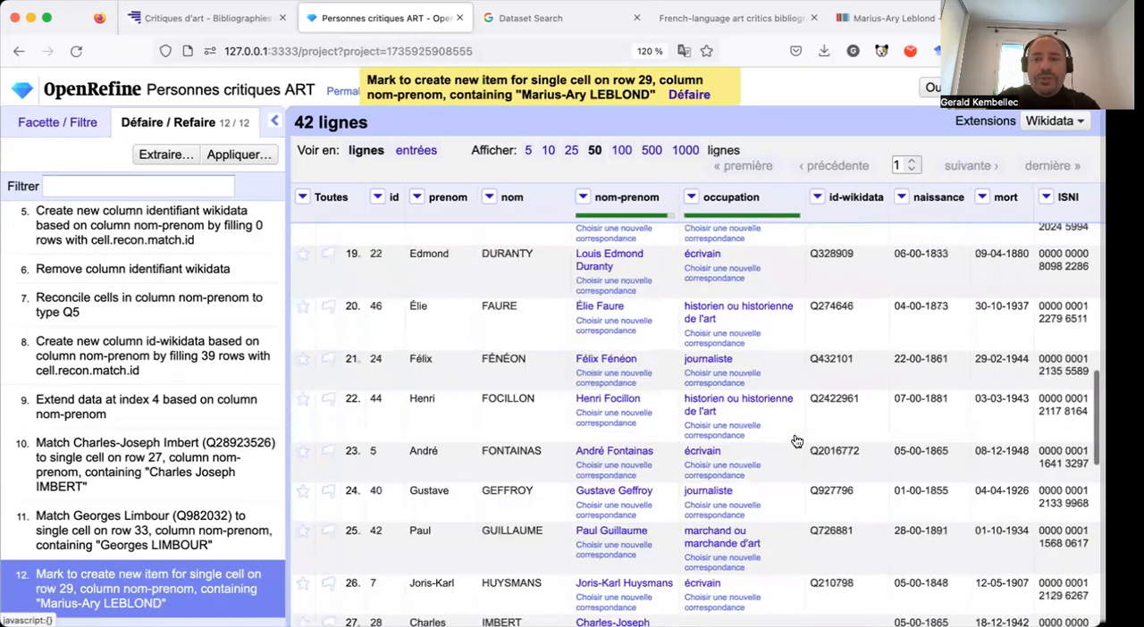
scroll(796, 441, down, 2)
scroll(796, 441, down, 2)
scroll(796, 442, up, 2)
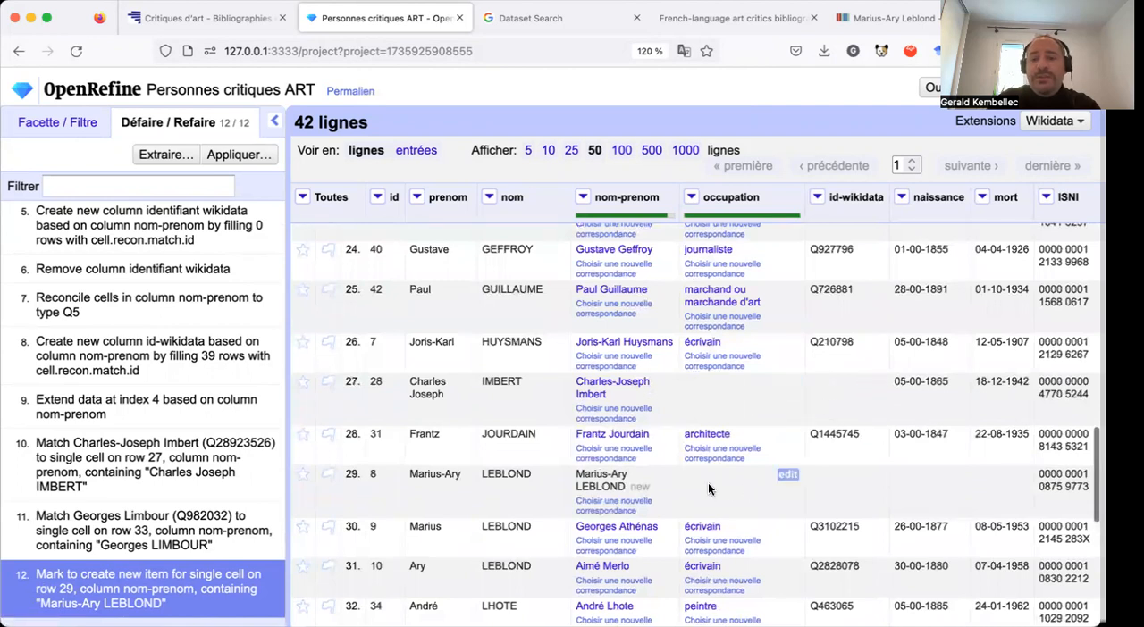
scroll(741, 486, up, 2)
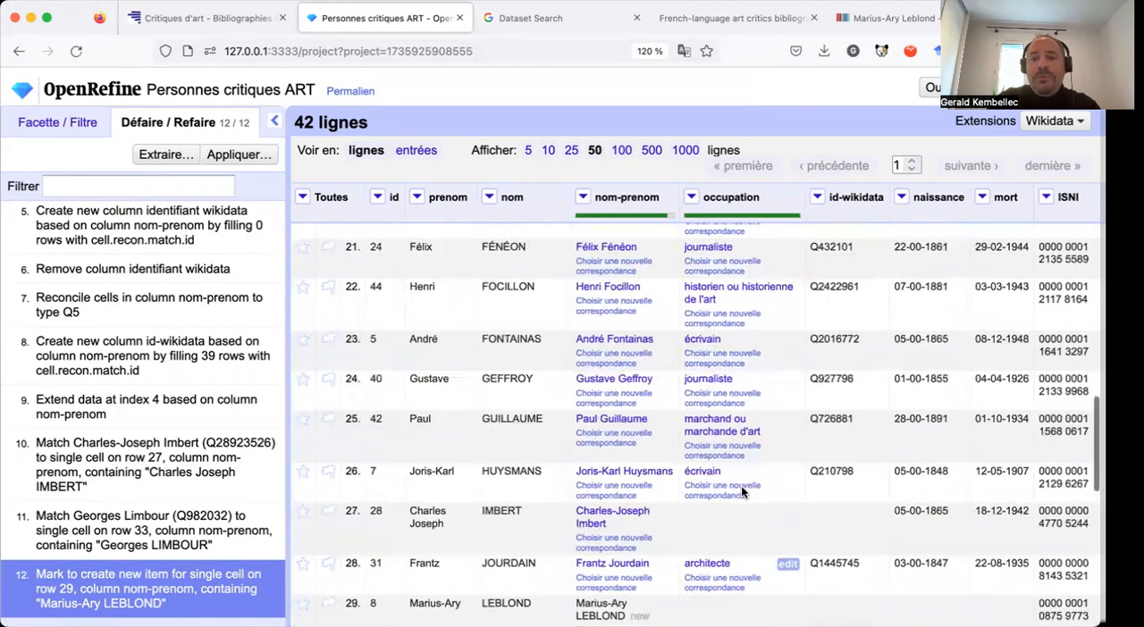
scroll(741, 485, up, 10)
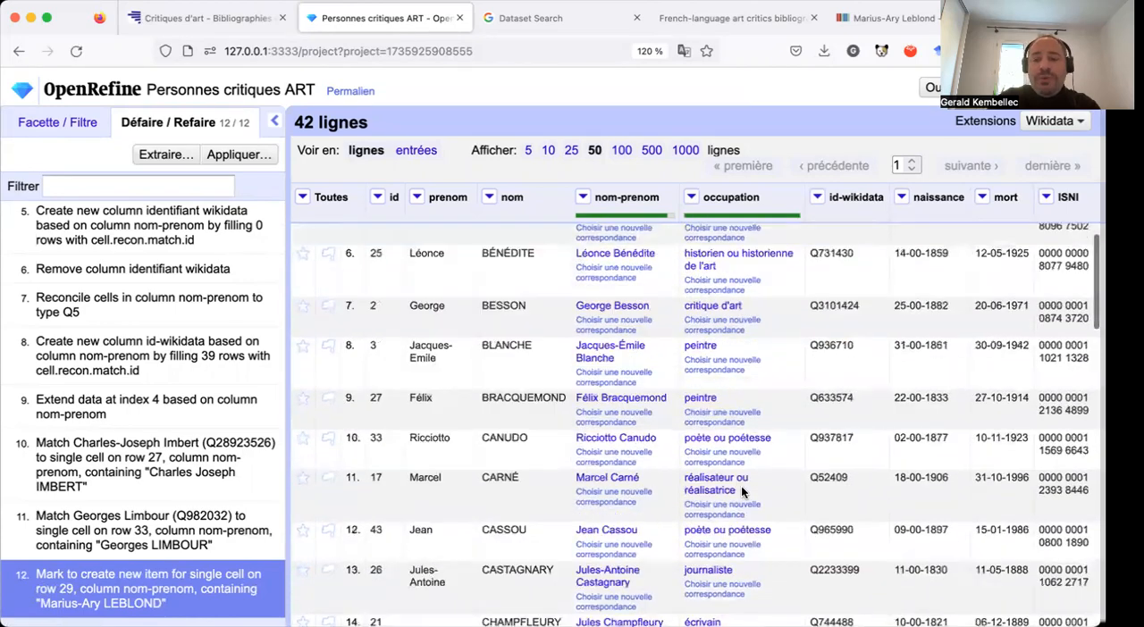
scroll(741, 491, up, 4)
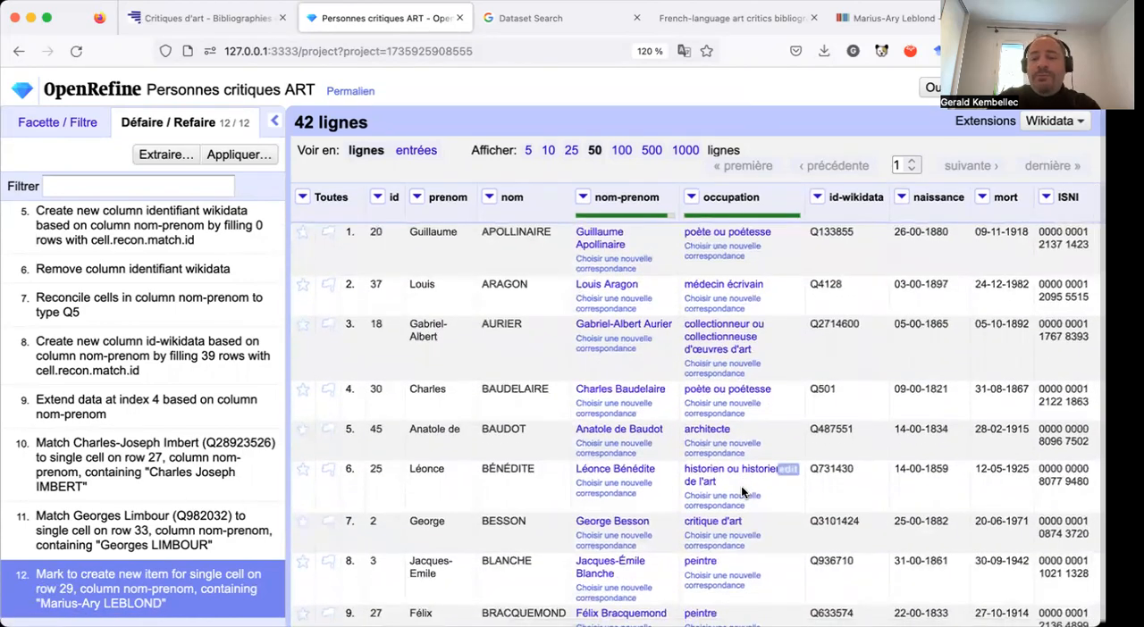
Compare the occupation and id-wikidata cells of the manually reconciled rows 27 and 29 with those of the other critics.
scroll(741, 491, down, 10)
scroll(741, 490, down, 2)
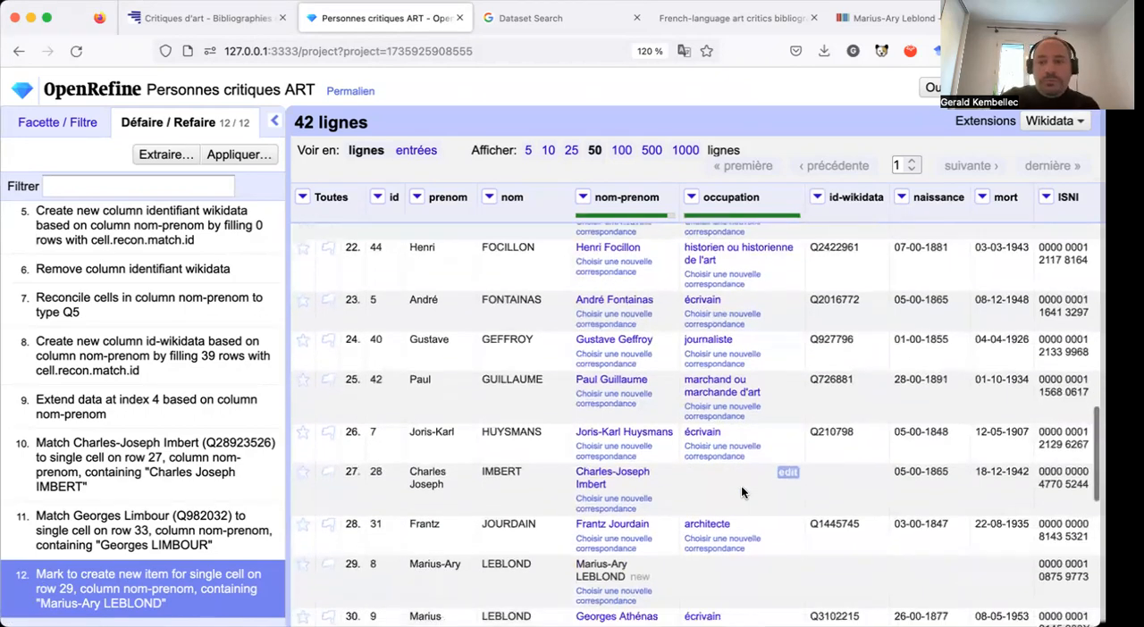
scroll(741, 486, down, 5)
scroll(740, 485, up, 4)
scroll(741, 486, up, 3)
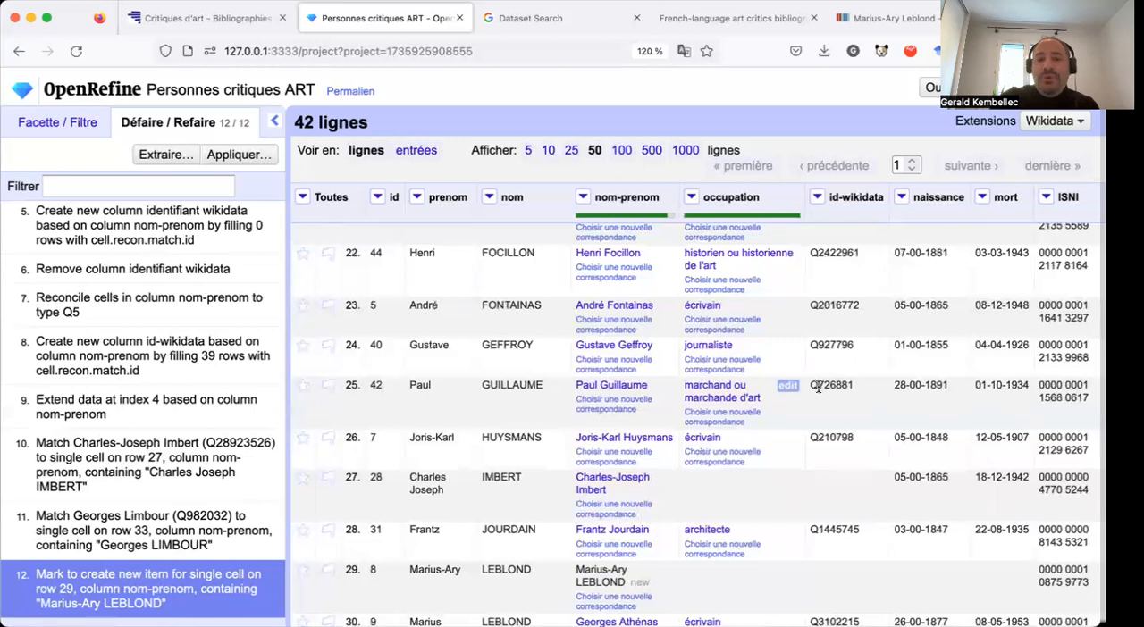
scroll(818, 387, up, 3)
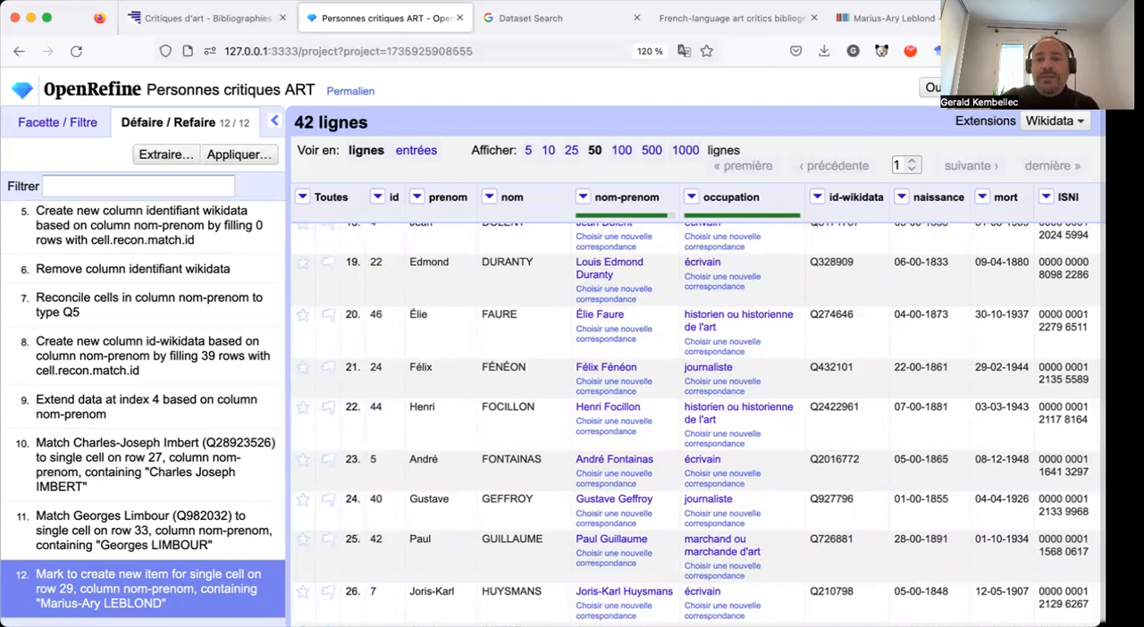
scroll(751, 358, up, 8)
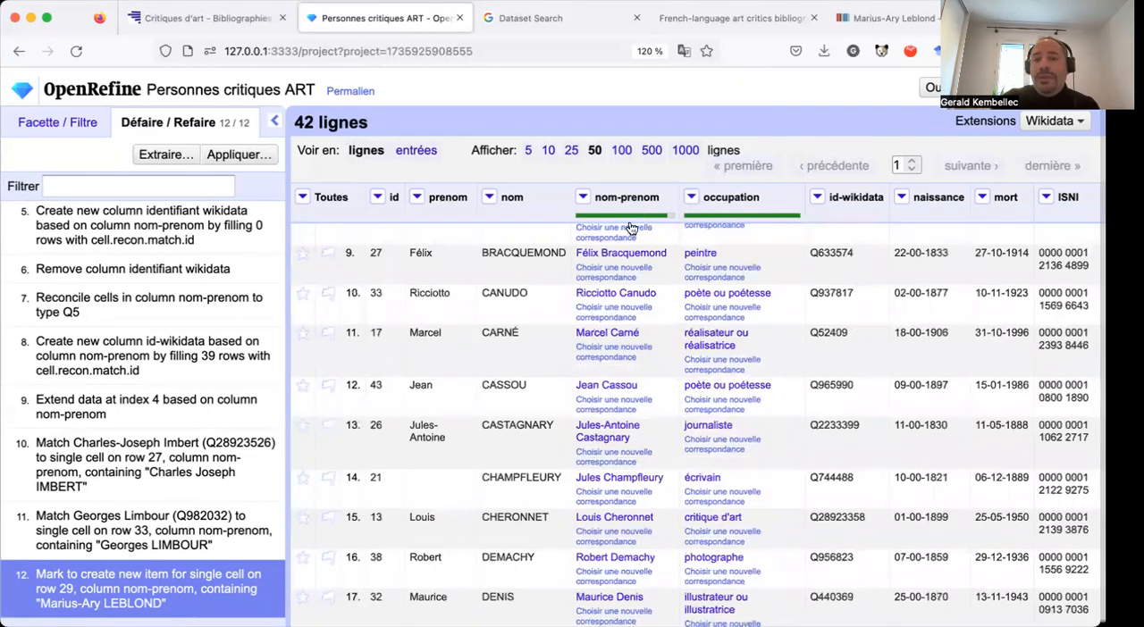
scroll(650, 257, up, 2)
mouse_move(619, 272)
scroll(620, 273, up, 5)
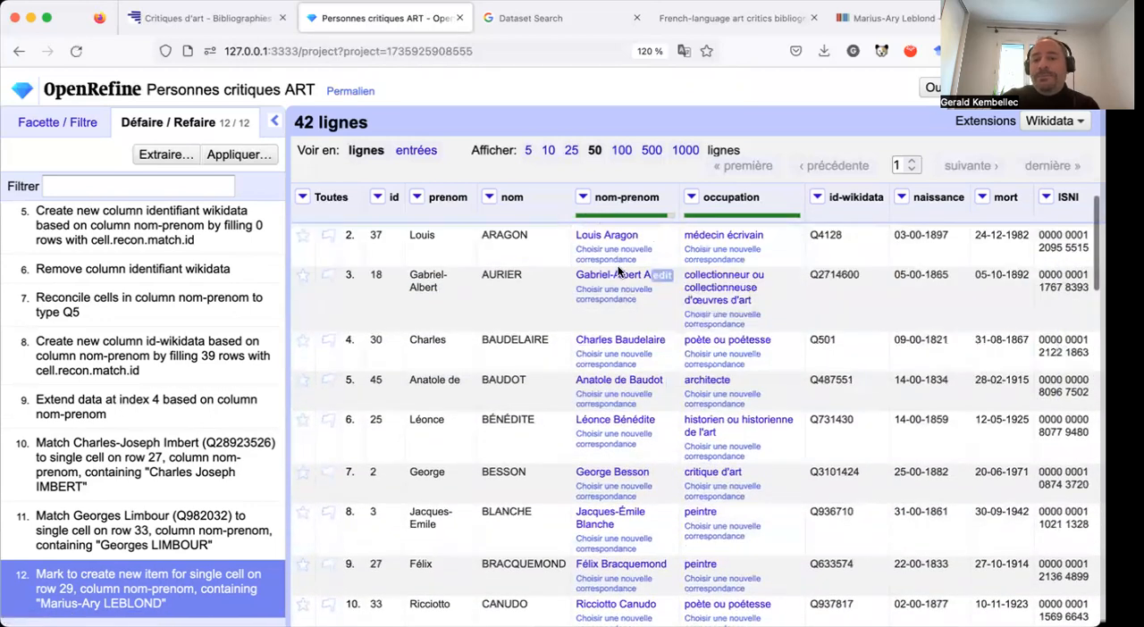
scroll(617, 271, up, 1)
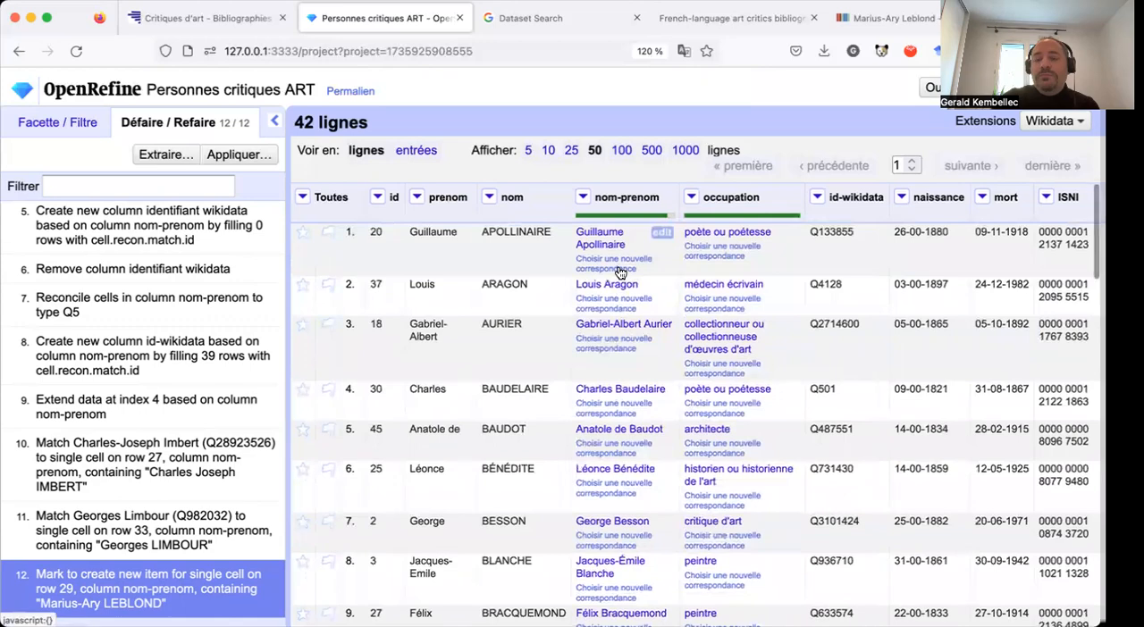
scroll(619, 272, down, 2)
scroll(620, 273, down, 10)
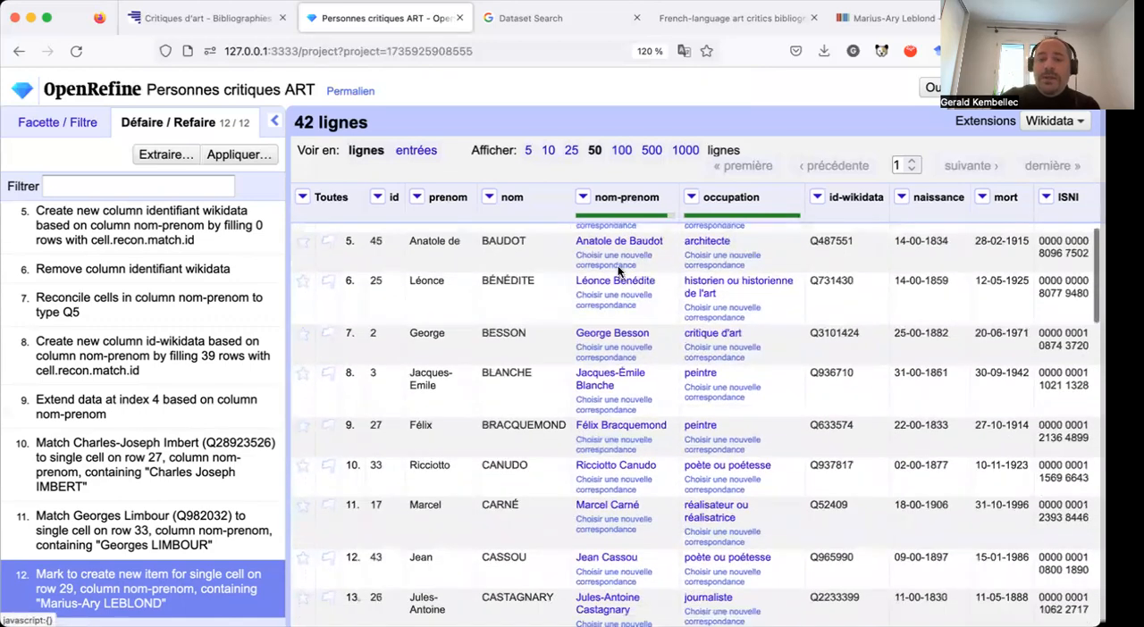
scroll(618, 265, down, 8)
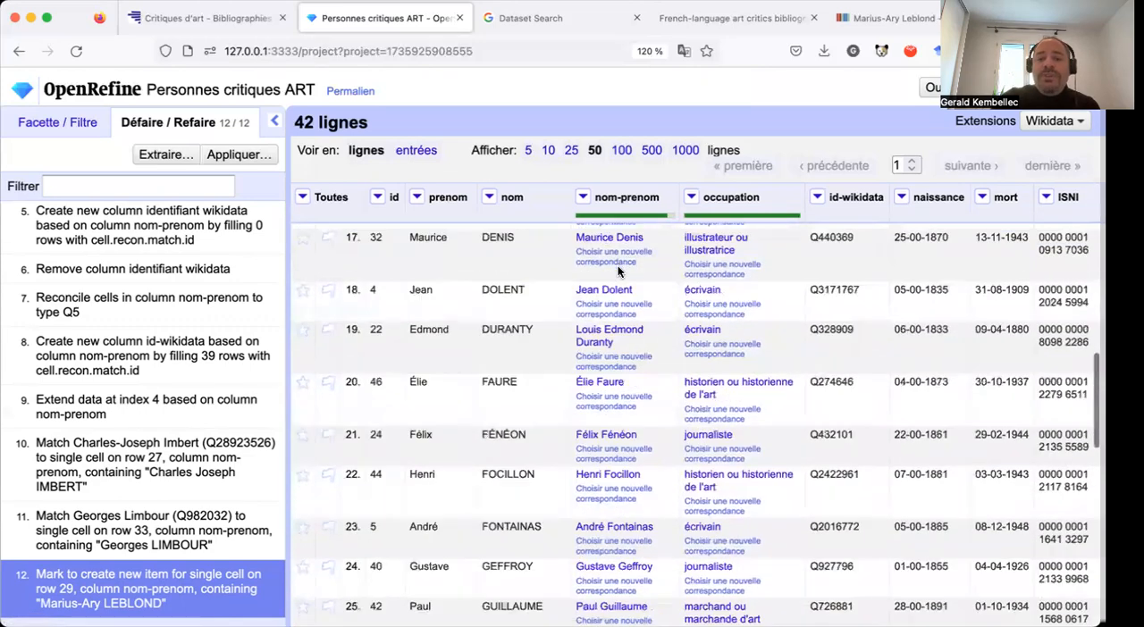
scroll(620, 273, down, 2)
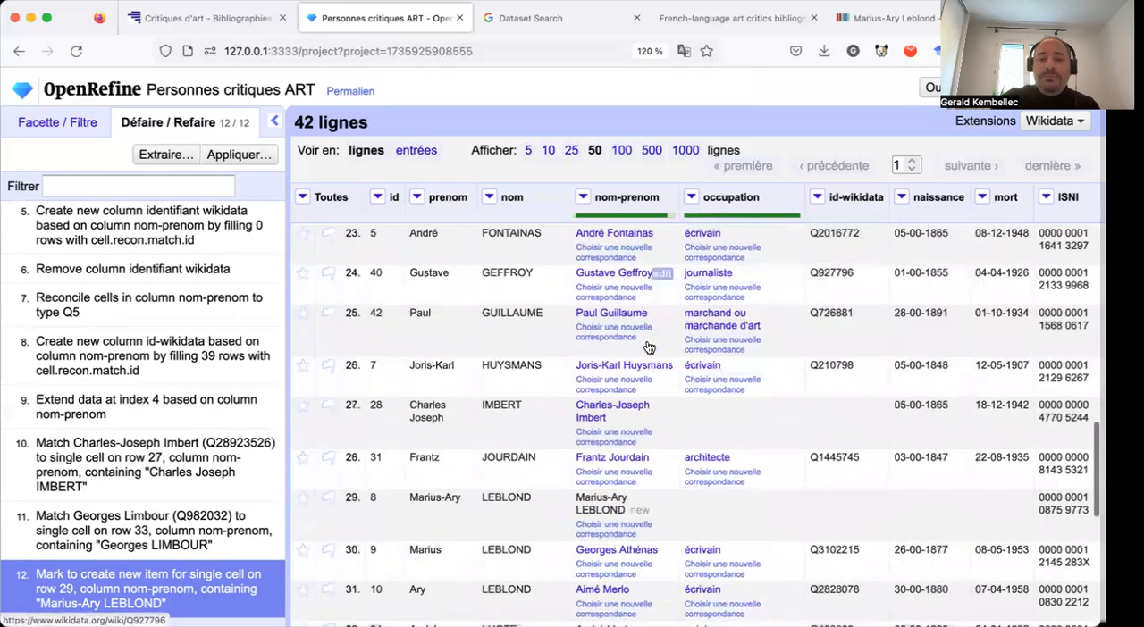
mouse_move(604, 414)
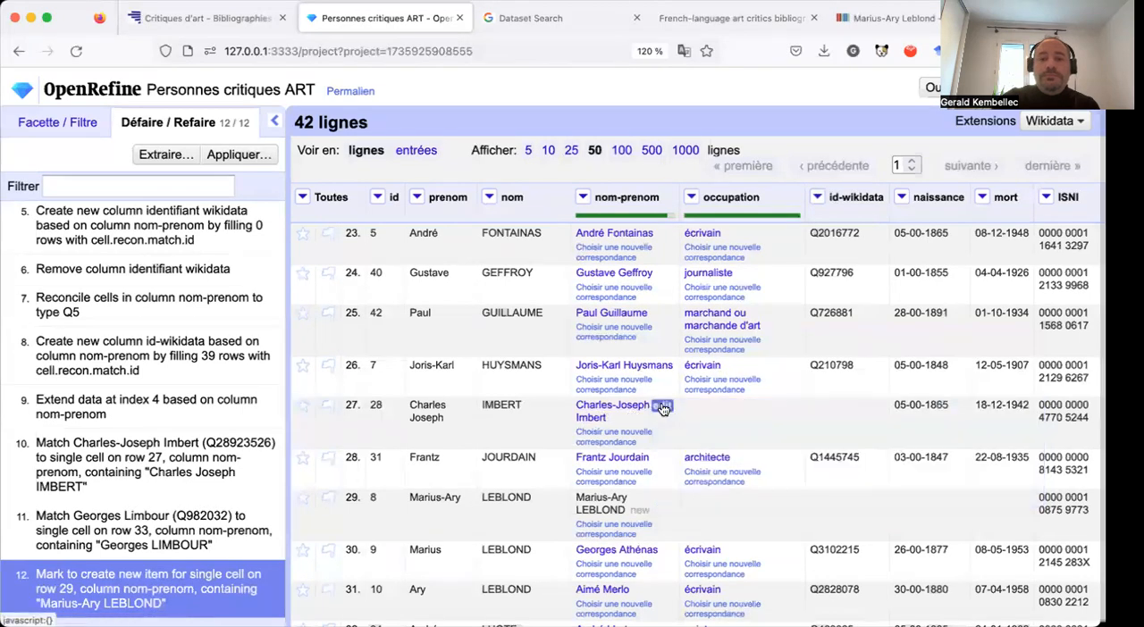
click(661, 401)
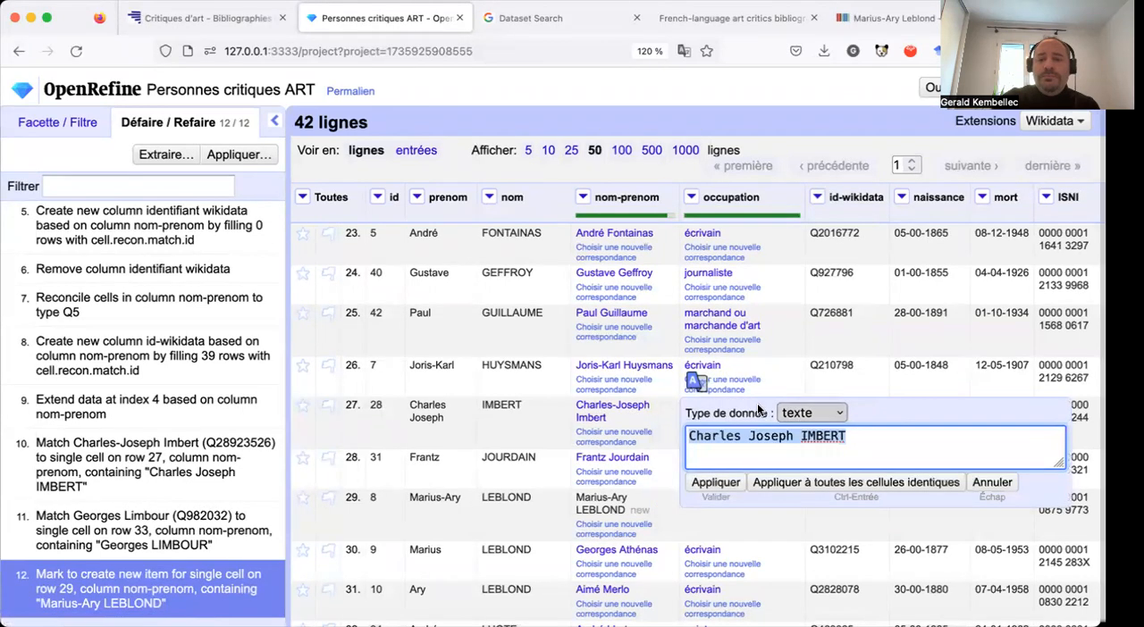
click(733, 391)
mouse_move(595, 366)
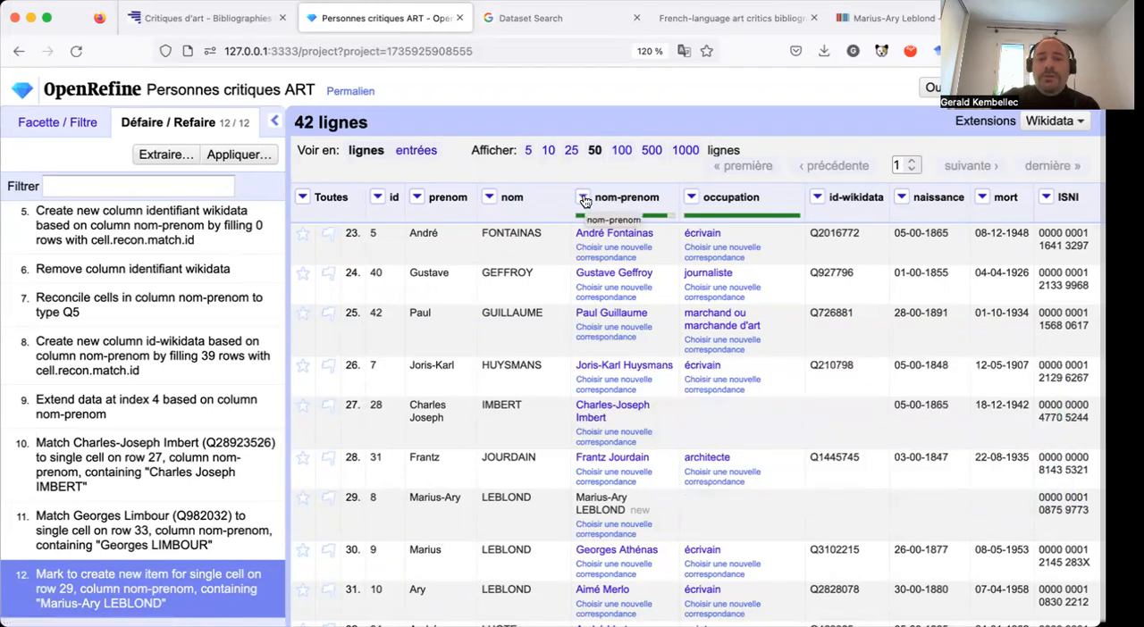
Export the Personnes critiques ART project as comma-separated values and reveal the downloaded CSV file in its folder.
scroll(774, 393, down, 5)
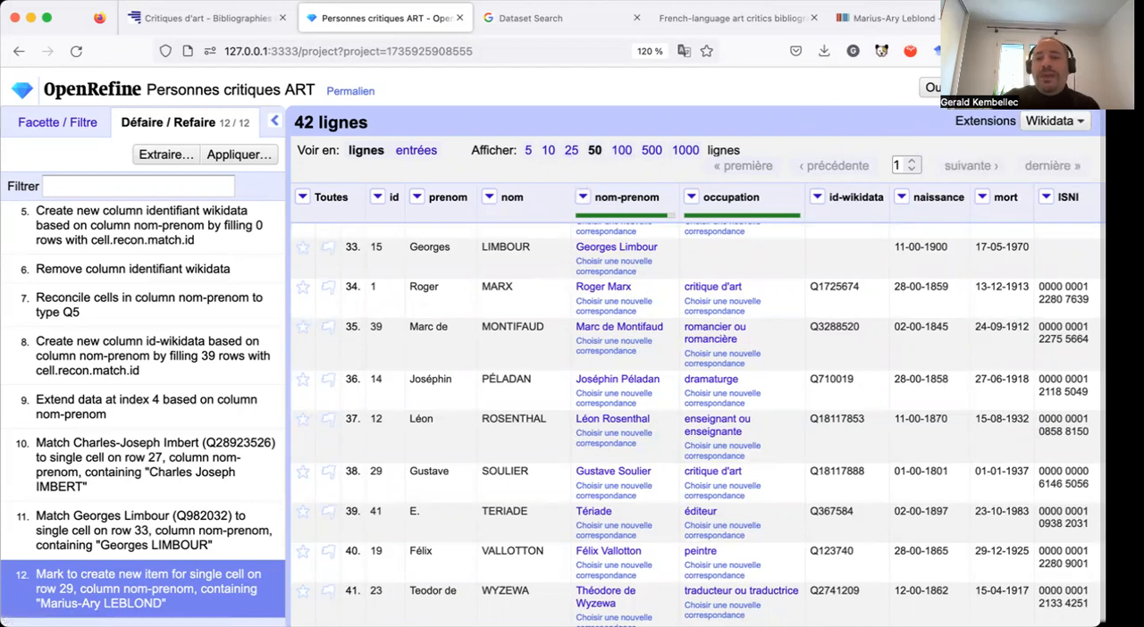
click(1036, 90)
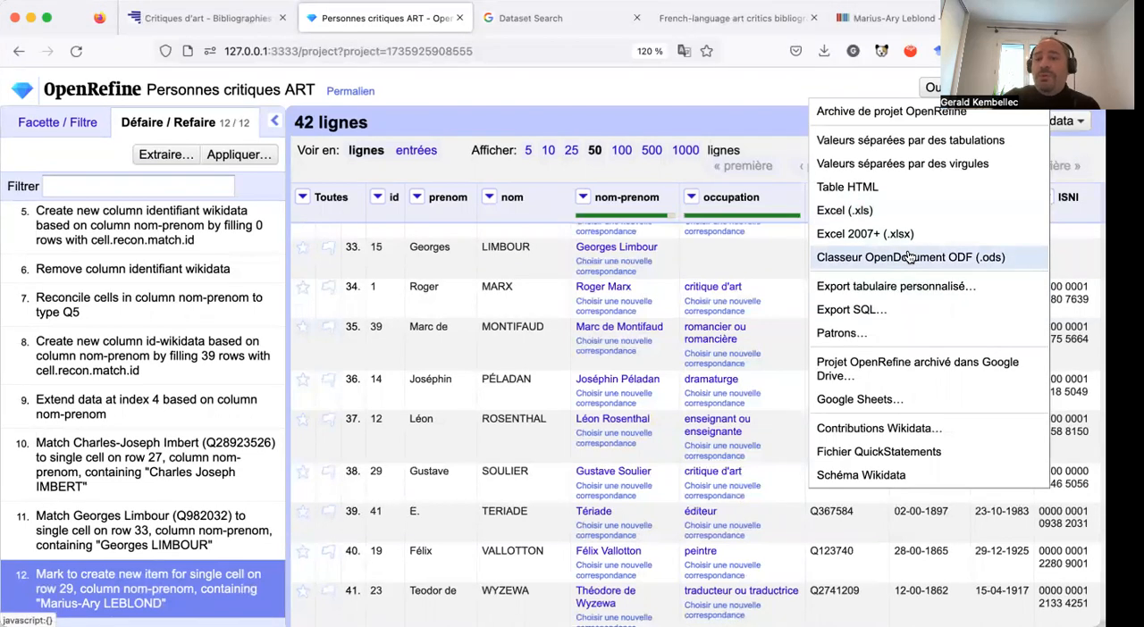
click(932, 165)
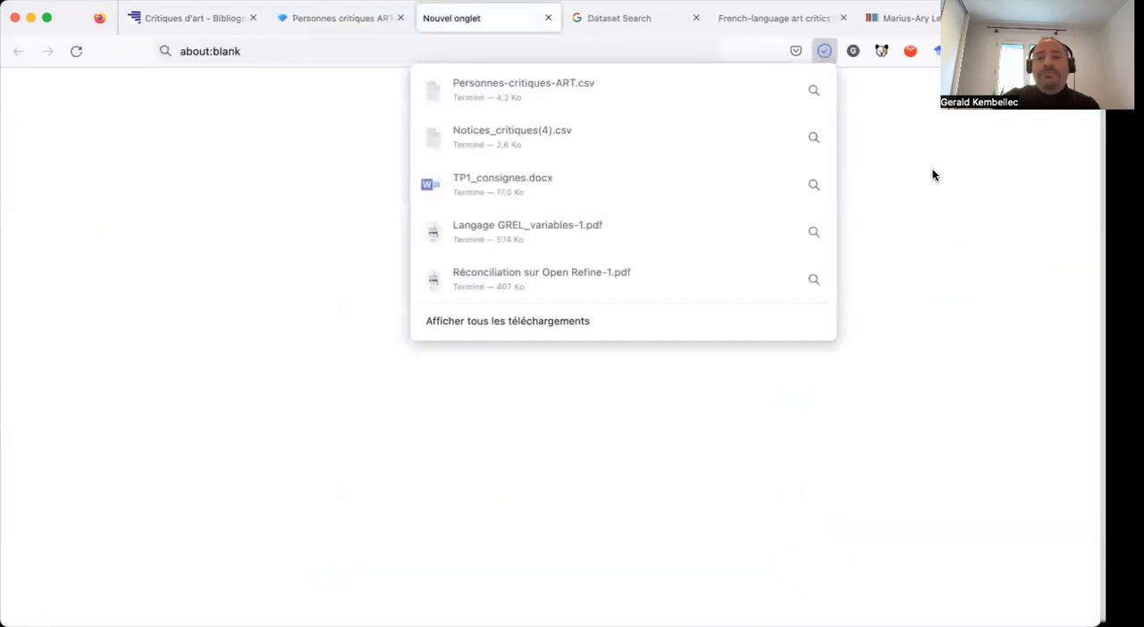
click(815, 90)
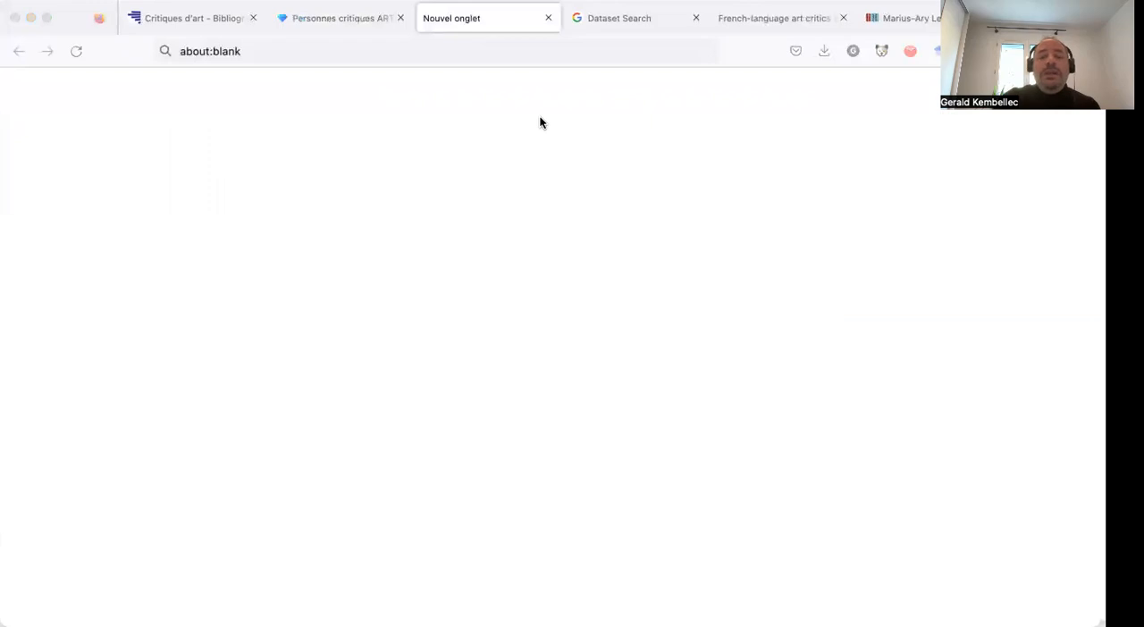